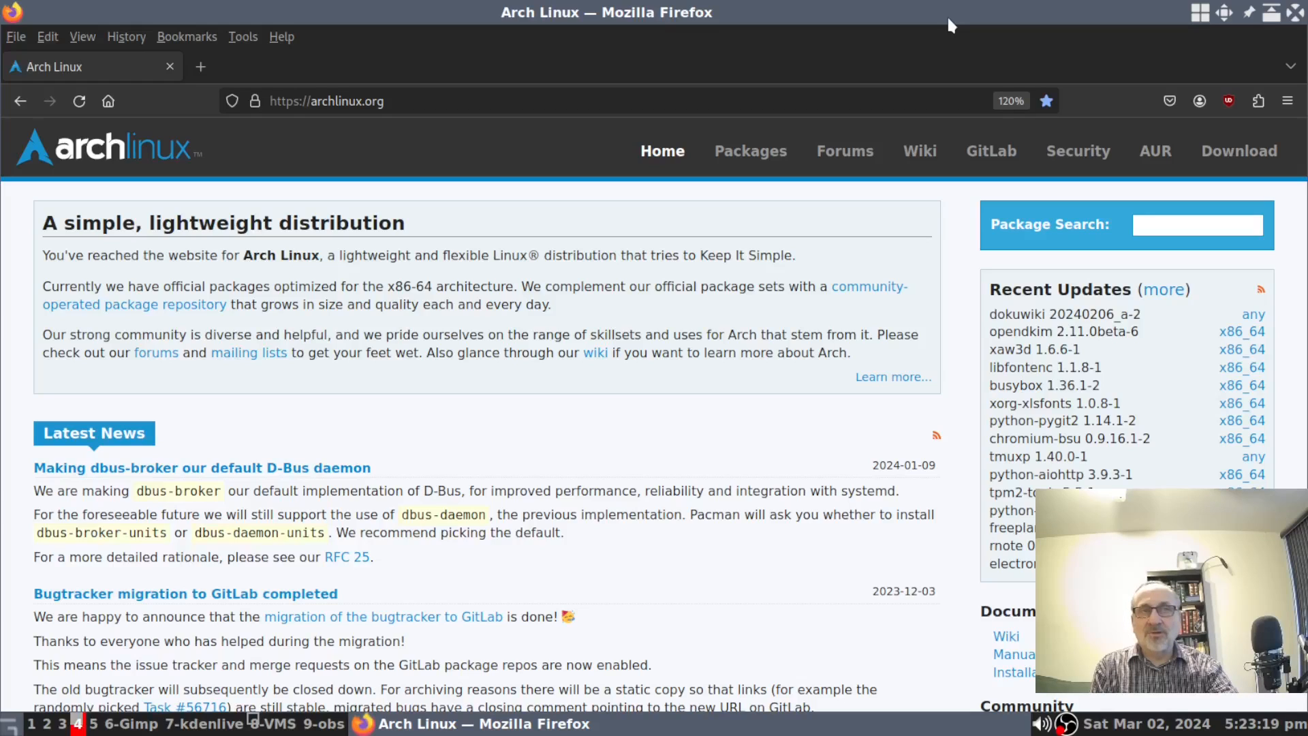
- Open the Arch Linux download page, look through the release info and the mirrors listed by country, and close the browser
click(1211, 152)
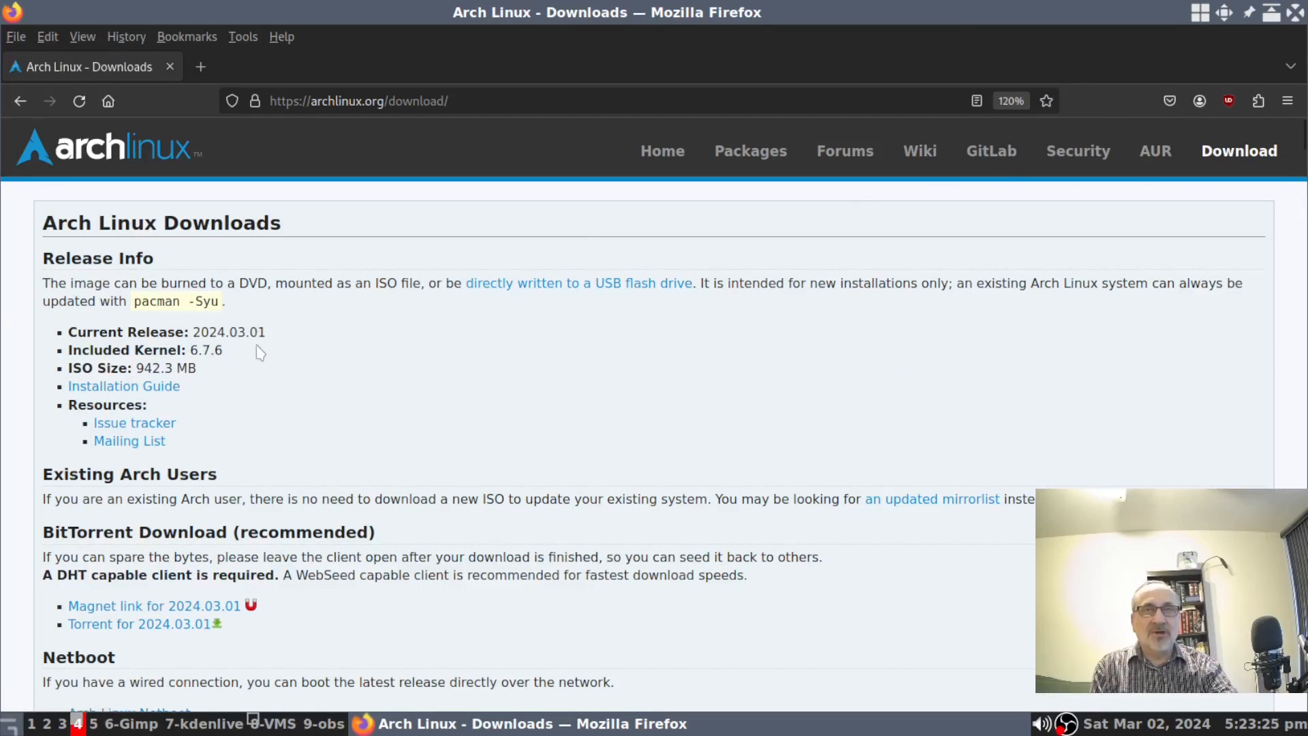
key(ctrl+plus)
scroll(571, 453, down, 20)
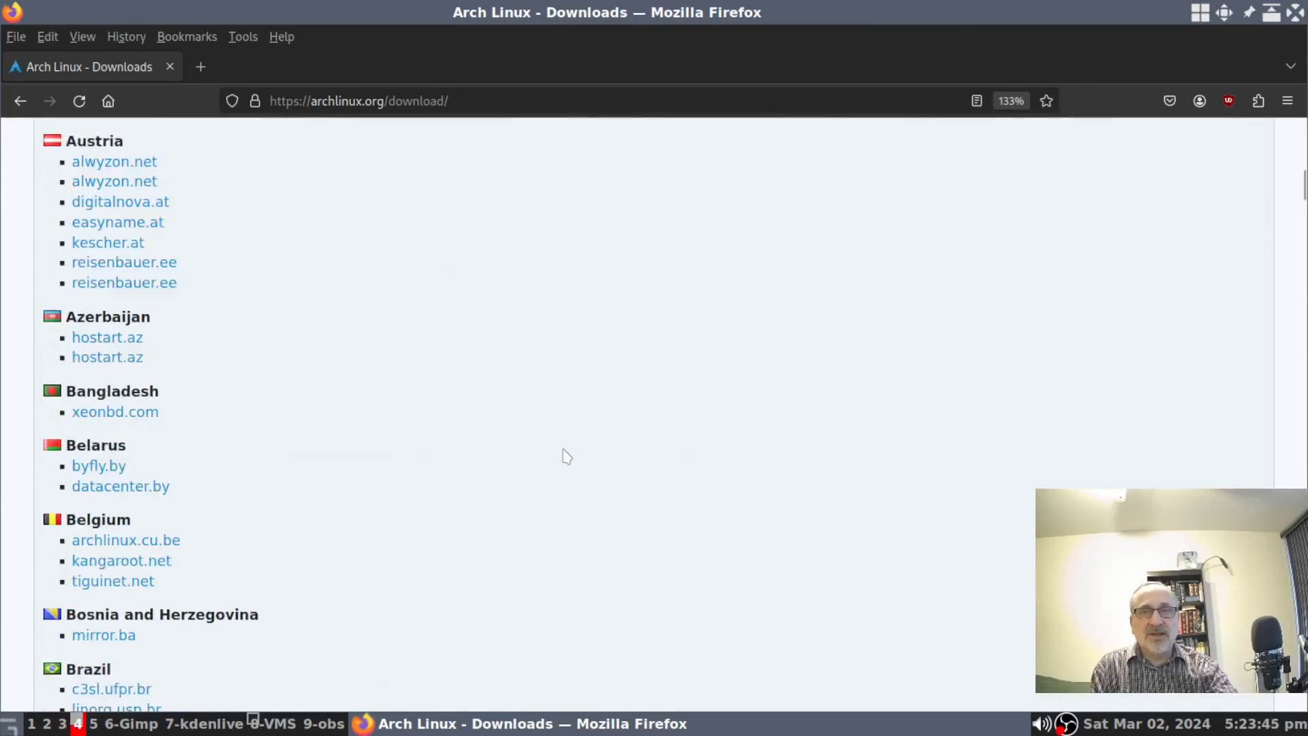
scroll(566, 455, up, 20)
scroll(561, 454, down, 20)
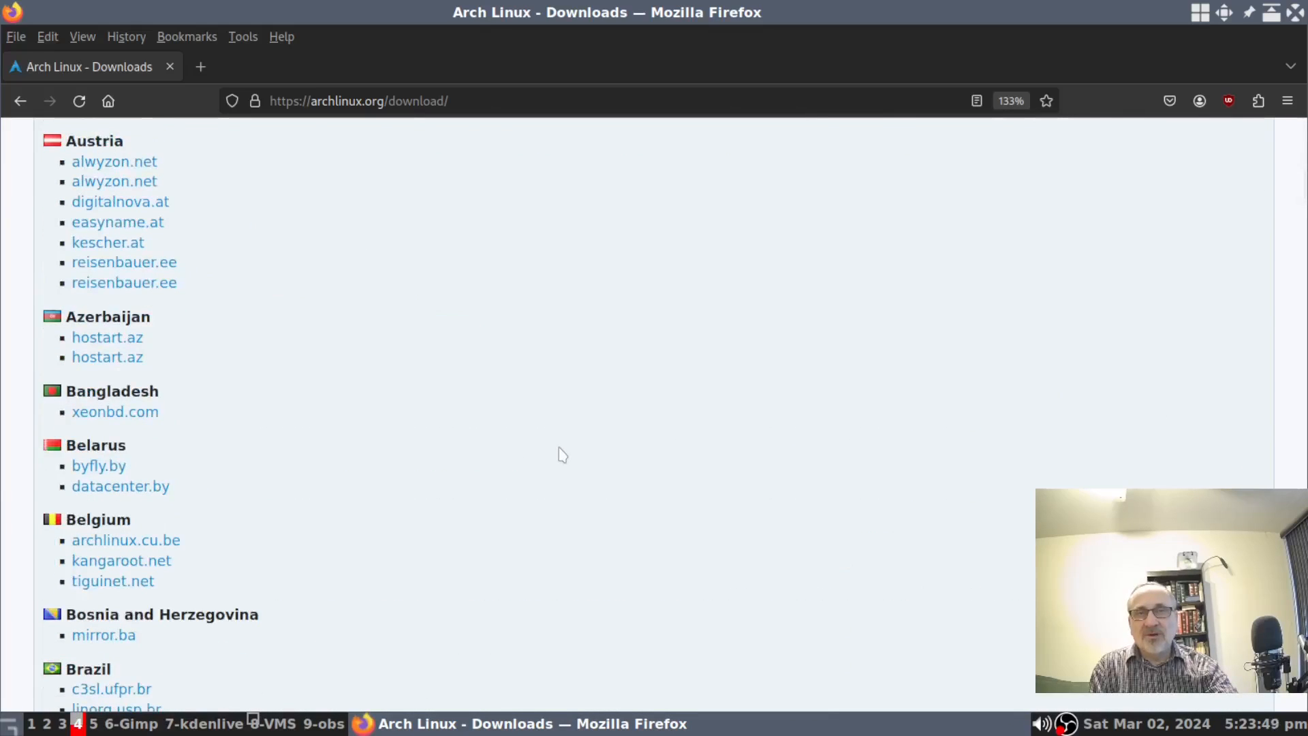
scroll(559, 448, down, 10)
scroll(555, 447, down, 15)
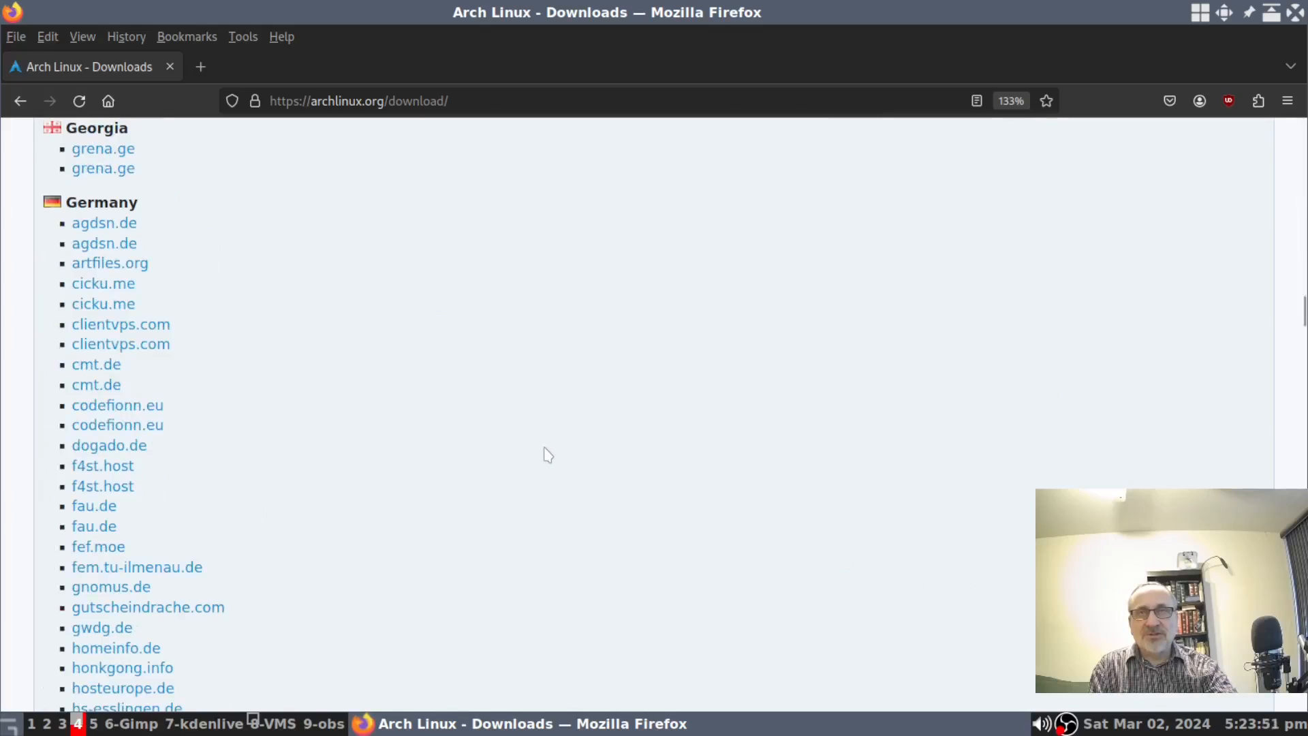
scroll(553, 454, down, 20)
scroll(549, 454, down, 15)
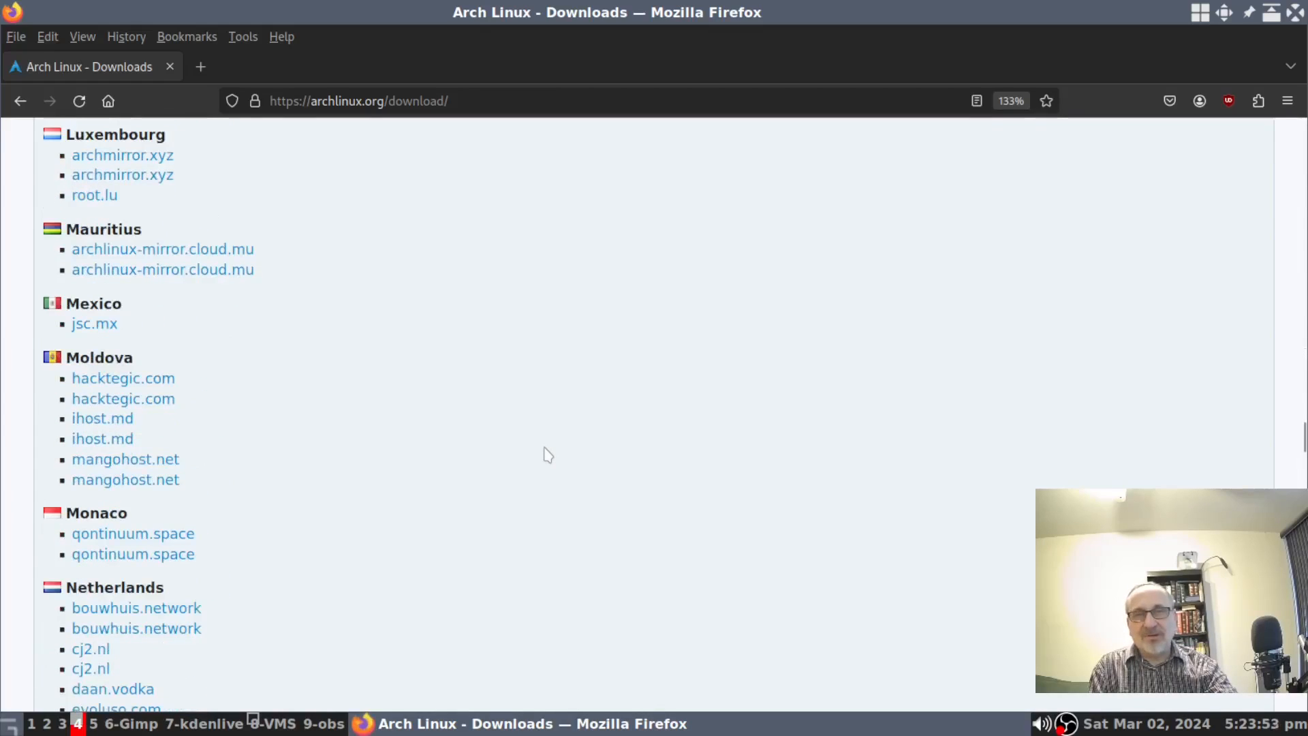
scroll(549, 454, up, 20)
scroll(548, 455, up, 20)
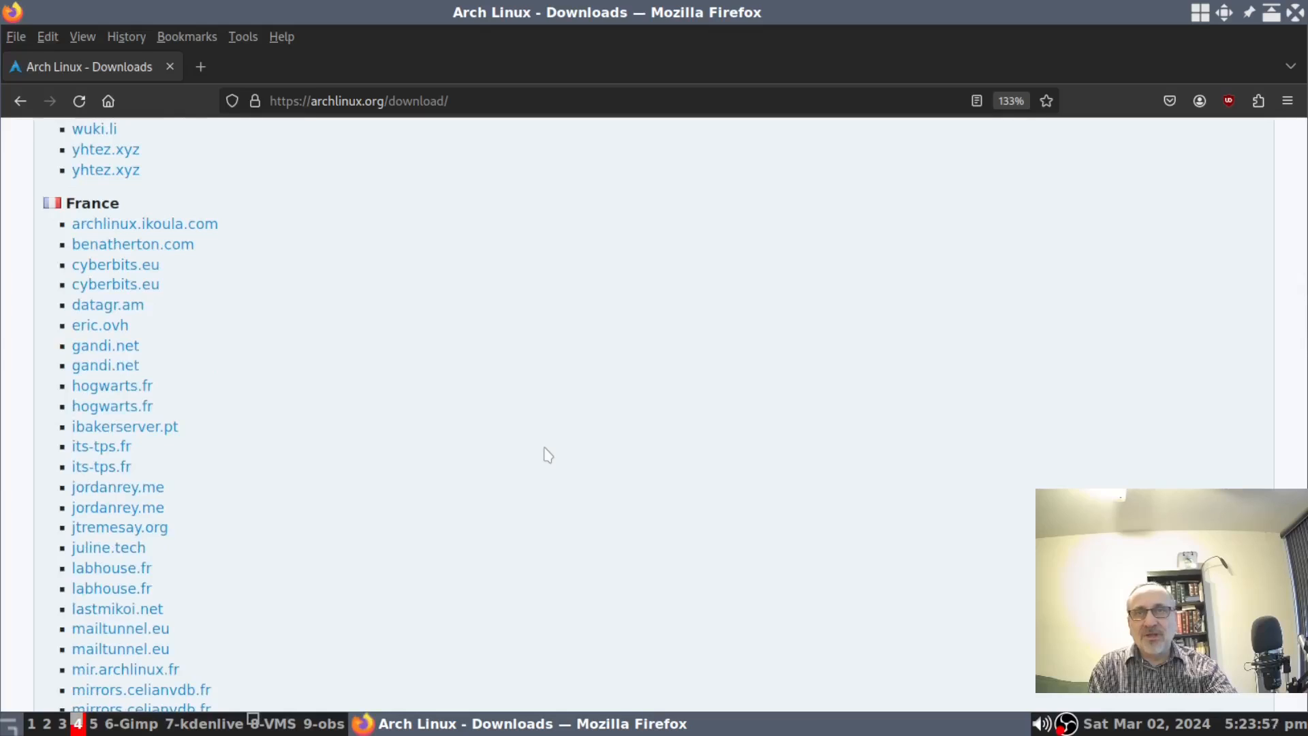
scroll(448, 456, down, 15)
scroll(446, 457, down, 20)
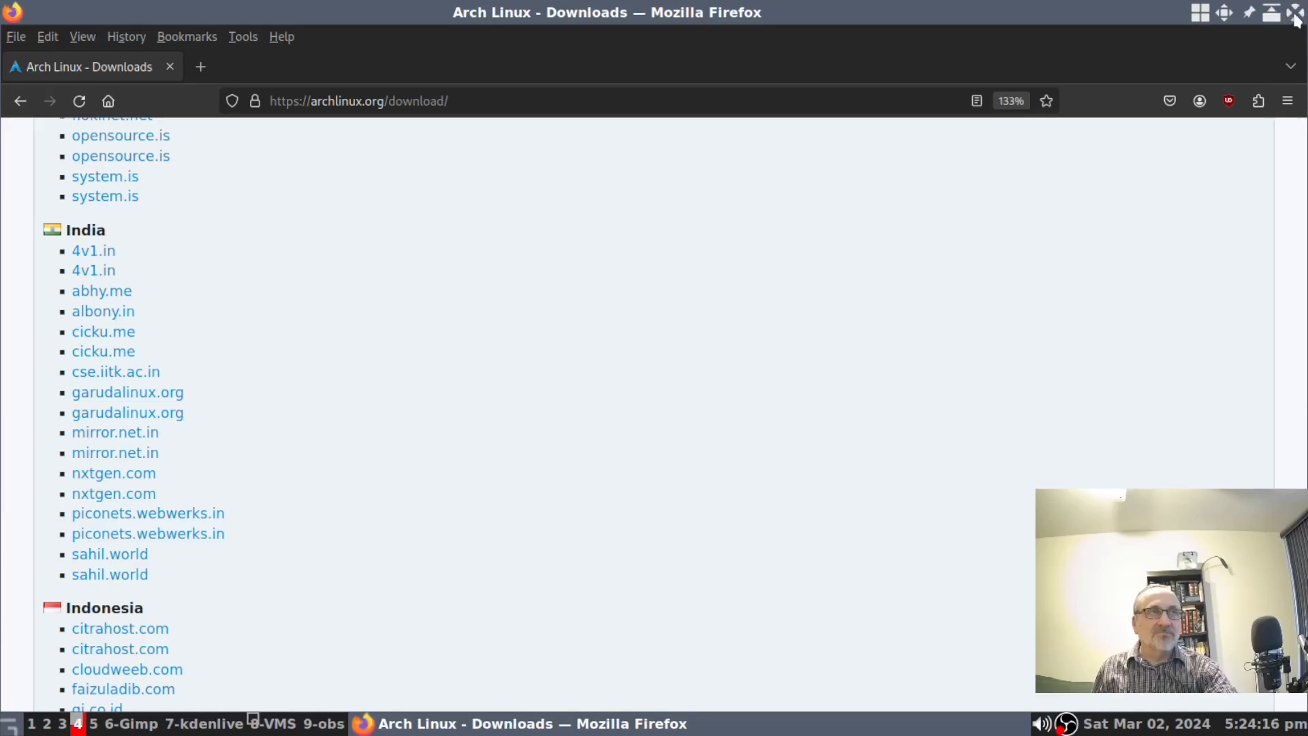
click(1296, 19)
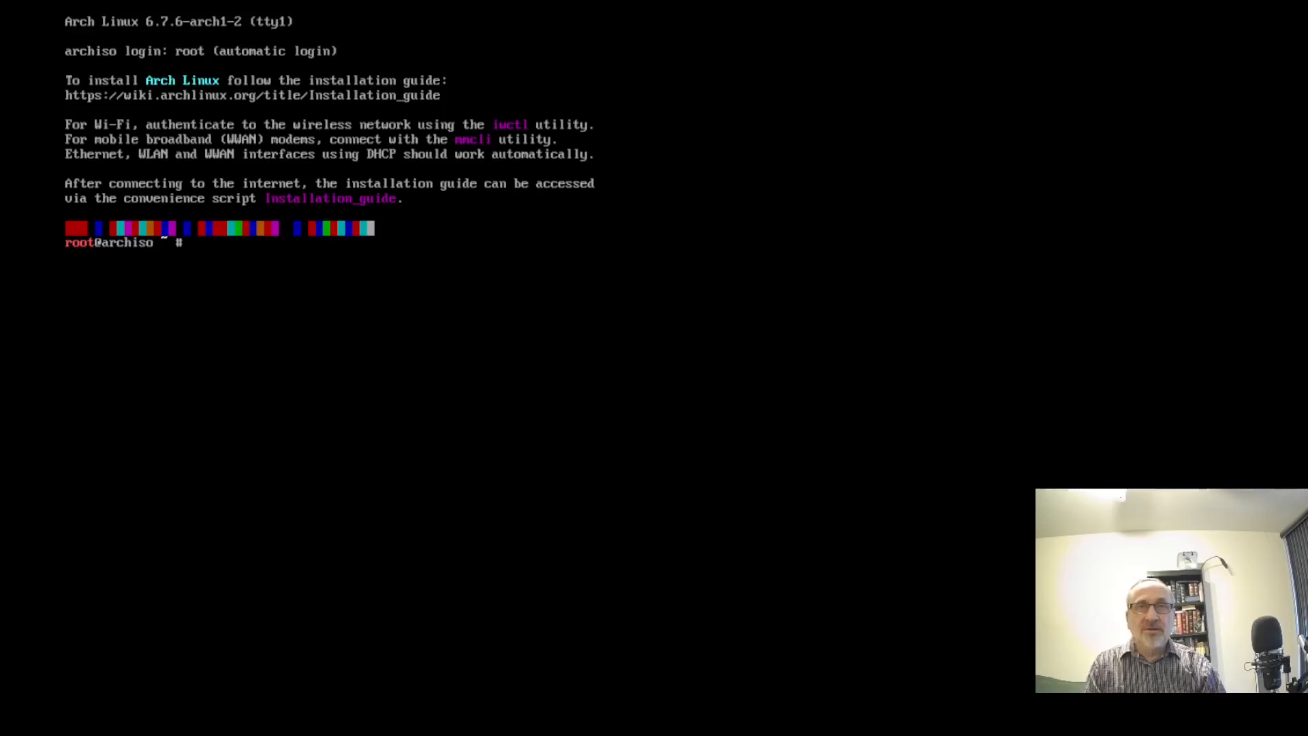
- Set the console font to ter-132b and clear the terminal screen
text(setfont)
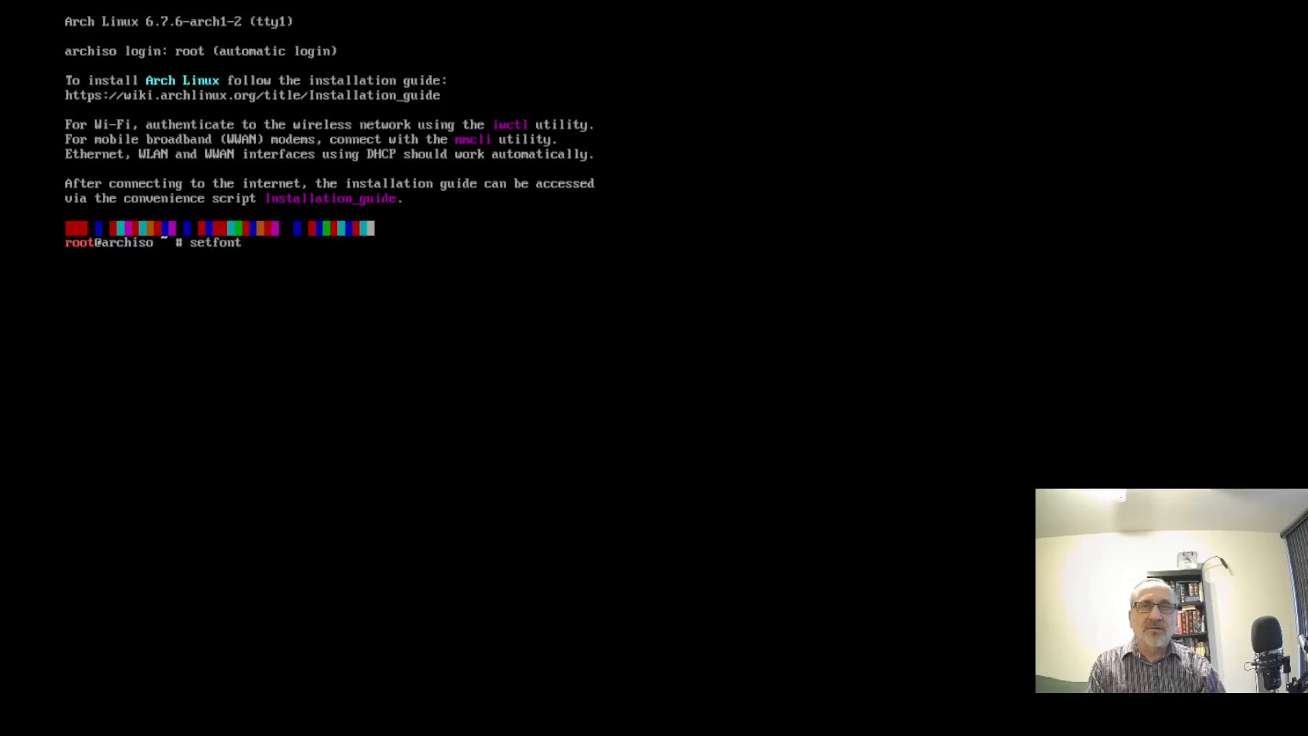
text( ter-132b)
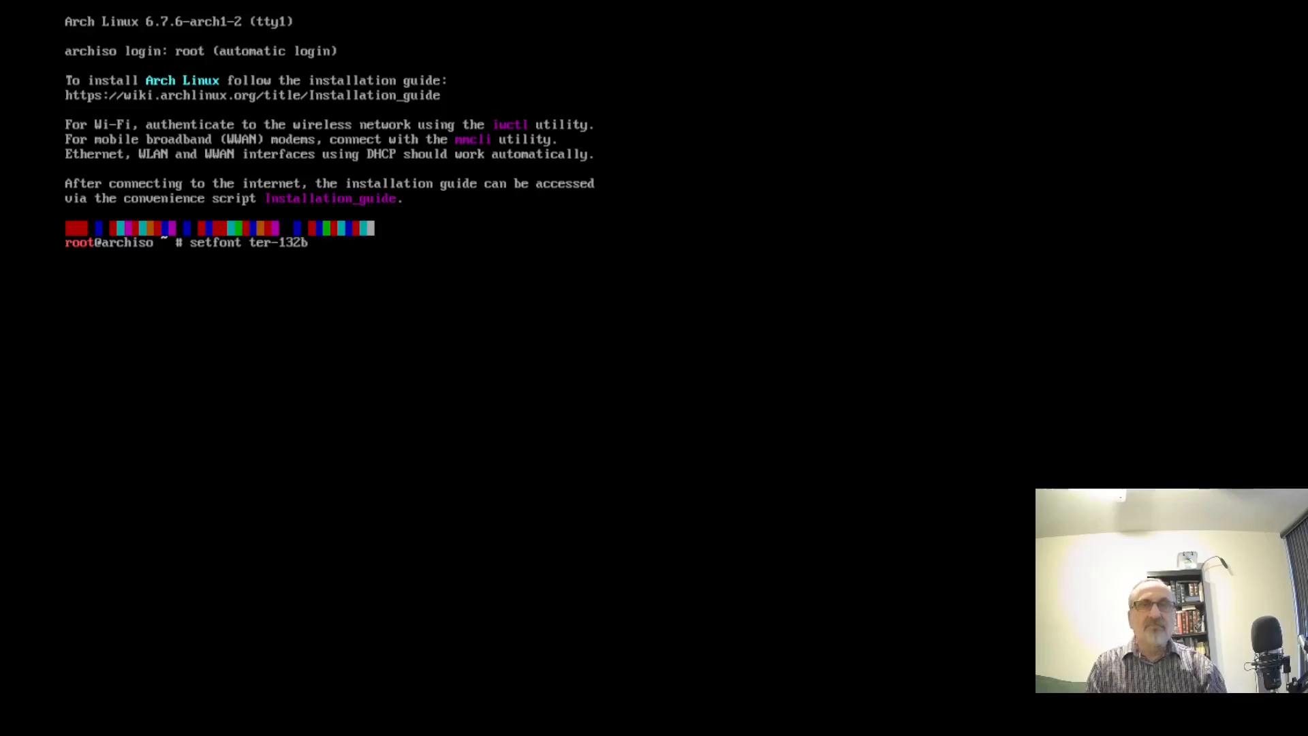
key(Return)
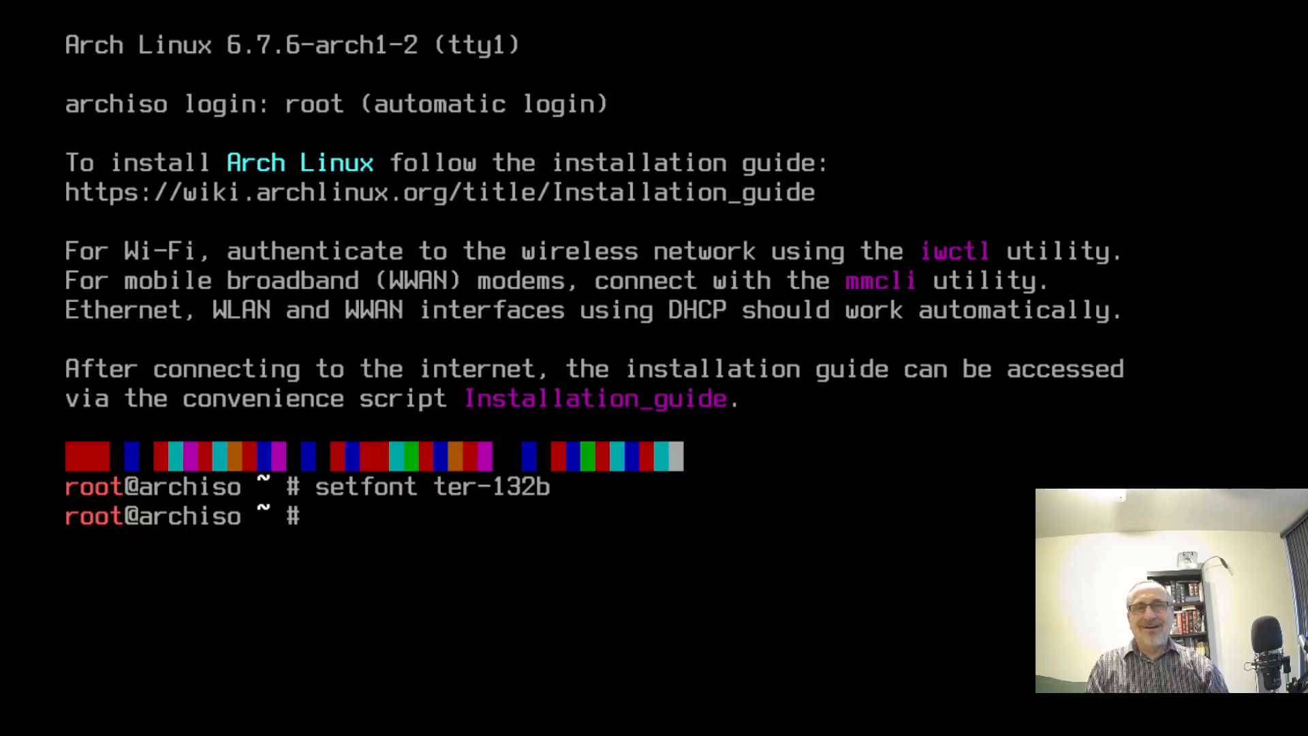
key(ctrl+l)
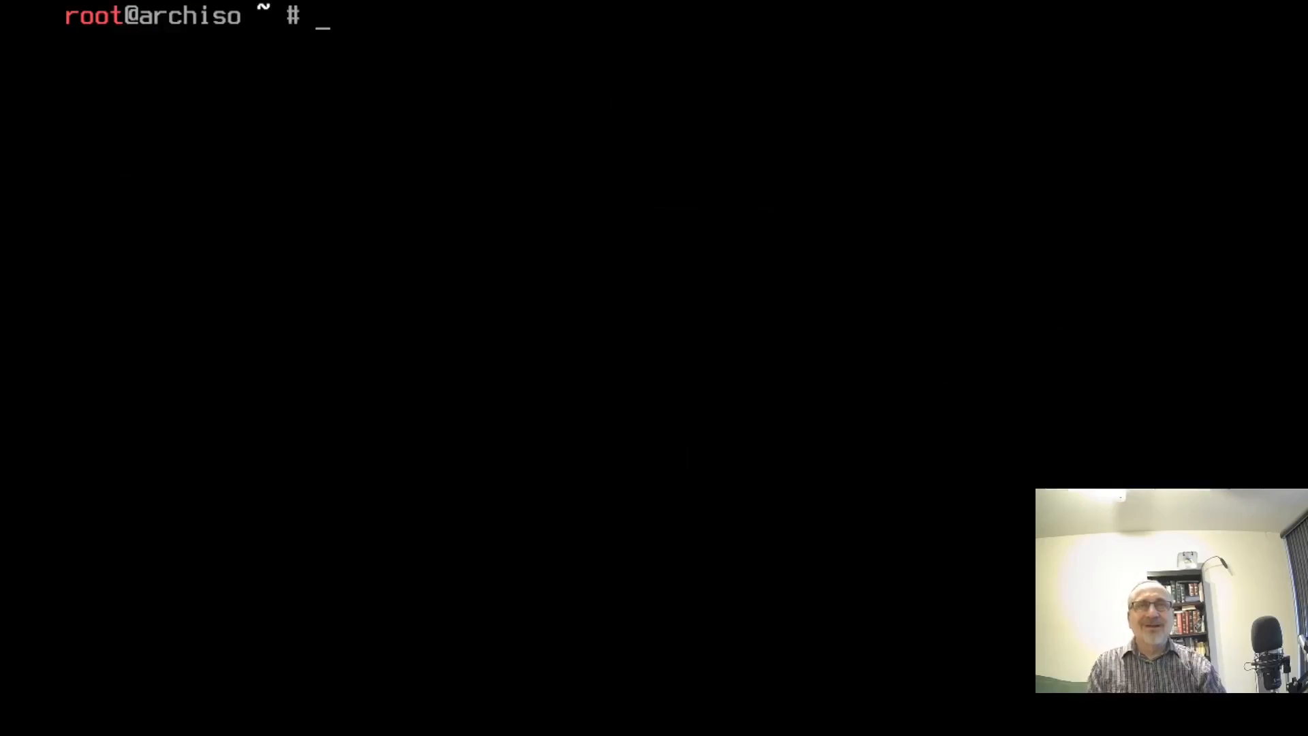
- Launch the guided installer with the archinstall command
text(arh)
key(BackSpace)
text(chinstal)
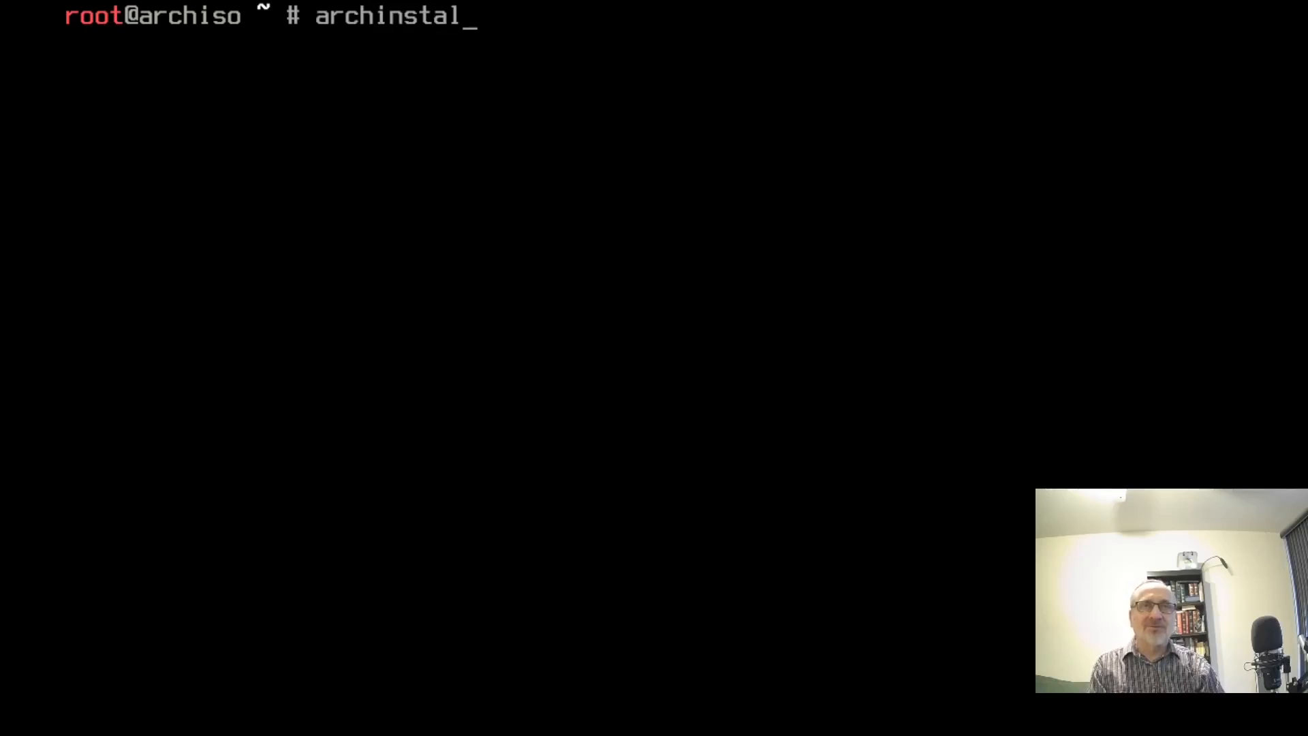
text(l)
key(Return)
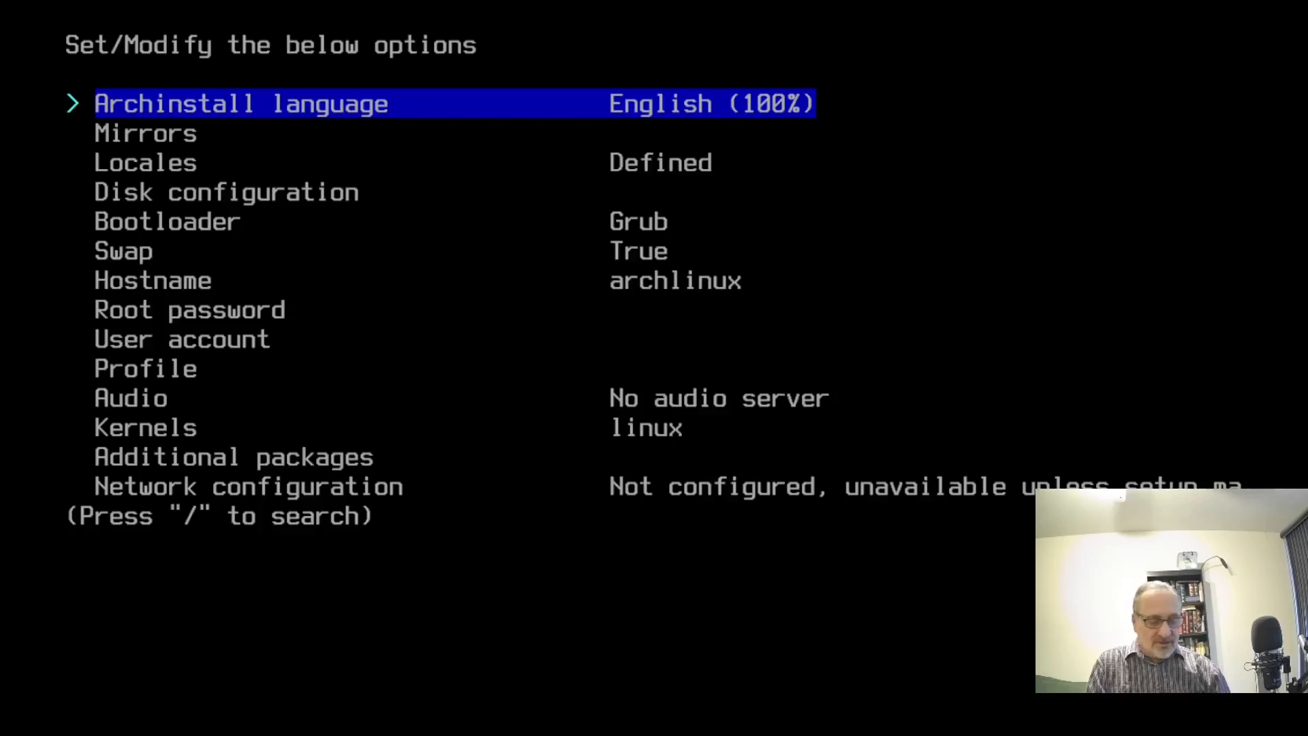
- Look through the installer's main options, from the Archinstall language to the root password
key(Down)
key(Down)
key(Down)
key(Down)
key(Down)
key(Down)
key(Down)
key(Up)
key(Up)
key(Up)
key(Up)
key(Up)
key(Up)
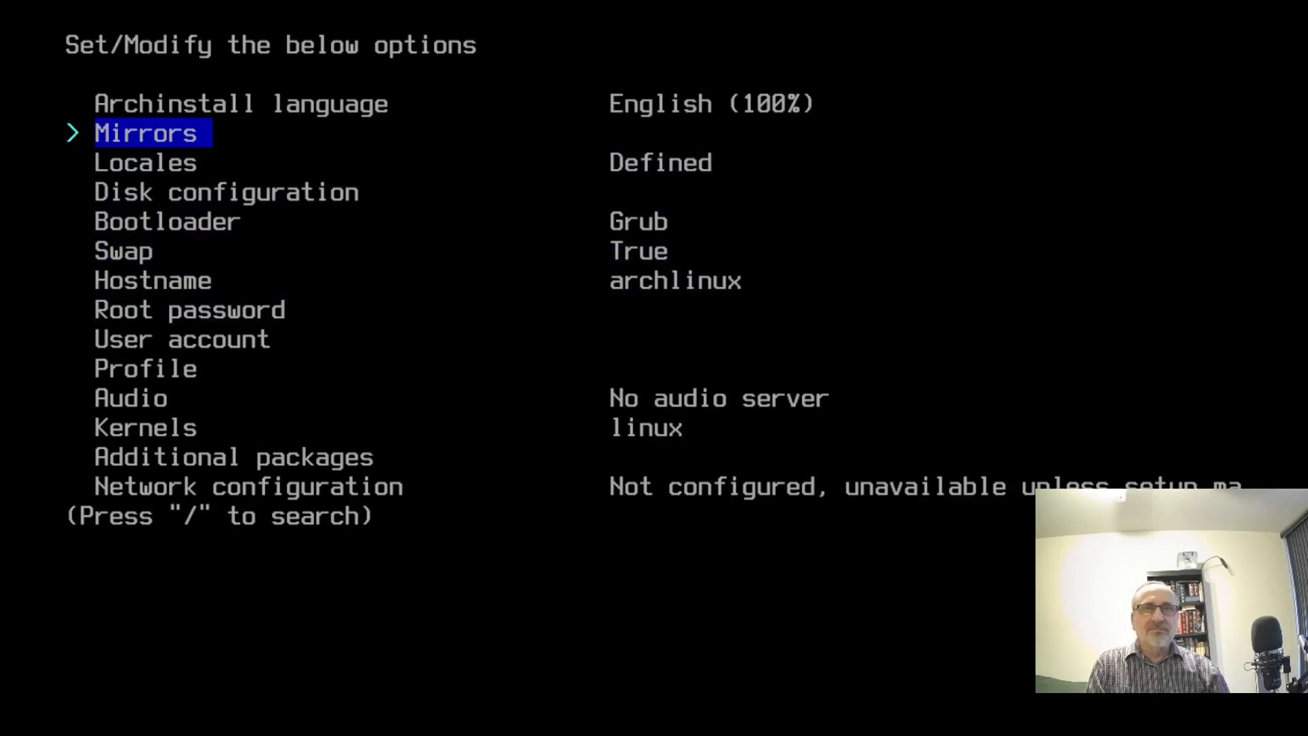
key(Up)
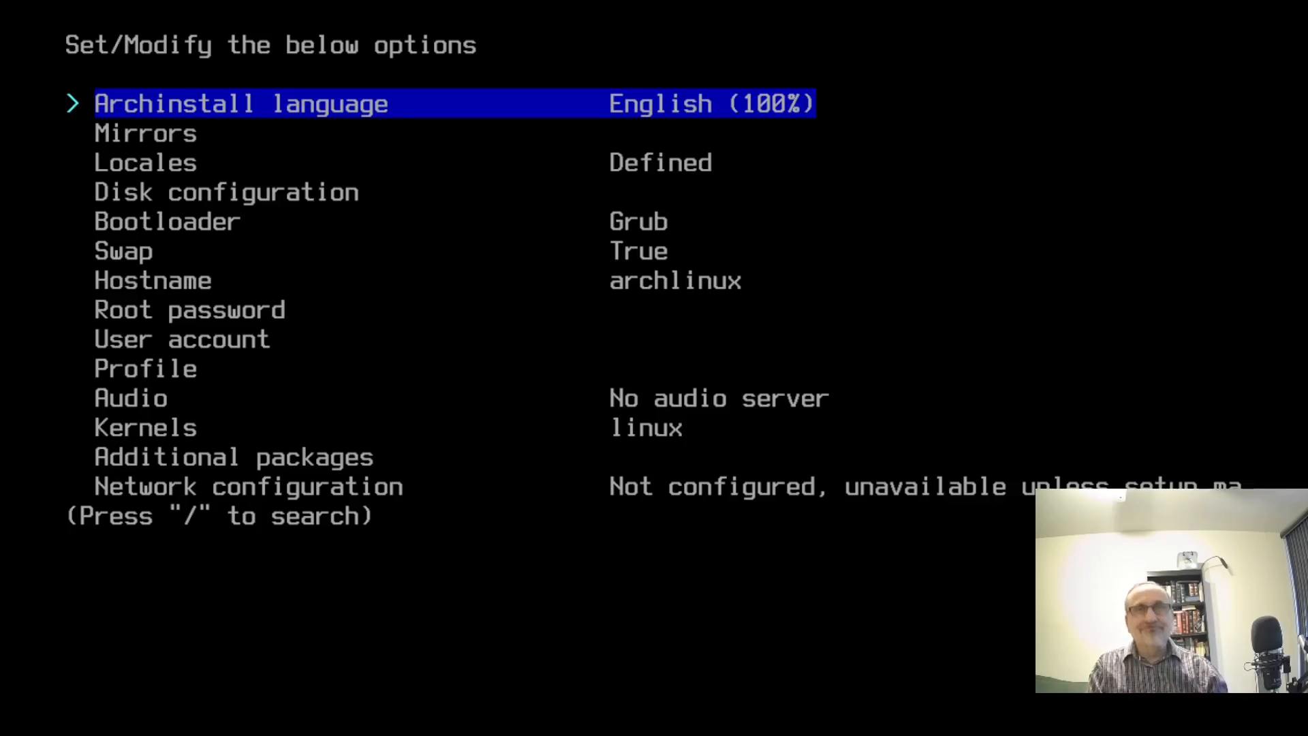
- Set the mirror region to Canada and return to the installer's main options
key(Down)
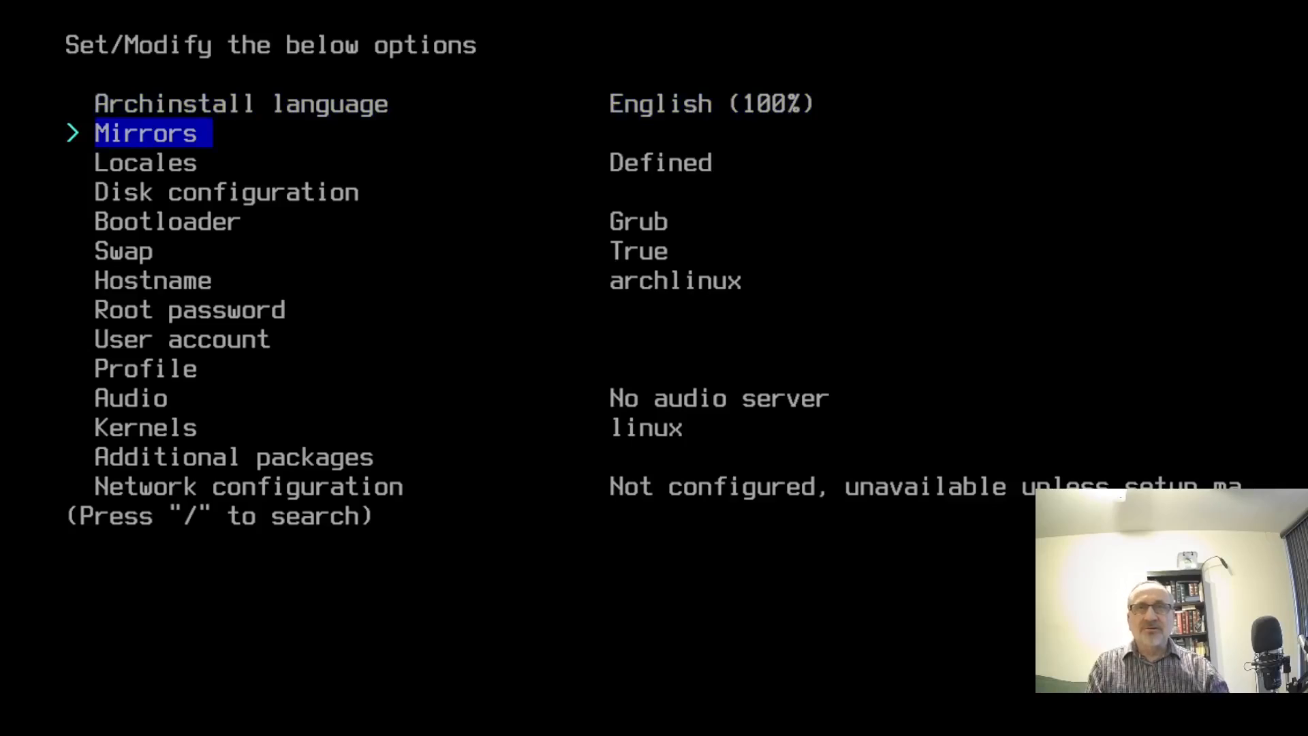
key(Return)
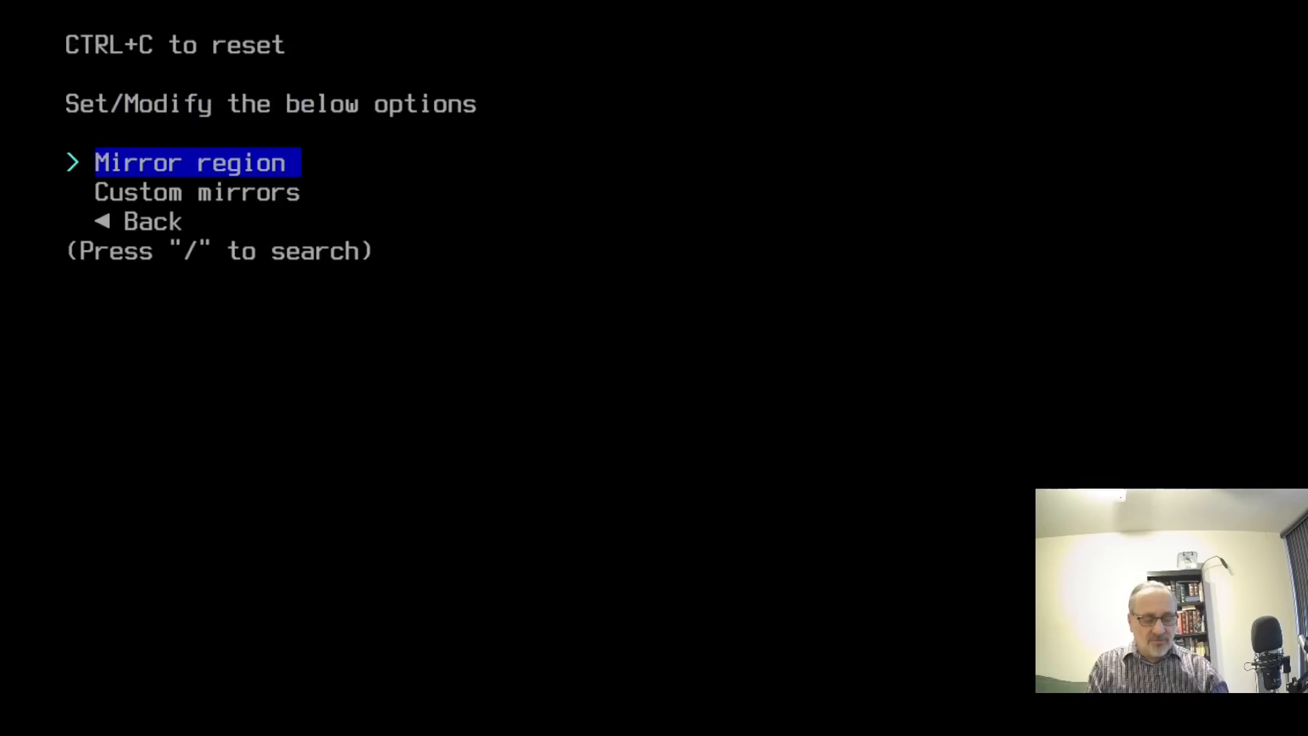
key(Return)
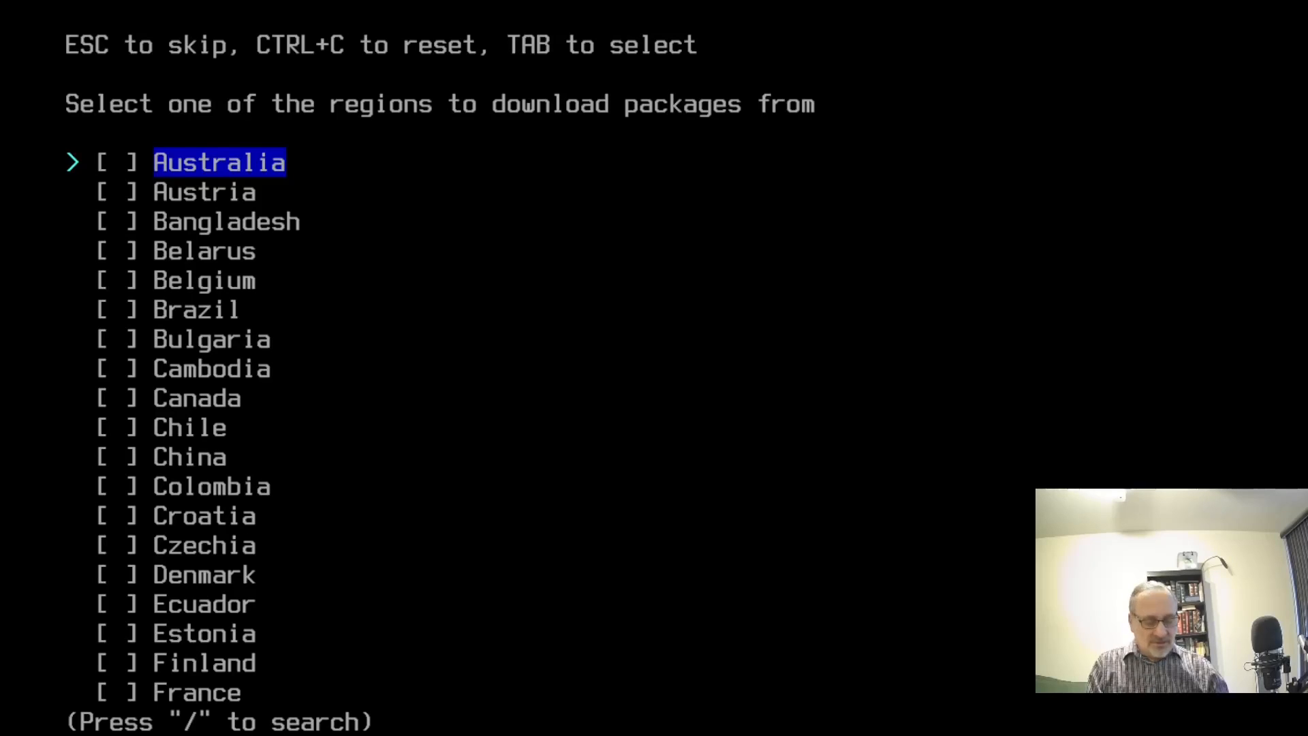
key(Down)
key(Down)
key(Down)
key(Down)
key(Down)
key(Down)
key(Down)
key(Down)
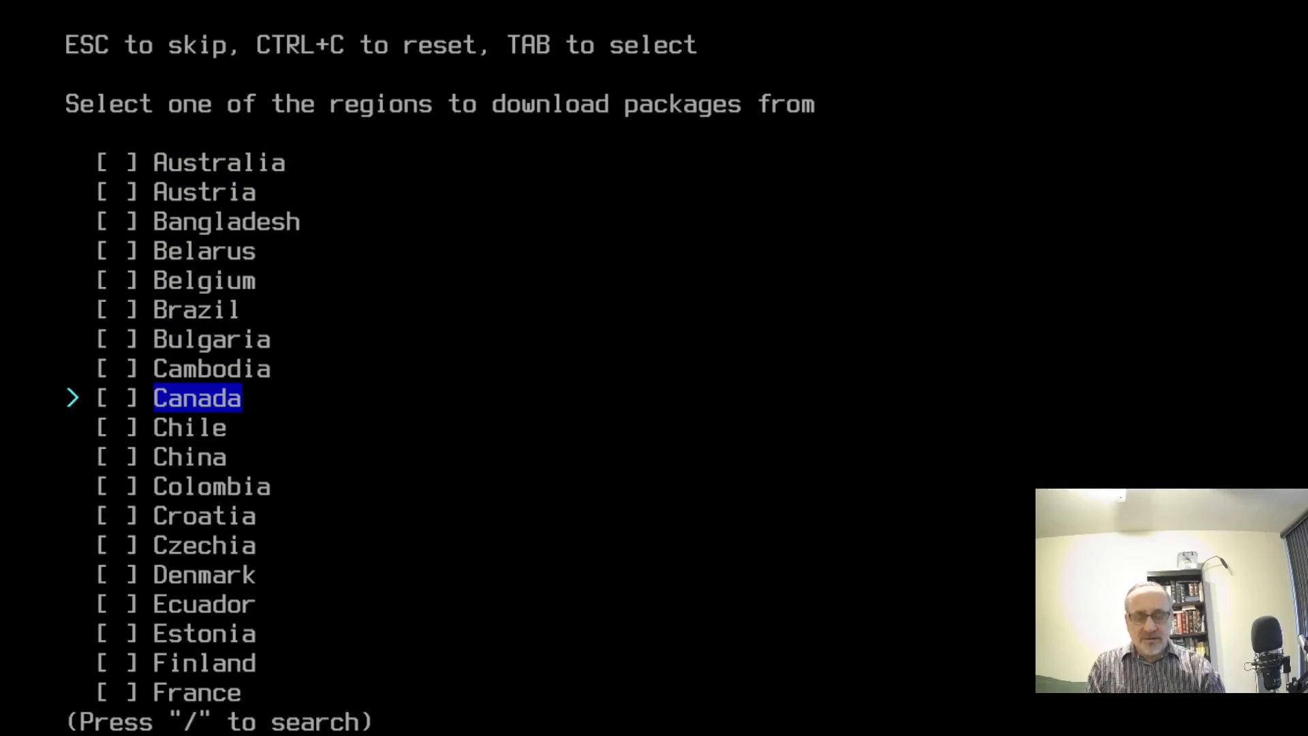
key(Tab)
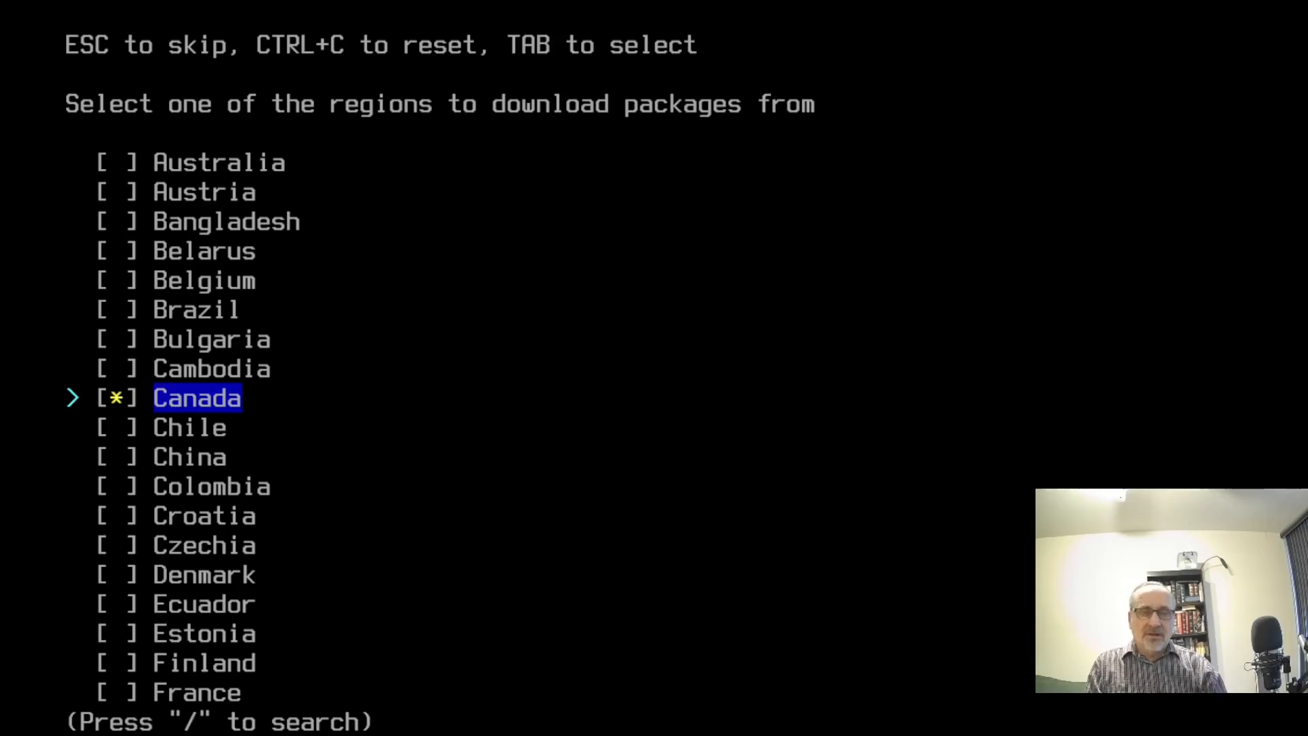
key(Return)
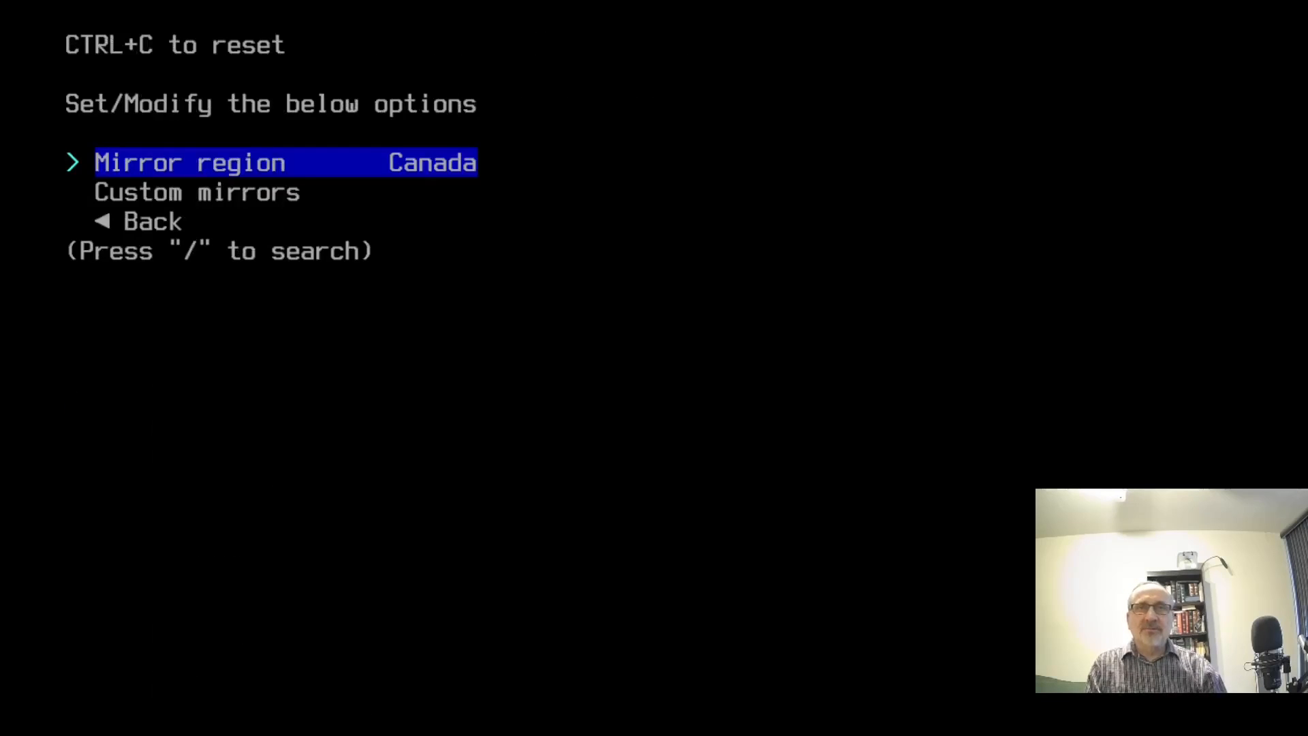
key(Down)
key(Down)
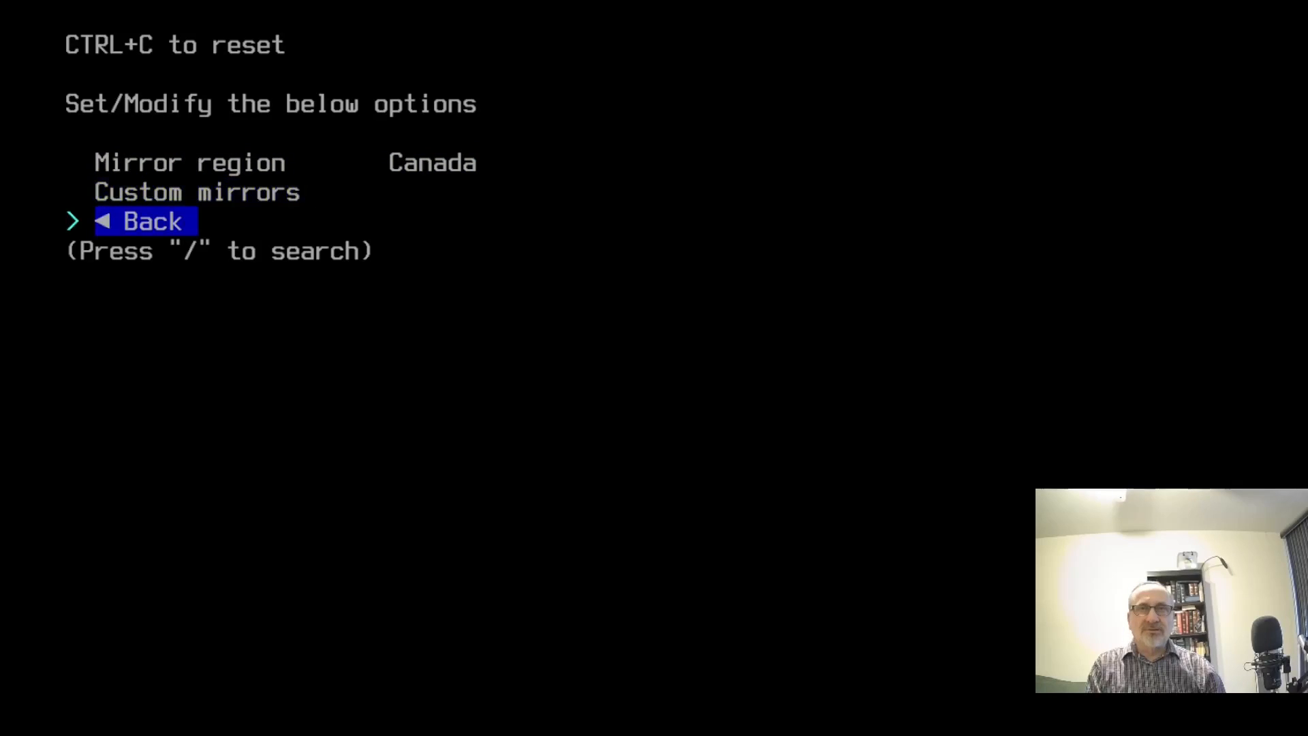
key(Return)
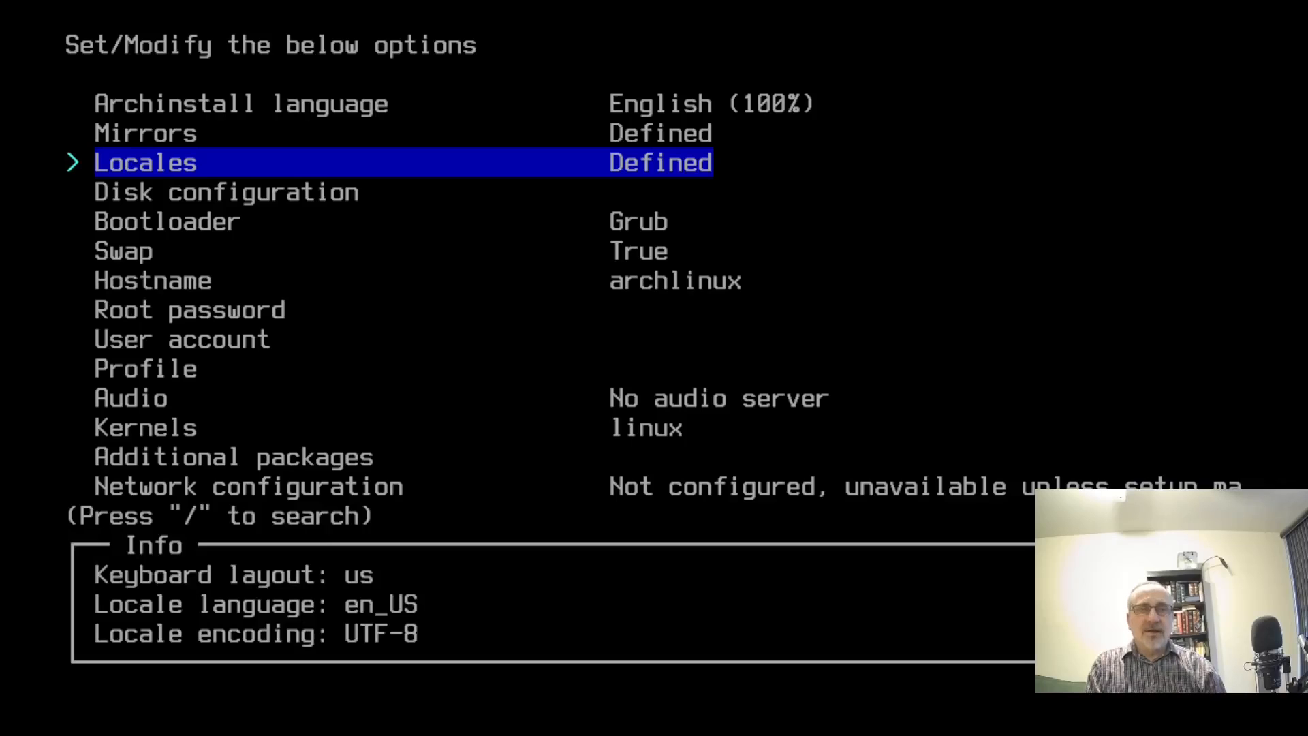
- Set the locale language to en_CA and return to the installer's main options
key(Return)
key(Down)
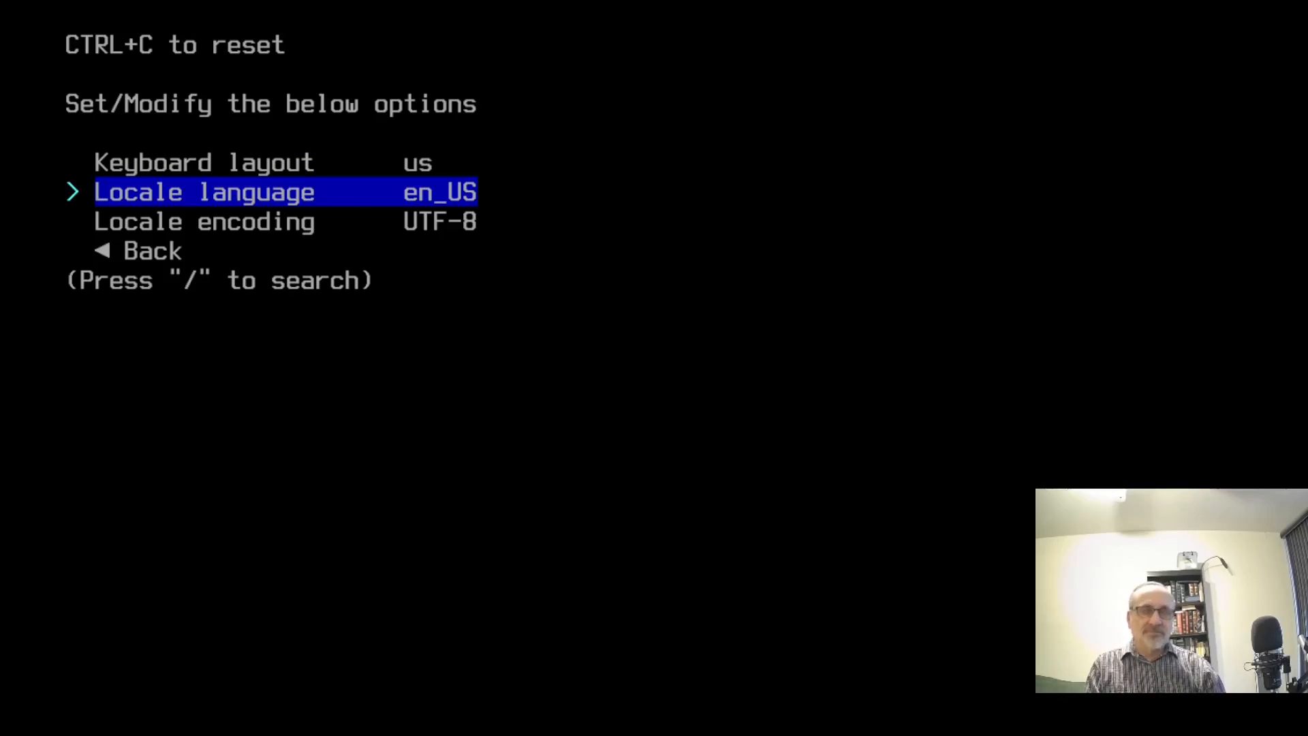
key(Return)
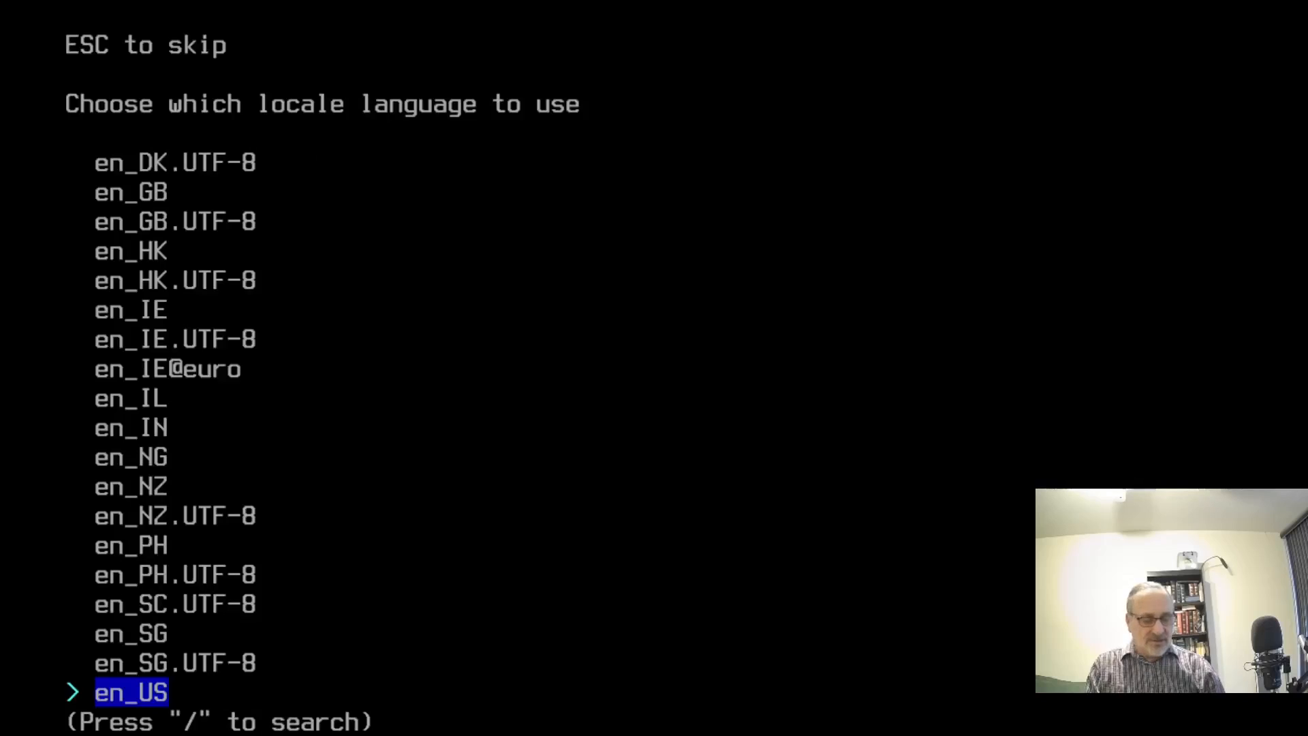
key(Up)
key(Up)
key(Up)
key(Up)
key(Up)
key(Up)
key(Up)
key(Up)
key(Up)
key(Up)
key(Up)
key(Up)
key(Up)
key(Up)
key(Up)
key(Up)
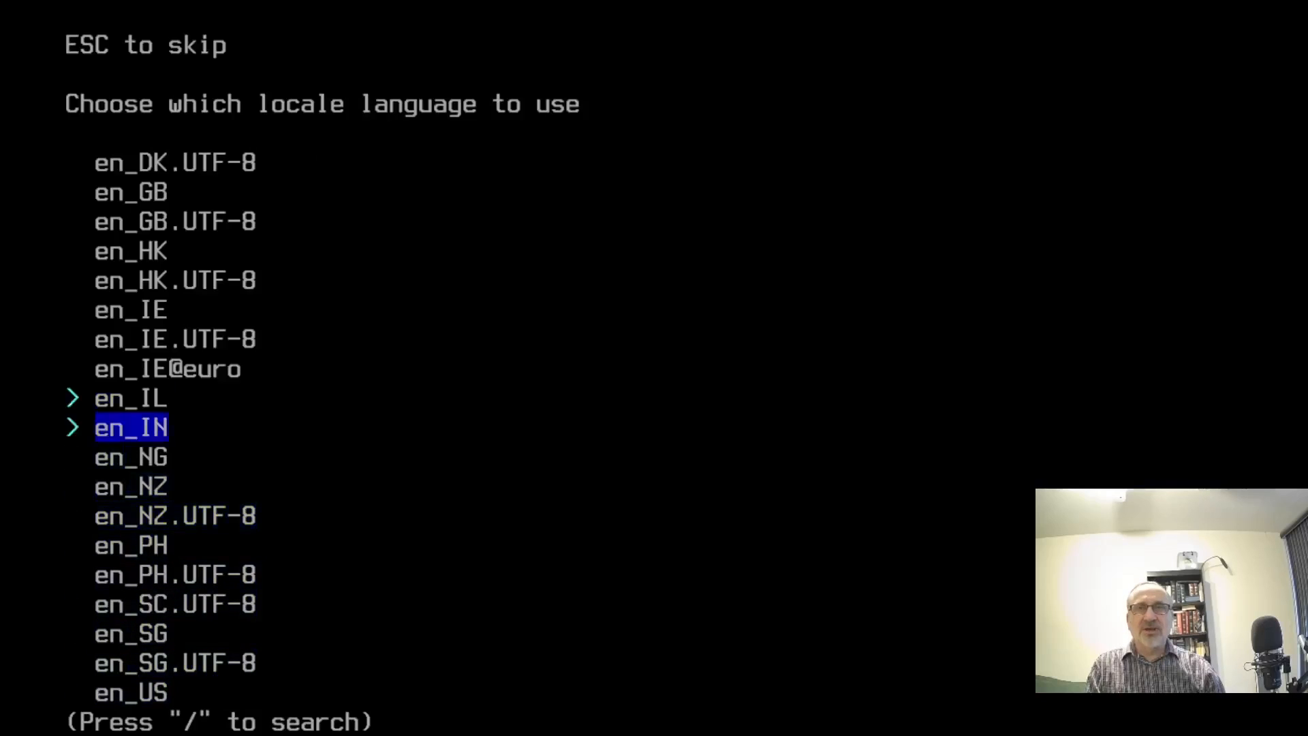
key(Up)
key(Up)
key(Up)
key(Up)
key(Up)
key(Up)
key(Down)
key(Up)
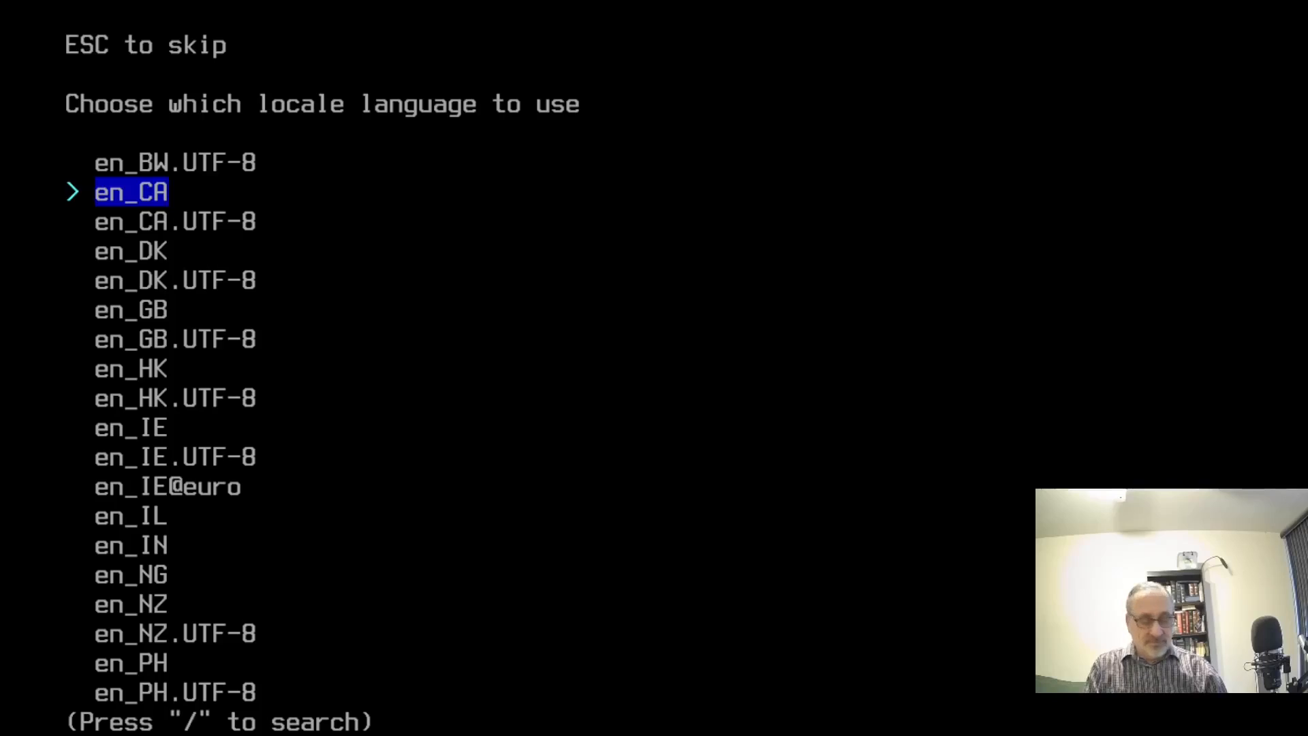
key(Return)
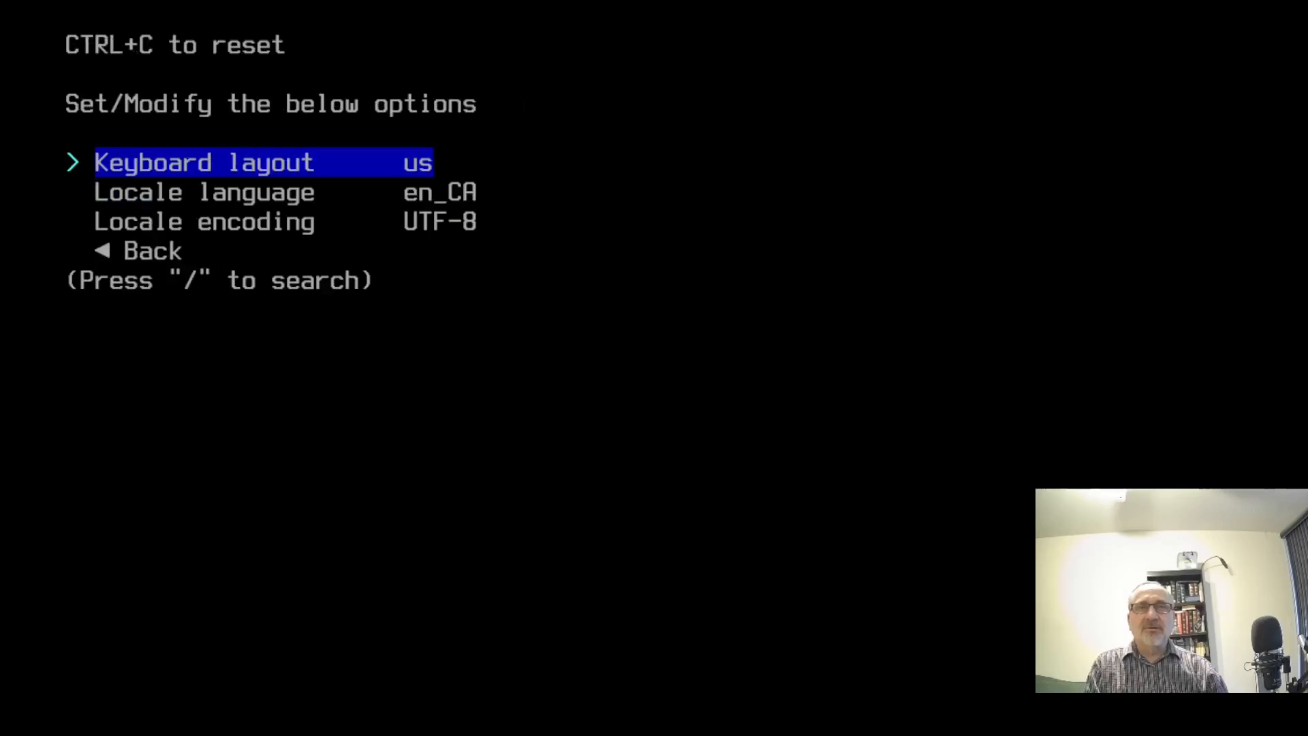
key(Down)
key(Down)
key(Down)
key(Return)
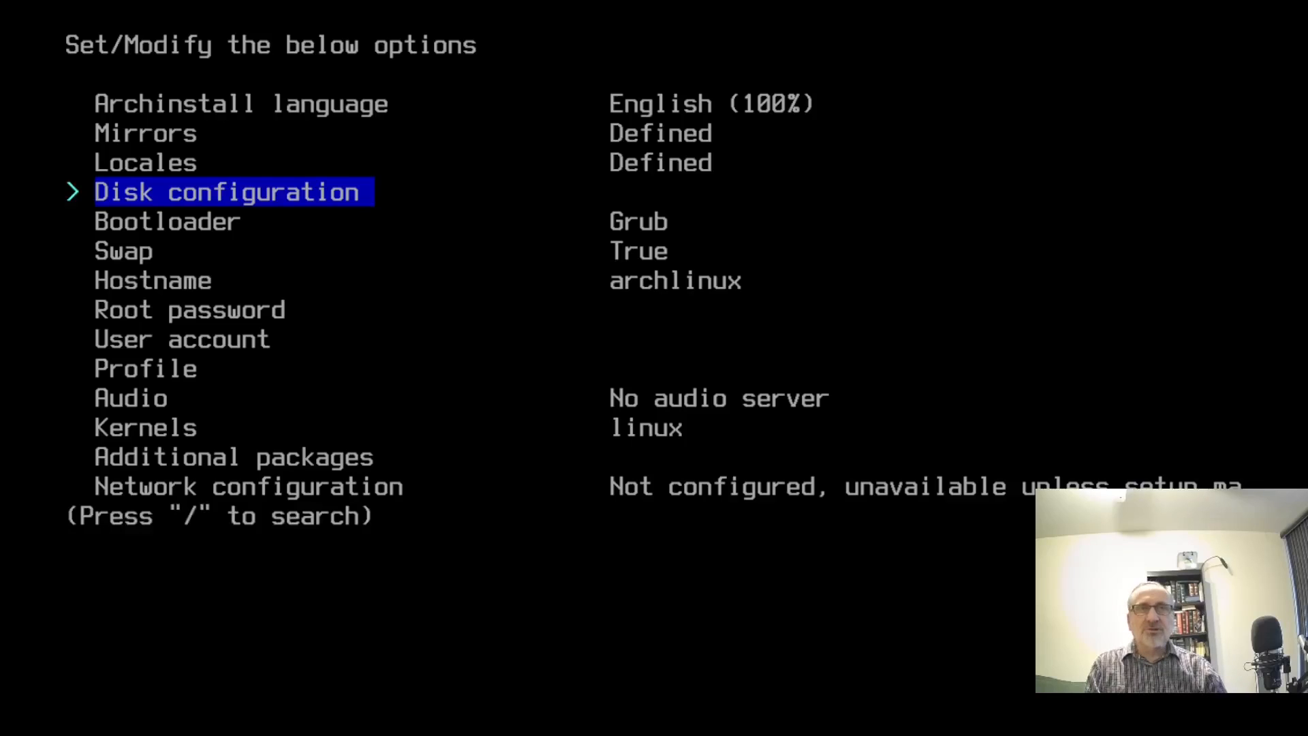
- Choose the best-effort default partition layout for the disk configuration and select the Virtio Block Device /dev/vda
key(Return)
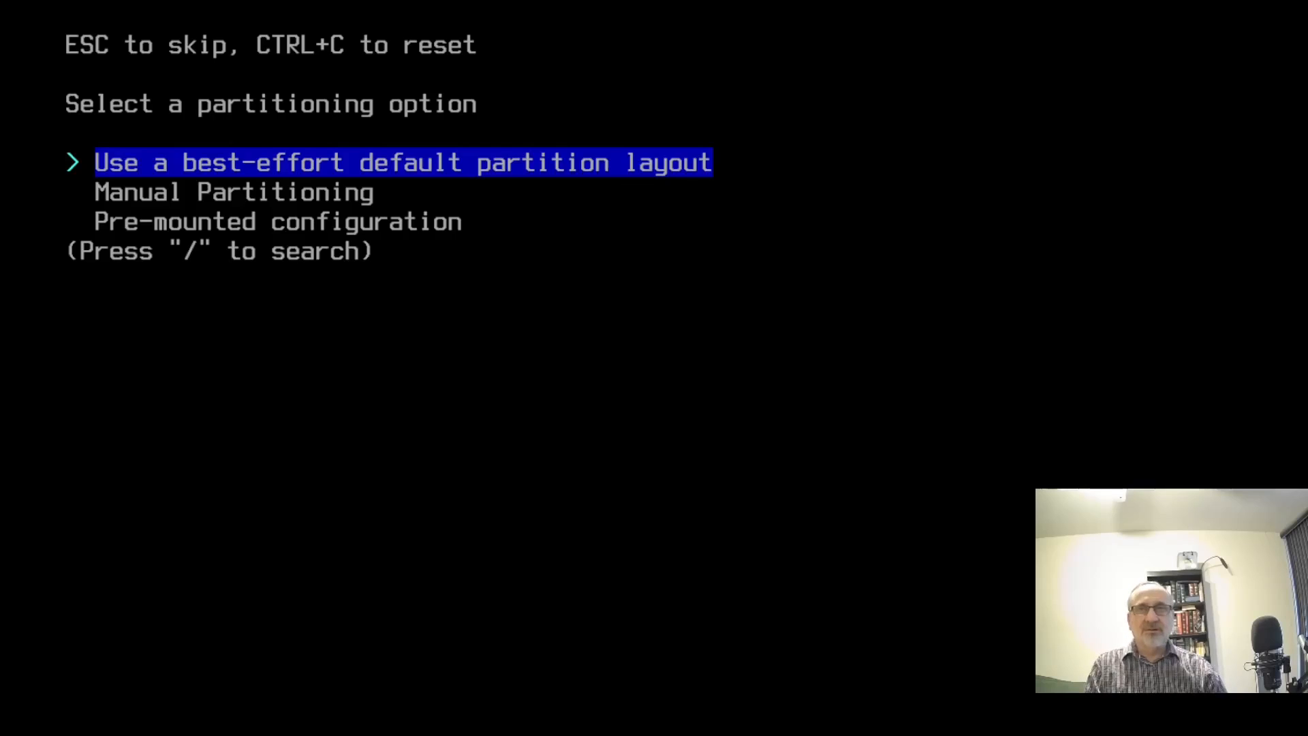
key(Return)
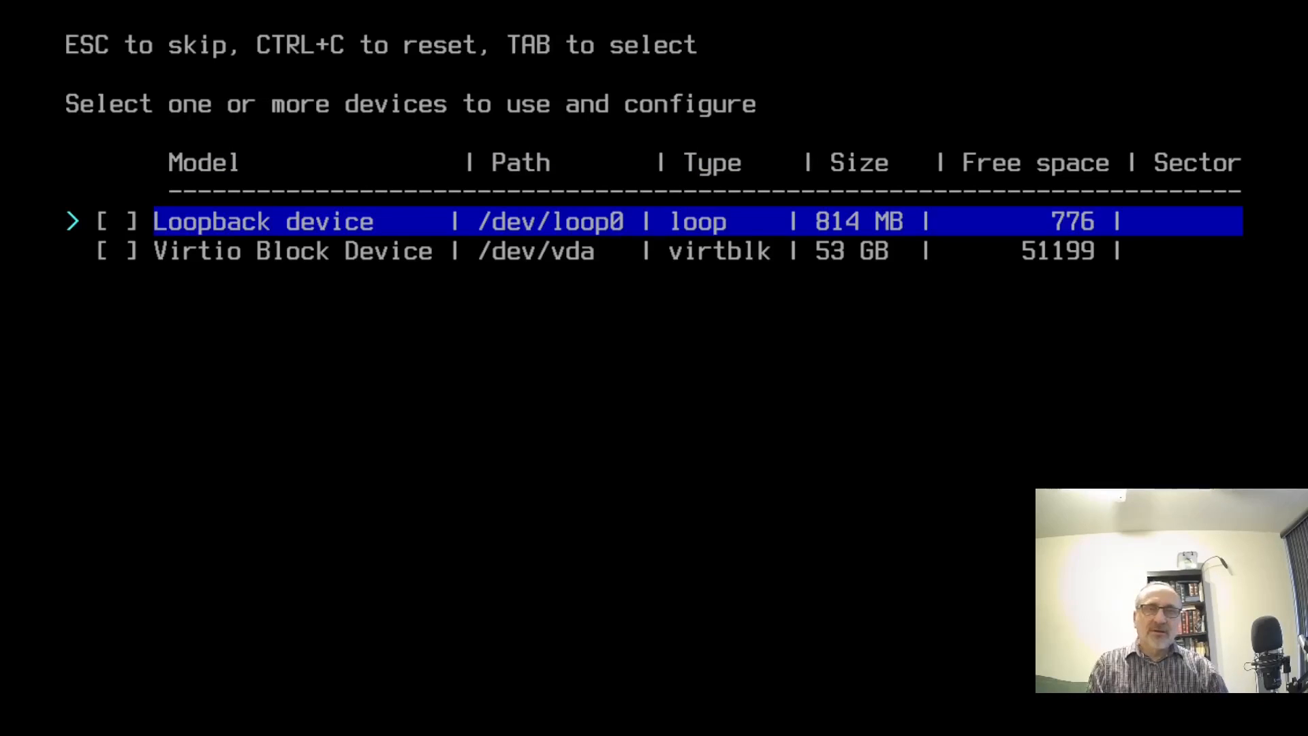
key(Down)
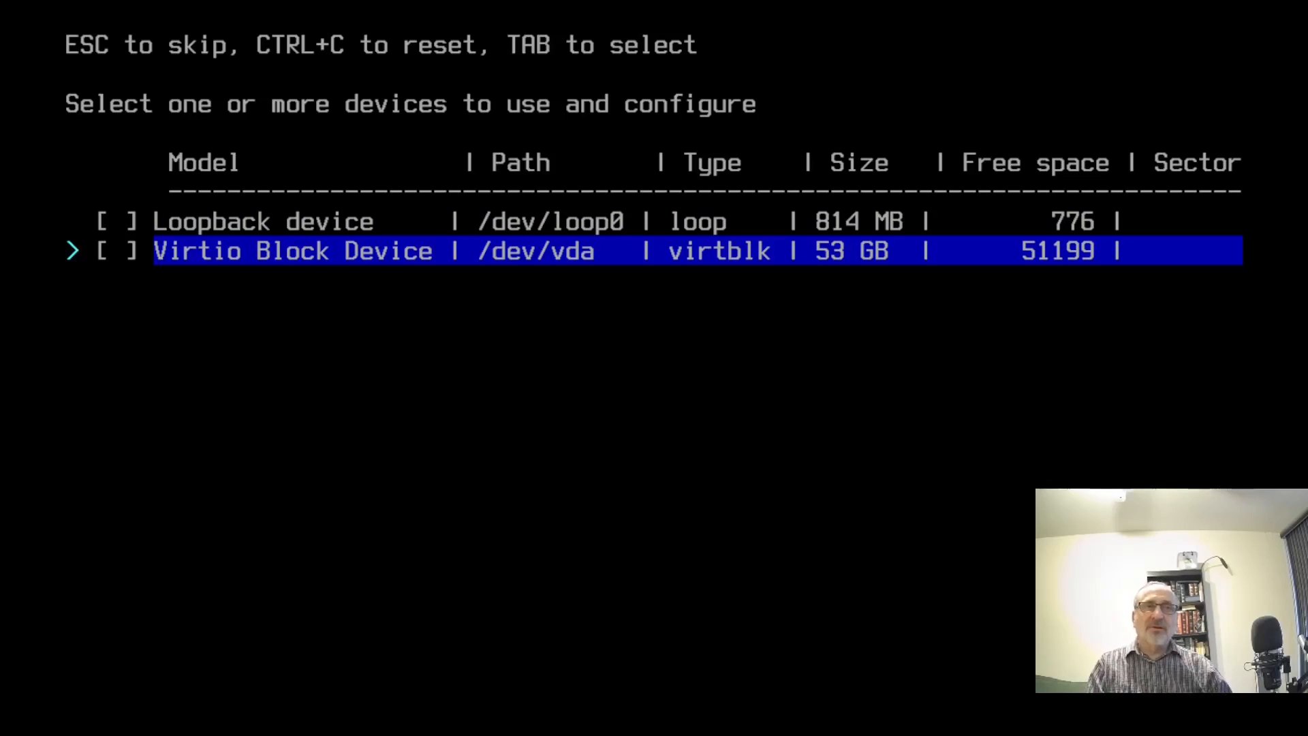
key(Up)
key(Down)
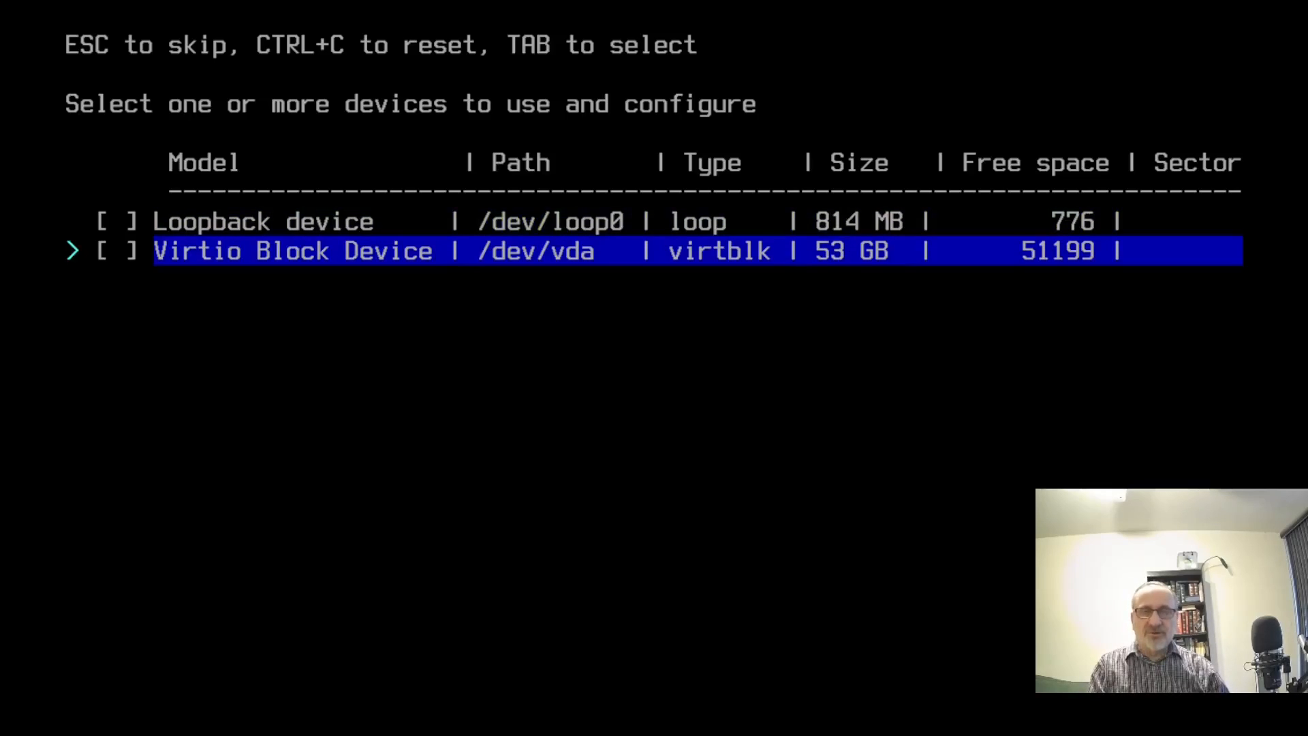
key(Tab)
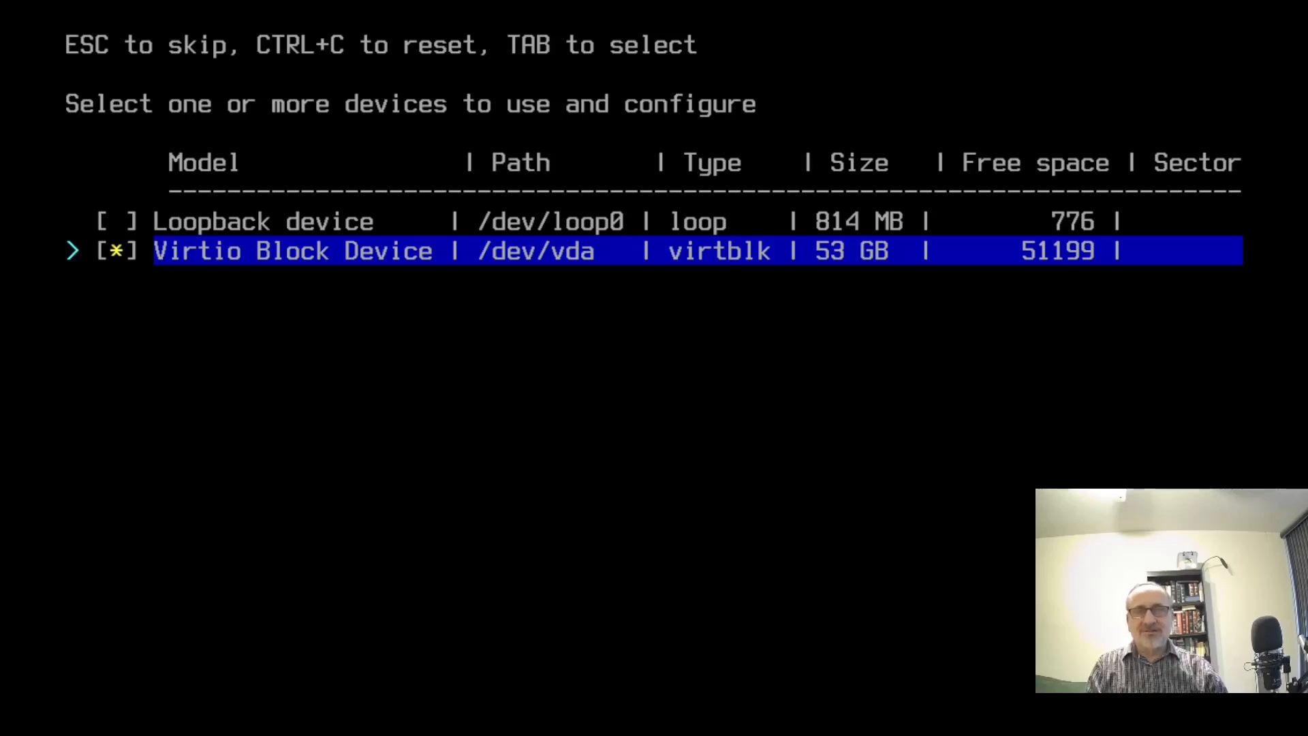
key(Return)
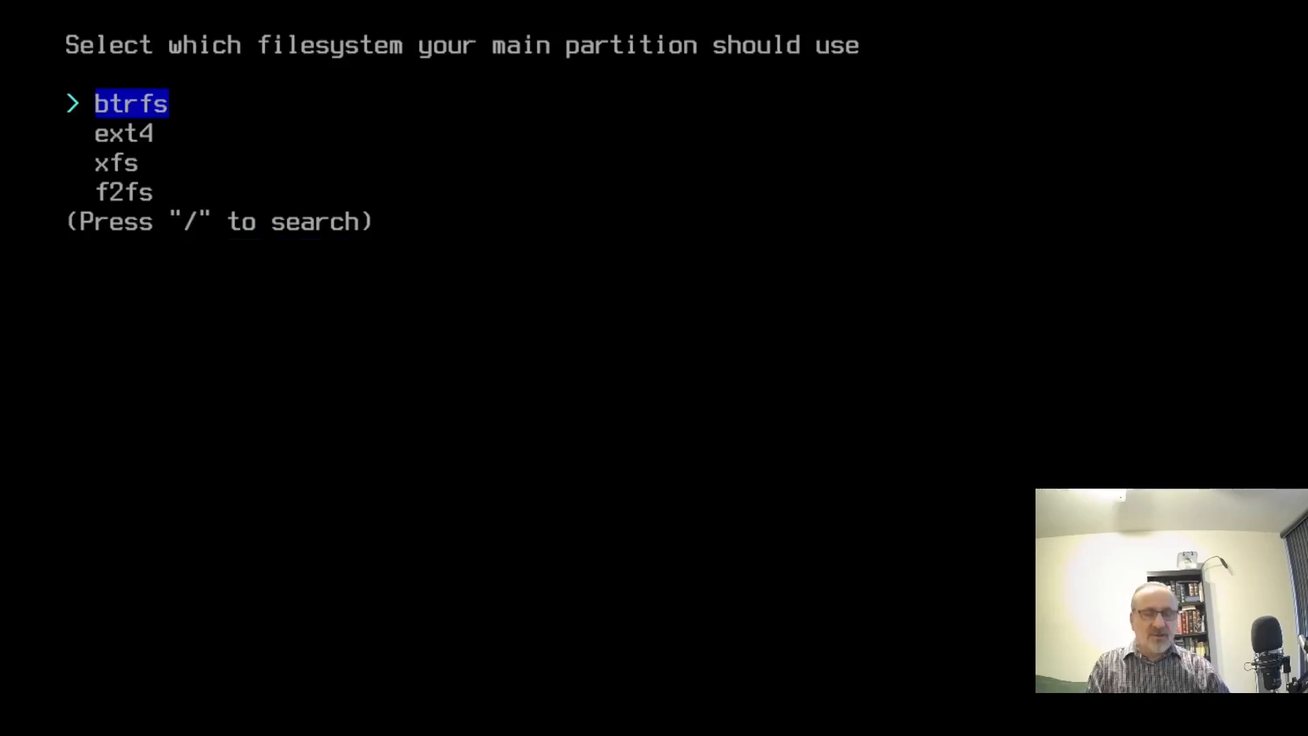
- Use ext4 as the main partition's filesystem and decline a separate /home partition
key(Down)
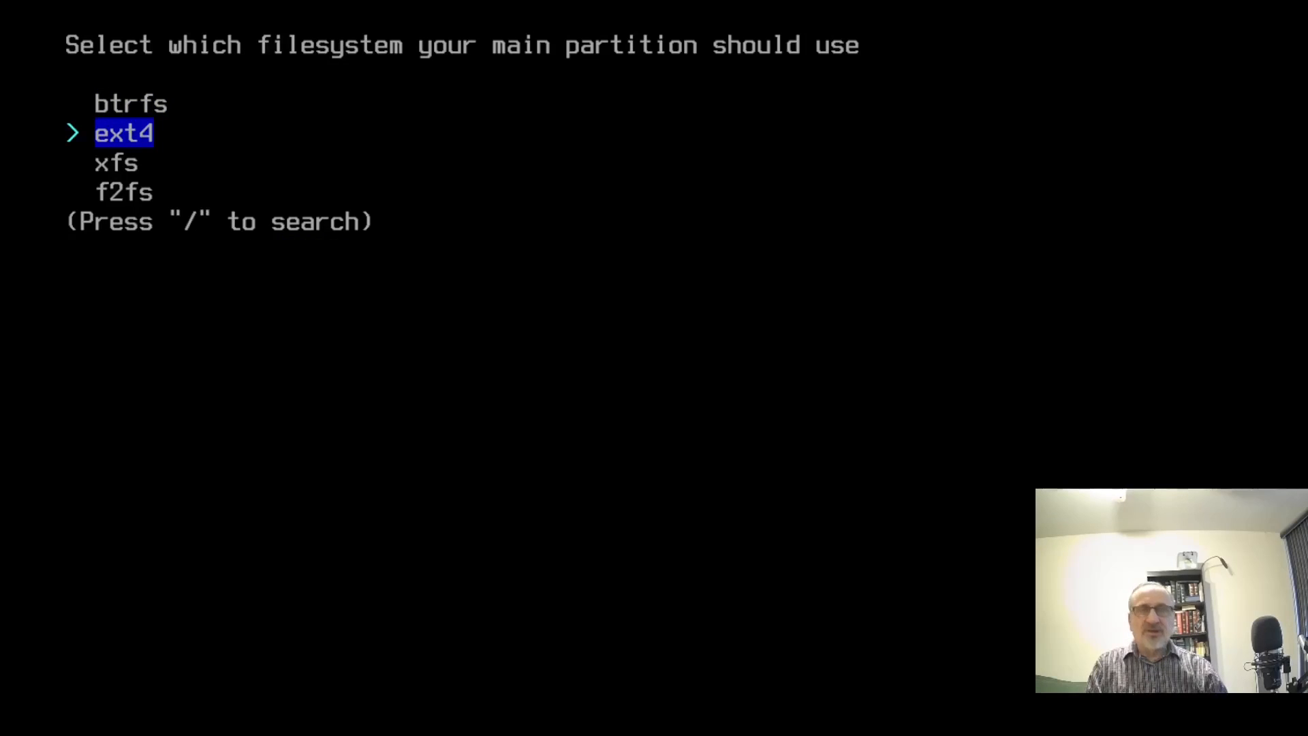
key(Return)
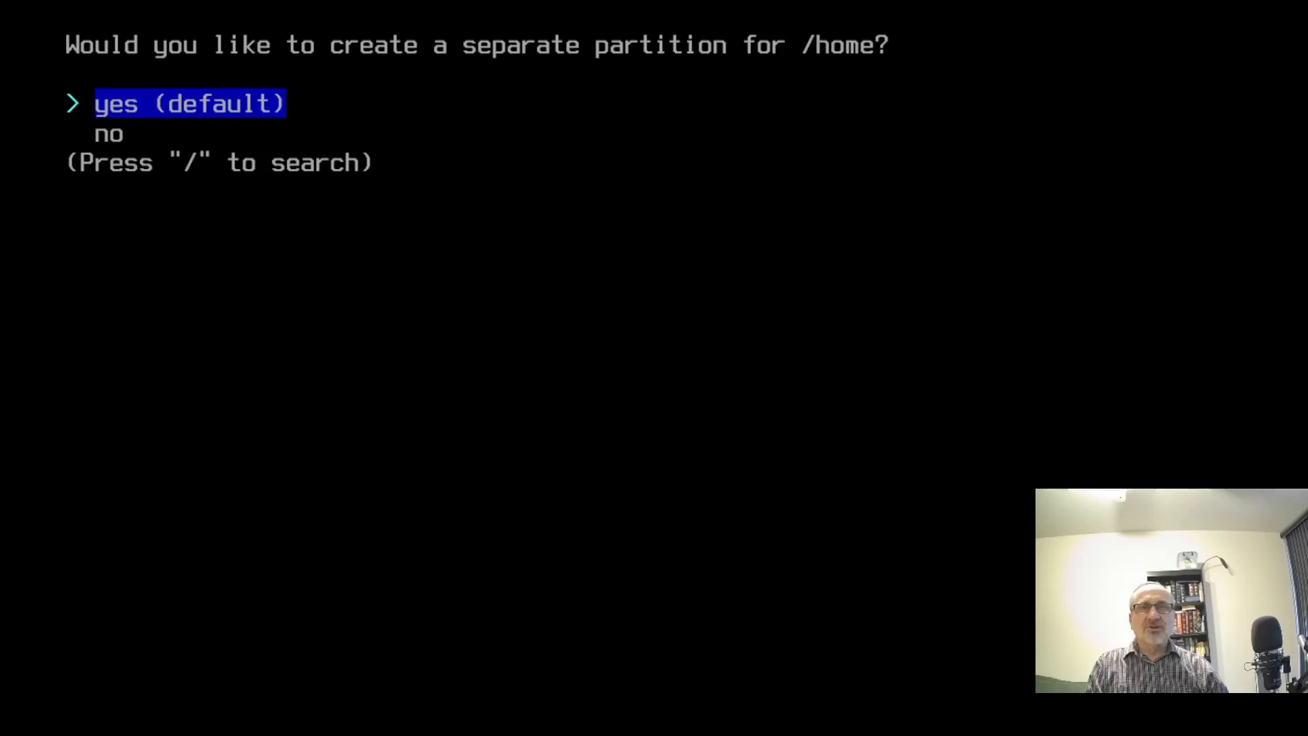
key(Down)
key(Return)
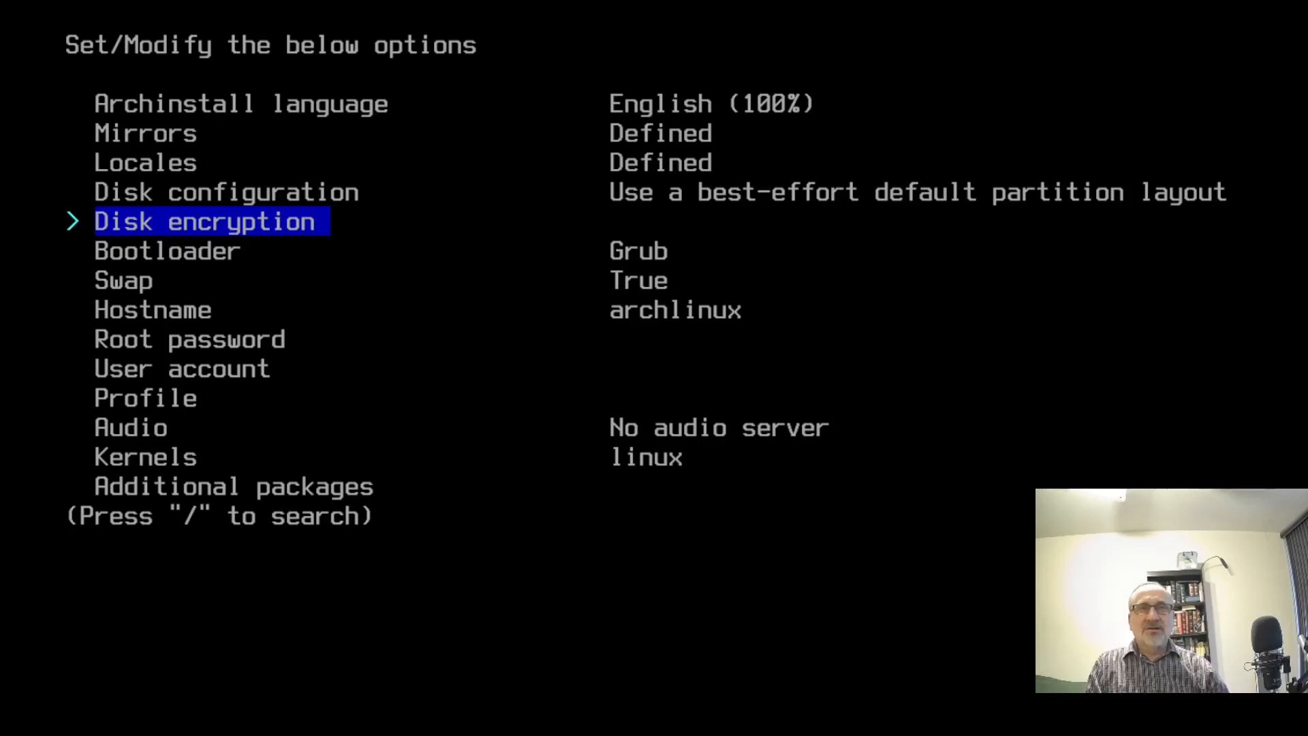
- Enter and verify the disk encryption password in the disk encryption settings
key(Return)
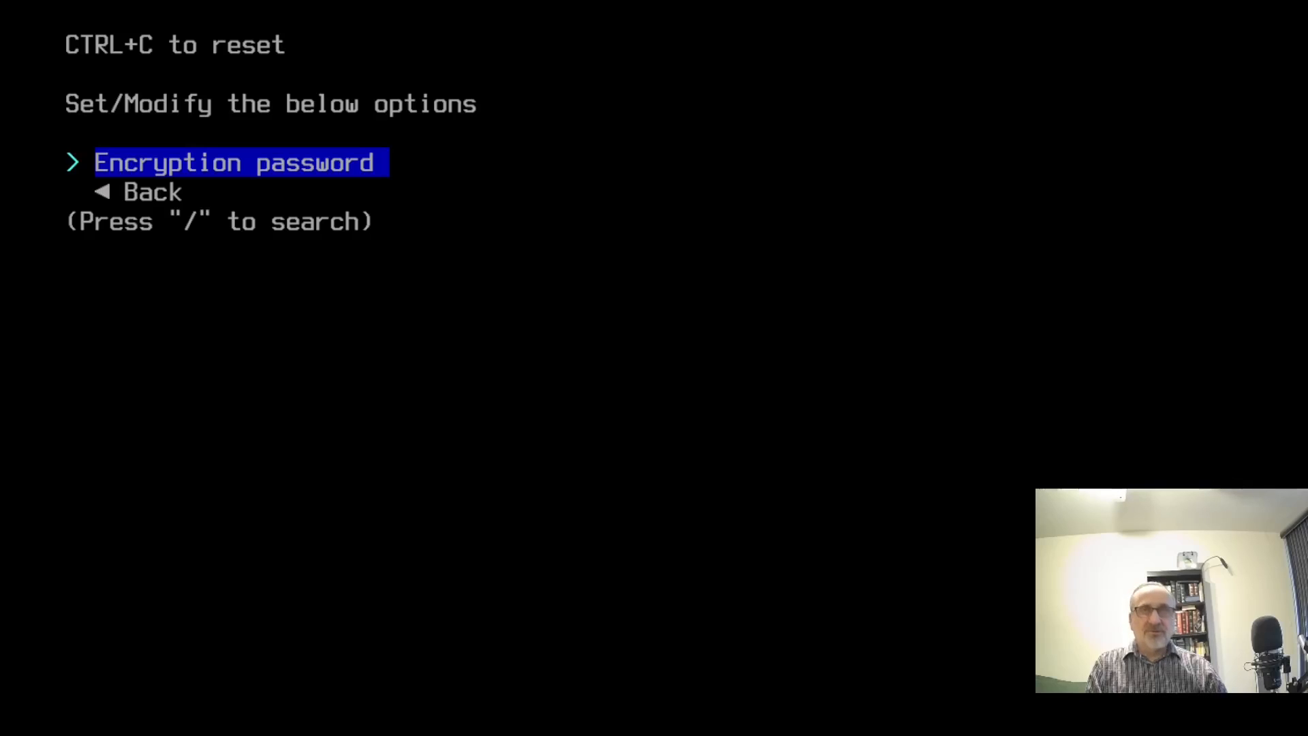
key(Return)
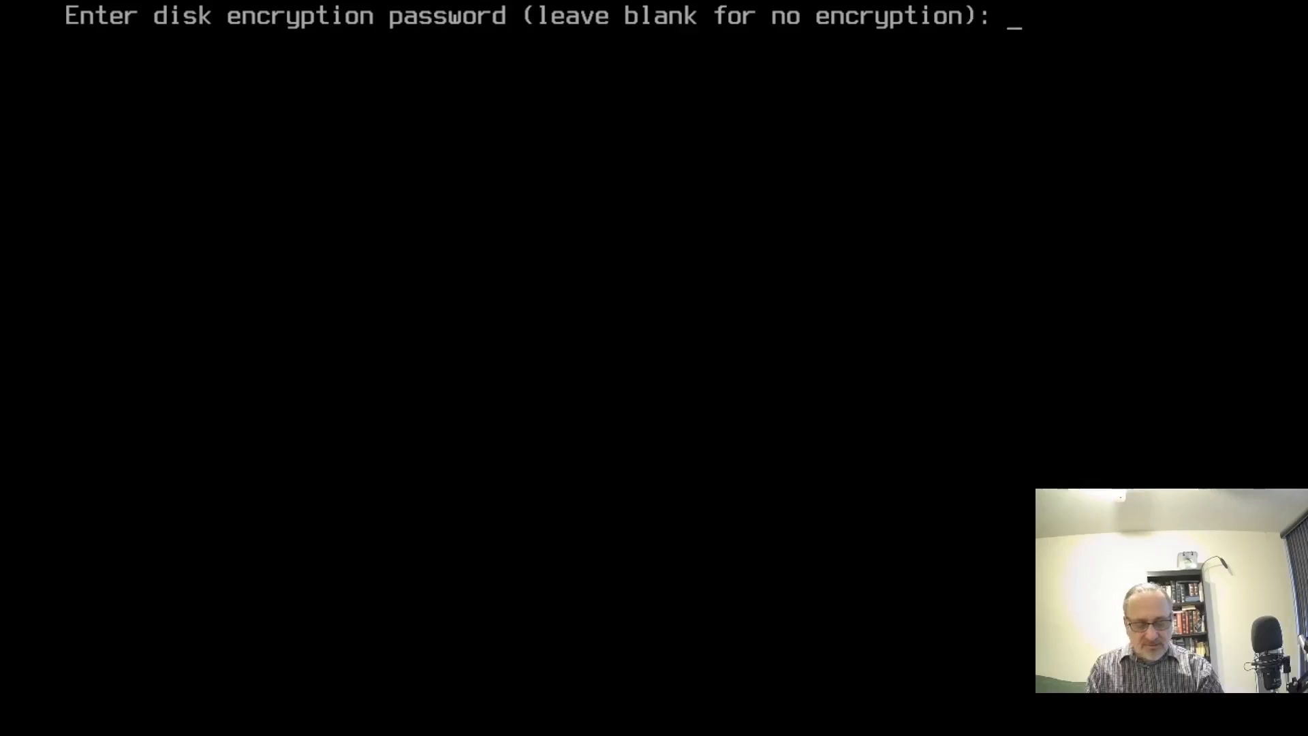
key(Return)
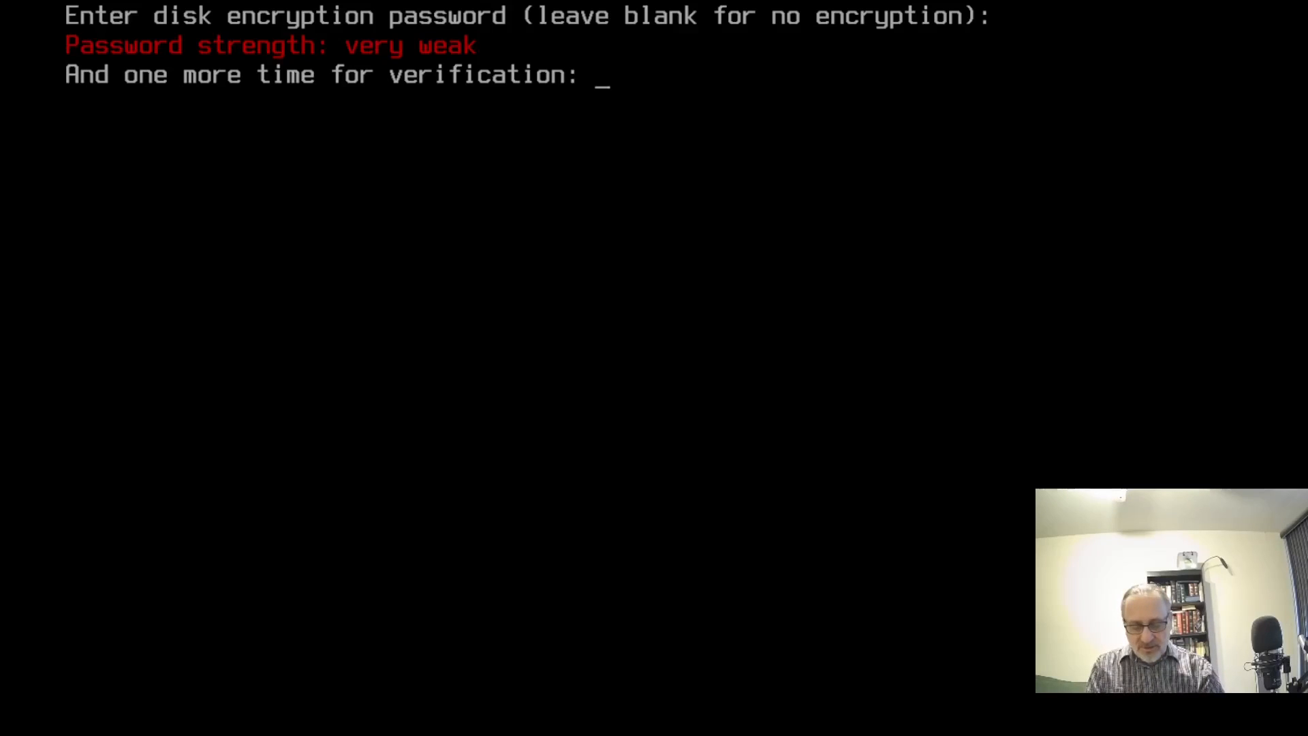
key(Return)
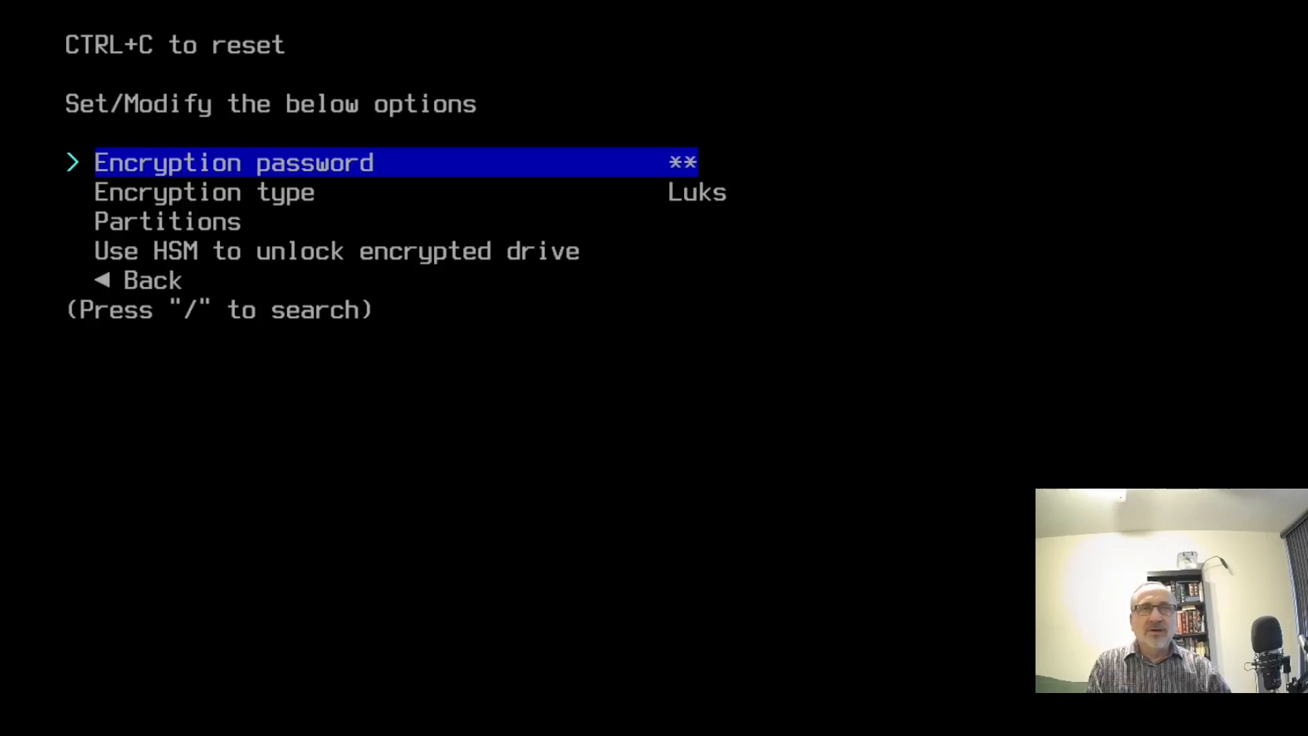
- Select the ext4 root partition for encryption and return to the installer's main options
key(Down)
key(Down)
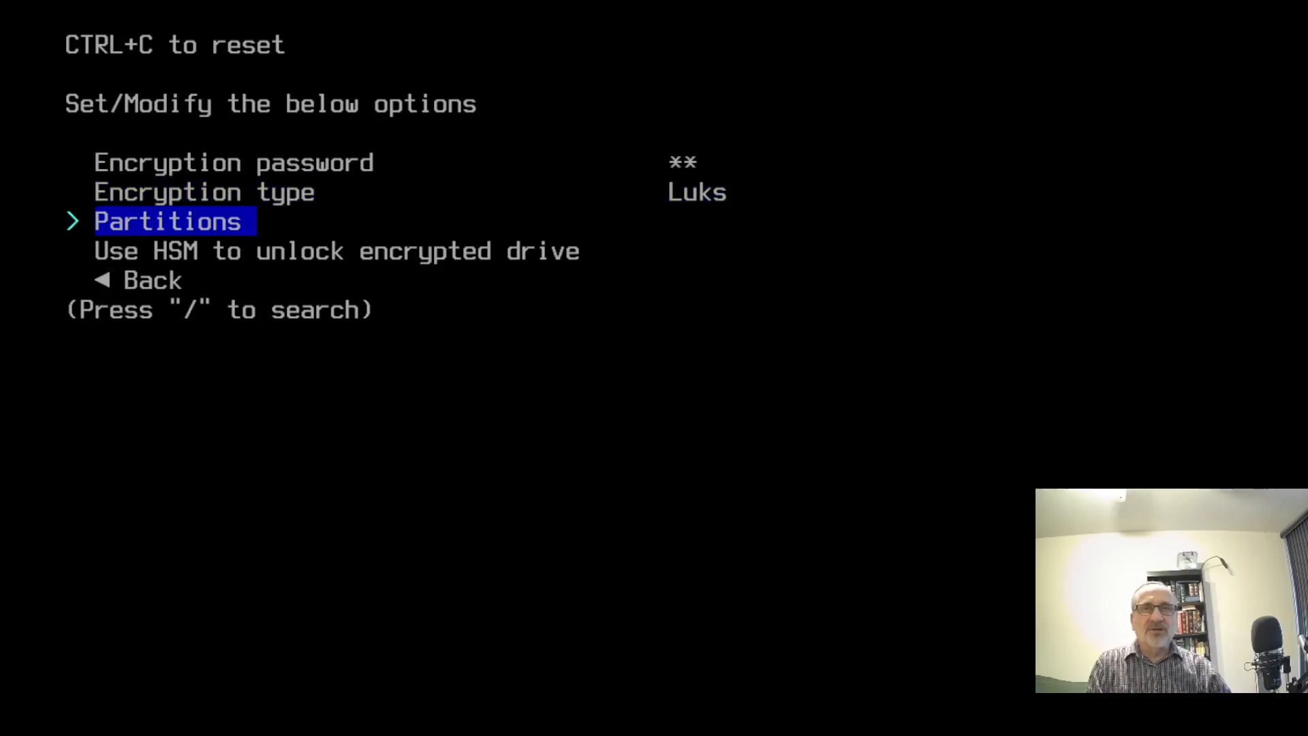
key(Return)
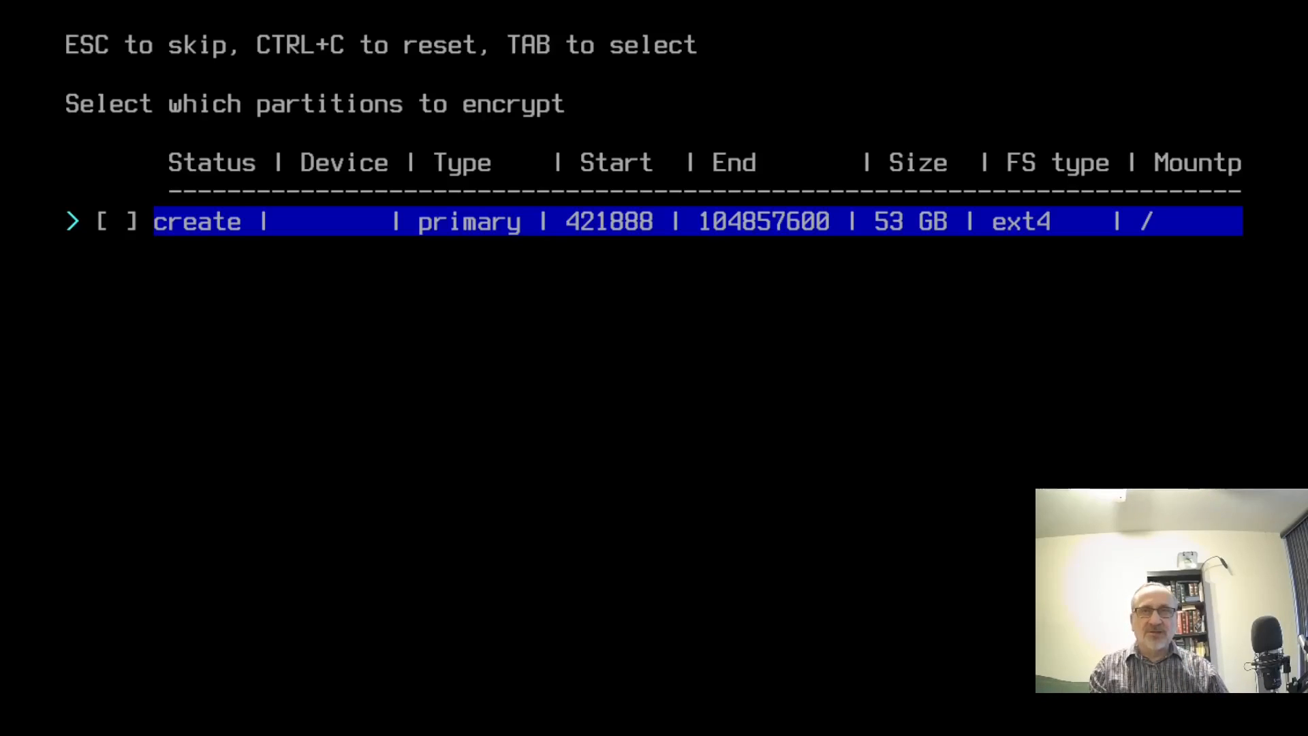
key(Tab)
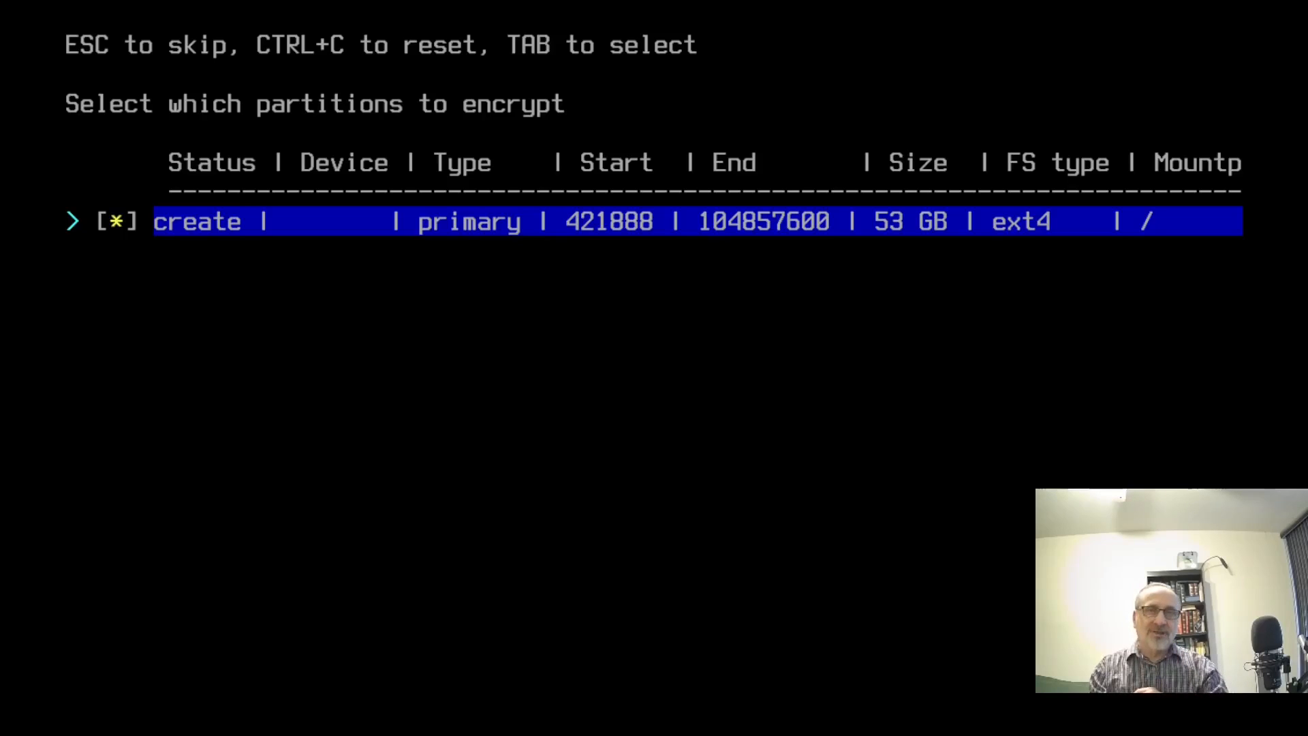
key(Return)
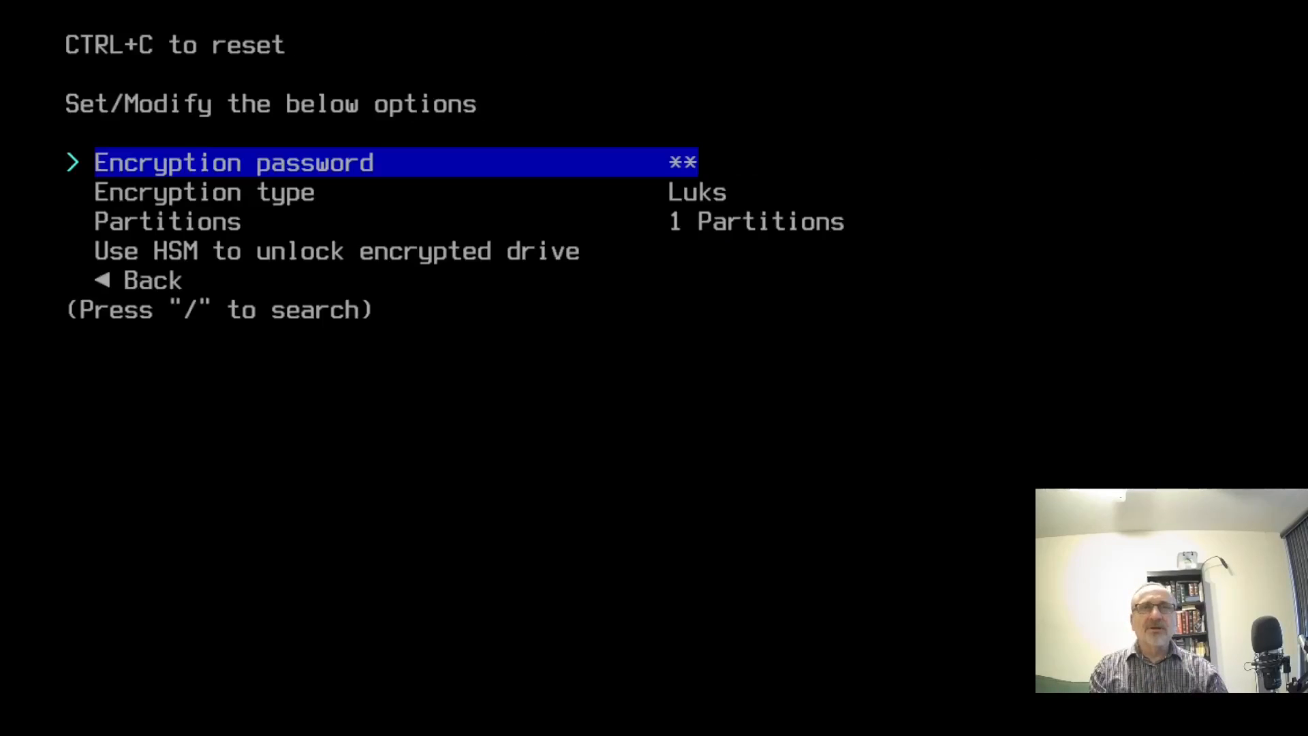
key(Down)
key(Down)
key(Down)
key(Down)
key(Down)
key(Down)
key(Down)
key(Down)
key(Down)
key(Down)
key(Down)
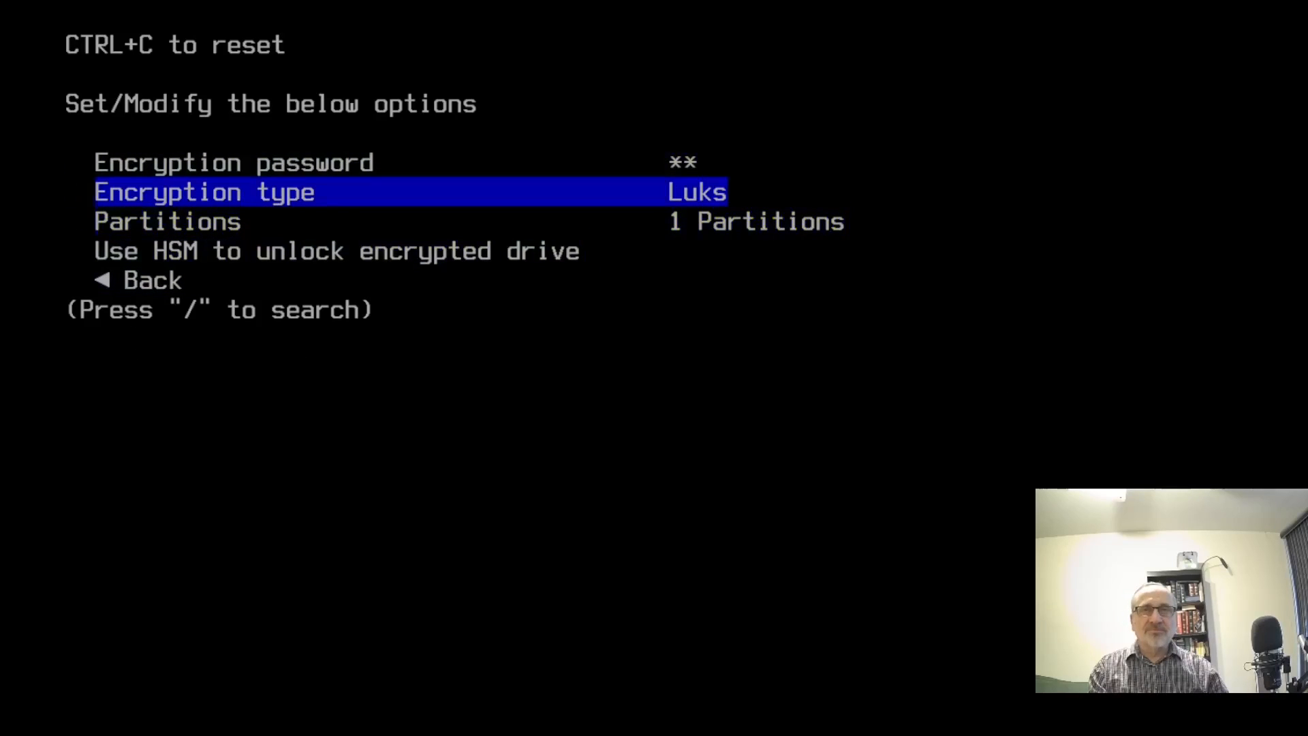
key(Down)
key(Down)
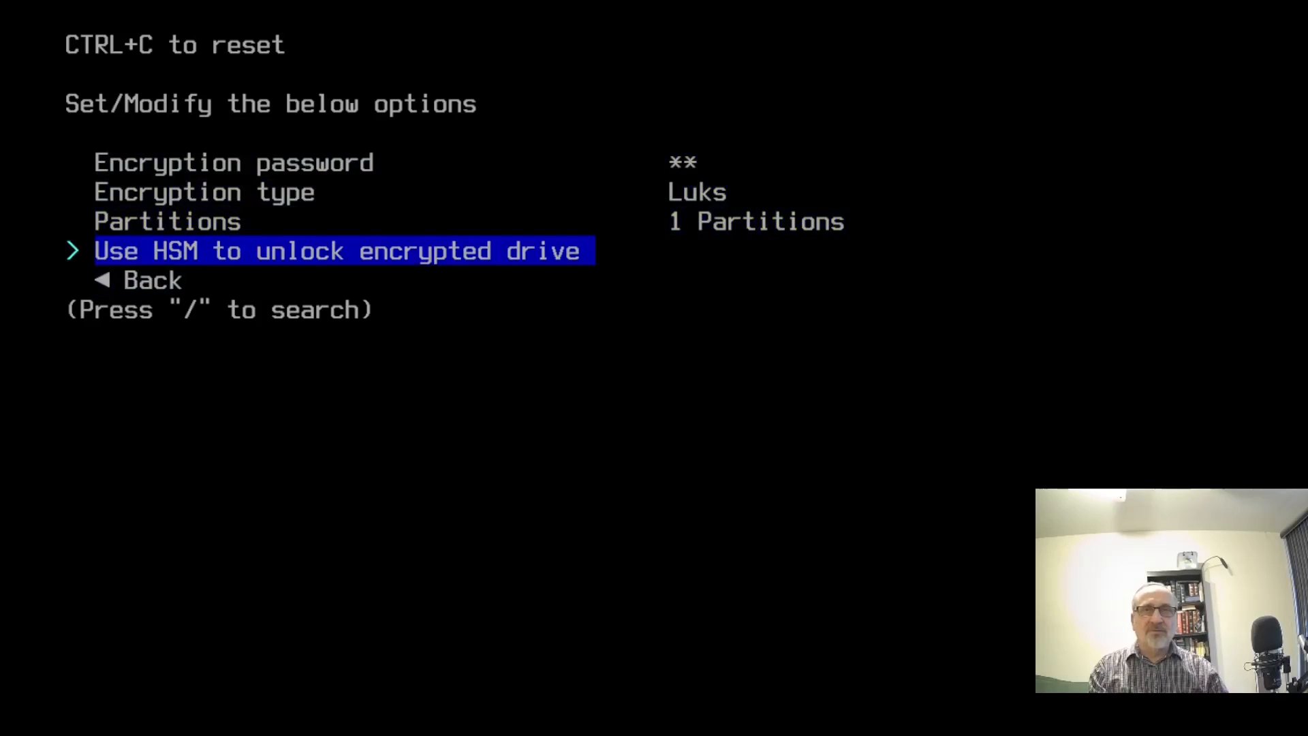
key(Down)
key(Return)
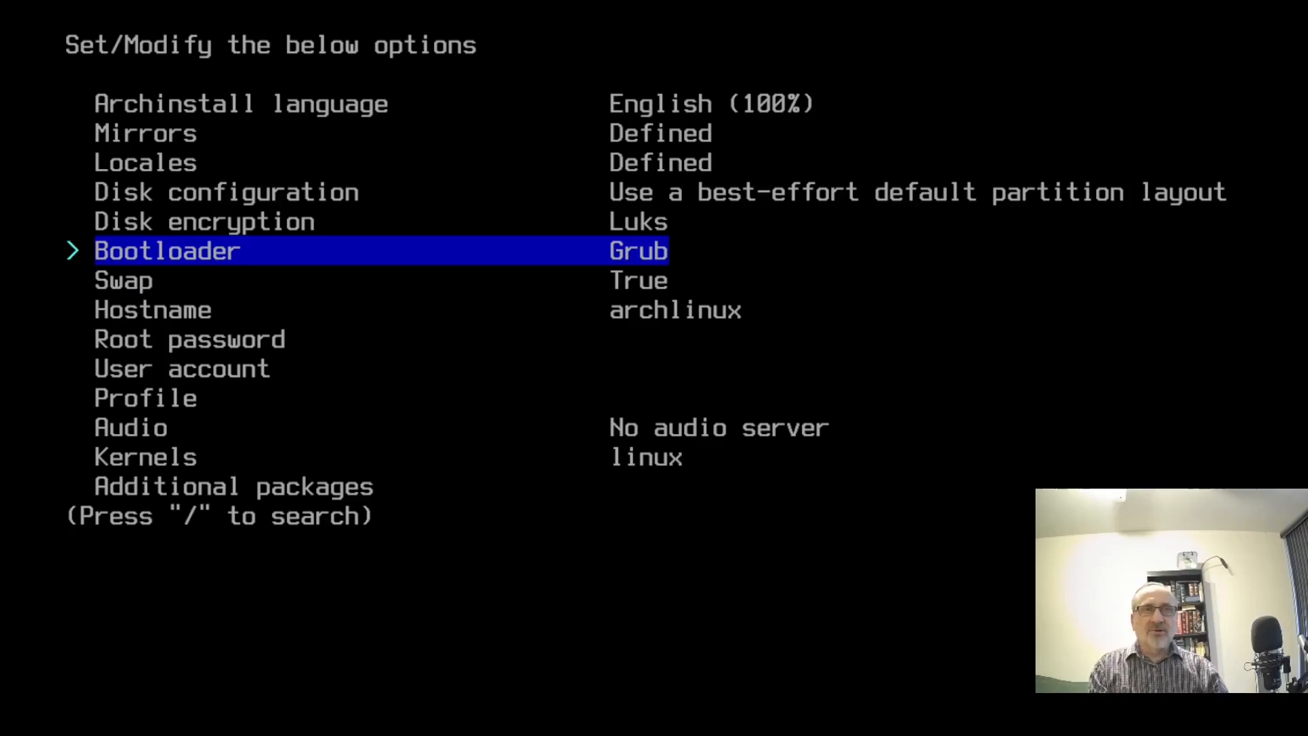
- Check the disk encryption summary and turn off swap on zram
key(Up)
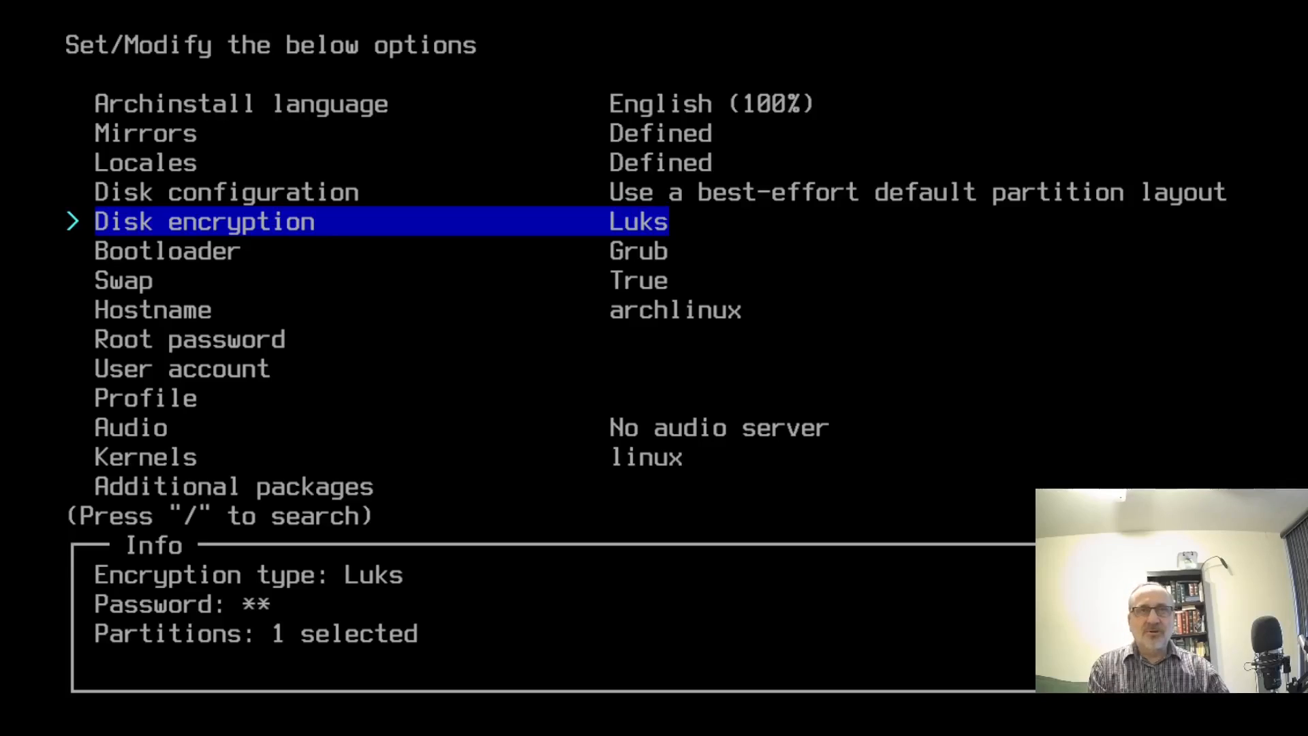
key(Down)
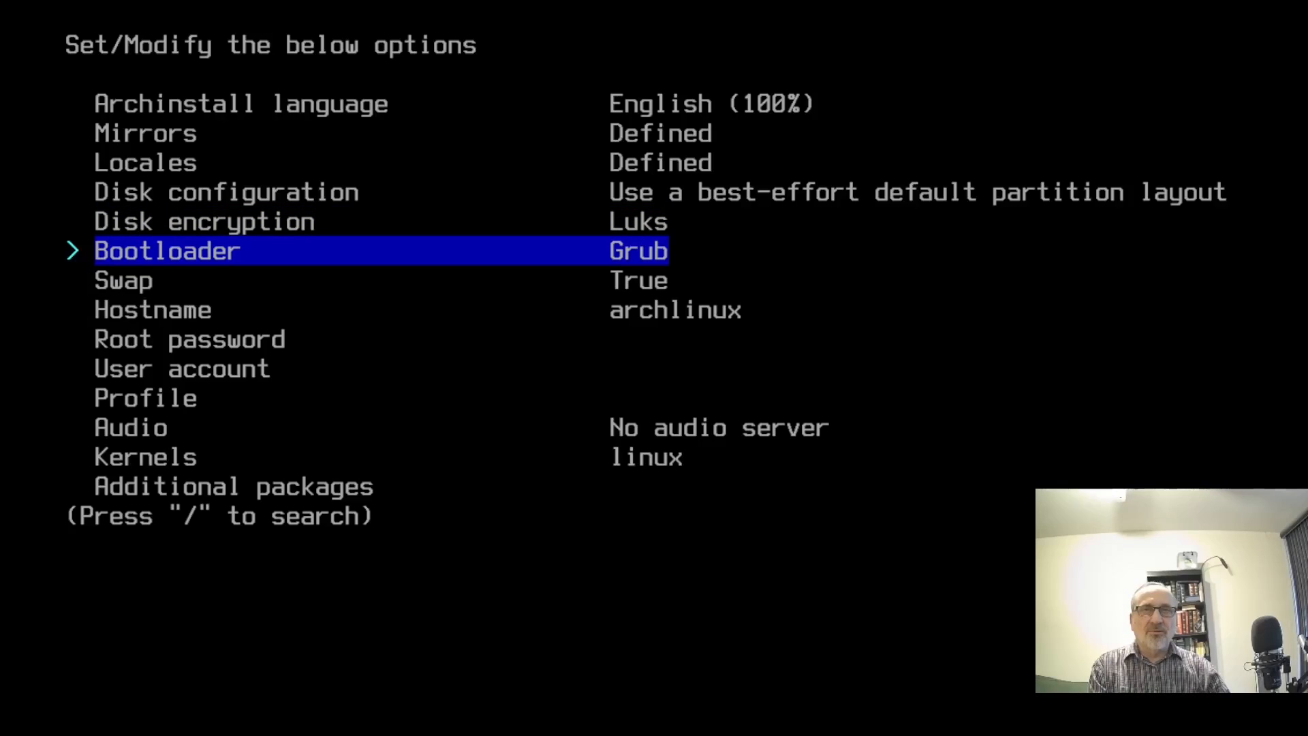
key(Down)
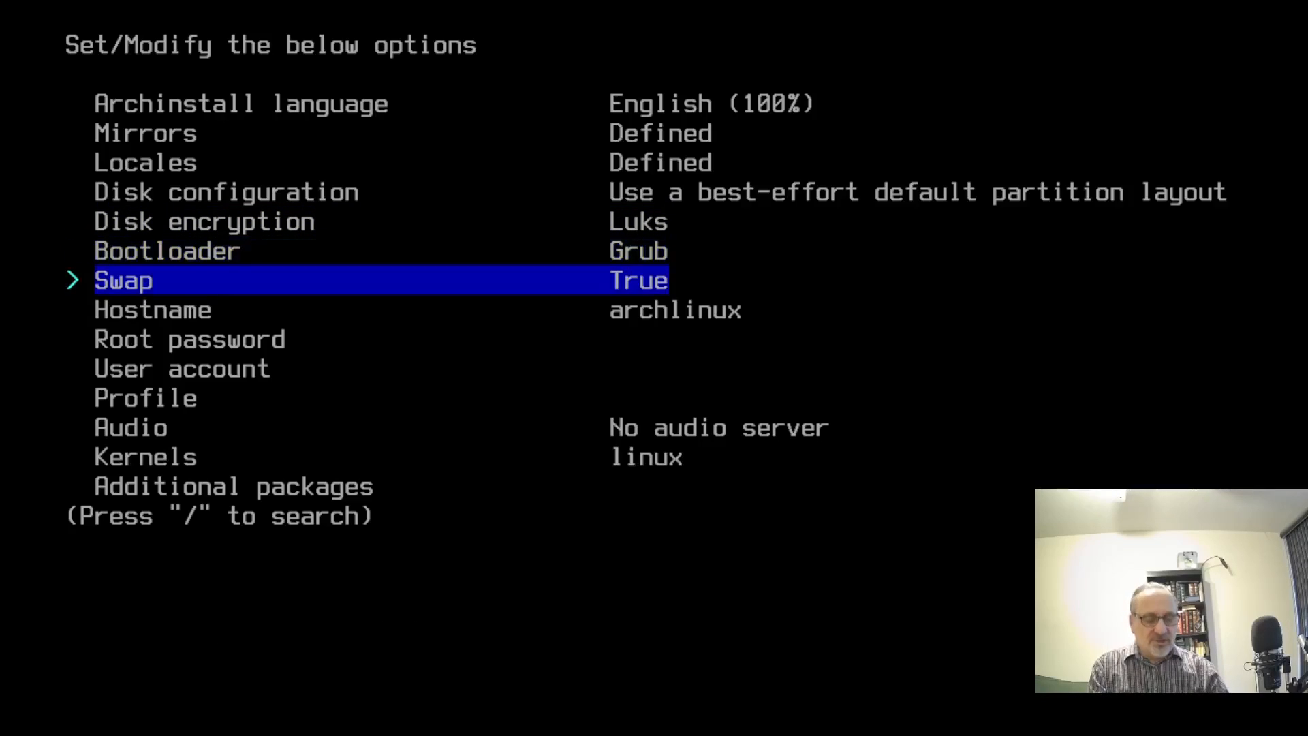
key(Return)
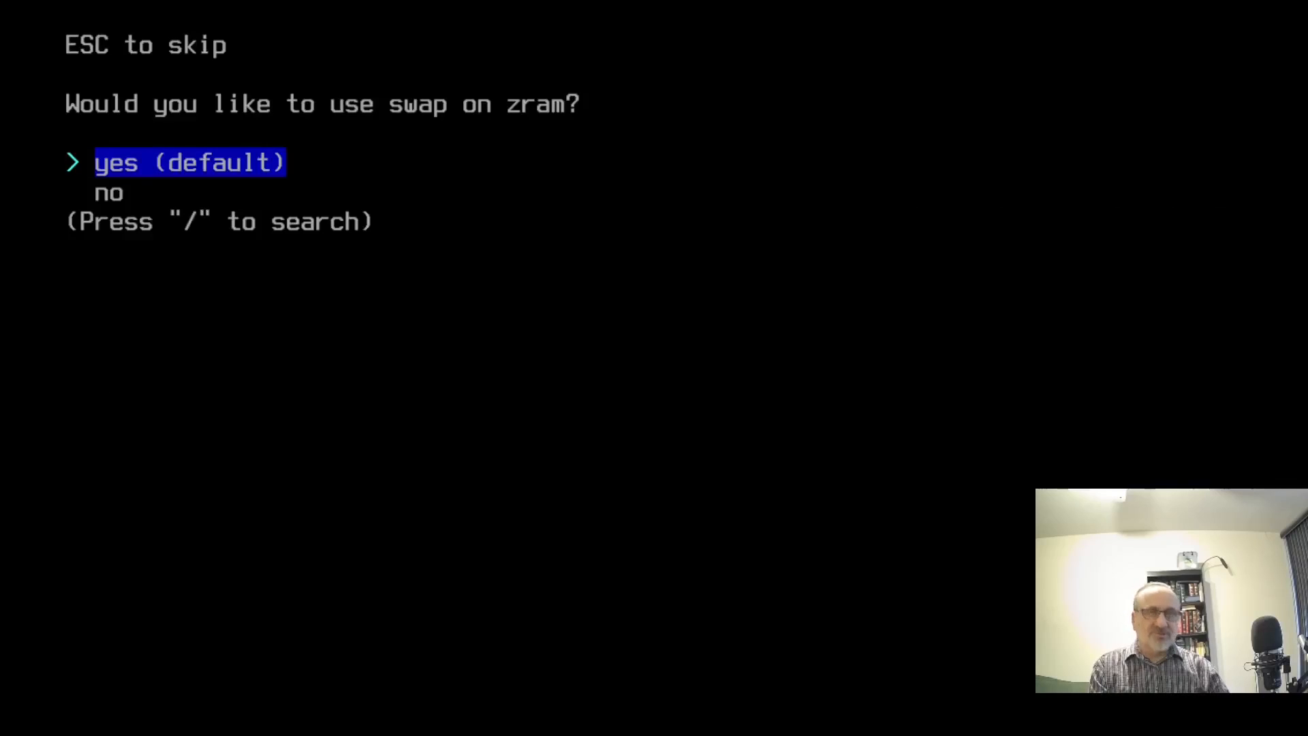
key(Down)
key(Return)
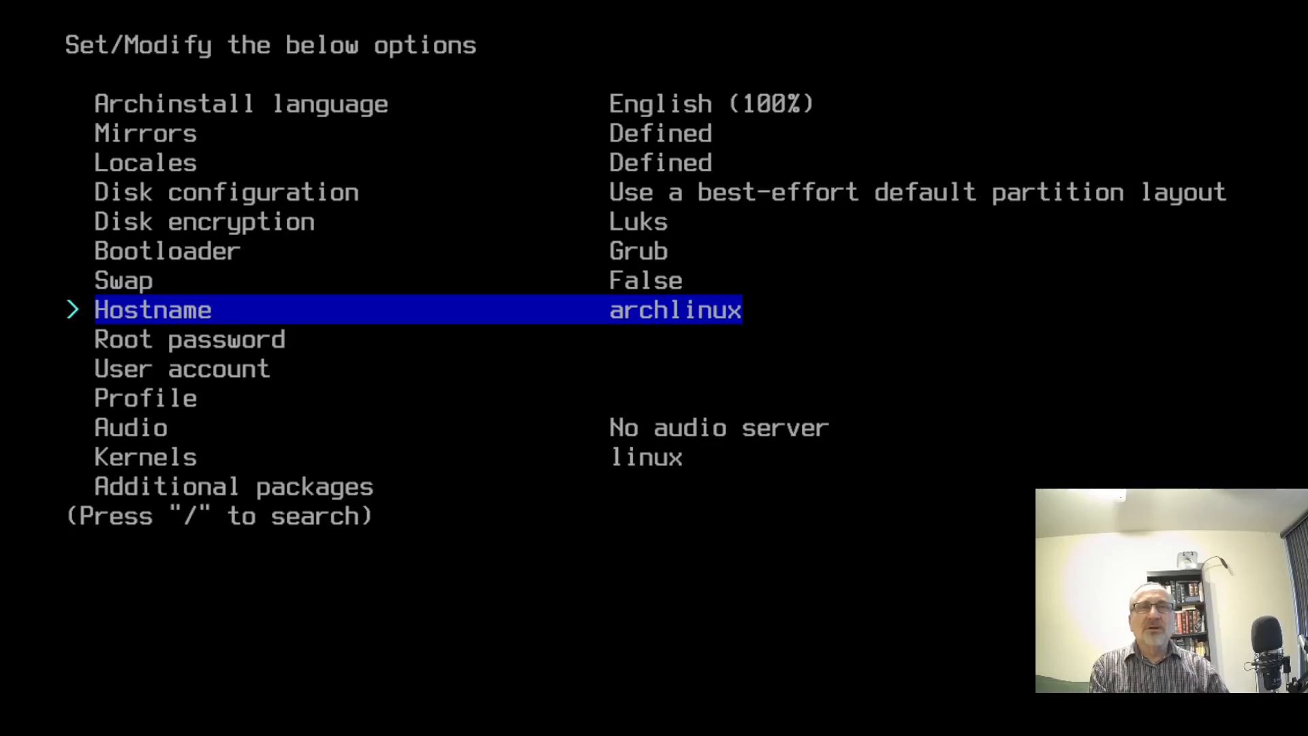
- Keep the default hostname, then enter and verify the root password
key(Down)
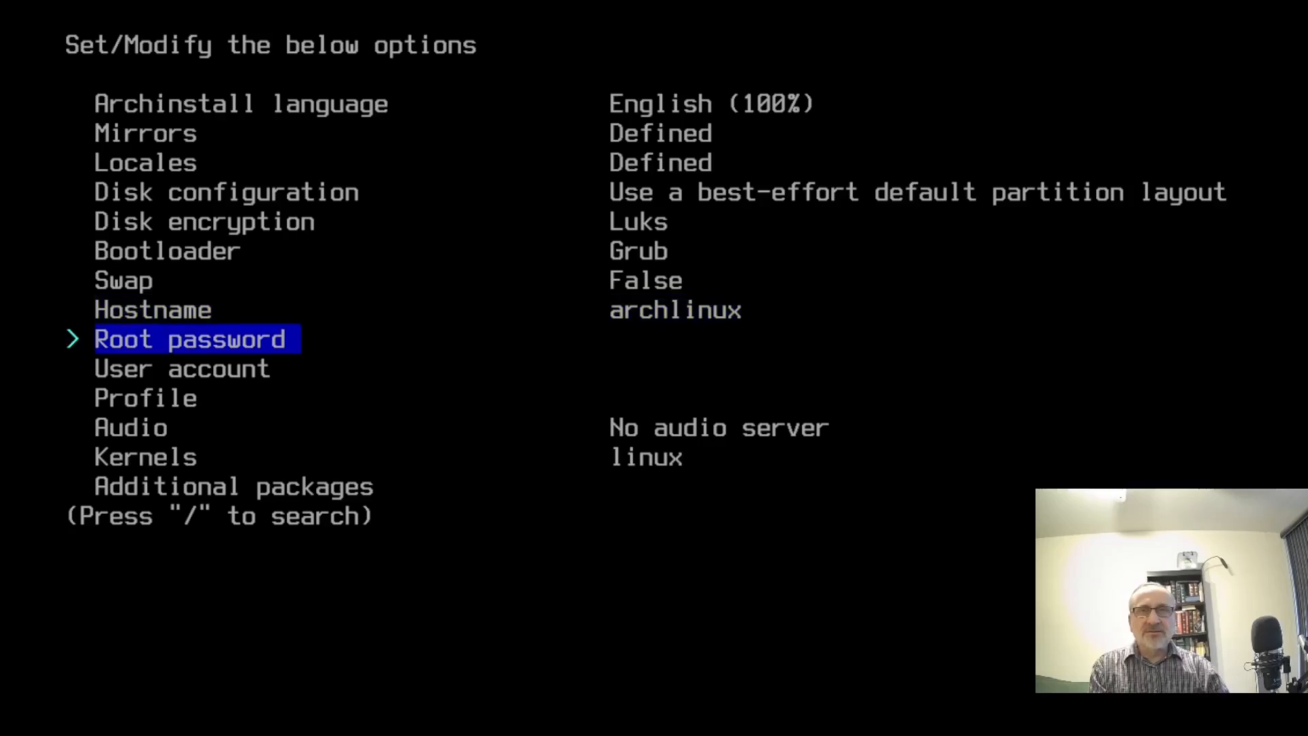
key(Return)
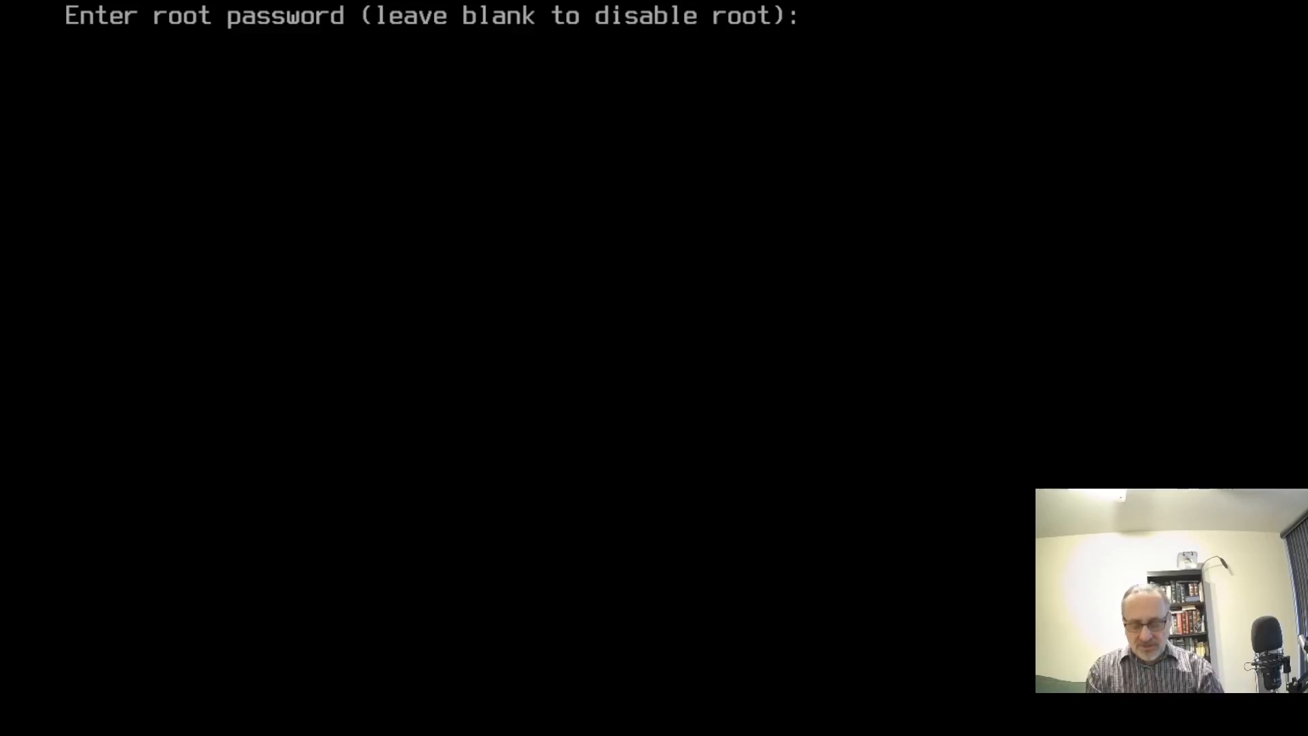
key(Return)
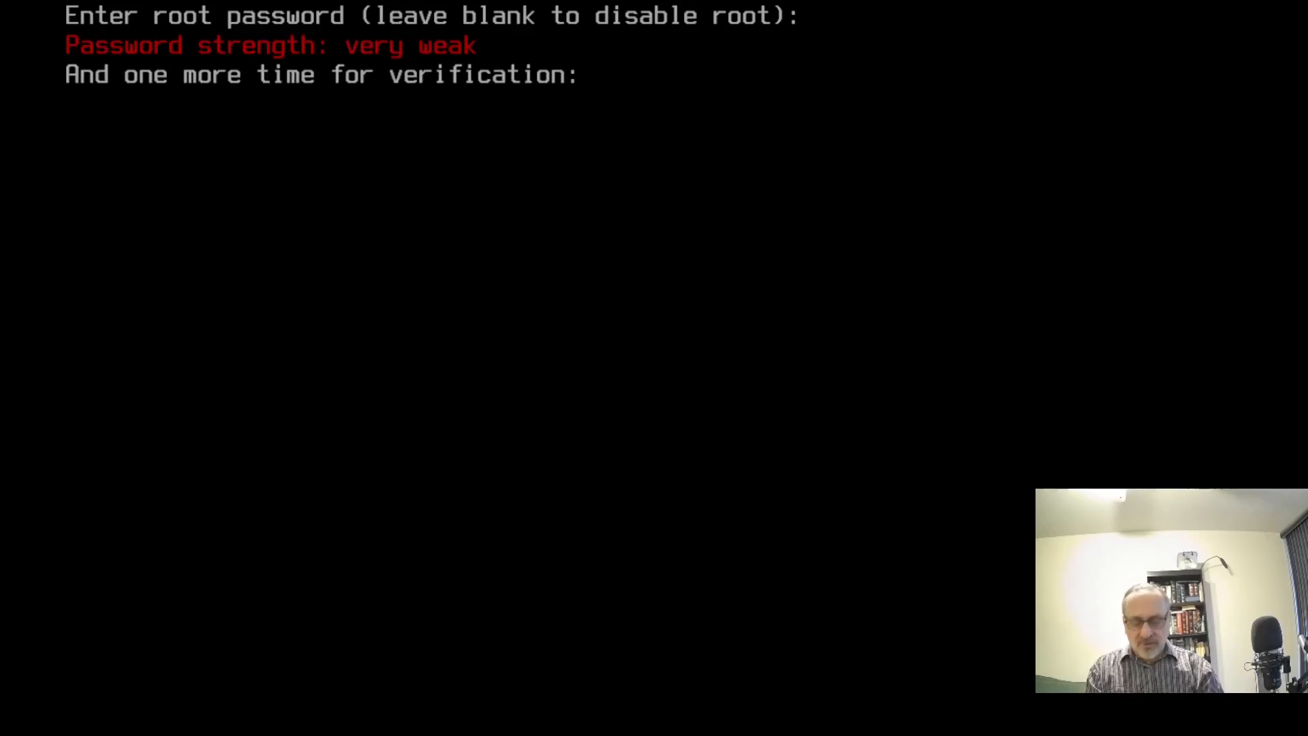
key(Return)
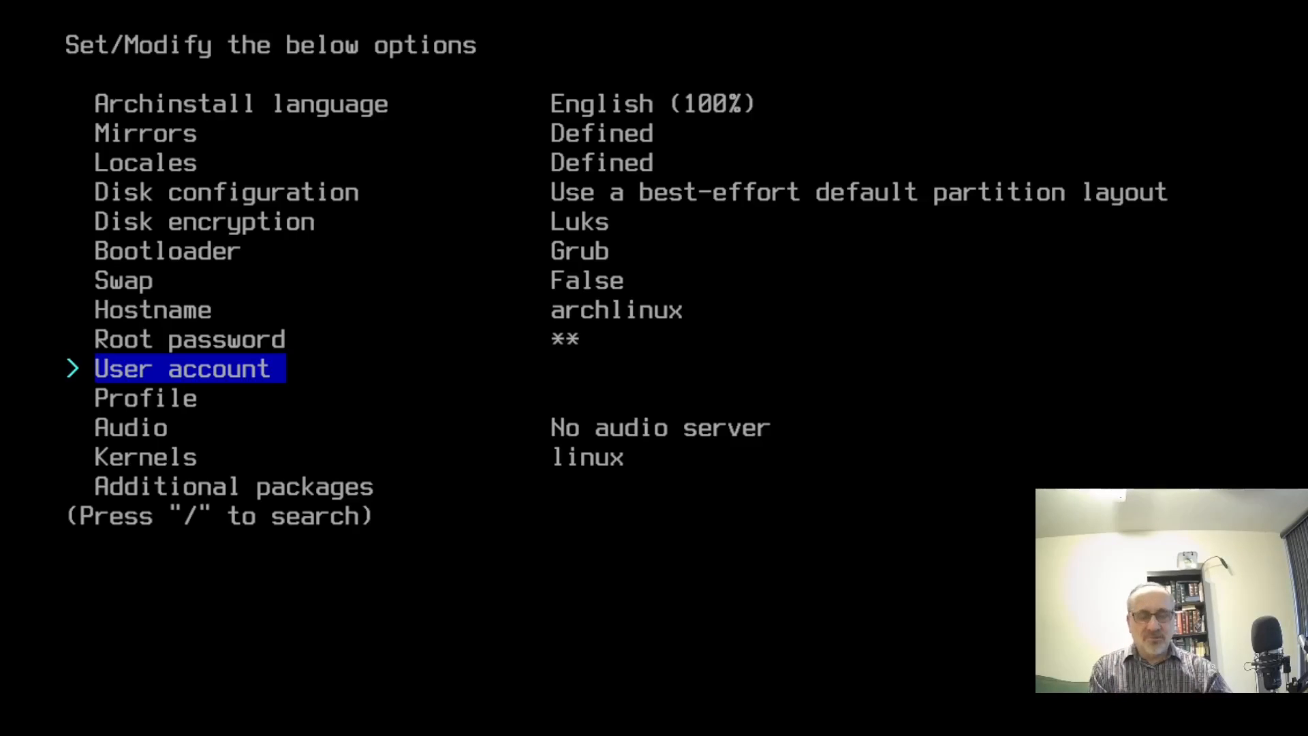
- Add a user account, entering its username and then entering and verifying the account password
key(Return)
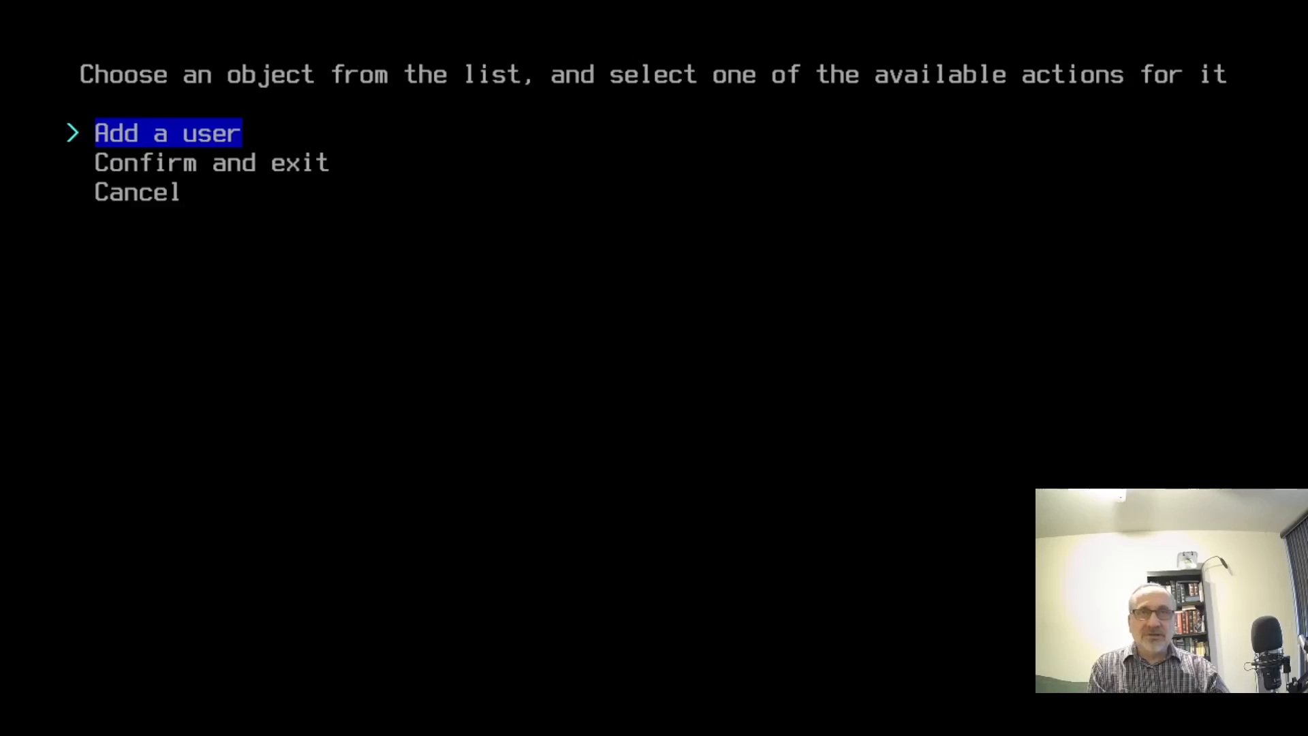
key(Return)
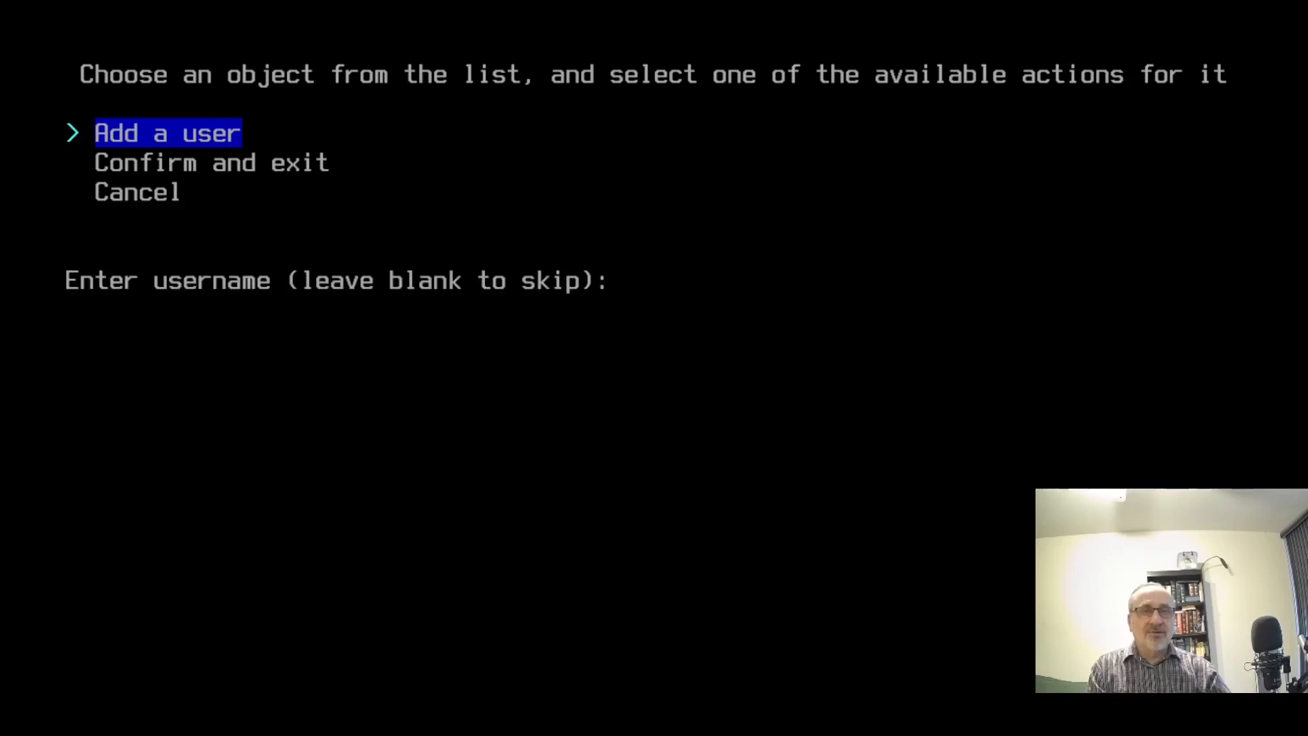
text(menhc)
key(BackSpace)
key(BackSpace)
text(ch)
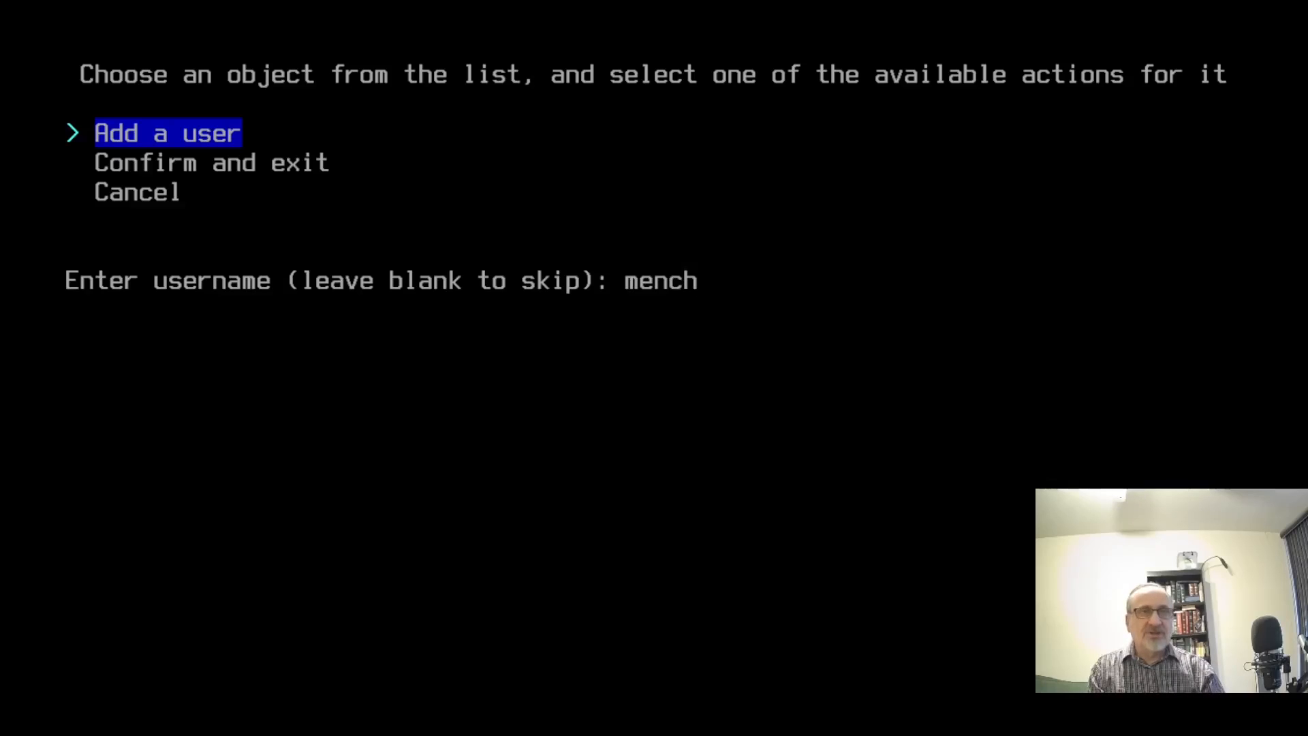
key(Return)
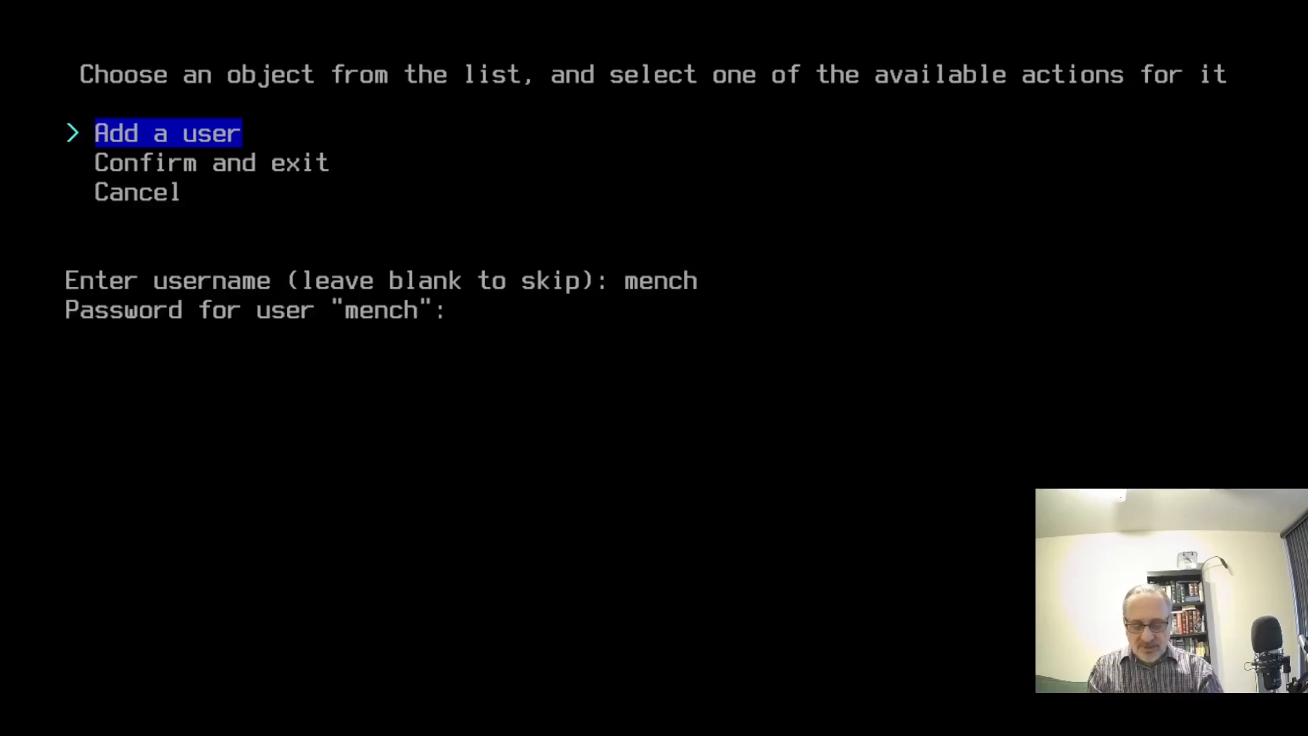
key(Return)
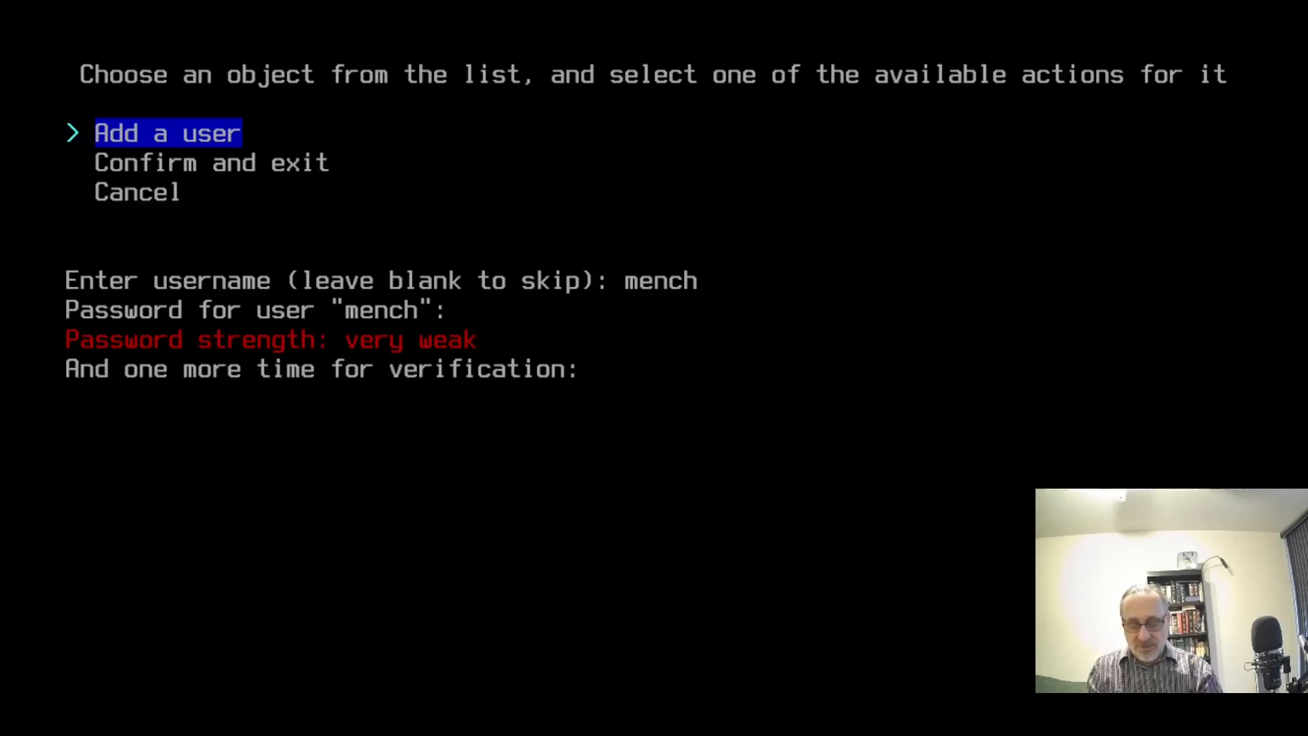
key(Return)
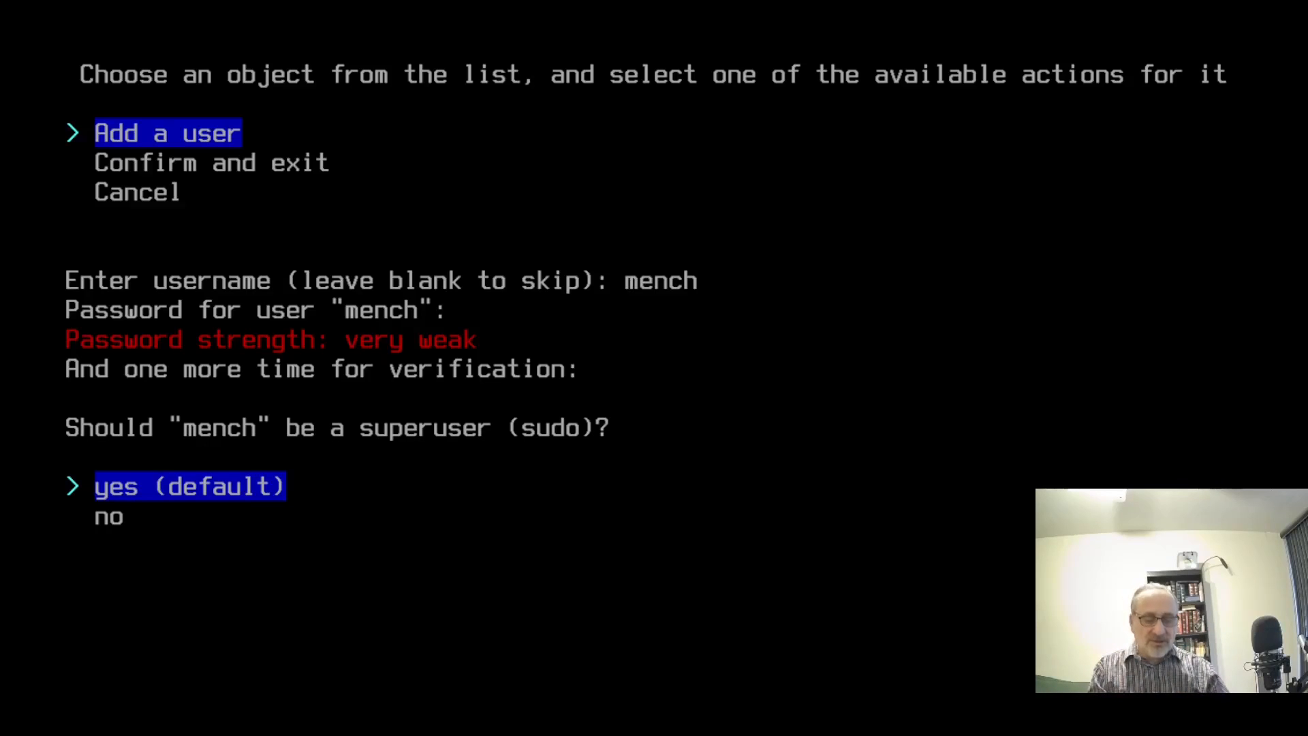
- Make the new user a superuser (sudo) and confirm the user account list
key(Return)
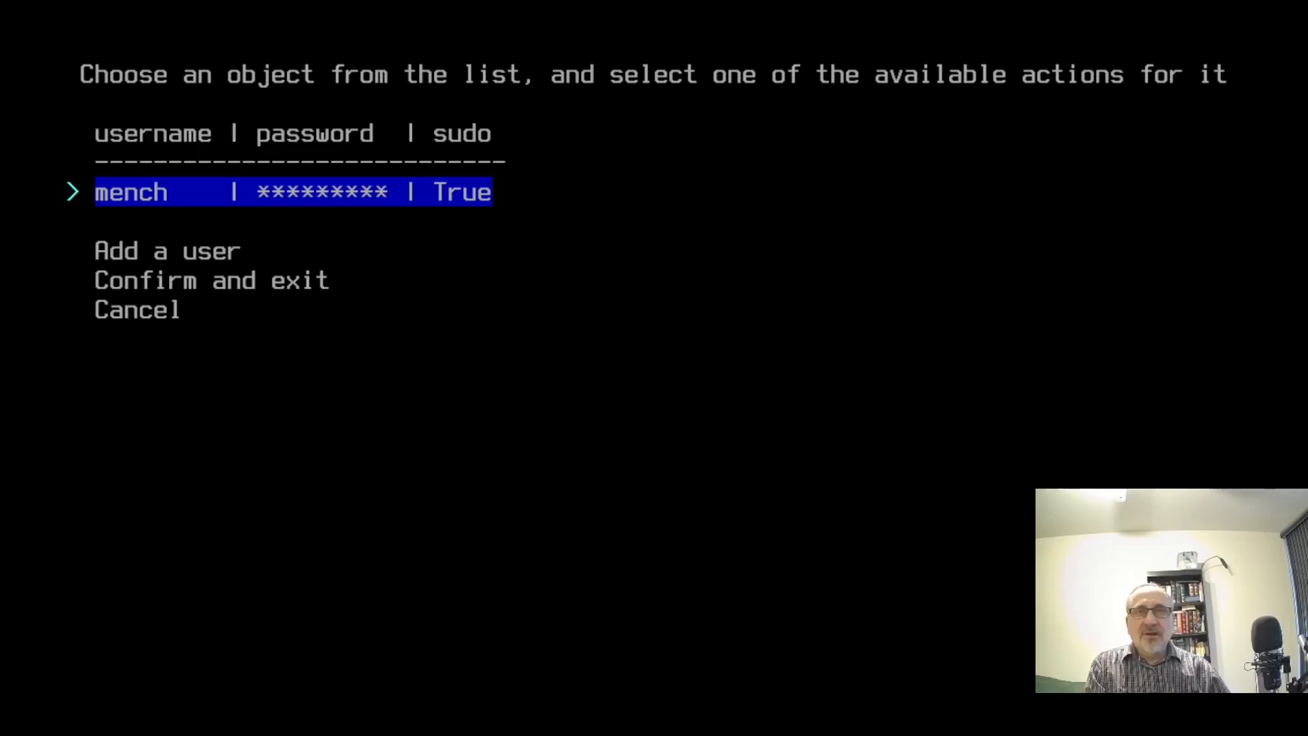
key(Down)
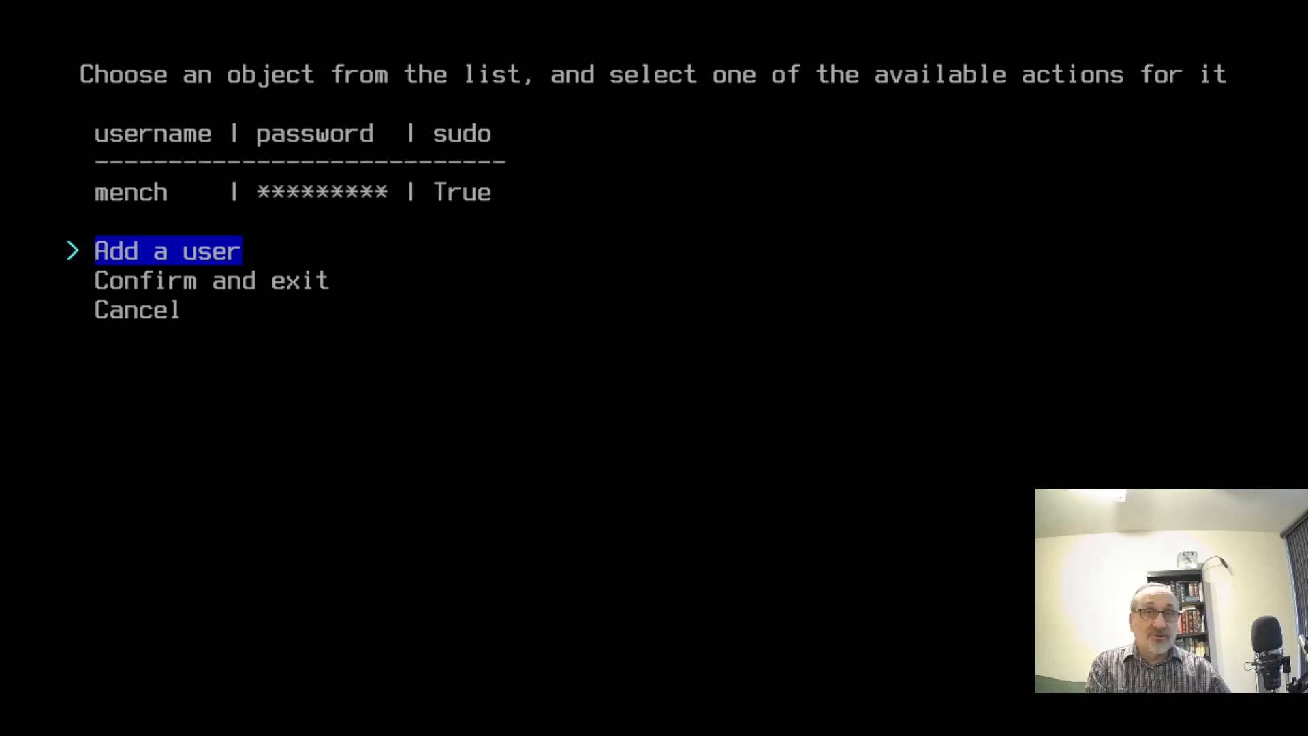
key(Down)
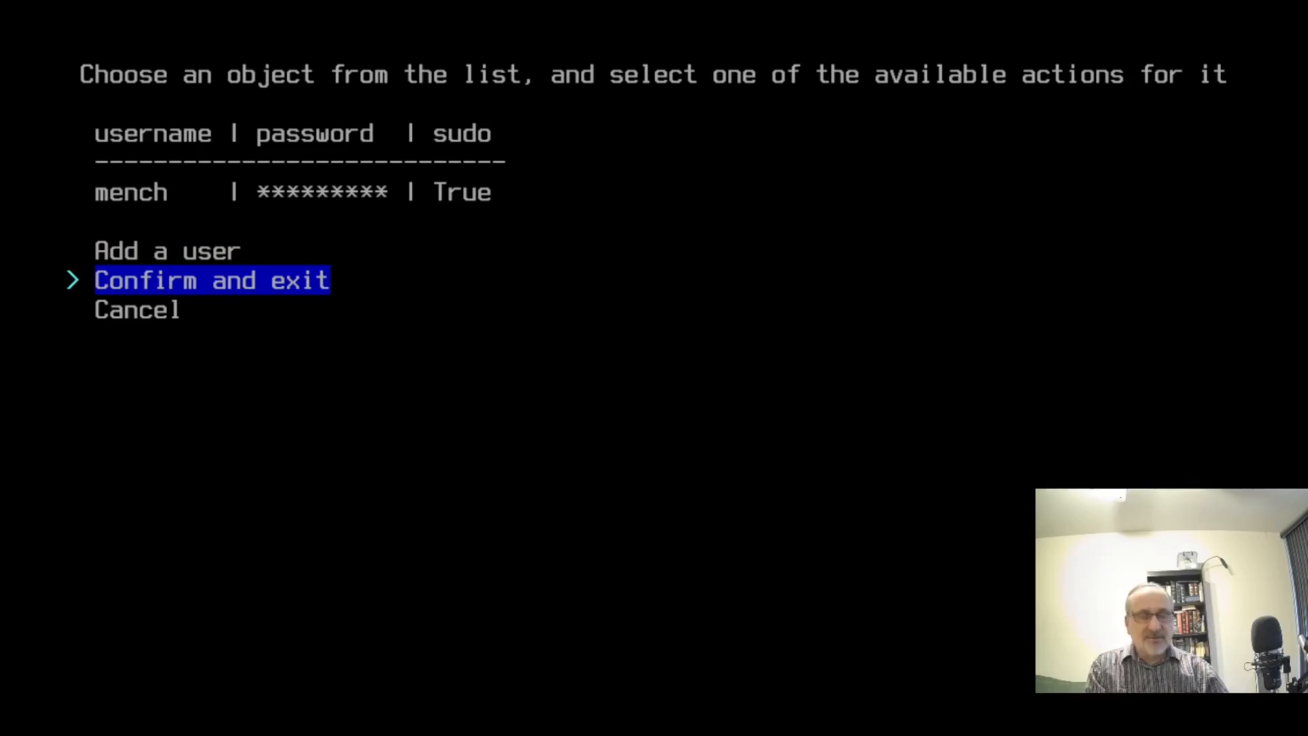
key(Return)
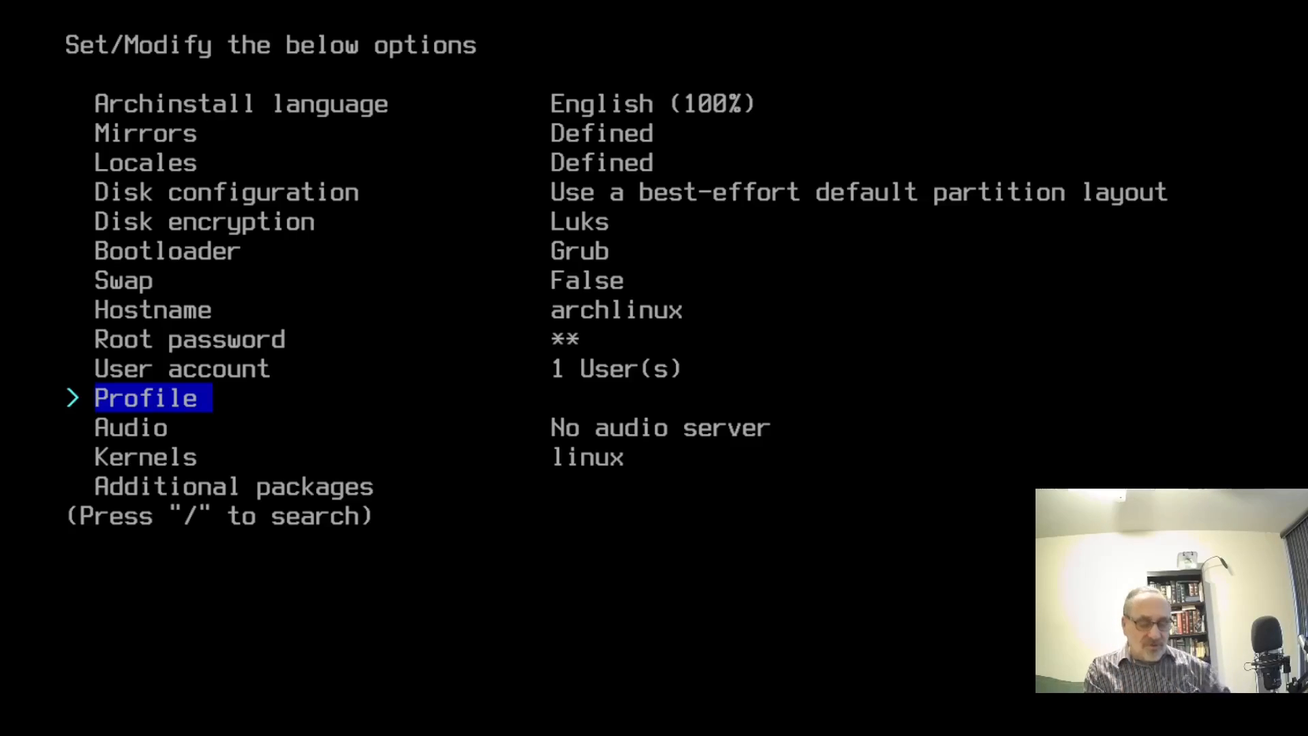
- Set the installation profile type to Desktop
key(Return)
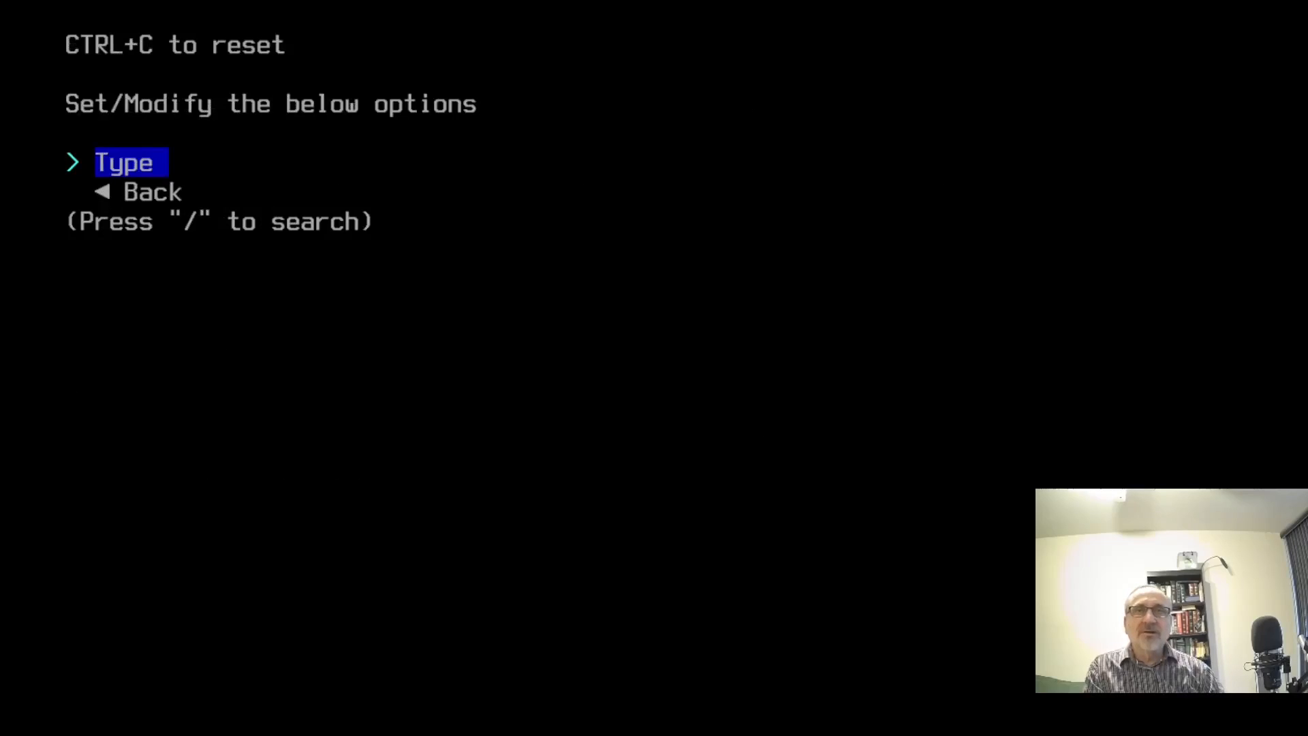
key(Return)
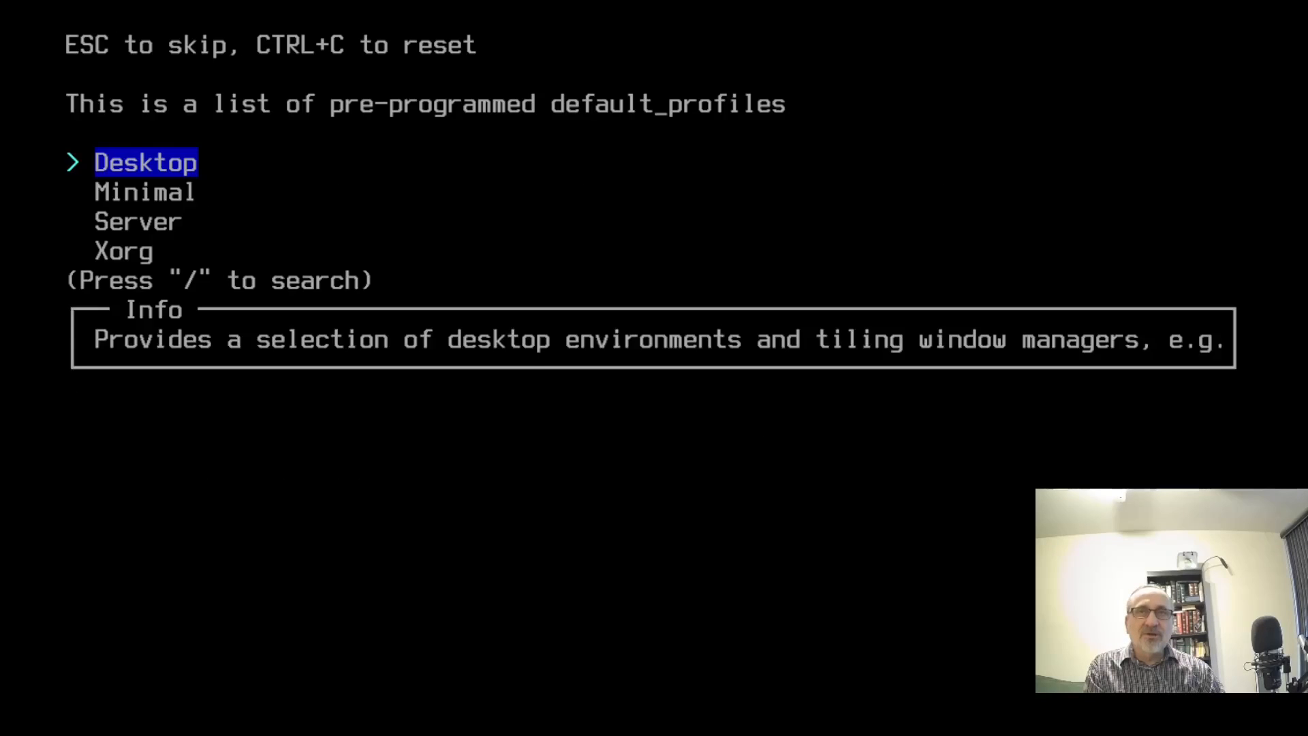
key(Return)
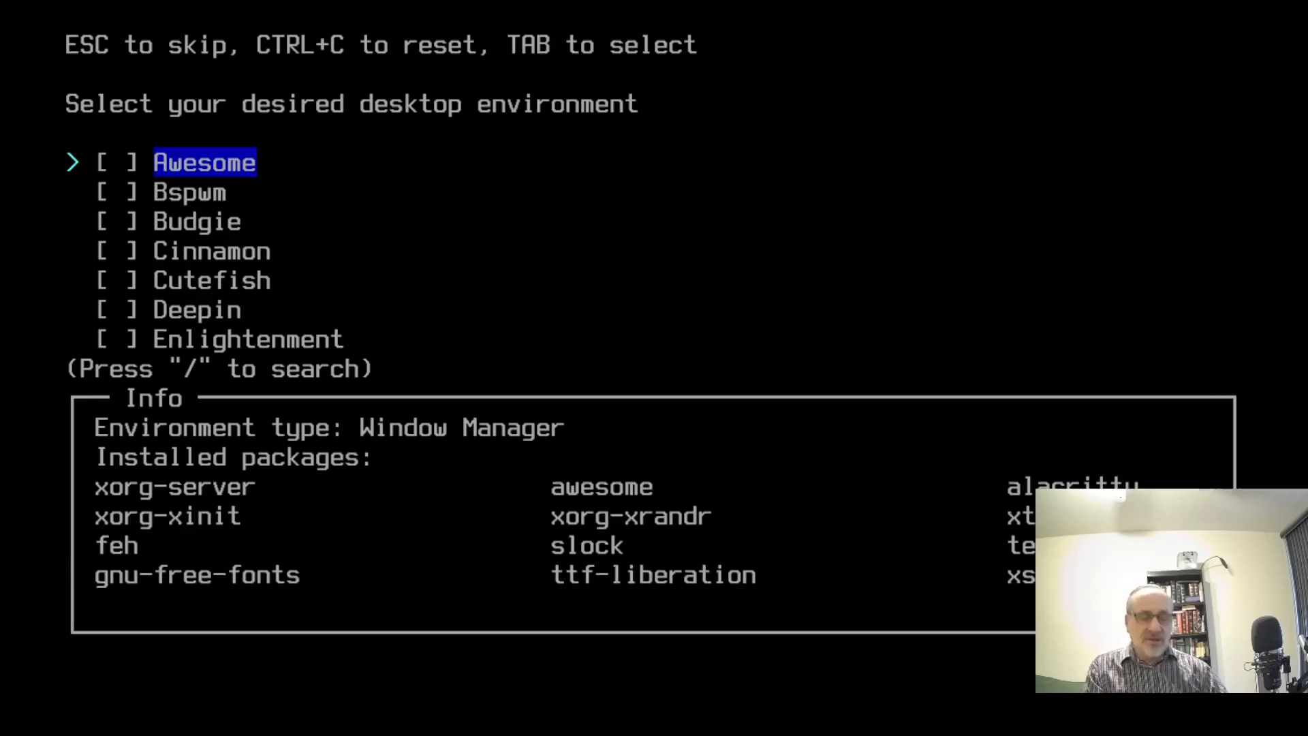
- Look through the available desktop environments and window managers and the packages each one installs
key(Down)
key(Down)
key(Down)
key(Down)
key(Down)
key(Down)
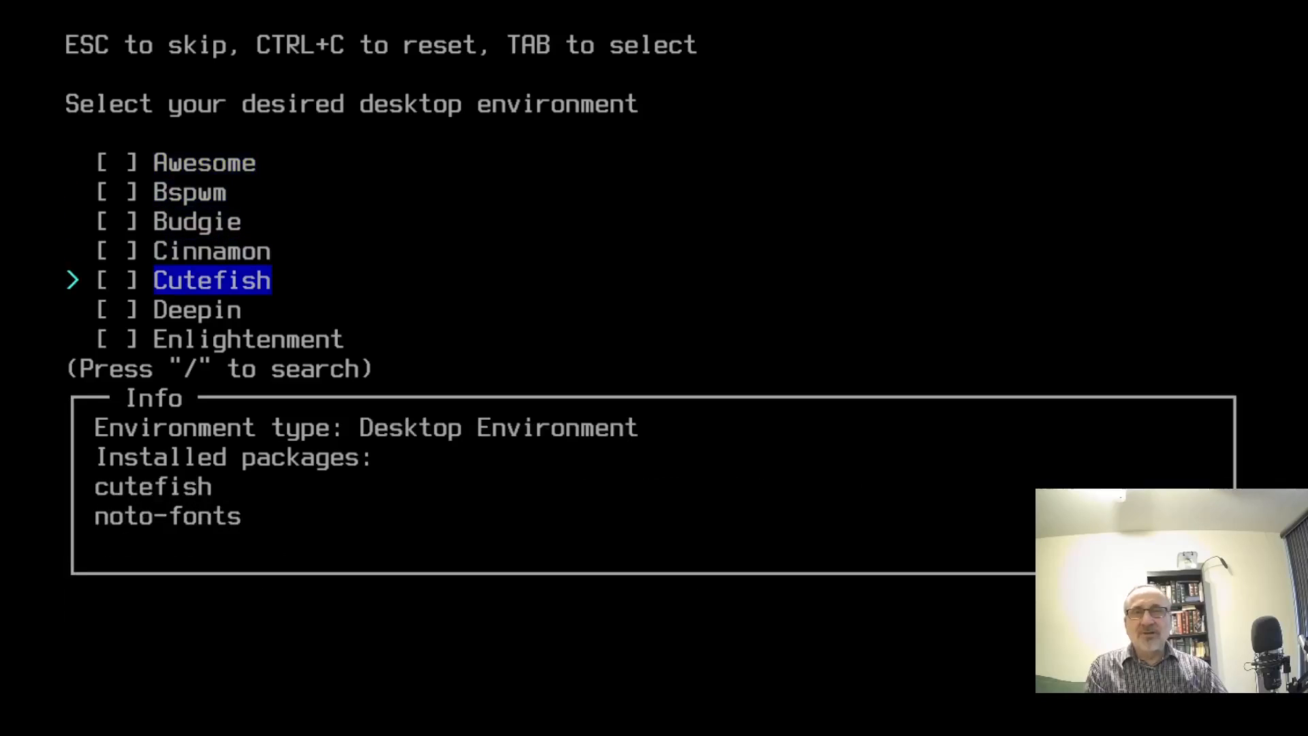
key(Down)
key(Down)
key(Down)
key(Down)
key(Down)
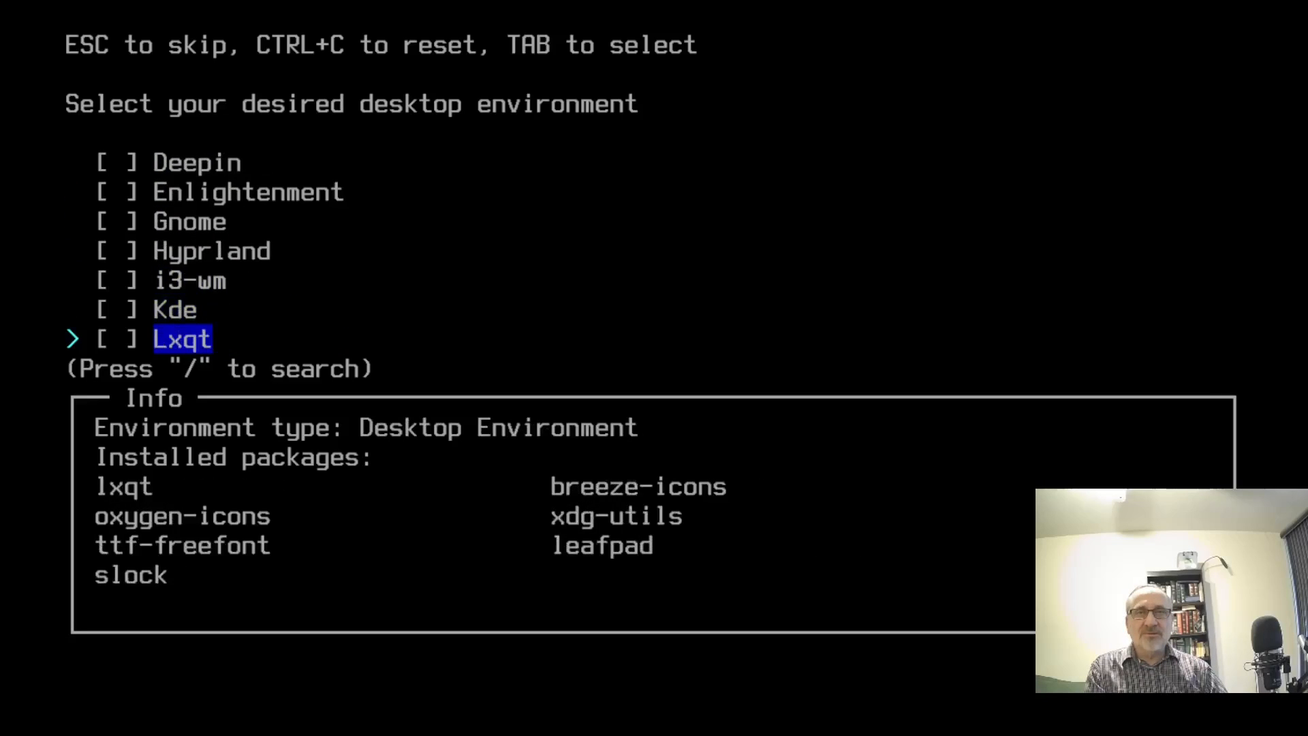
key(Down)
key(Down)
key(Down)
key(Down)
key(Down)
key(Down)
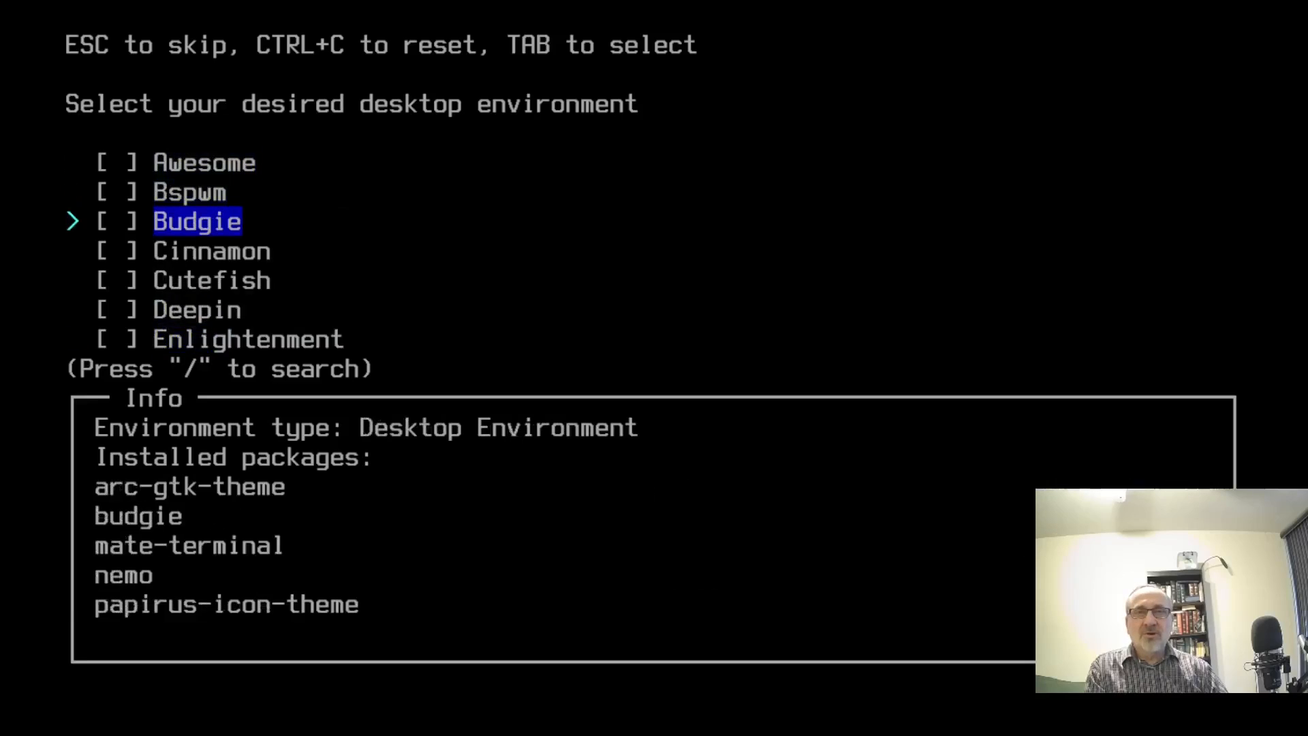
key(Down)
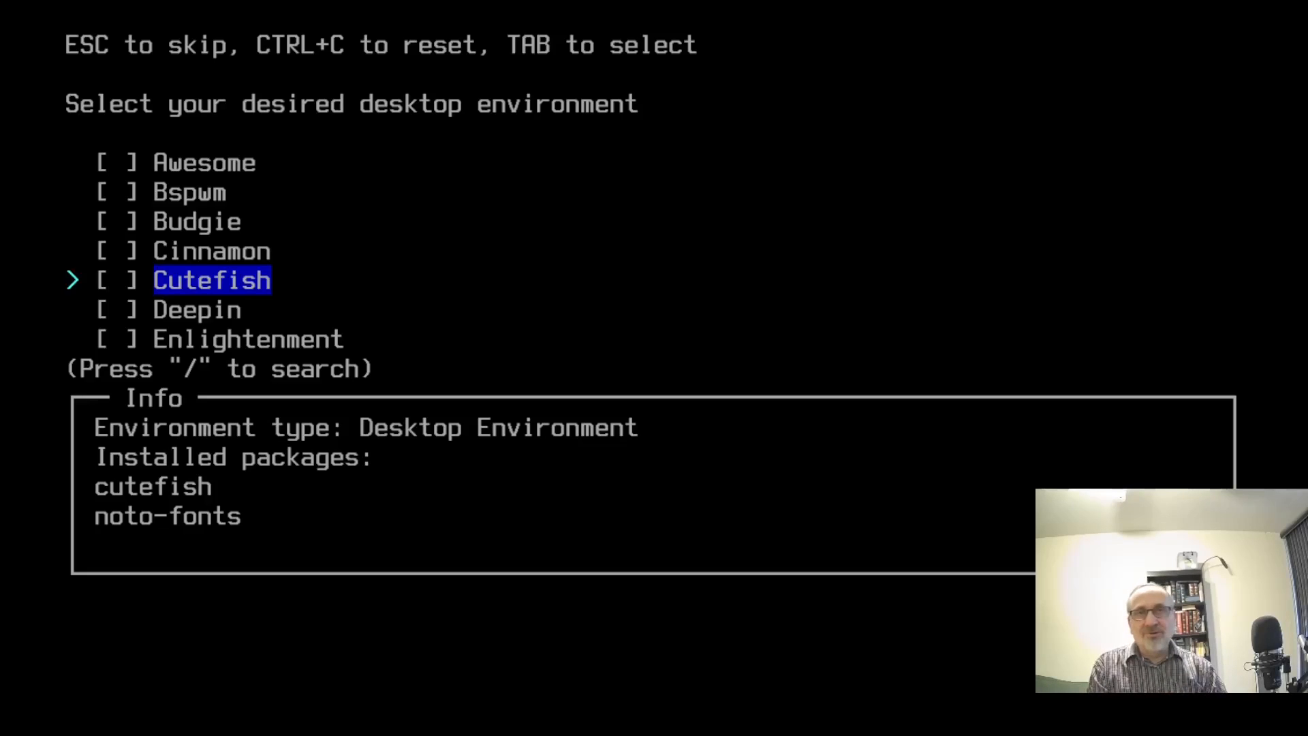
key(Up)
key(Up)
key(Up)
key(Up)
key(Up)
key(Up)
key(Up)
key(Up)
key(Down)
key(Down)
key(Down)
key(Down)
key(Down)
key(Down)
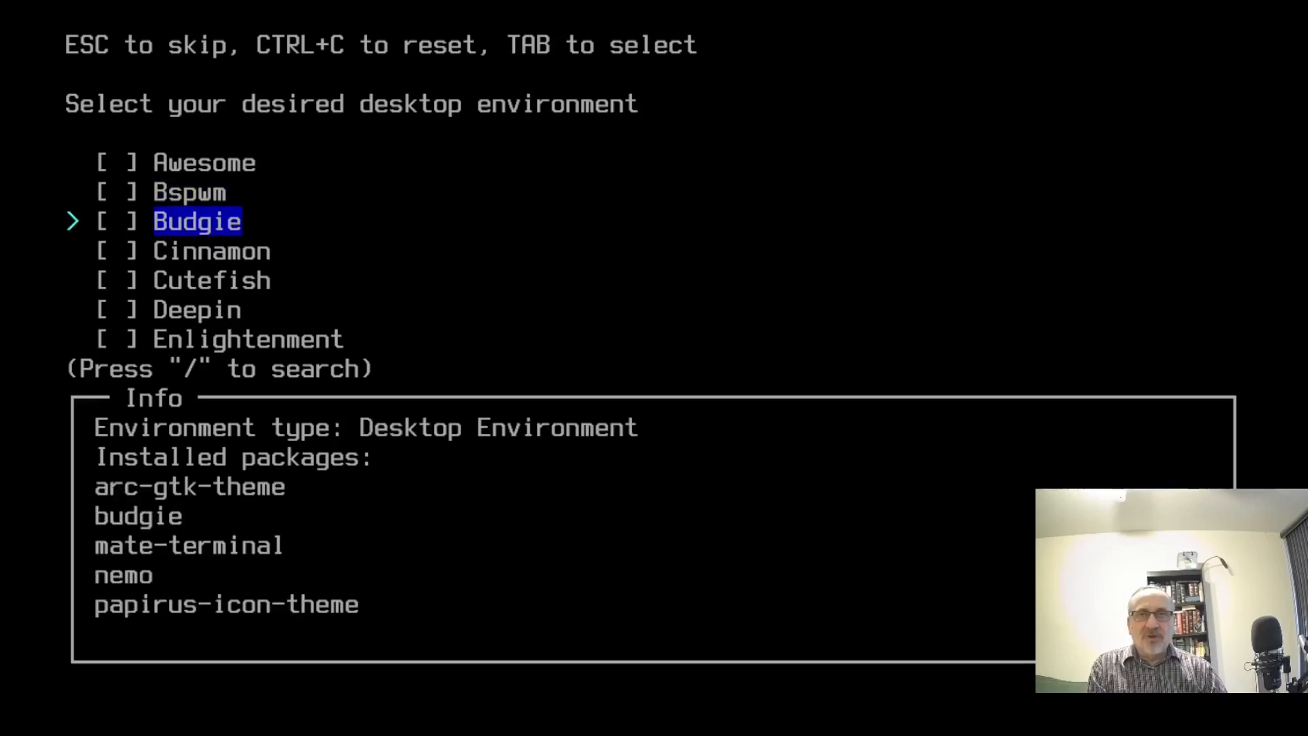
- Choose Gnome as the desktop environment for the profile
key(Down)
key(Down)
key(Down)
key(Down)
key(Down)
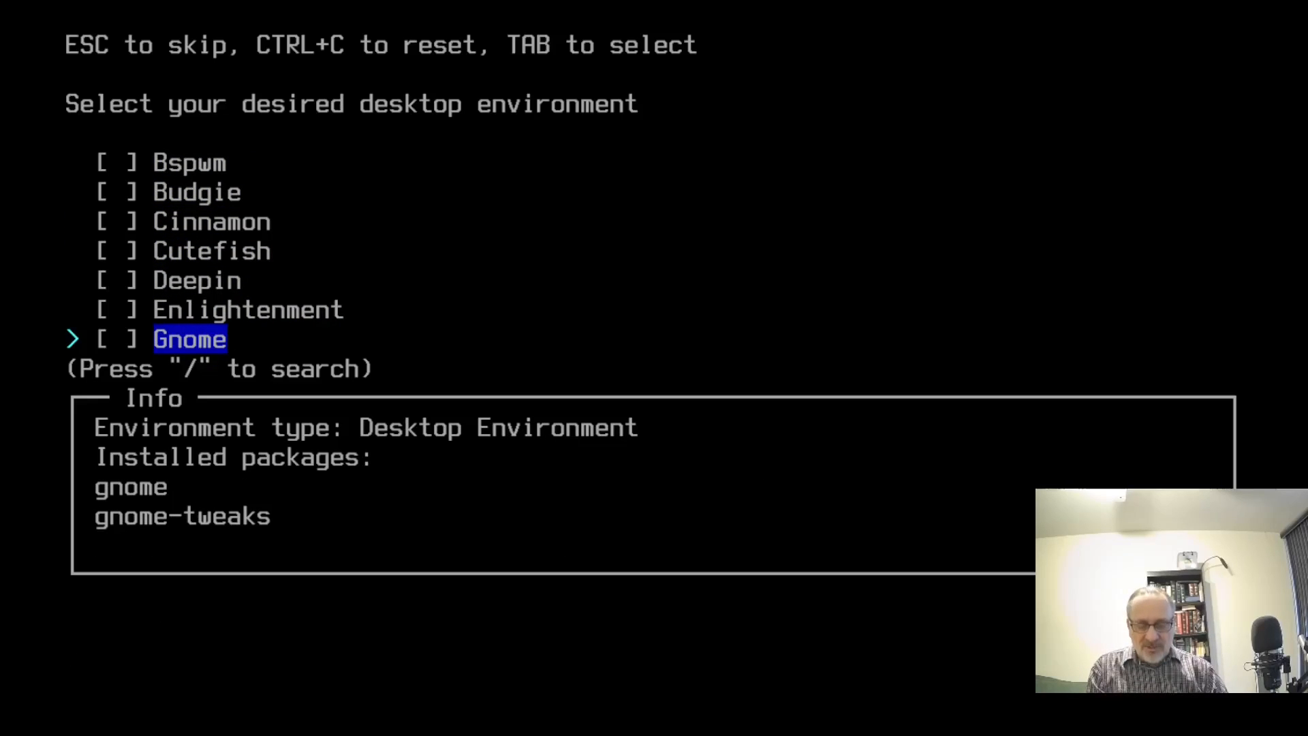
key(Tab)
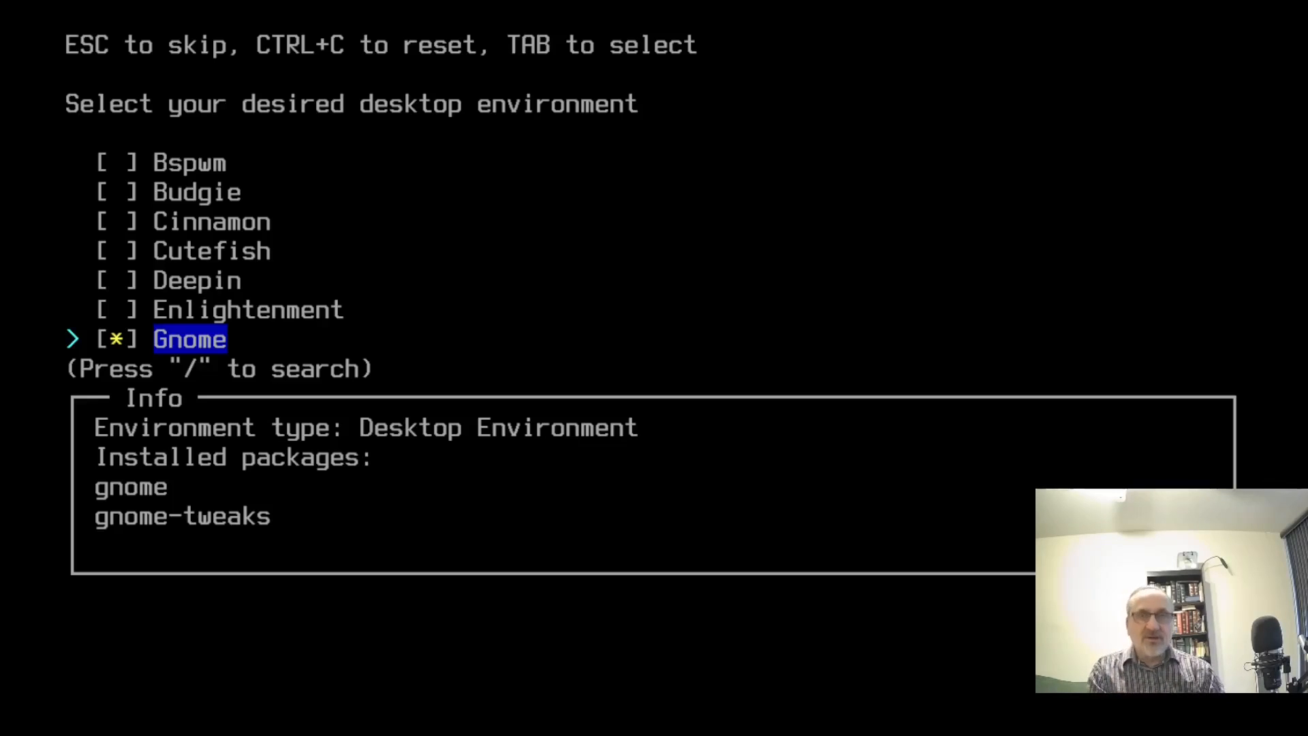
key(Return)
- Keep the All open-source graphics driver, choose gdm as the greeter, and return to the installer's main options
key(Down)
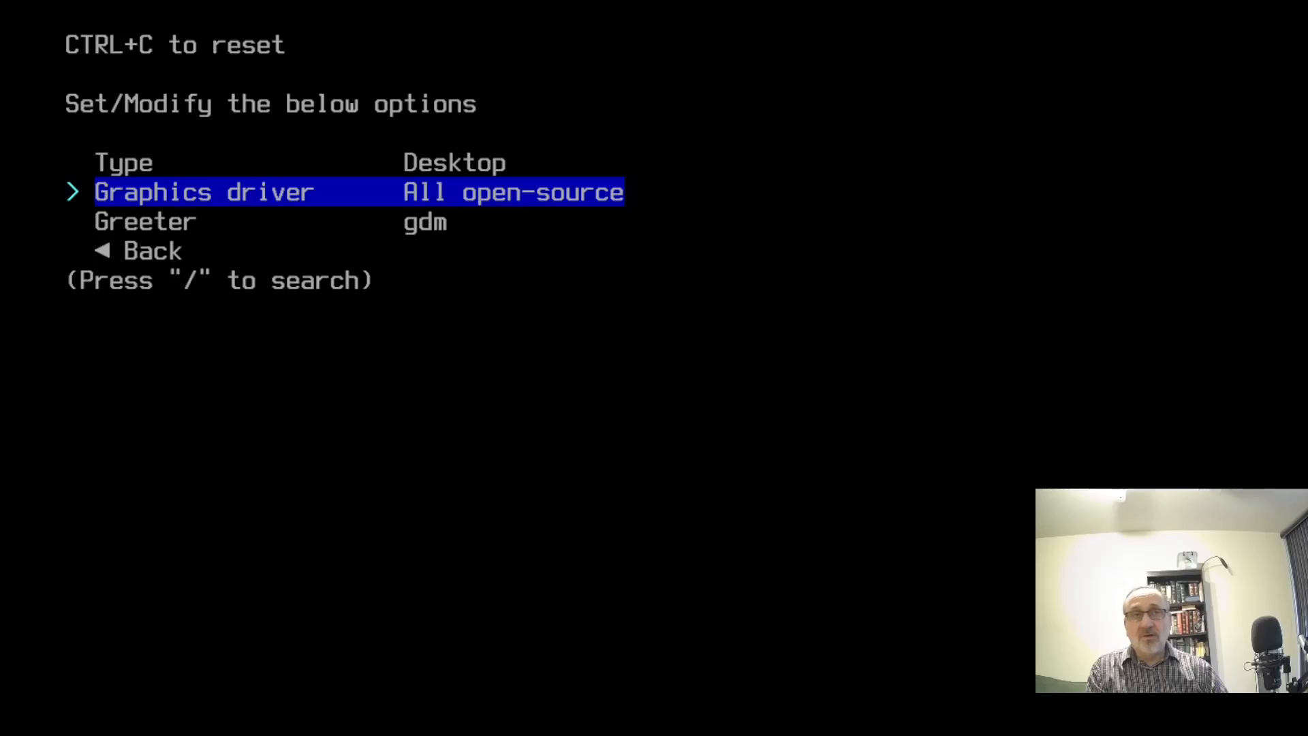
key(Down)
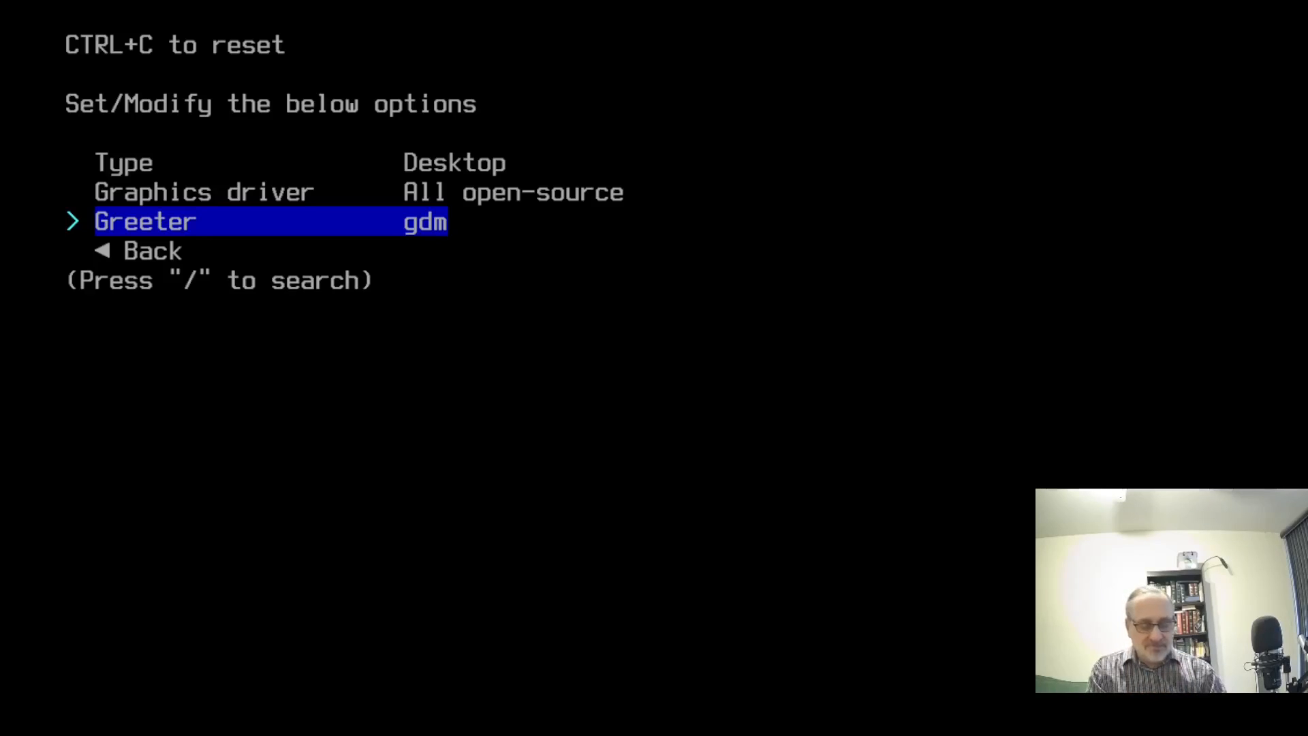
key(Return)
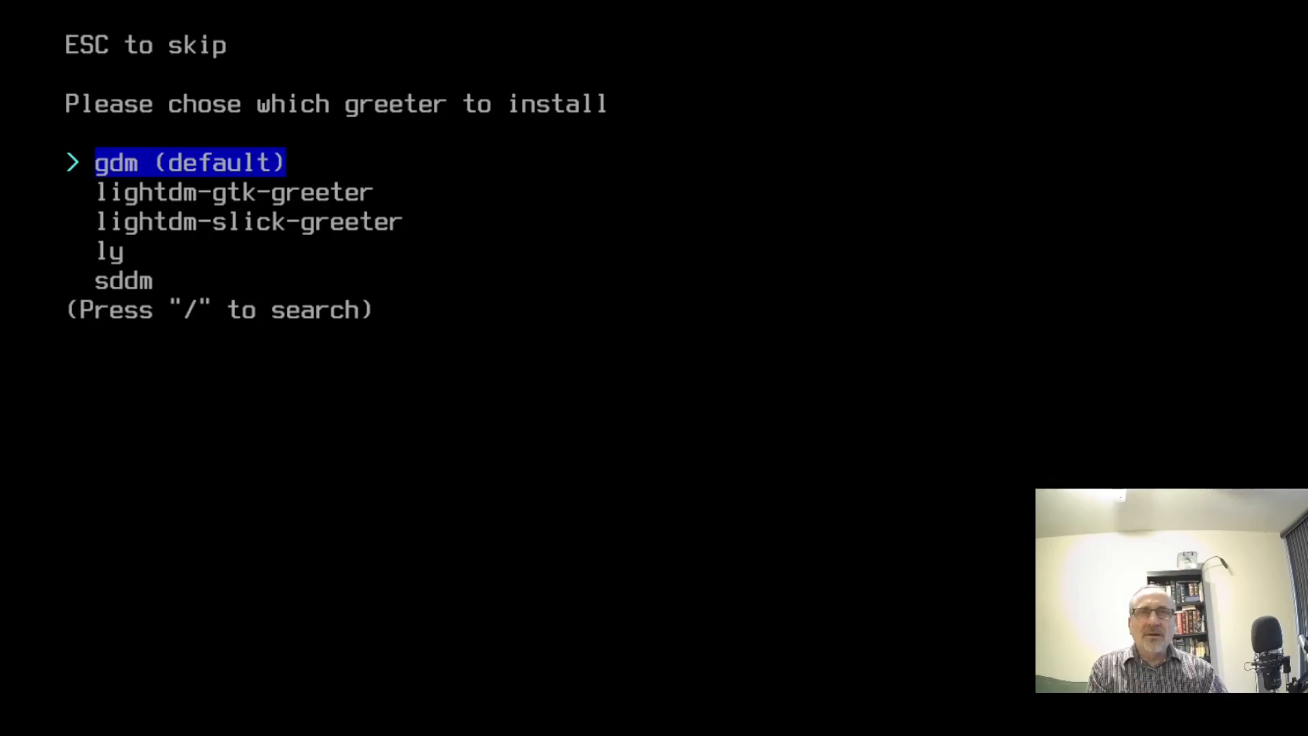
key(Return)
key(Down)
key(Down)
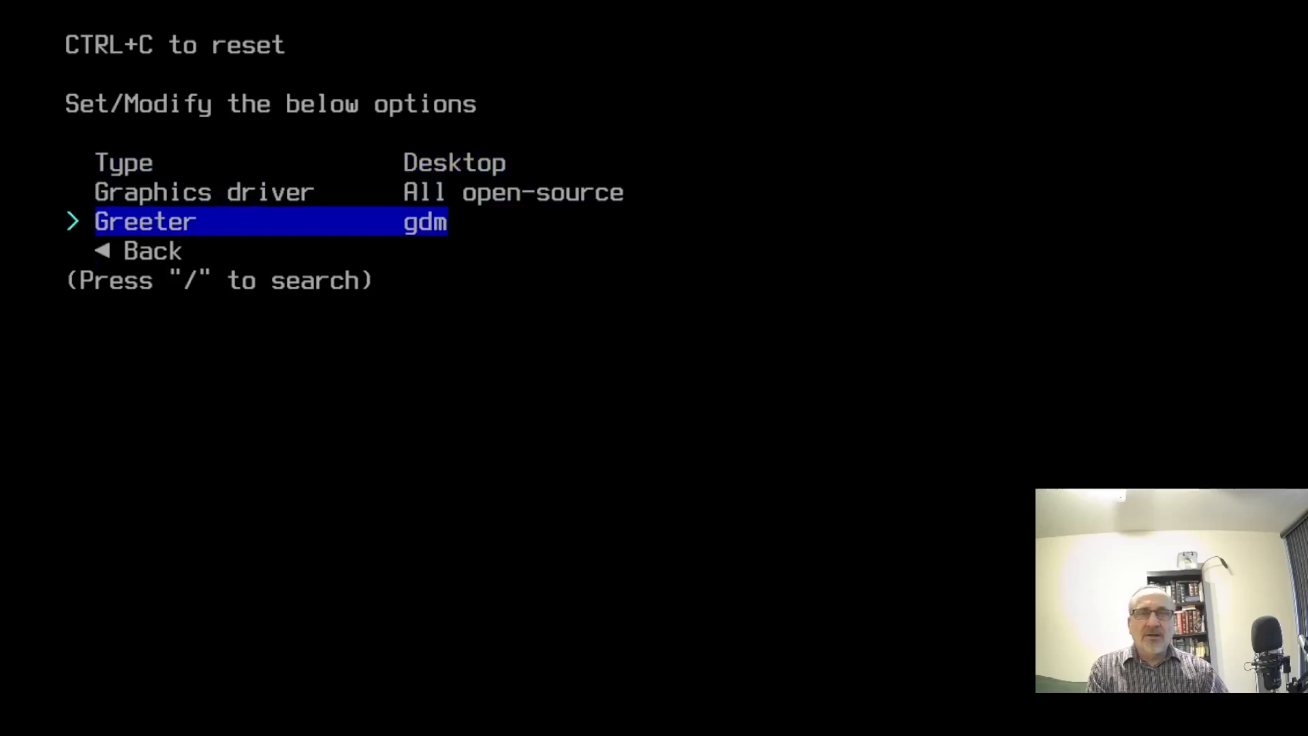
key(Down)
key(Return)
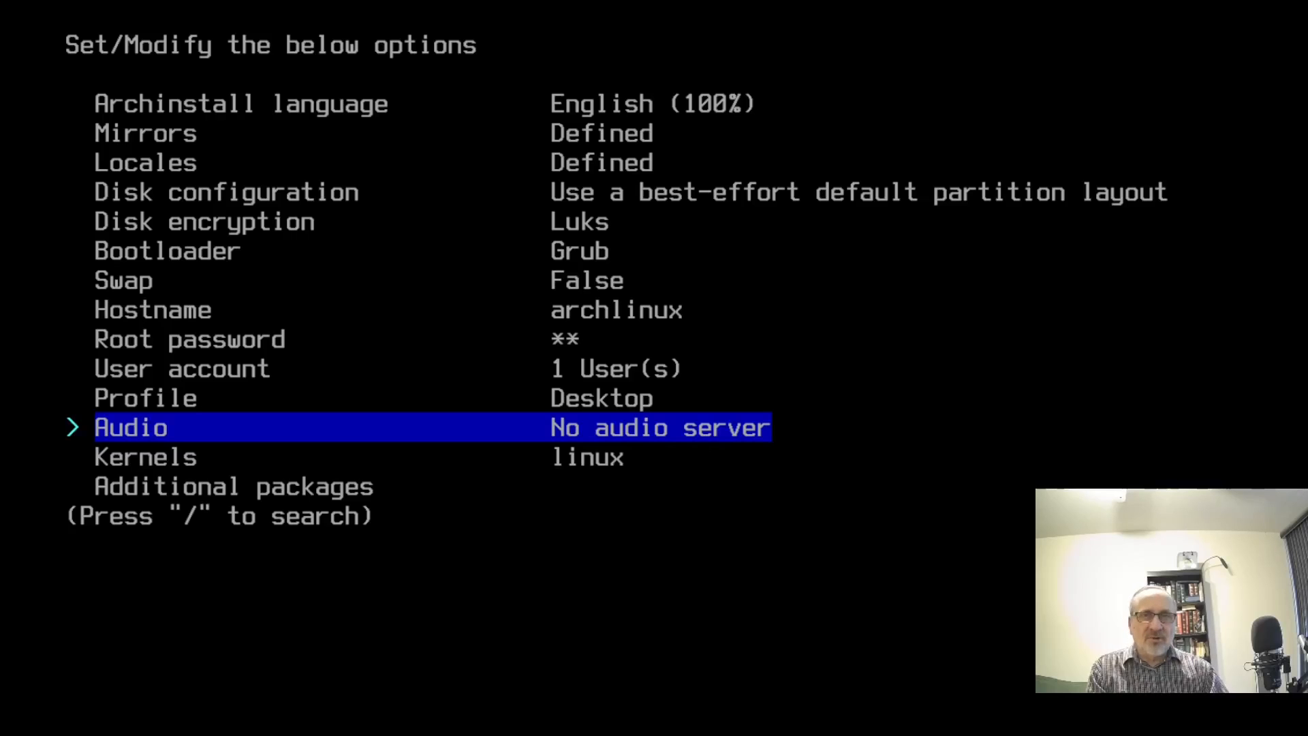
- Check the profile summary and set the audio server to Pipewire
key(Up)
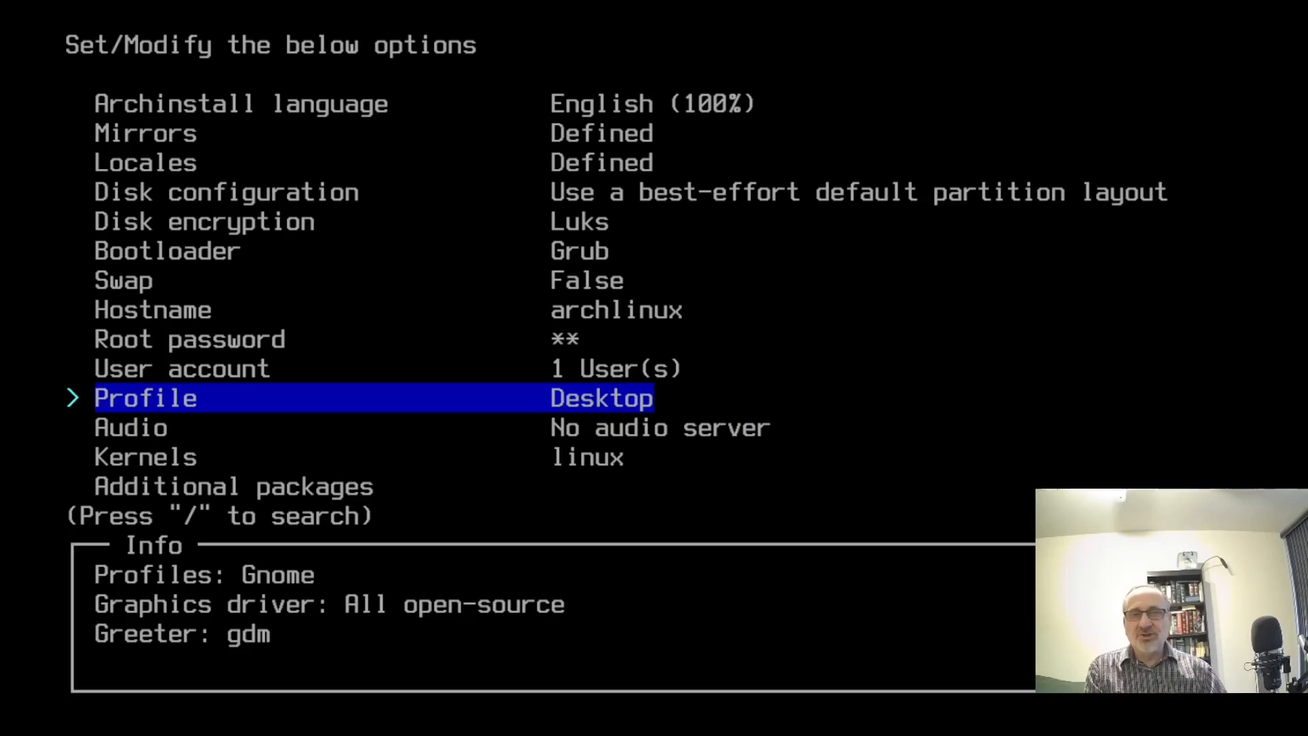
key(Down)
key(Return)
key(Down)
key(Return)
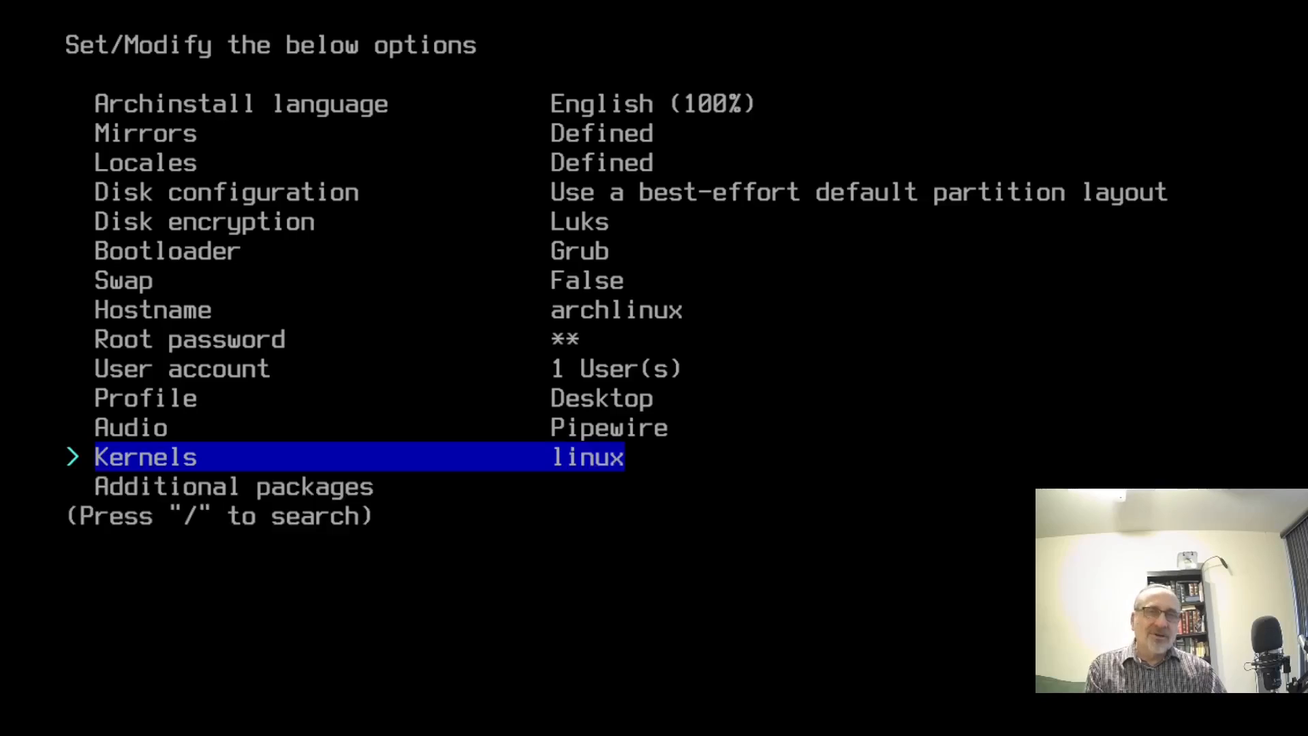
- Keep the linux kernel and list vim, git, pcmanfm and firefox as additional packages to install
key(Down)
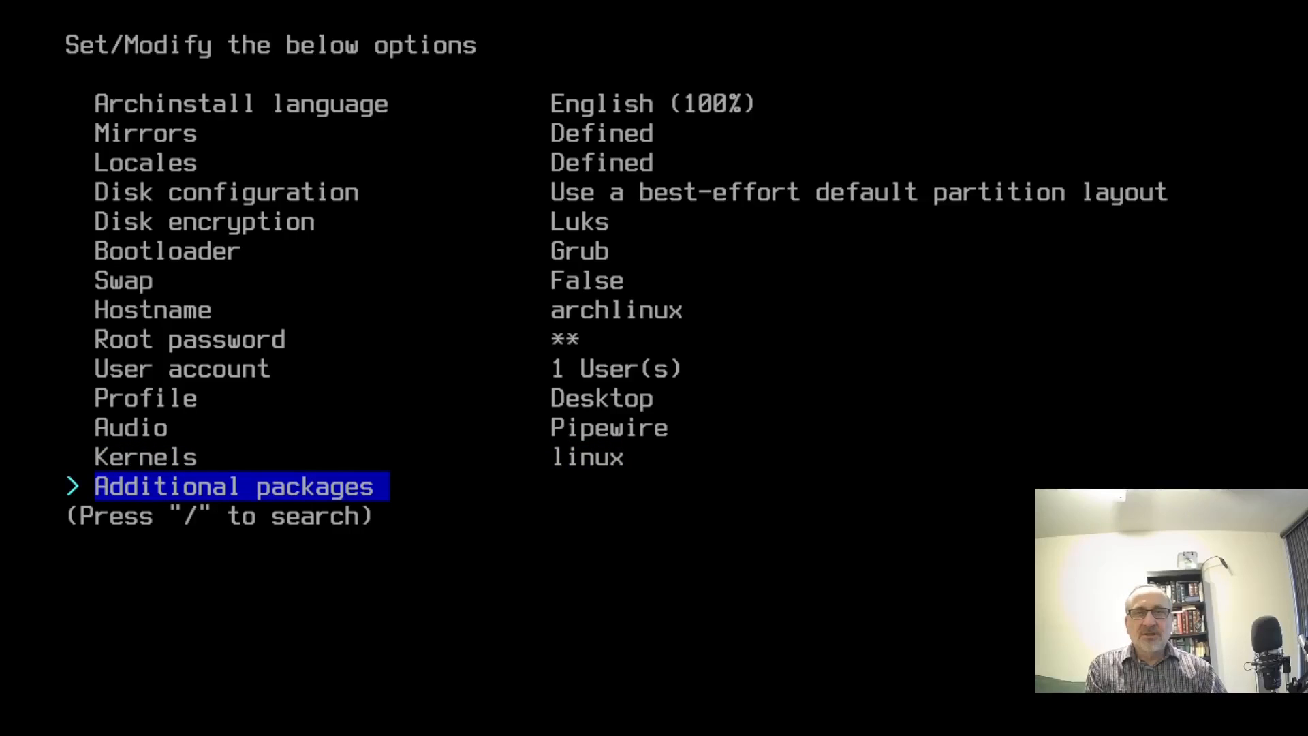
key(Return)
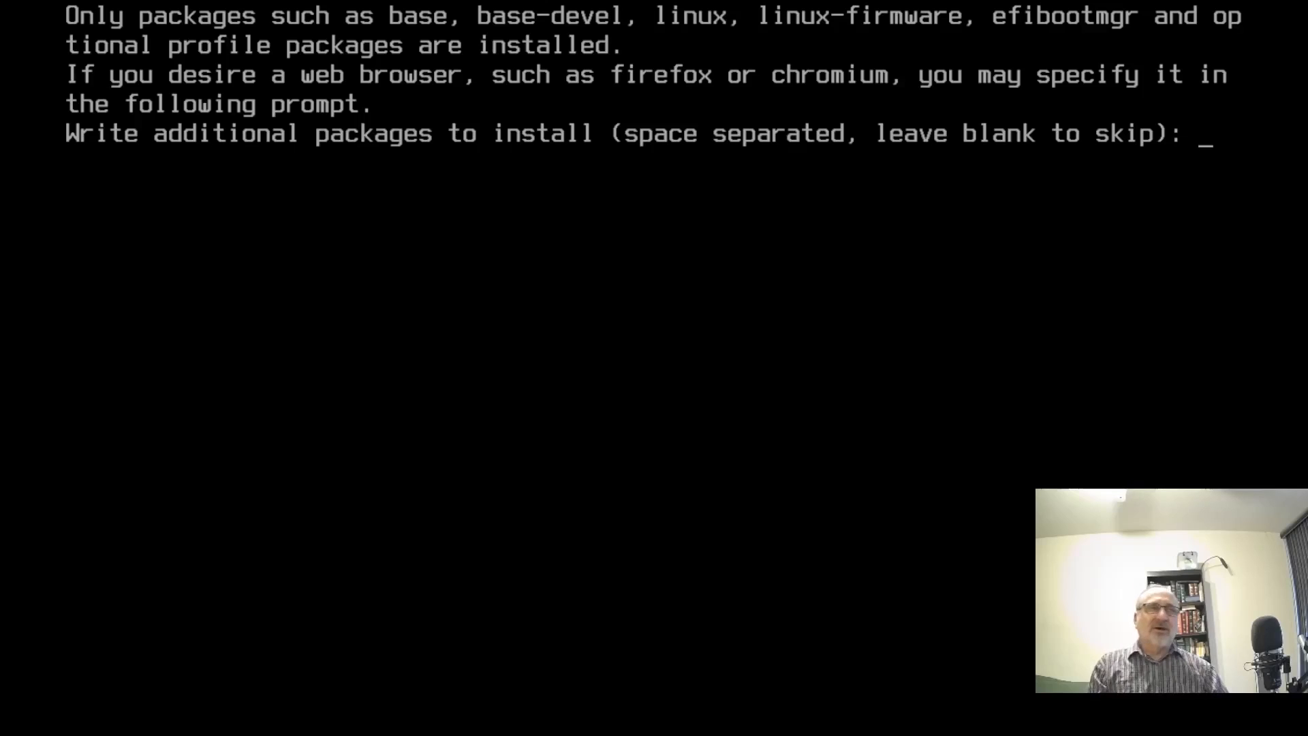
text(vim)
text( git pcm)
text(a)
key(BackSpace)
text(cmanfm)
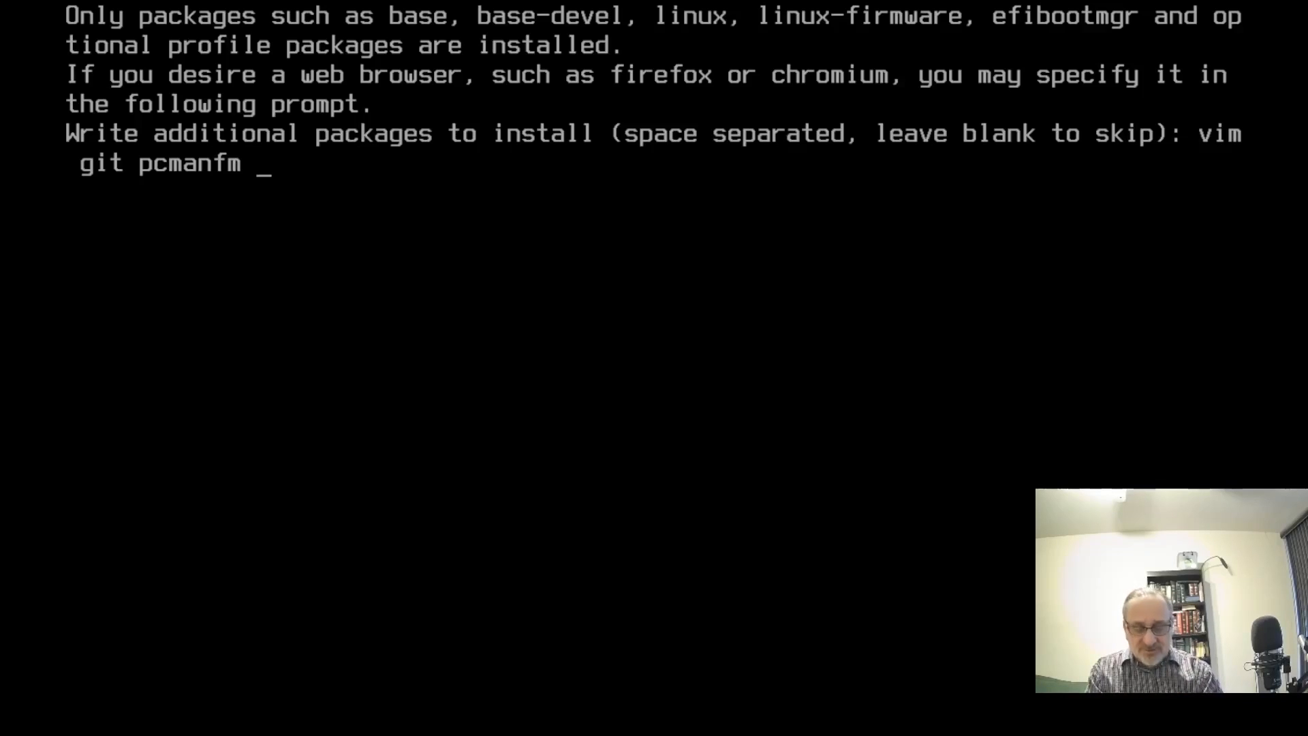
text(firefox)
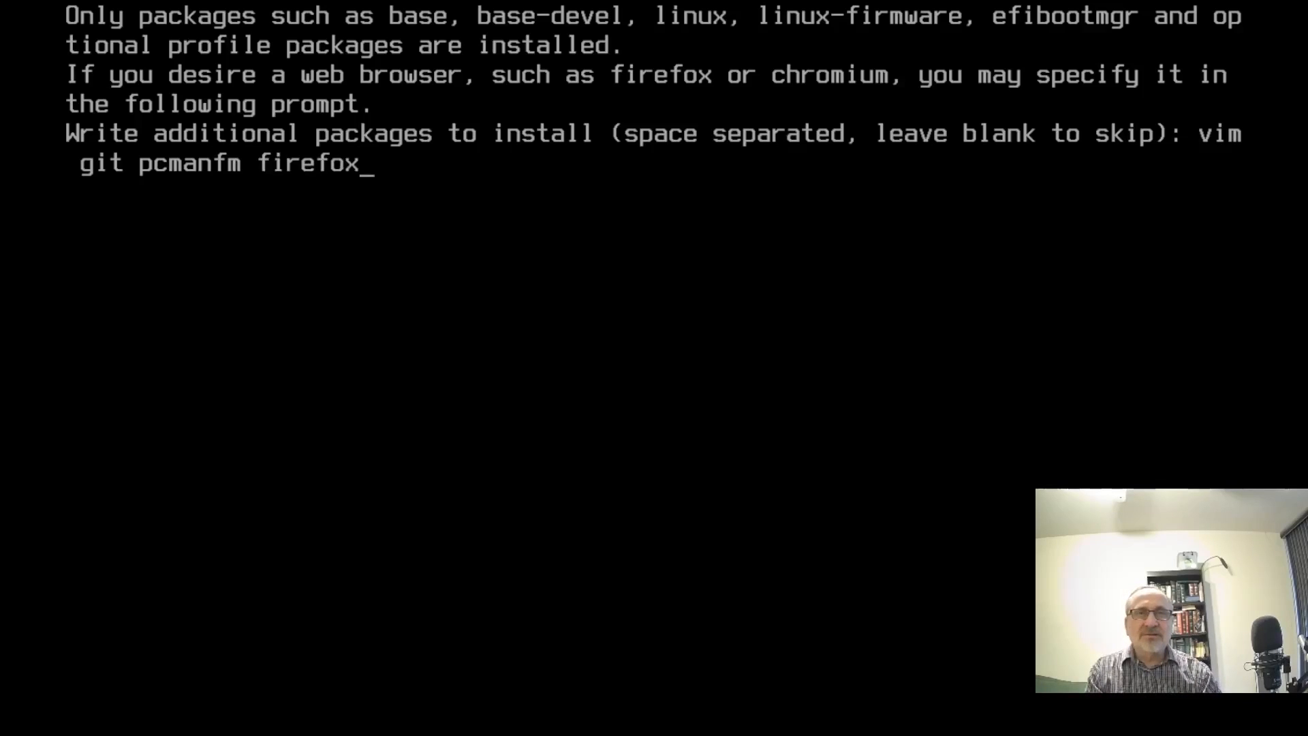
- Add firefox-ublock-origin and xterm to the list of additional packages
text( firefox)
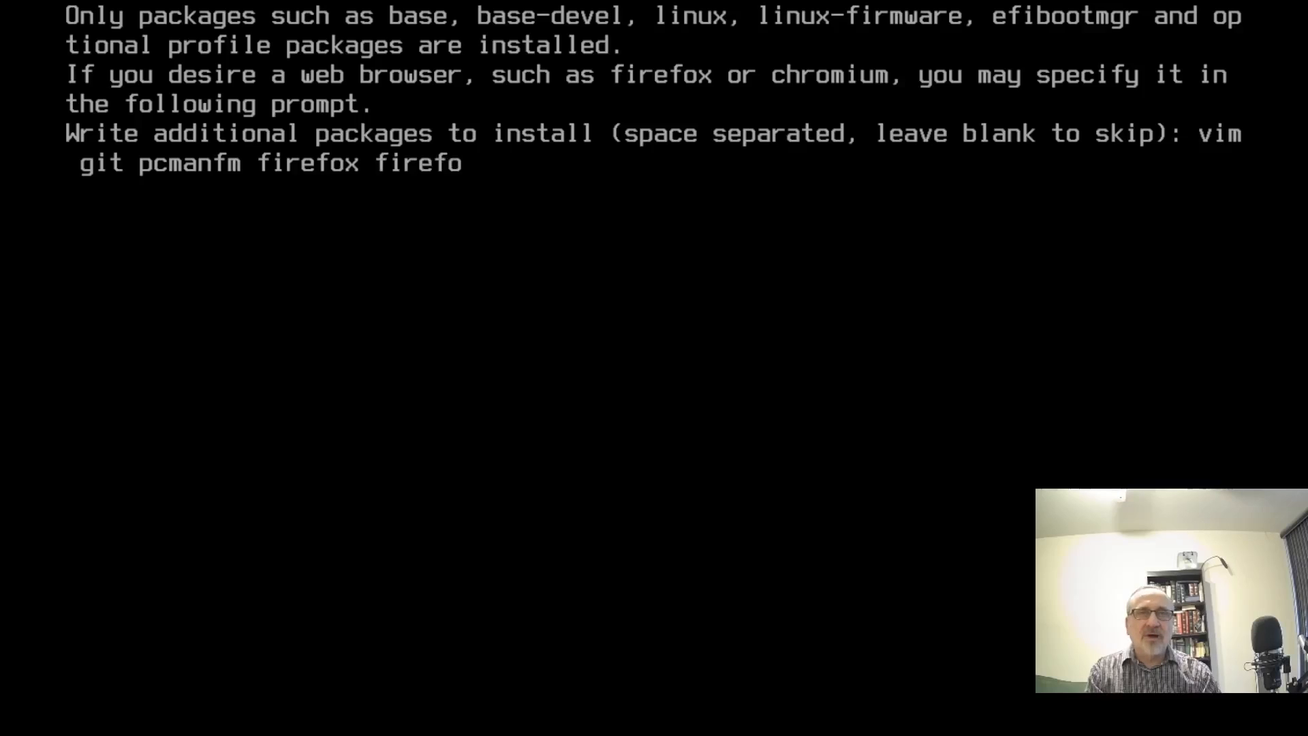
text(-u)
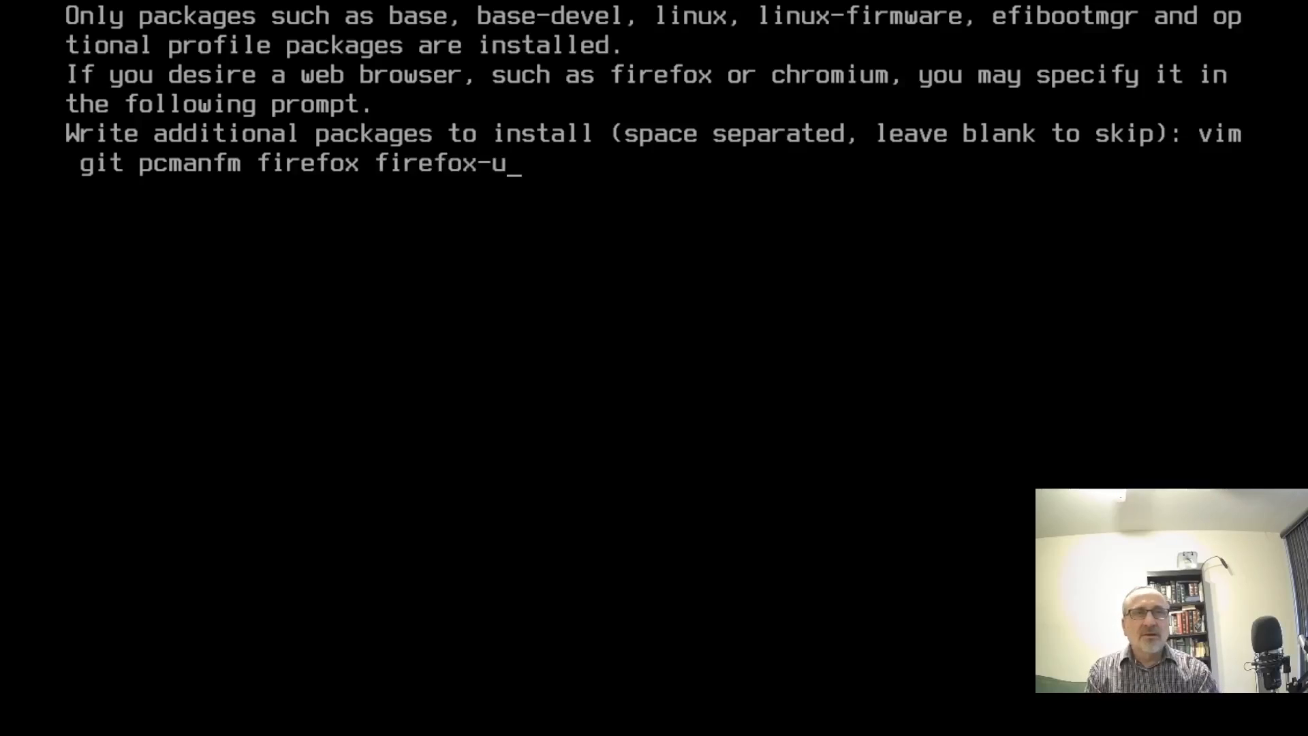
text(block)
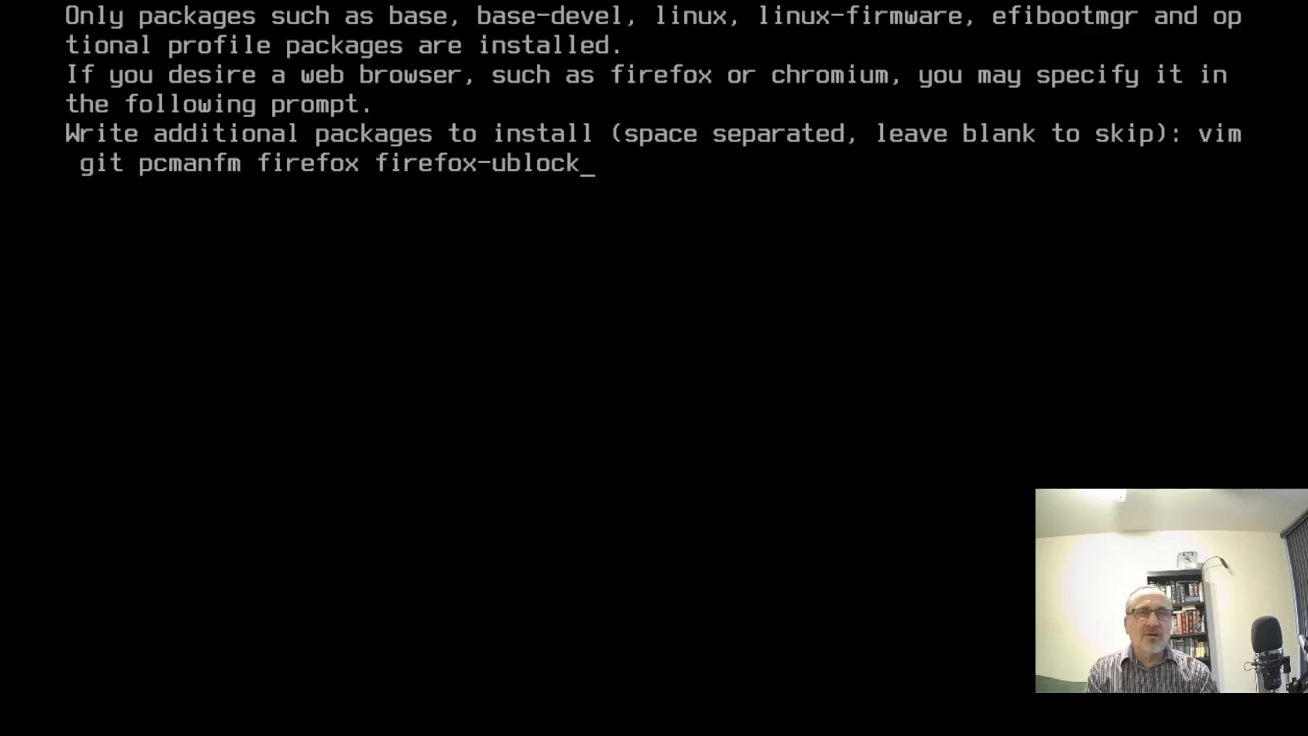
text(-org)
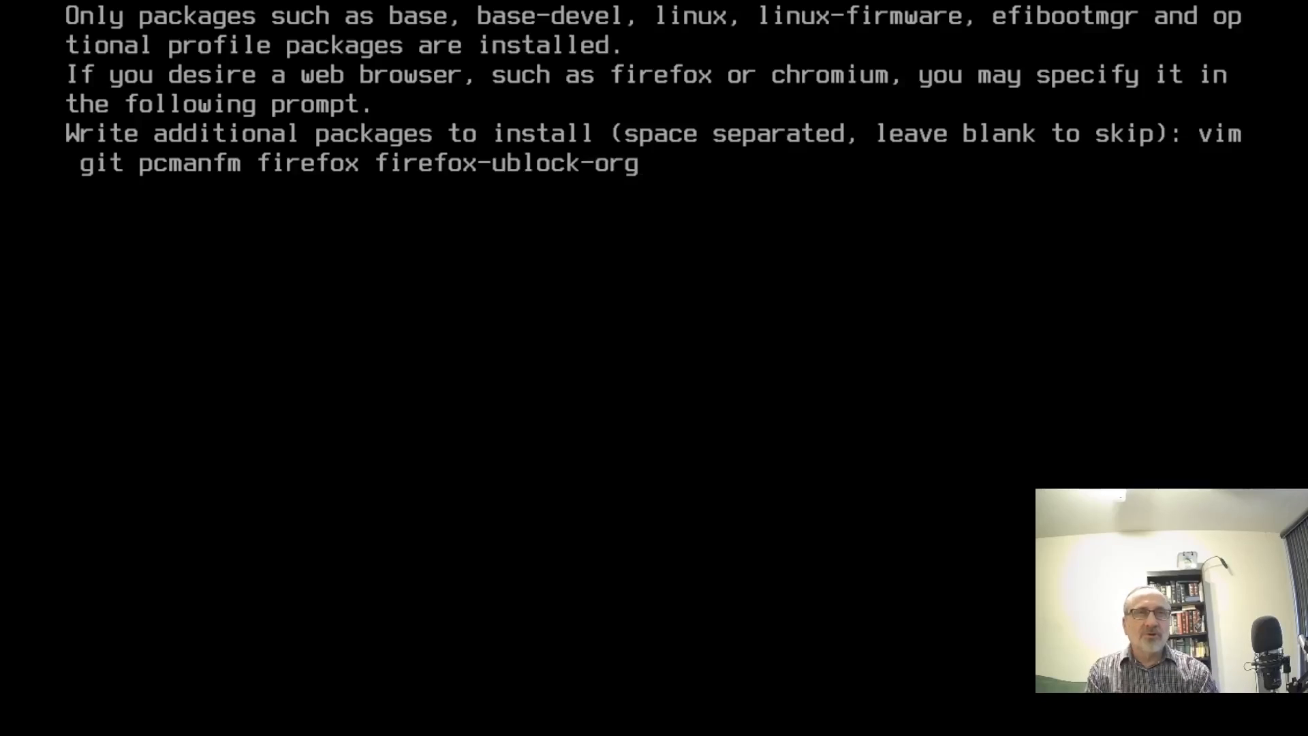
key(BackSpace)
text(igin)
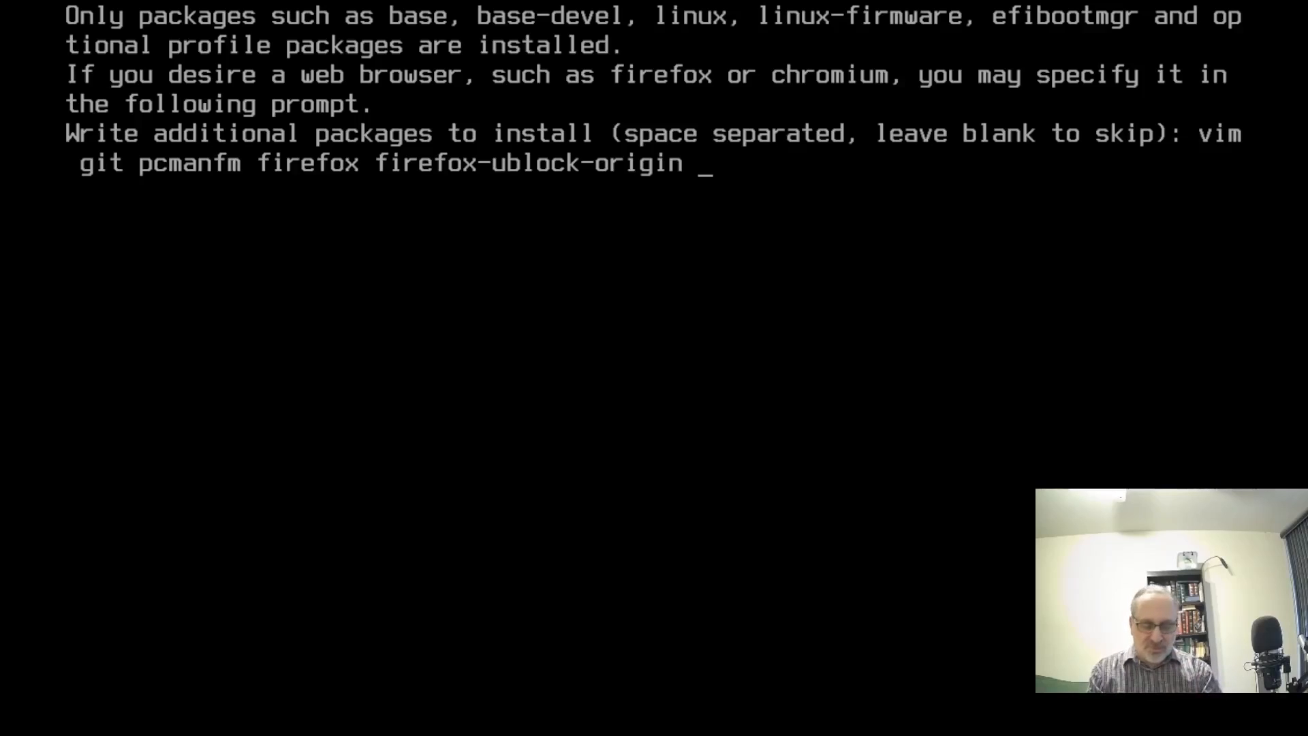
text(xterm)
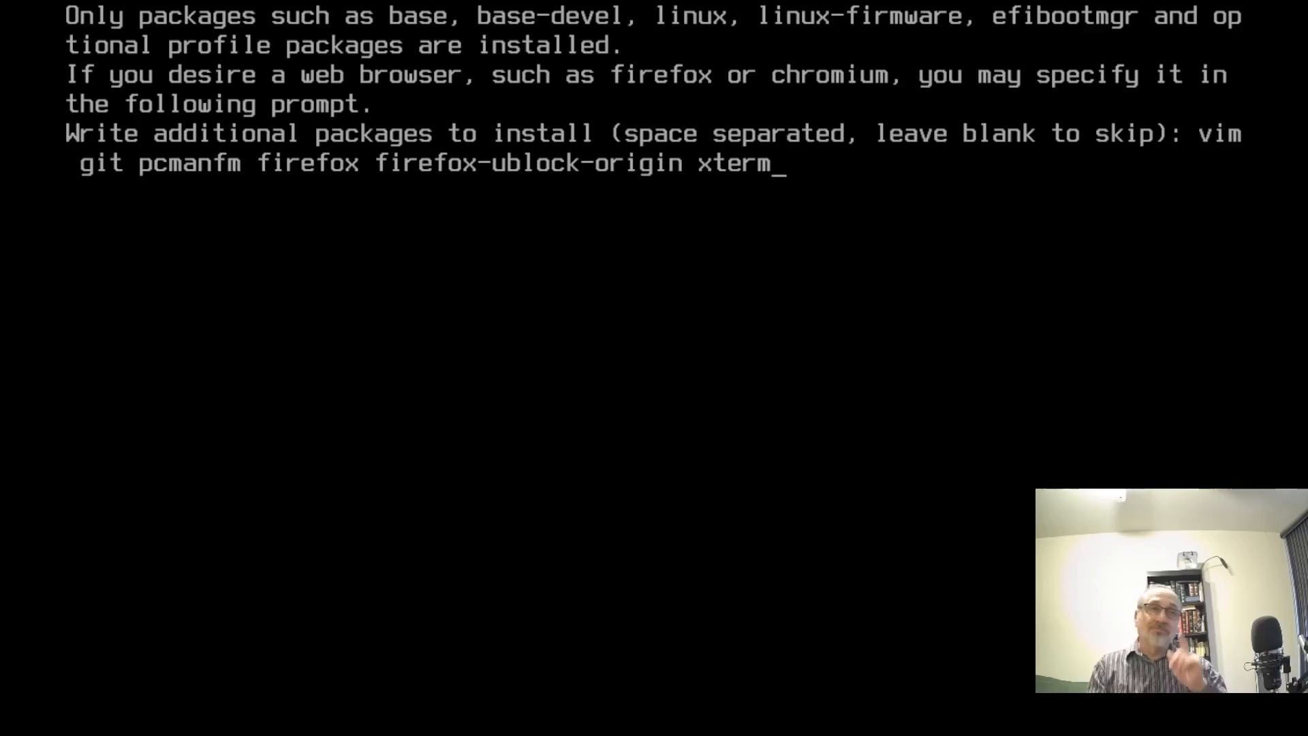
- Add linux-rt-lts to the end of the additional packages list and submit the list
text(jl)
key(BackSpace)
key(BackSpace)
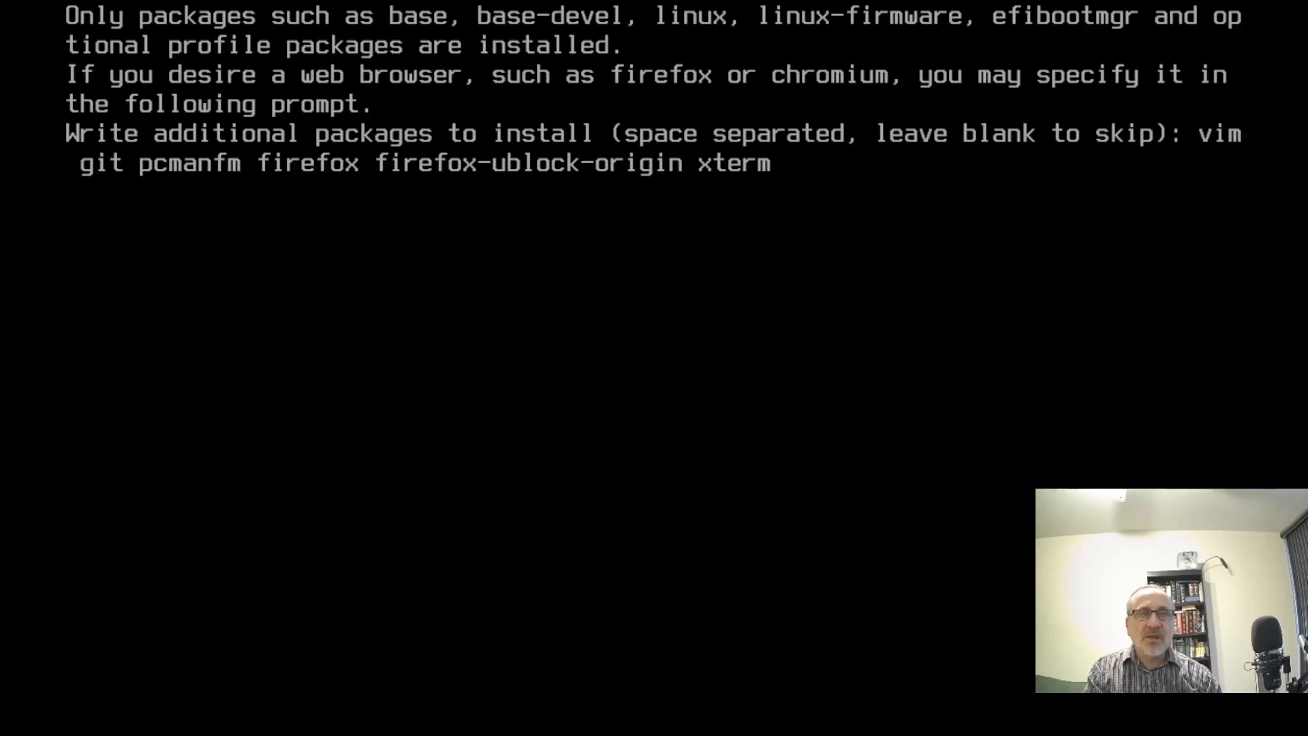
text(linu)
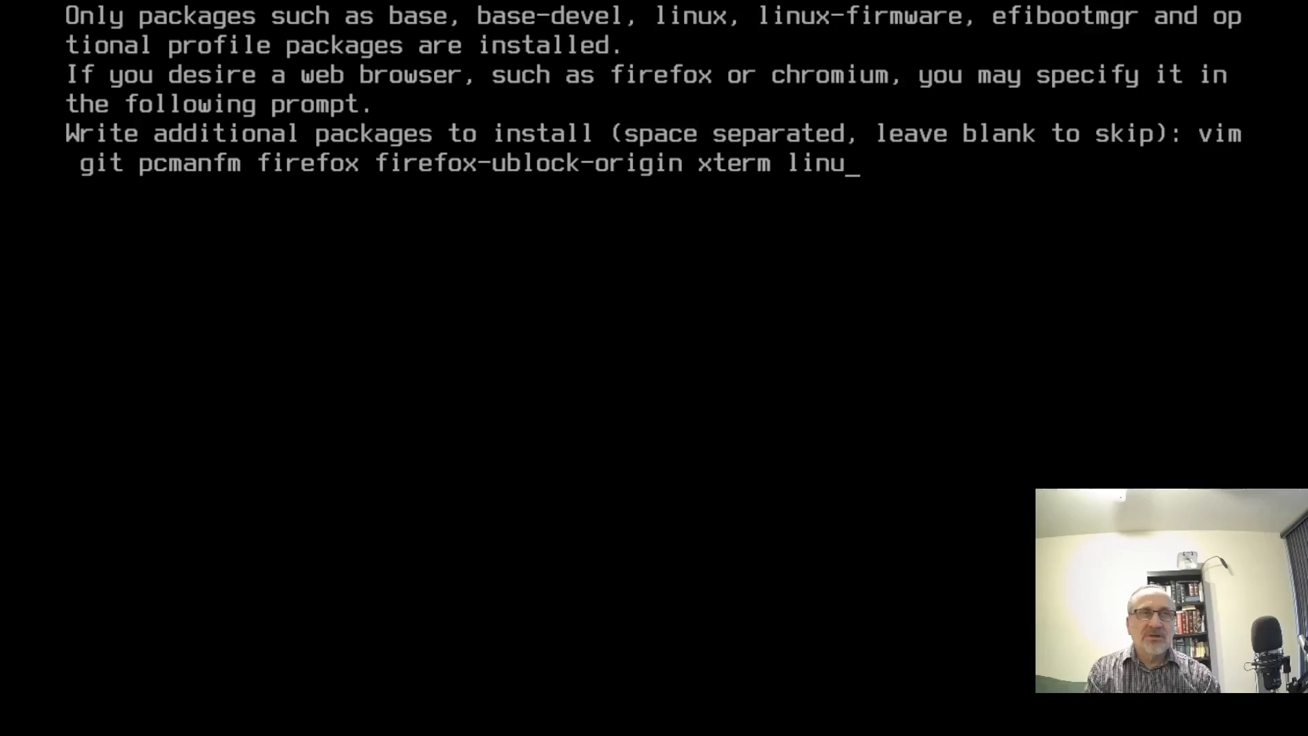
text(x-rf)
key(BackSpace)
text(t)
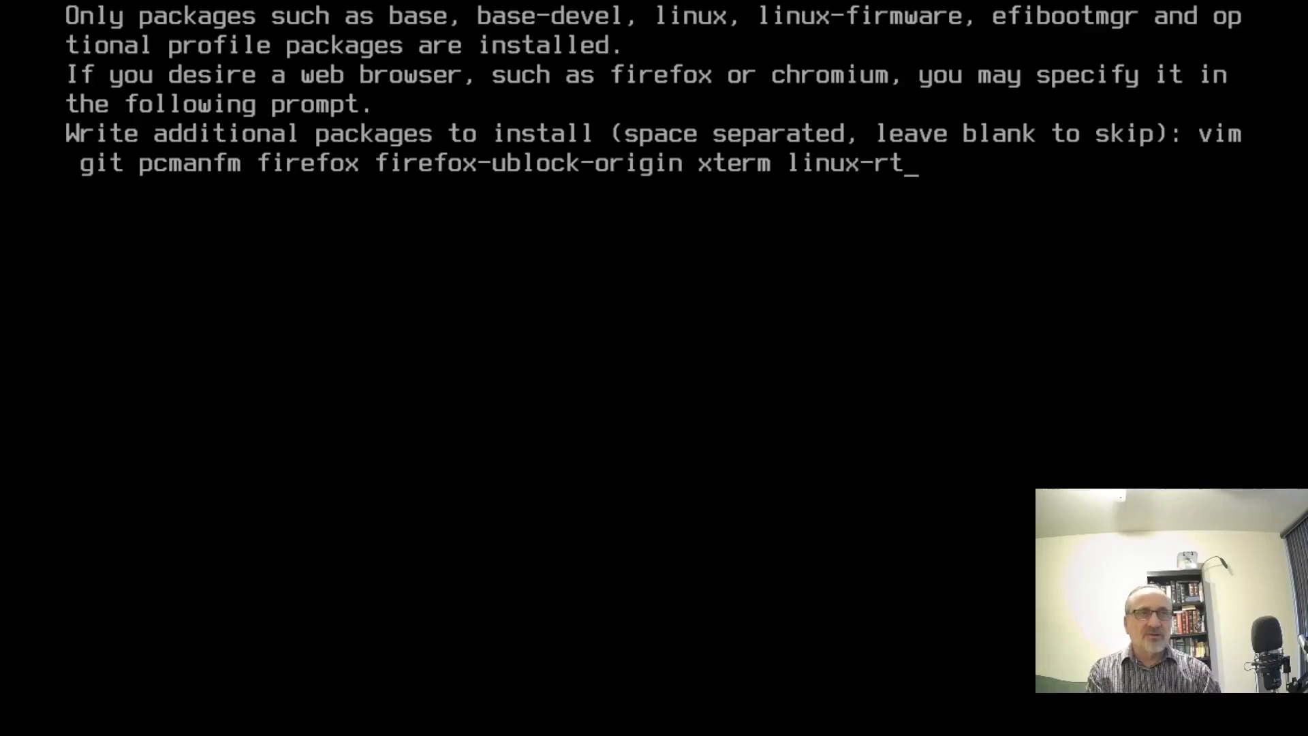
text(-ltss)
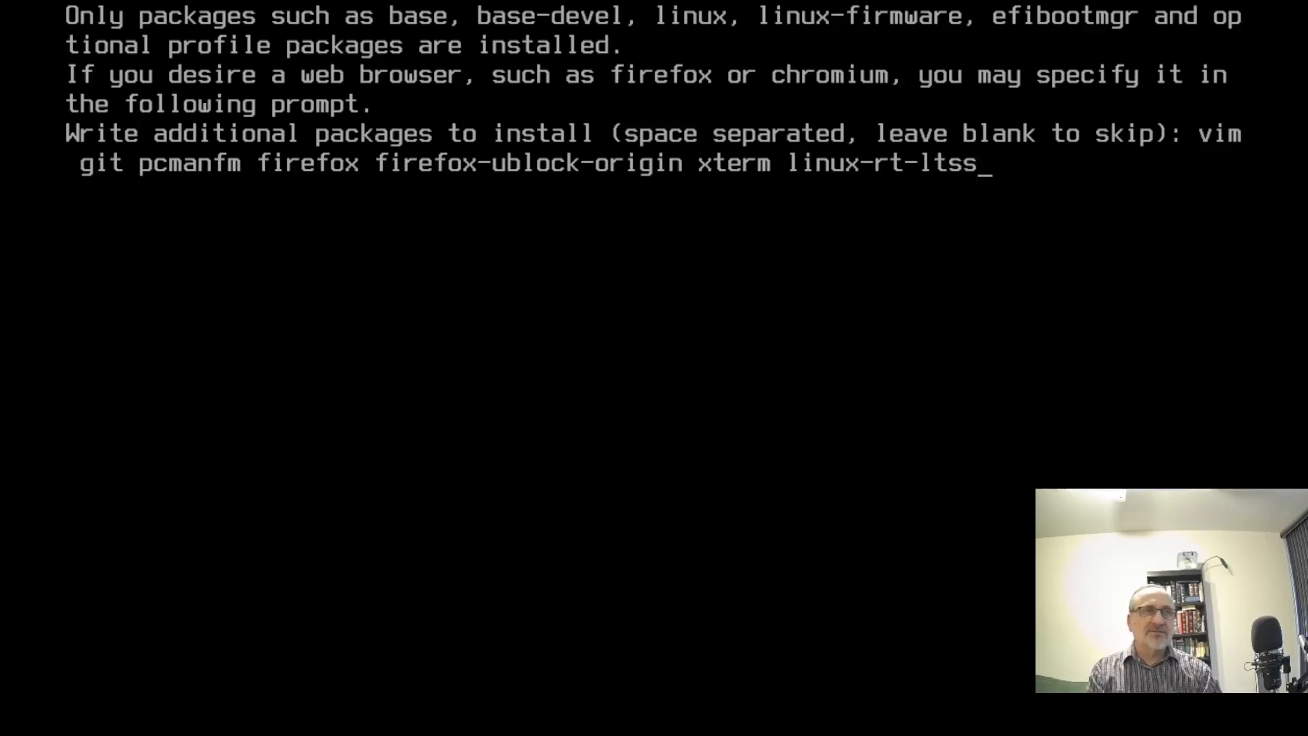
key(BackSpace)
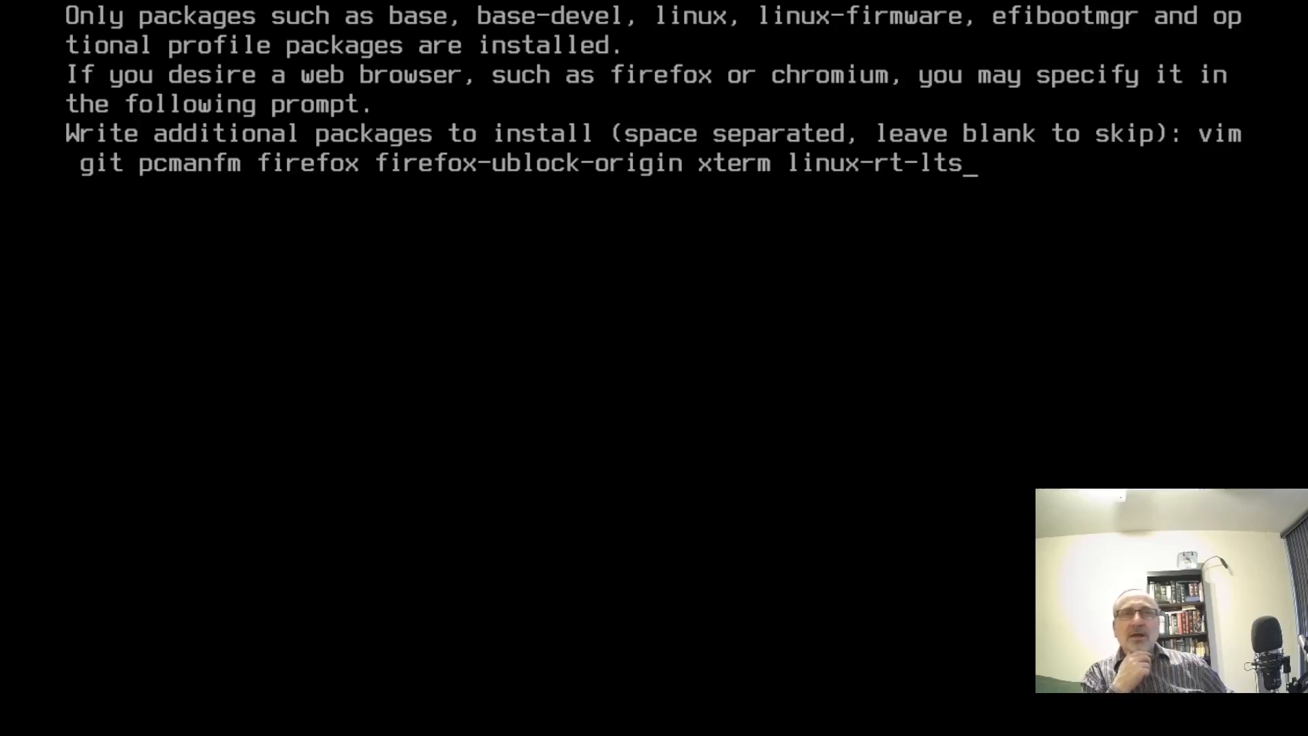
key(Return)
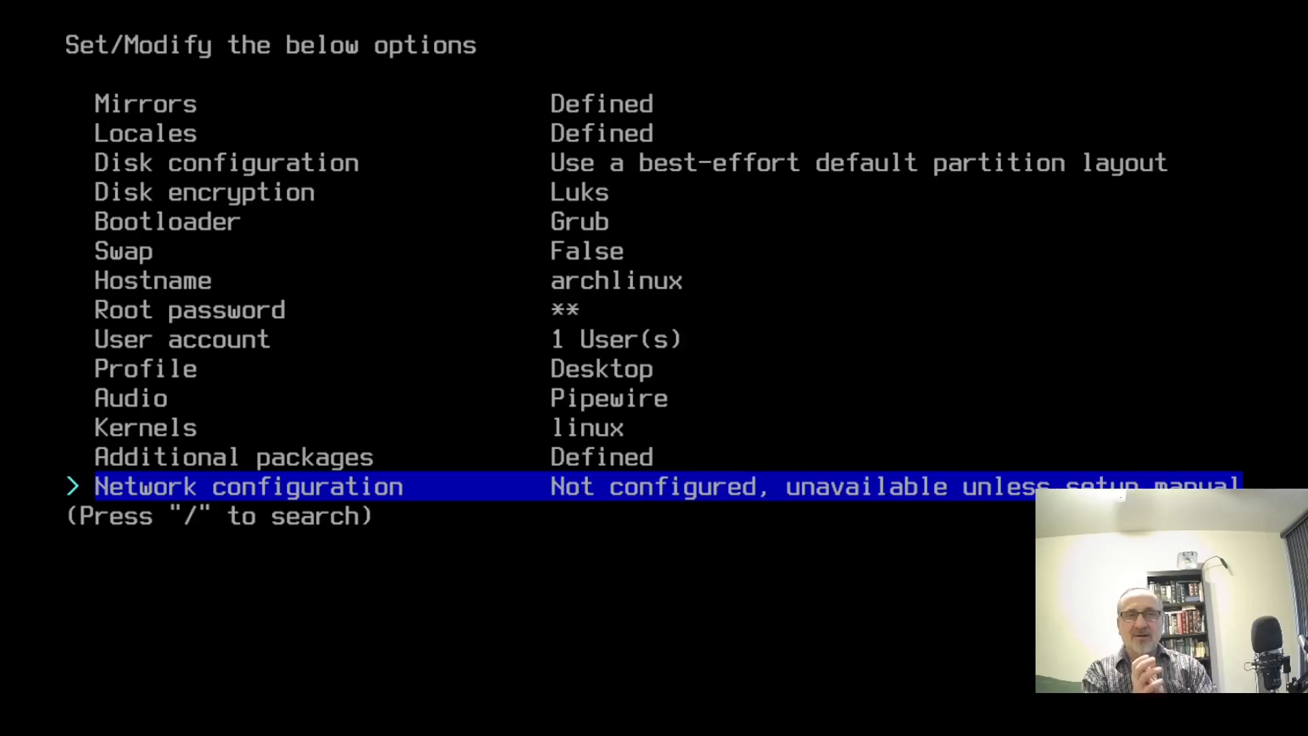
- Review the additional packages and set the network configuration to use NetworkManager
key(Up)
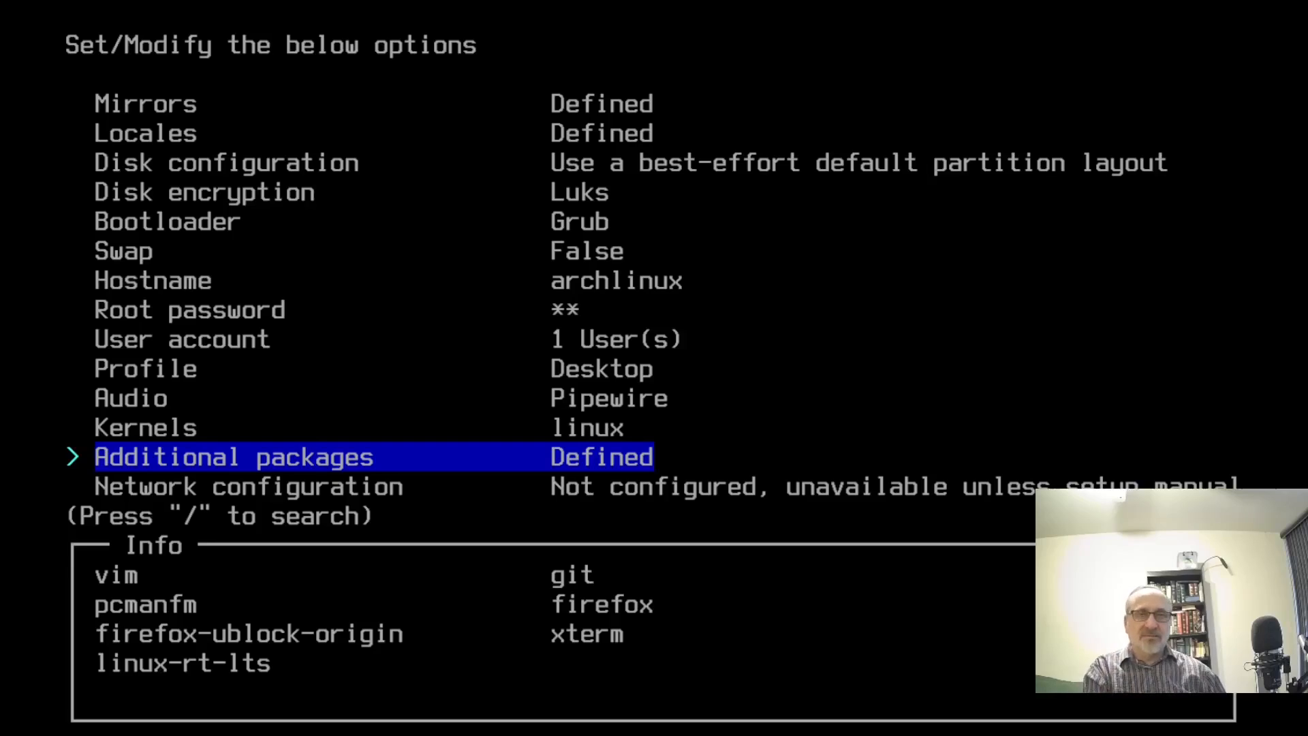
key(Down)
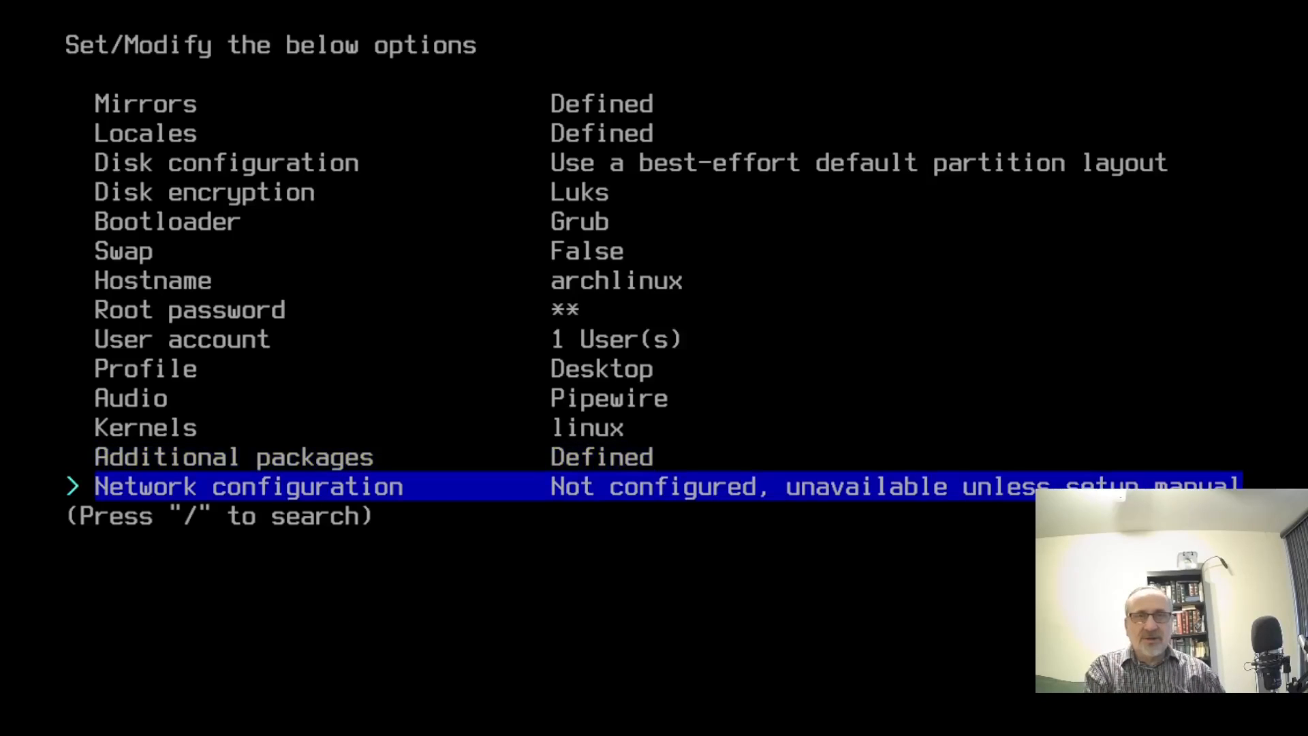
key(Return)
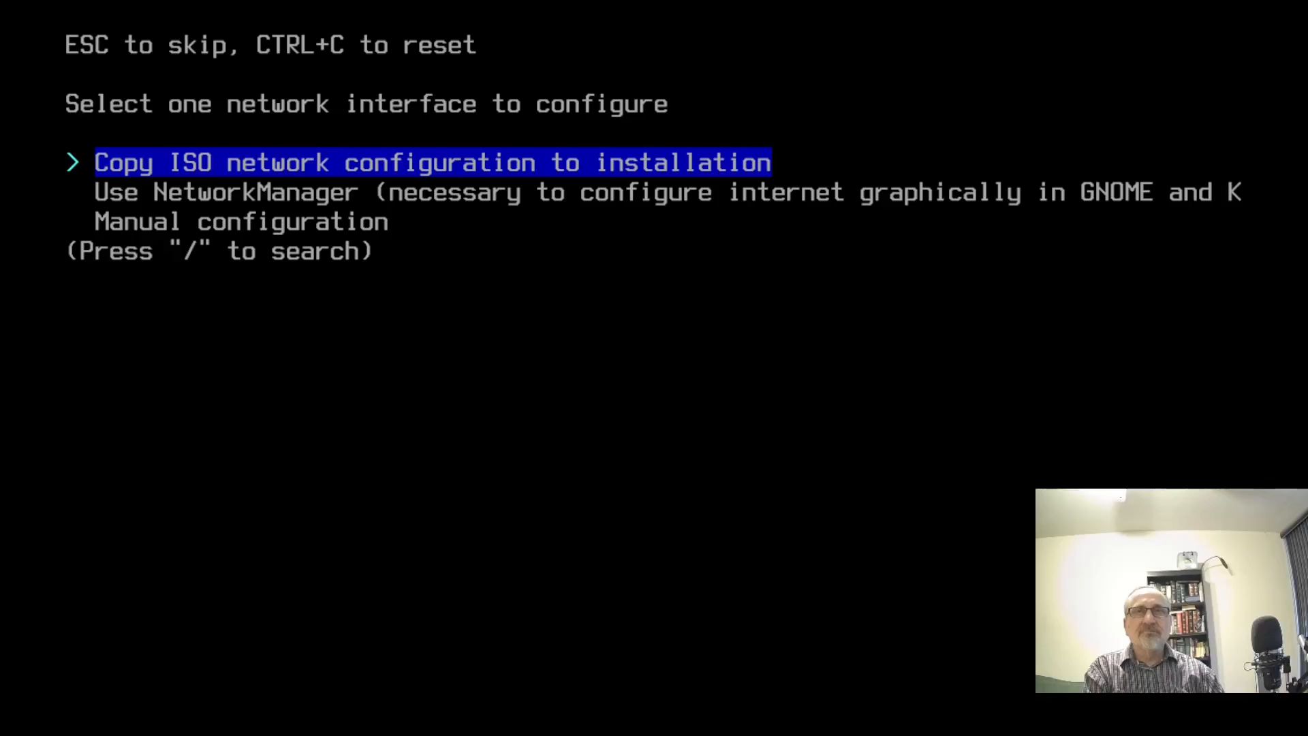
key(Down)
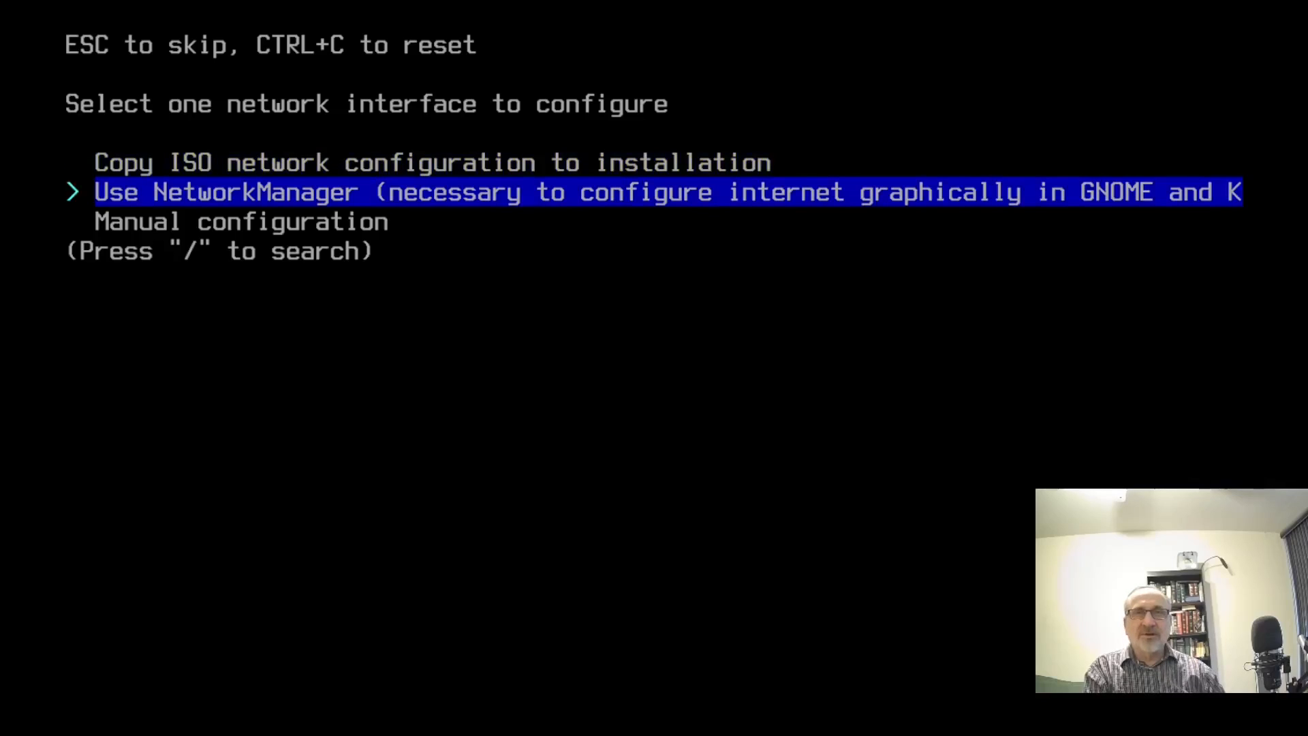
key(Return)
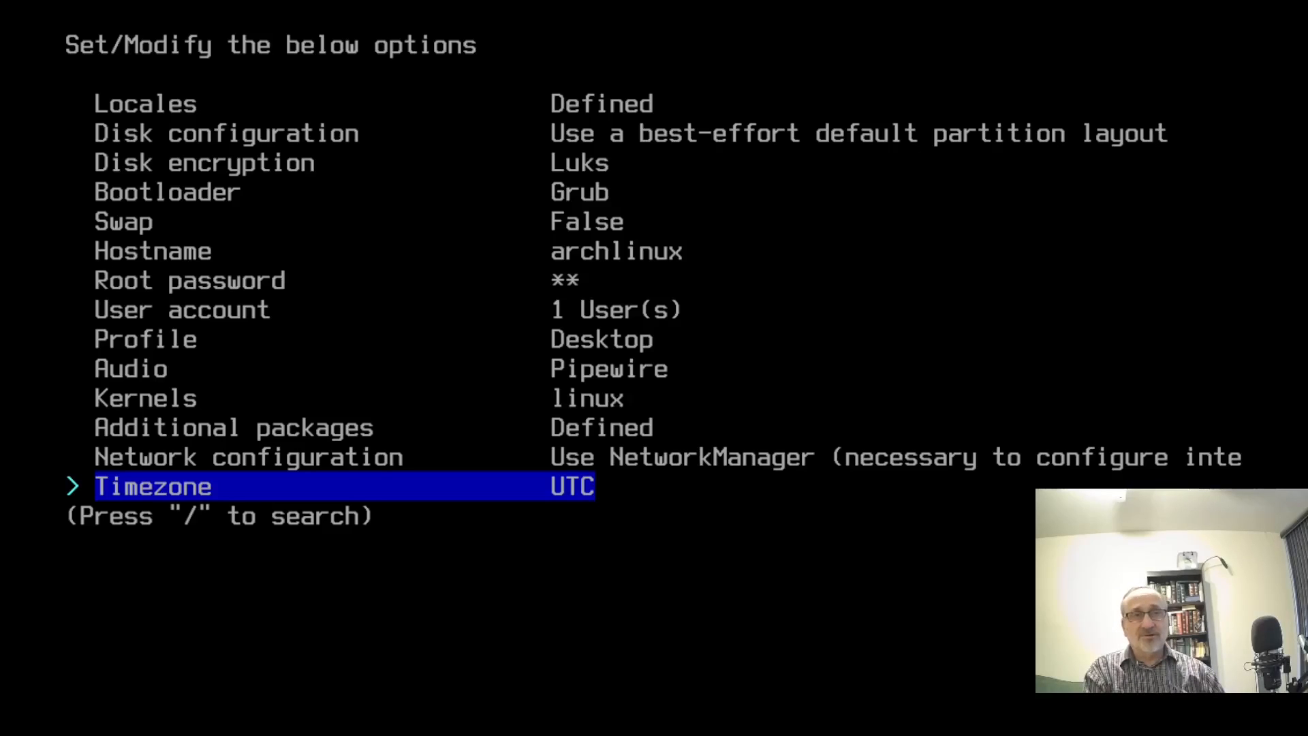
- Search the timezones for "cana" and set the timezone to Canada/Eastern
key(Return)
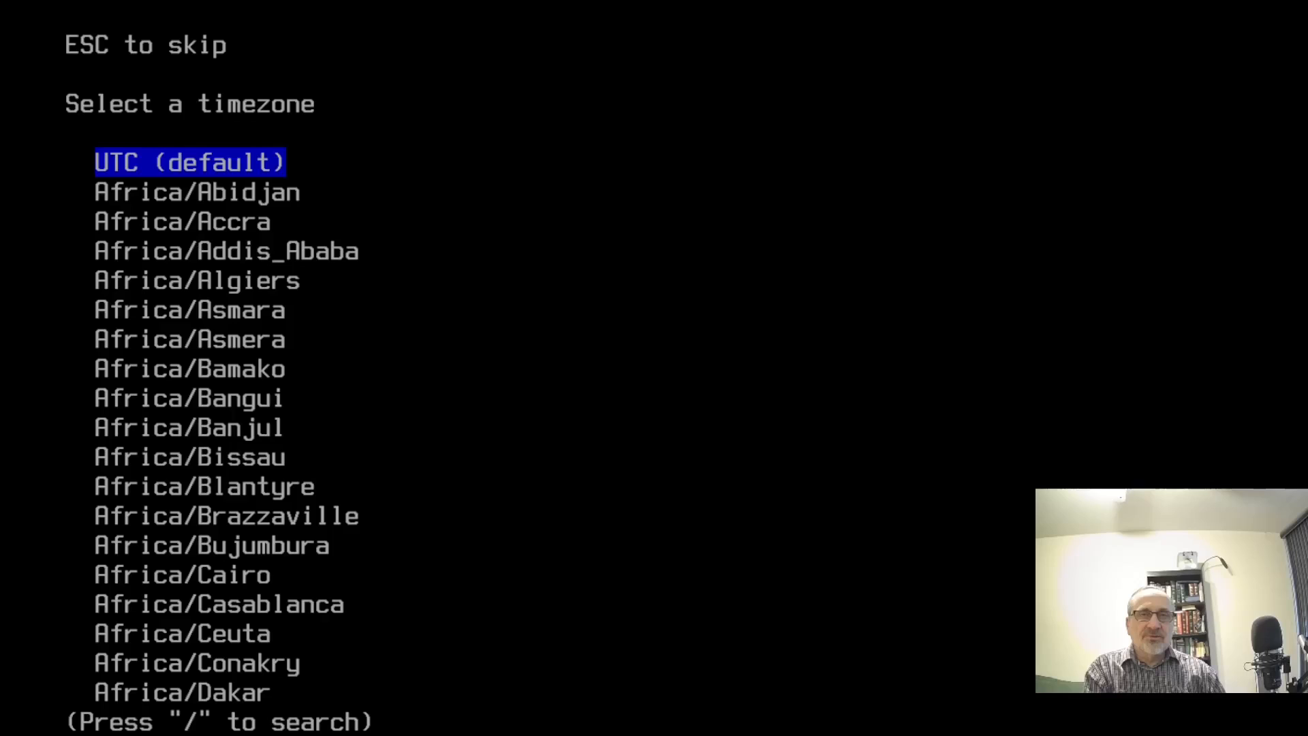
key(slash)
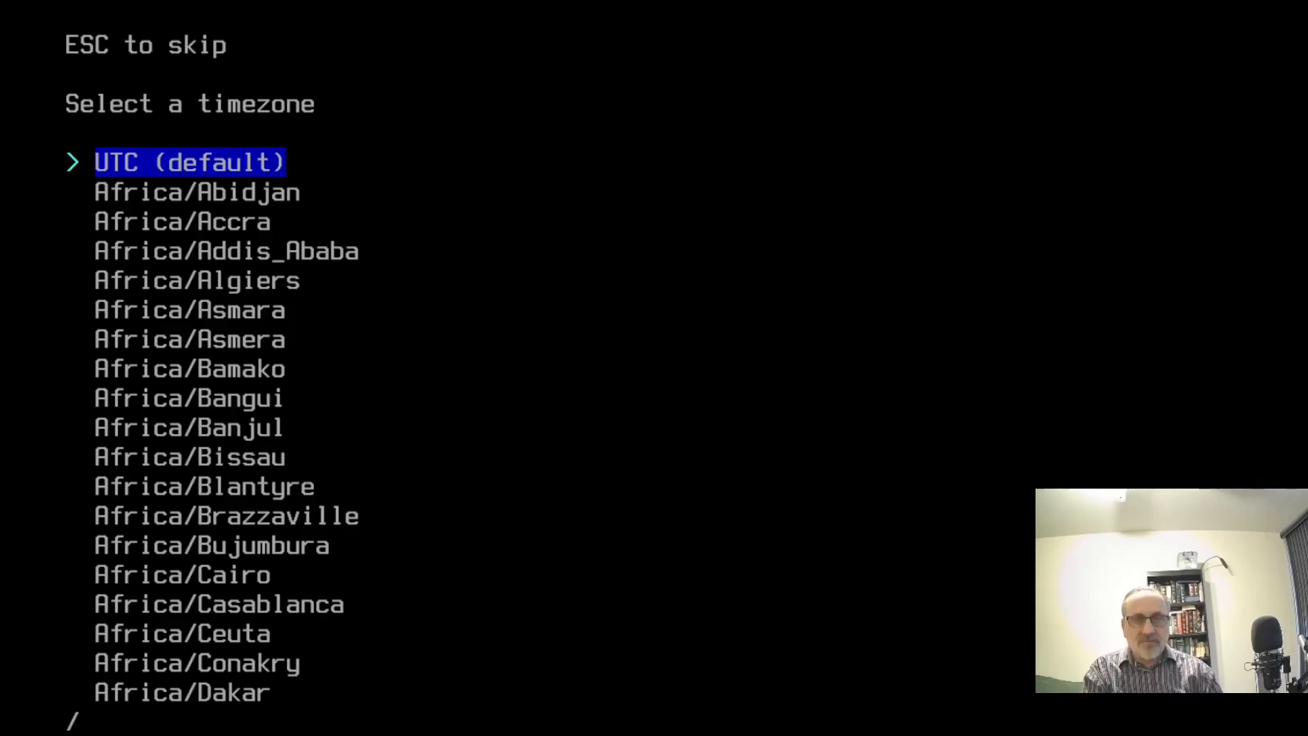
text(cana)
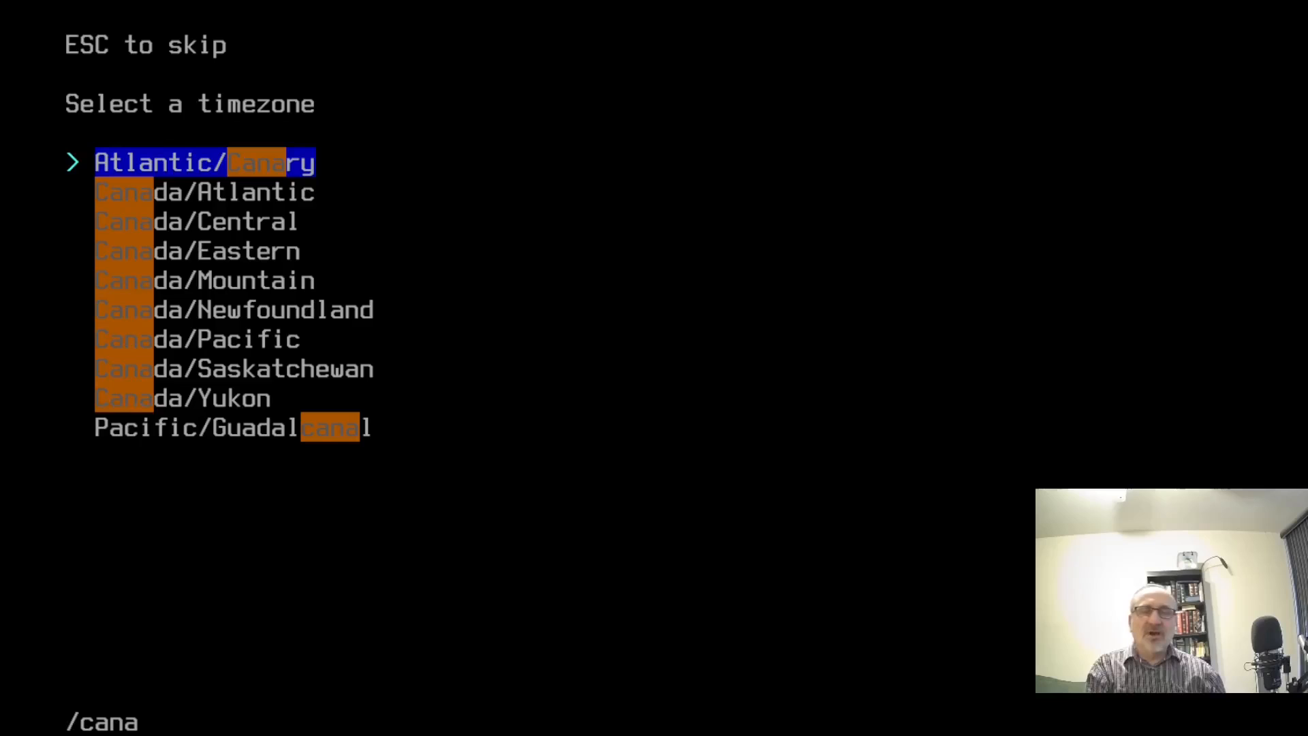
key(Down)
key(Down)
key(Down)
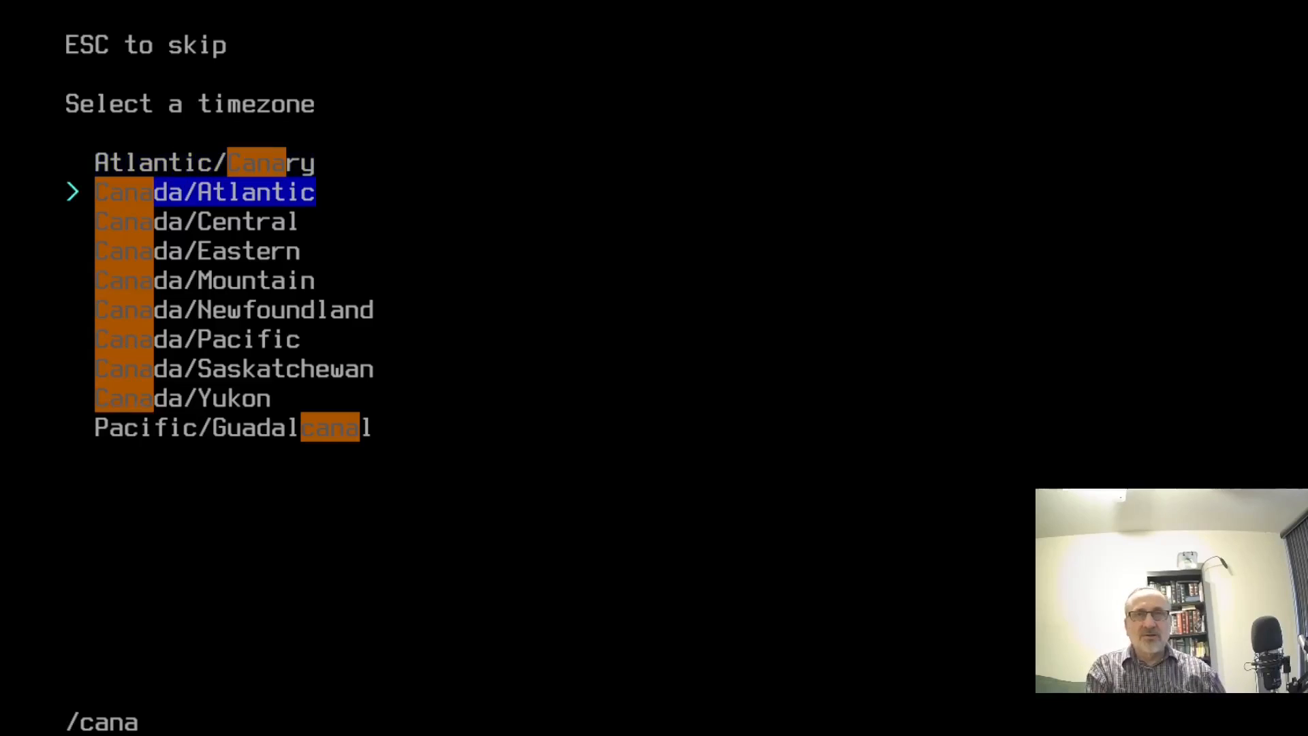
key(Return)
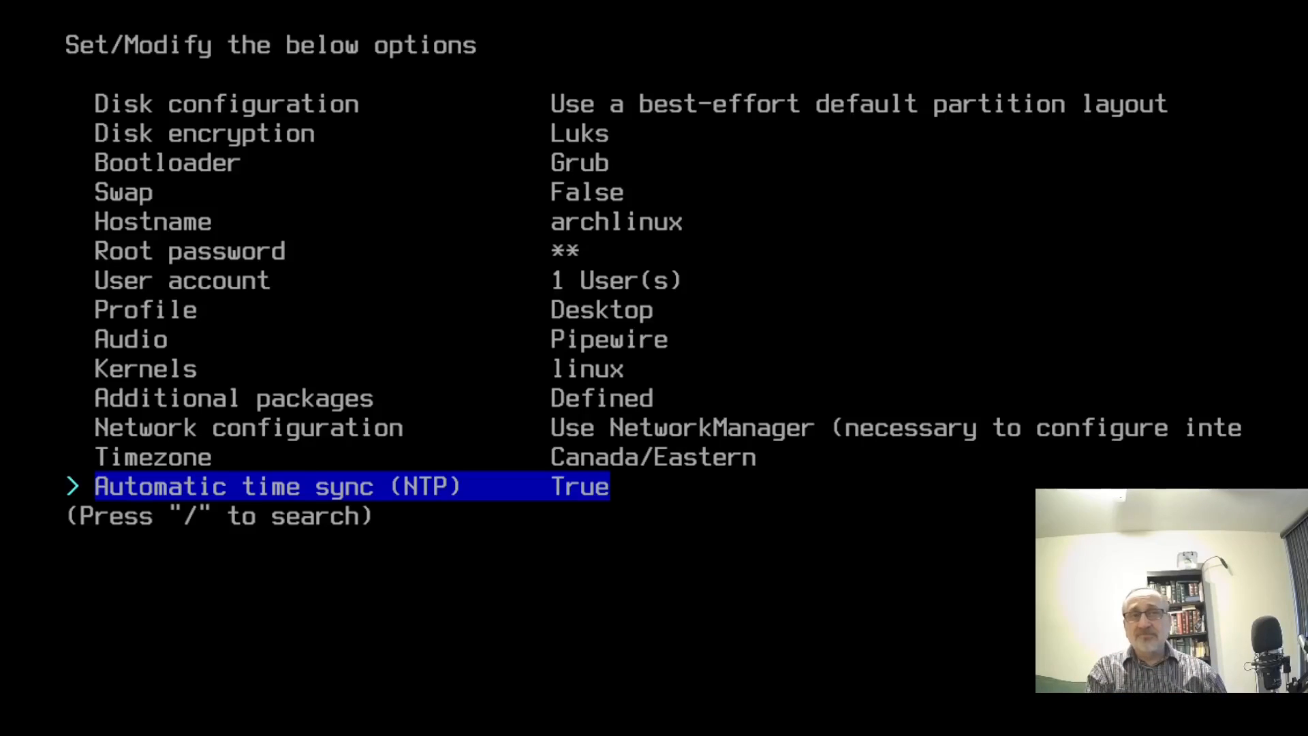
- Keep automatic time sync and optional repositories as they are, and start the installation with the listed configuration
key(Down)
key(Down)
key(Down)
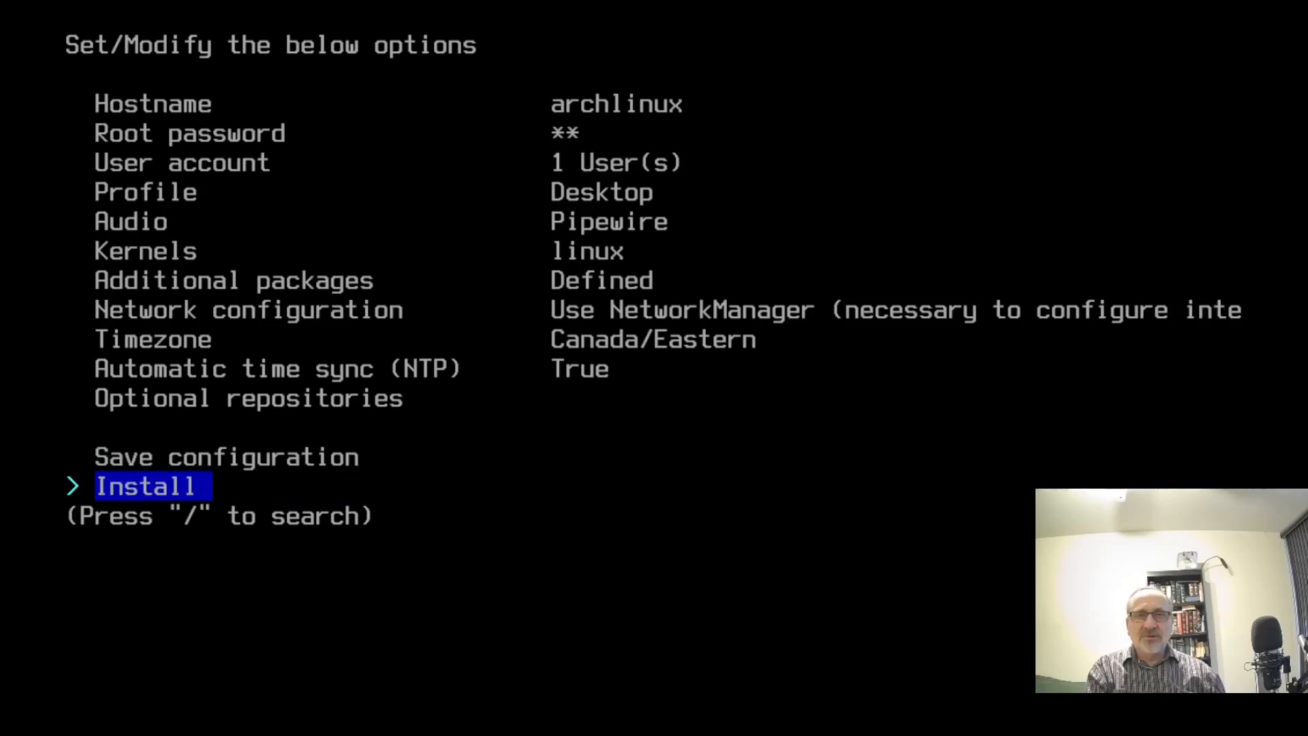
key(Return)
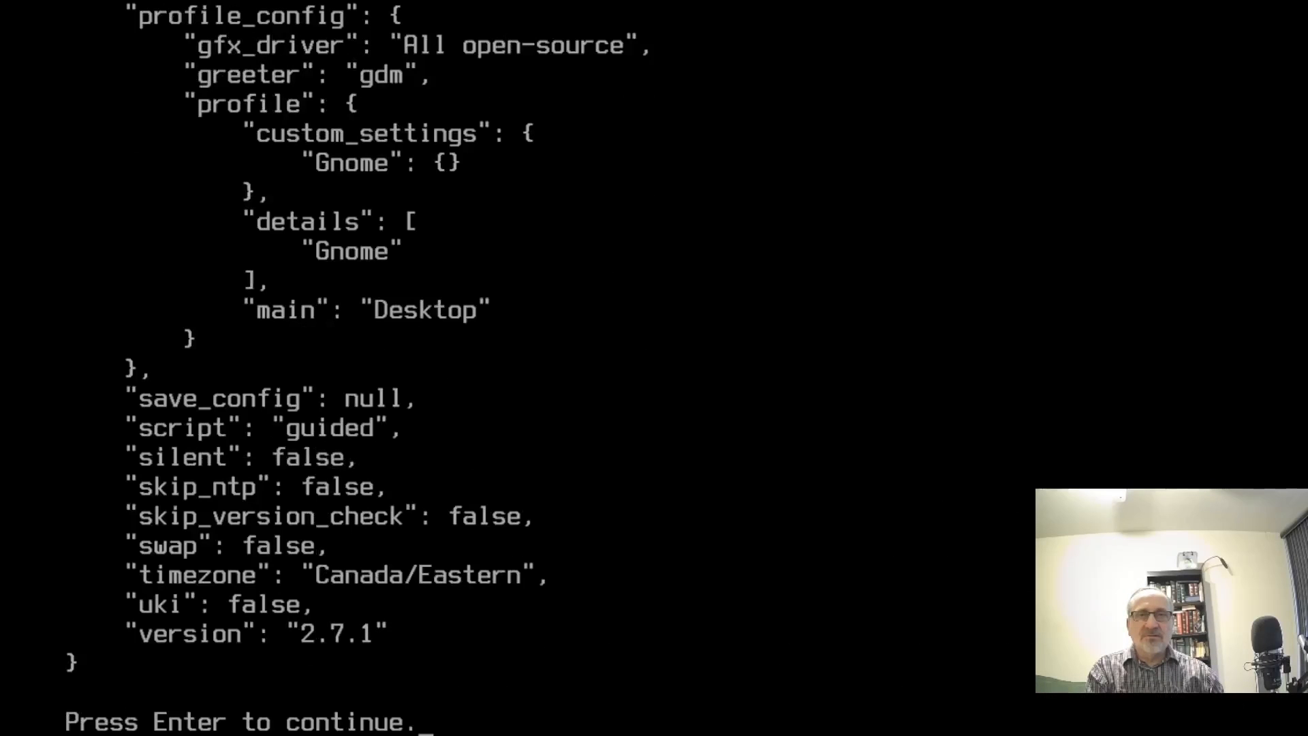
key(Return)
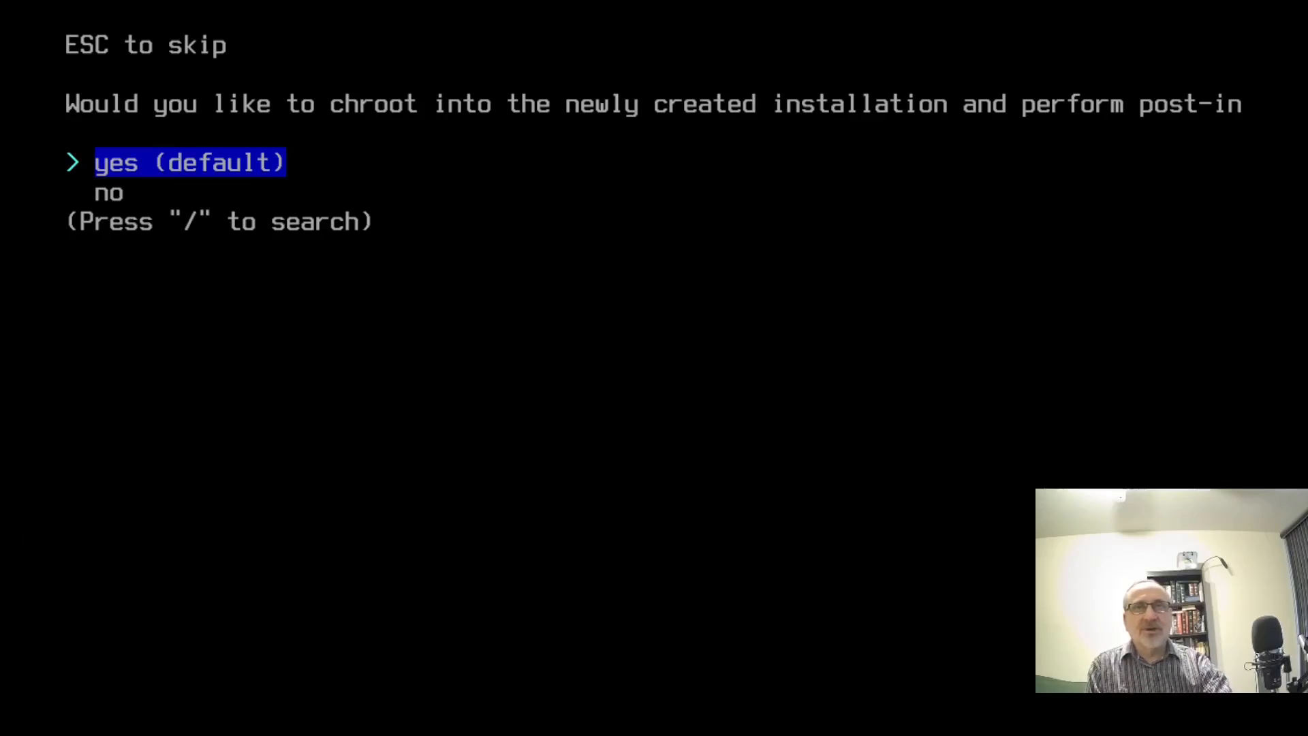
- Decline to chroot into the new installation and reboot the machine
key(Down)
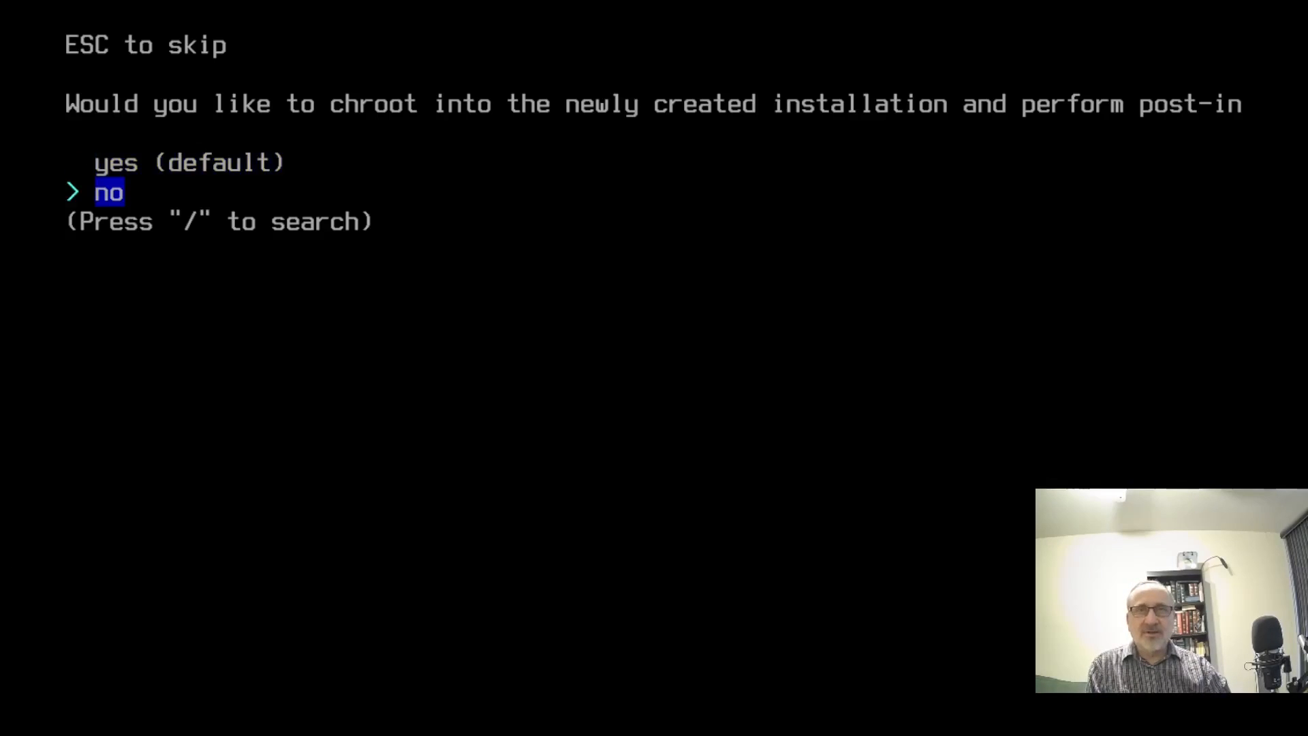
key(Return)
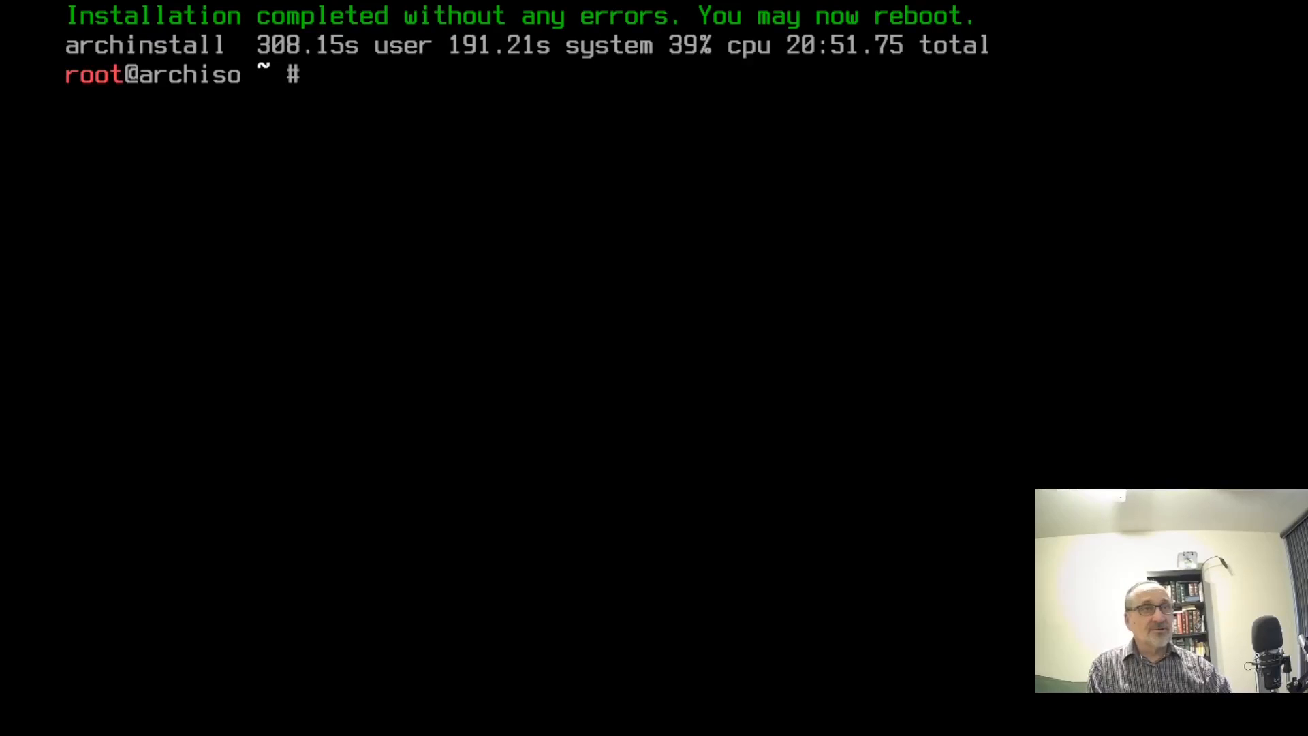
text(reboot)
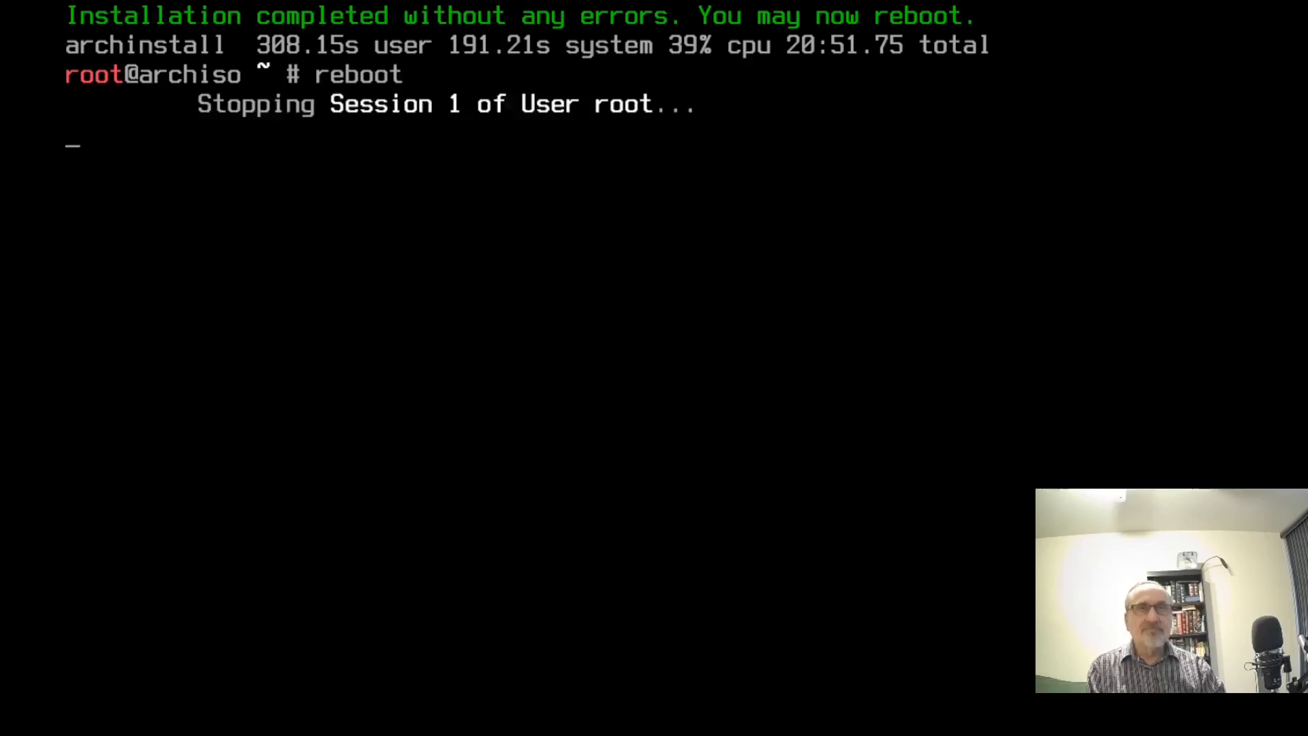
key(Return)
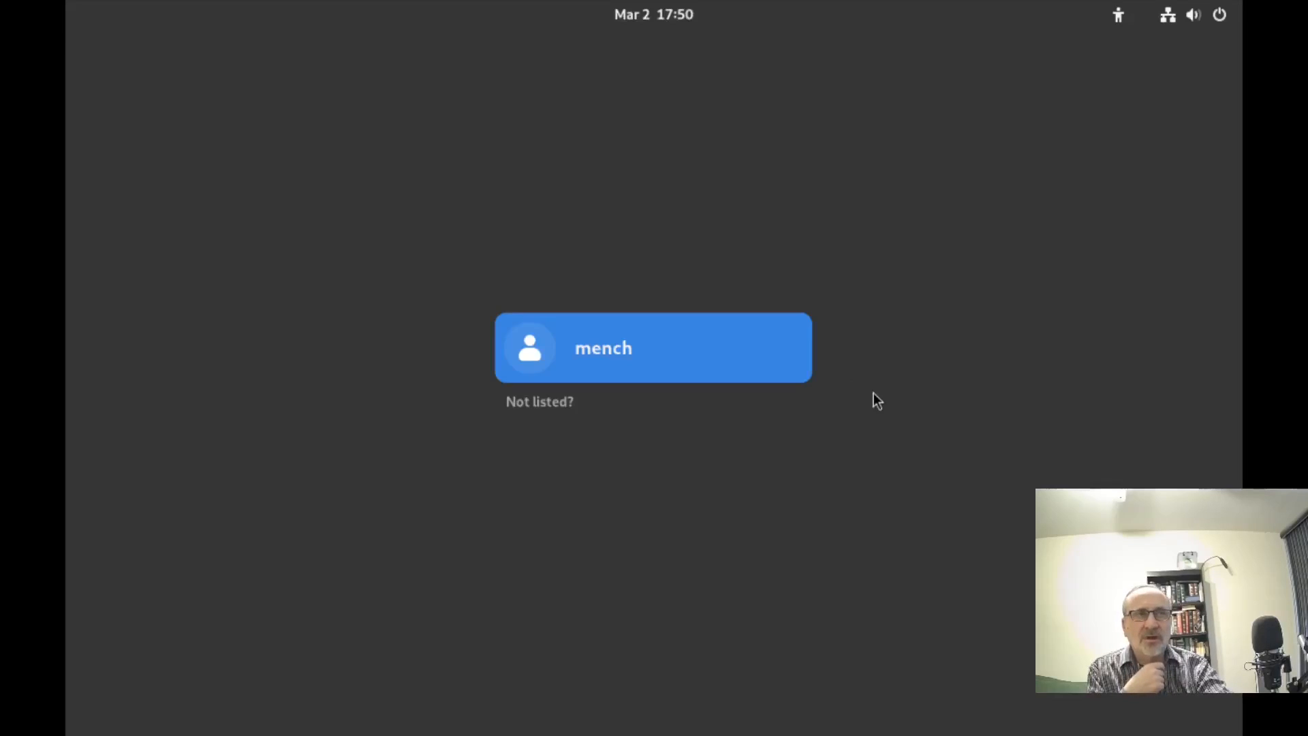
- Log in to the listed user account with its password
click(665, 347)
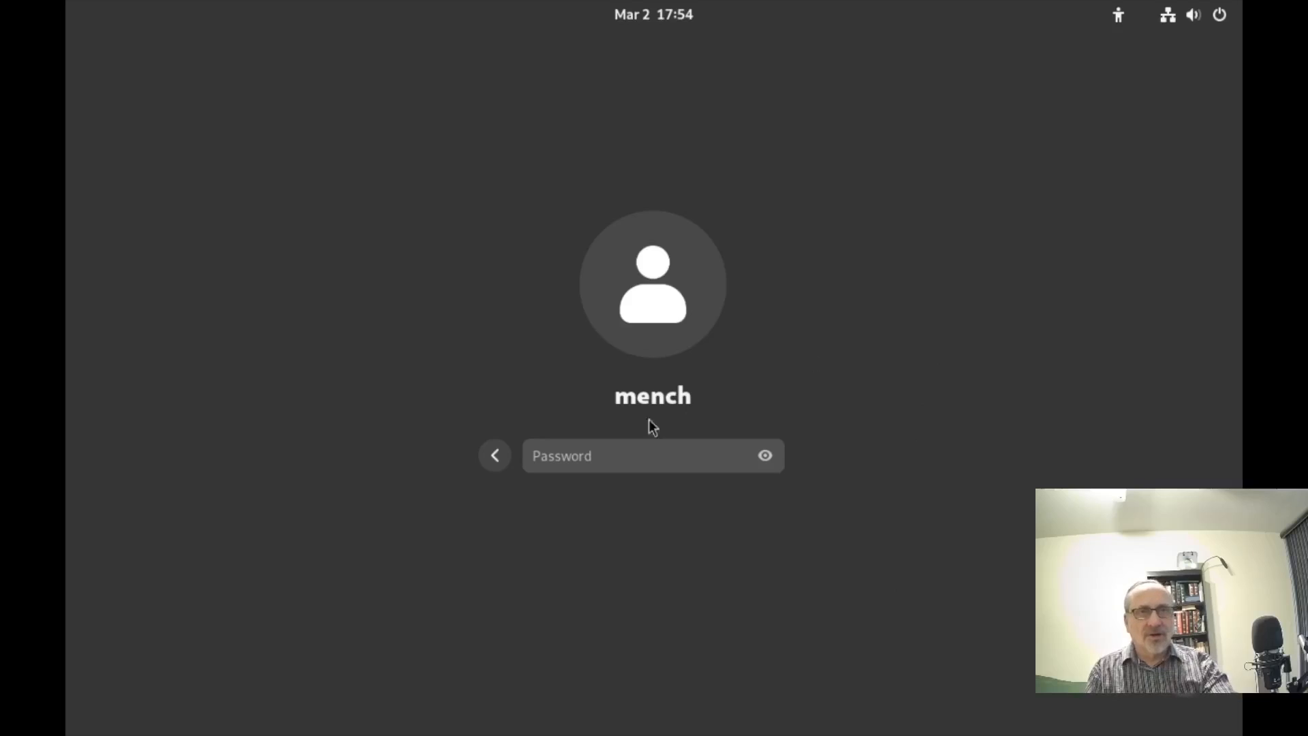
click(568, 451)
text(••)
key(Return)
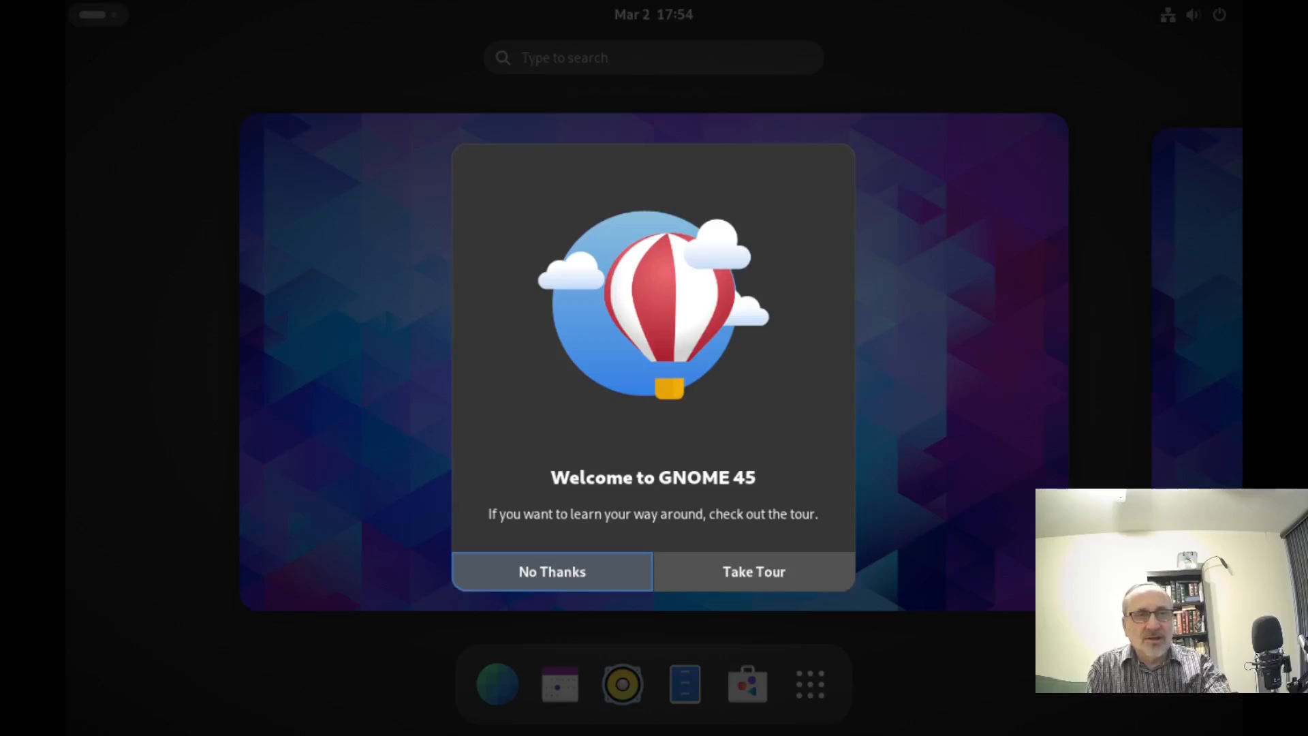
- Decline the GNOME welcome tour, leave the activities overview, and open the desktop's display settings
click(561, 571)
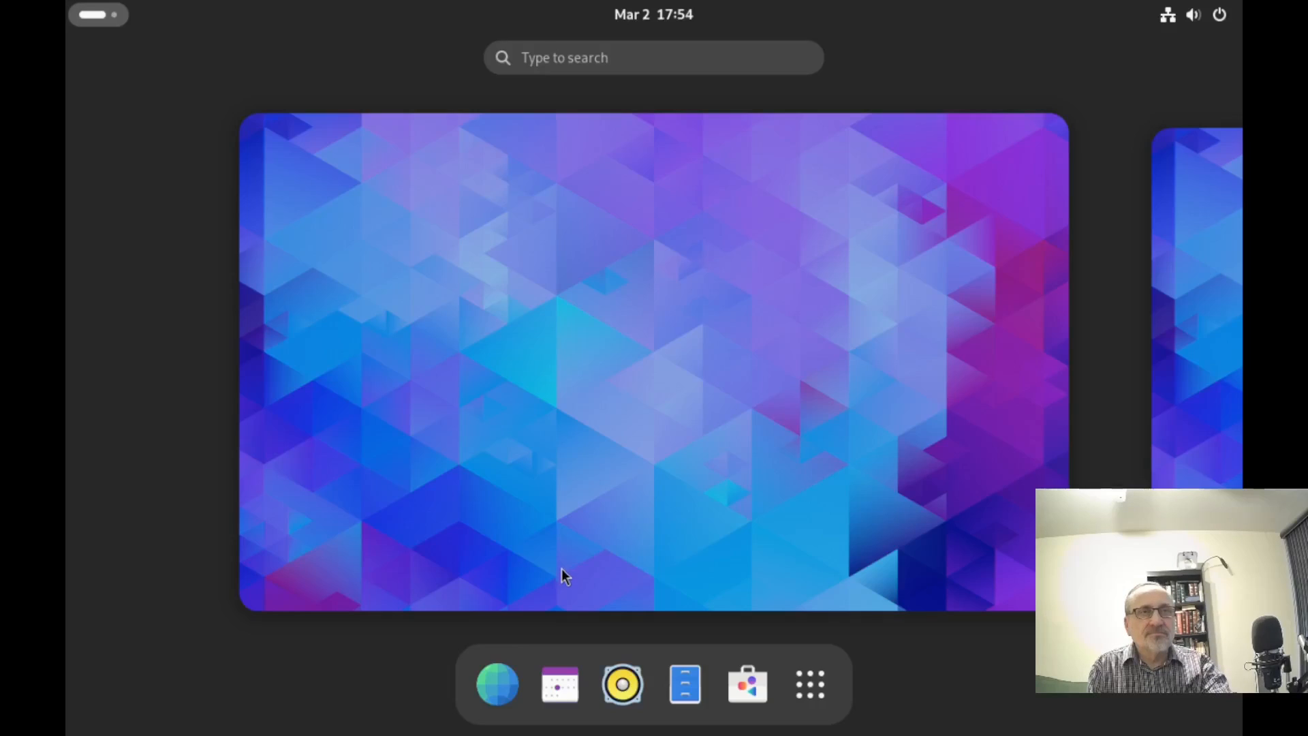
click(675, 261)
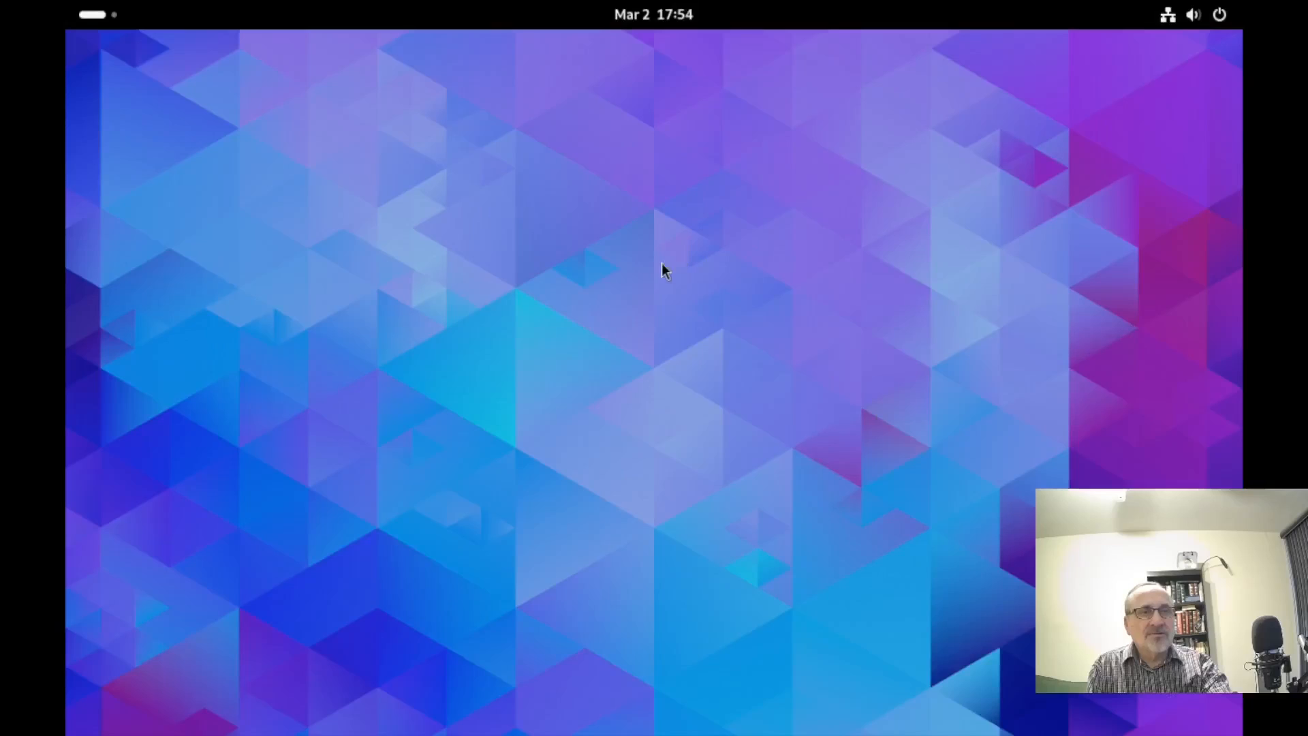
right_click(526, 277)
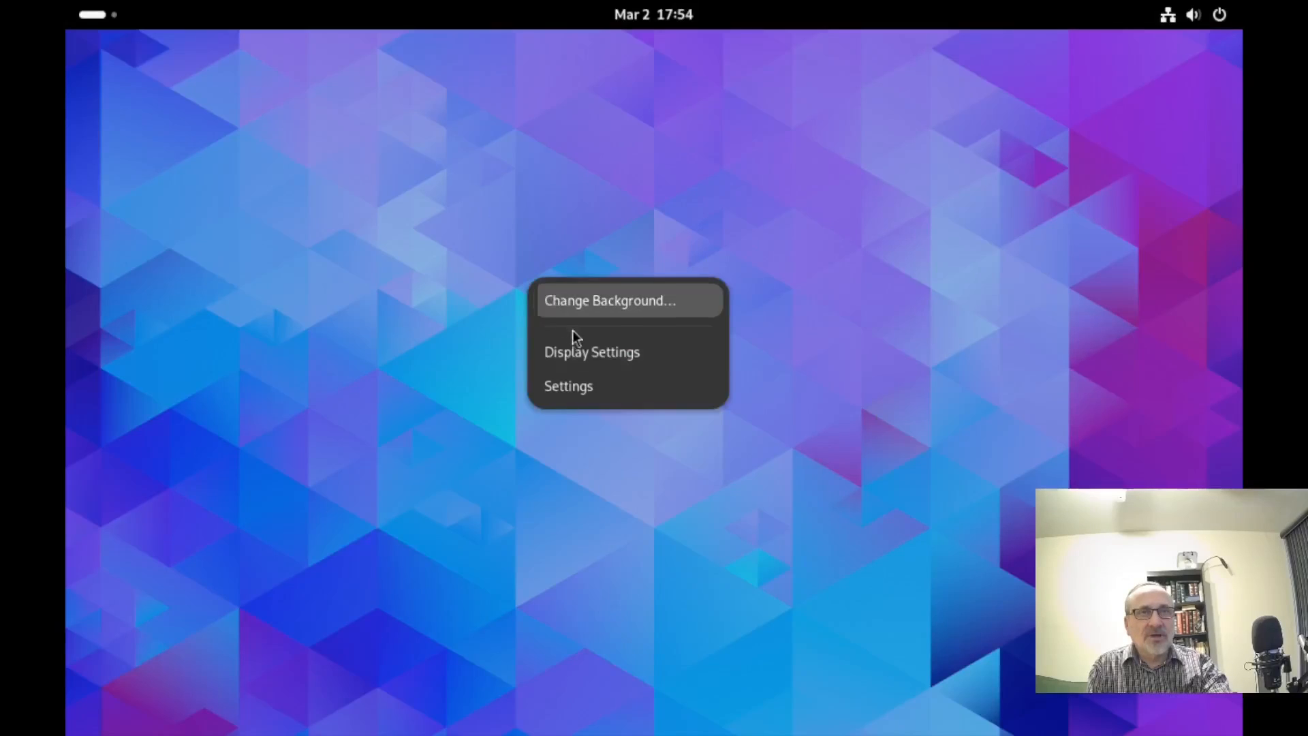
click(622, 358)
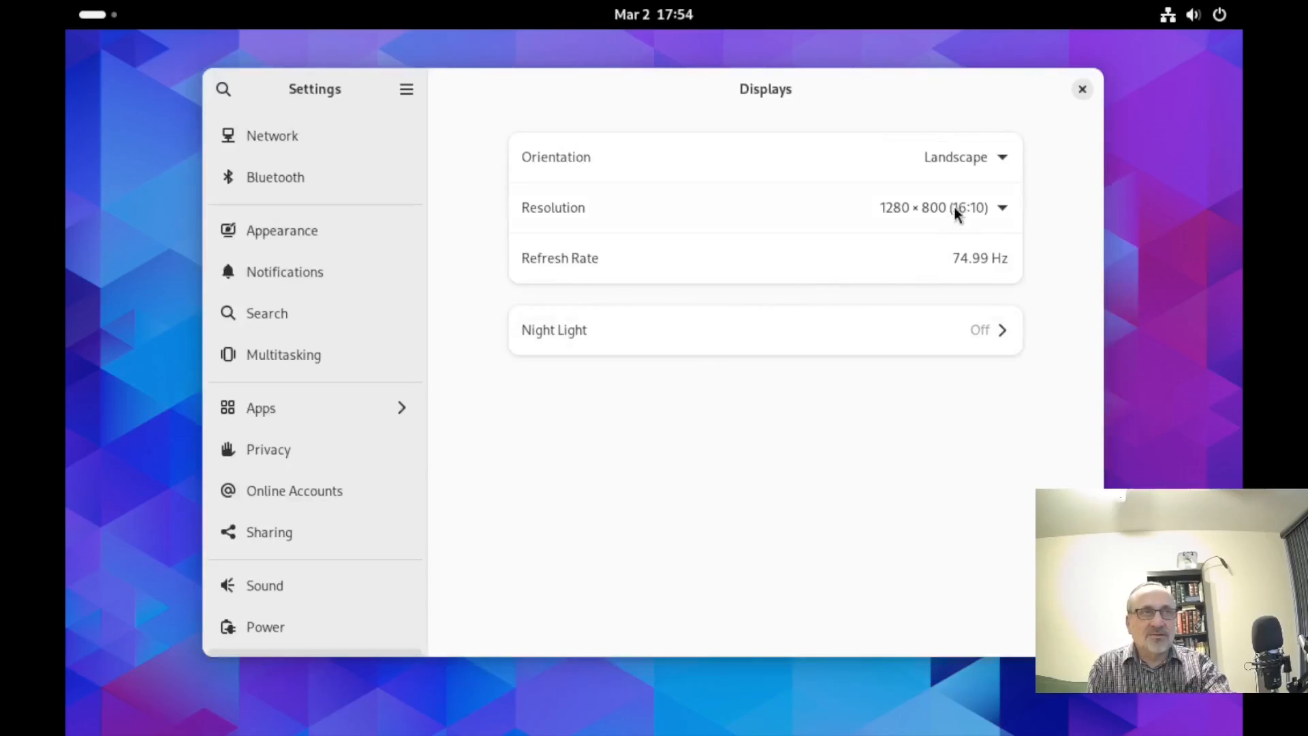
- Set the display resolution to 1360 × 768 (16:9), keep the new display settings, and close the settings window
click(954, 205)
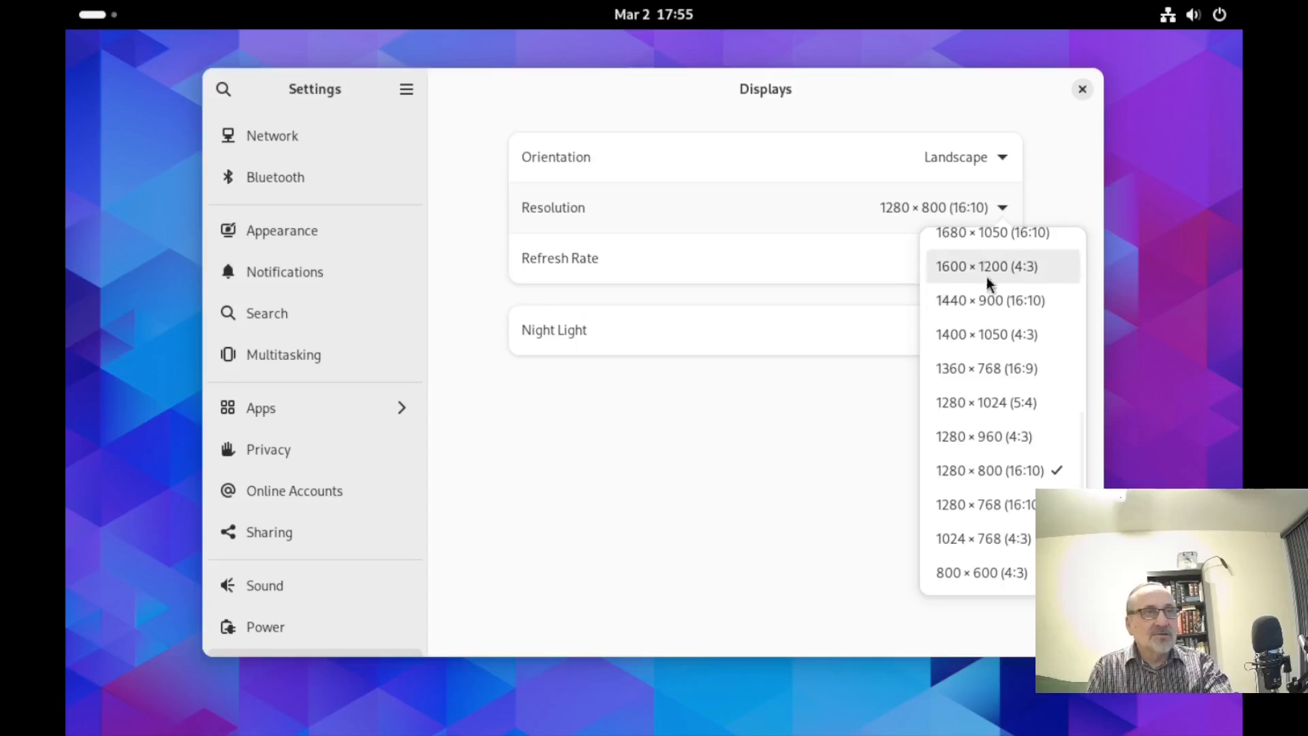
click(984, 369)
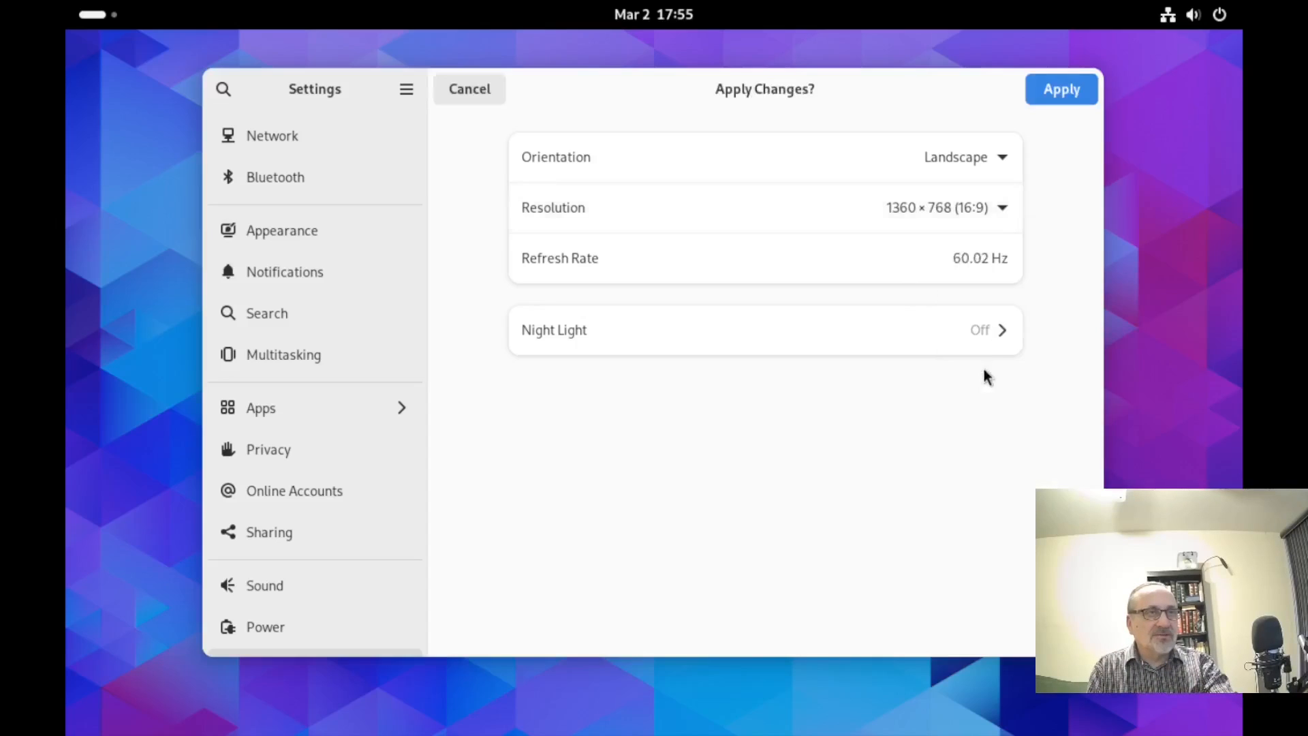
click(1063, 90)
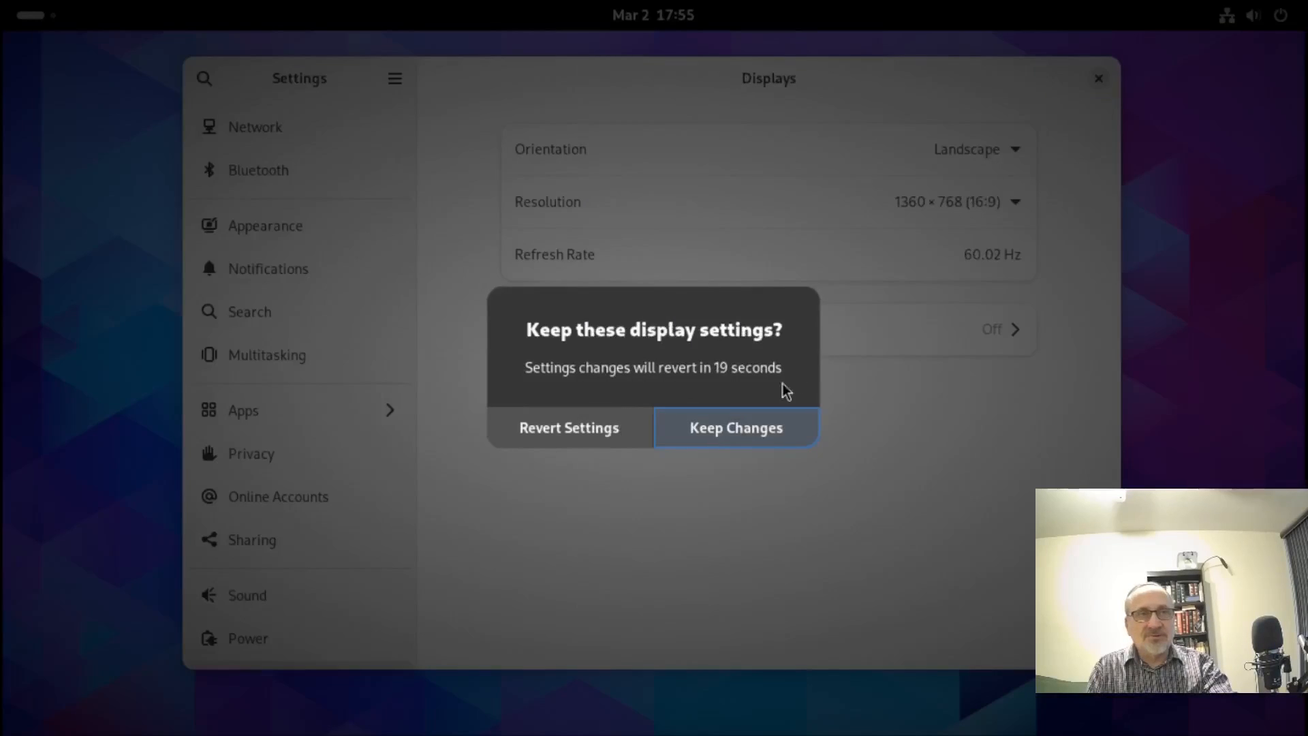
click(709, 441)
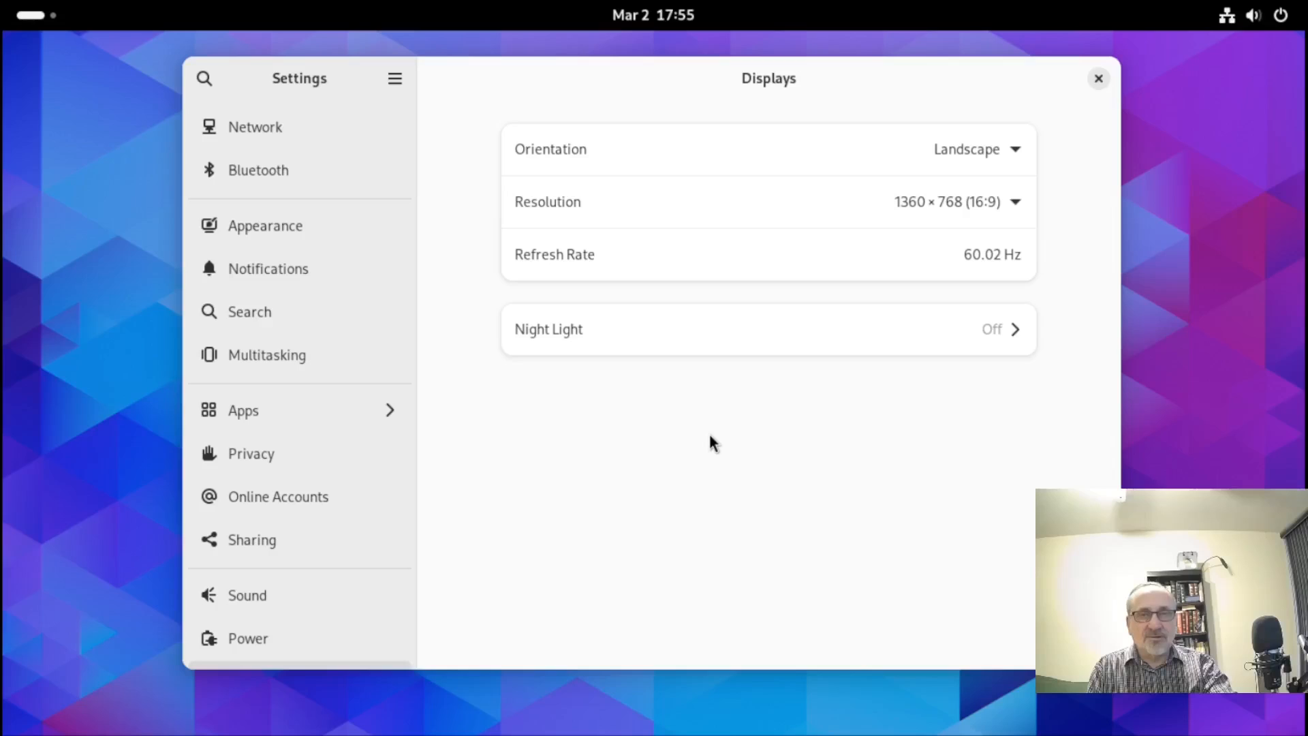
click(1098, 79)
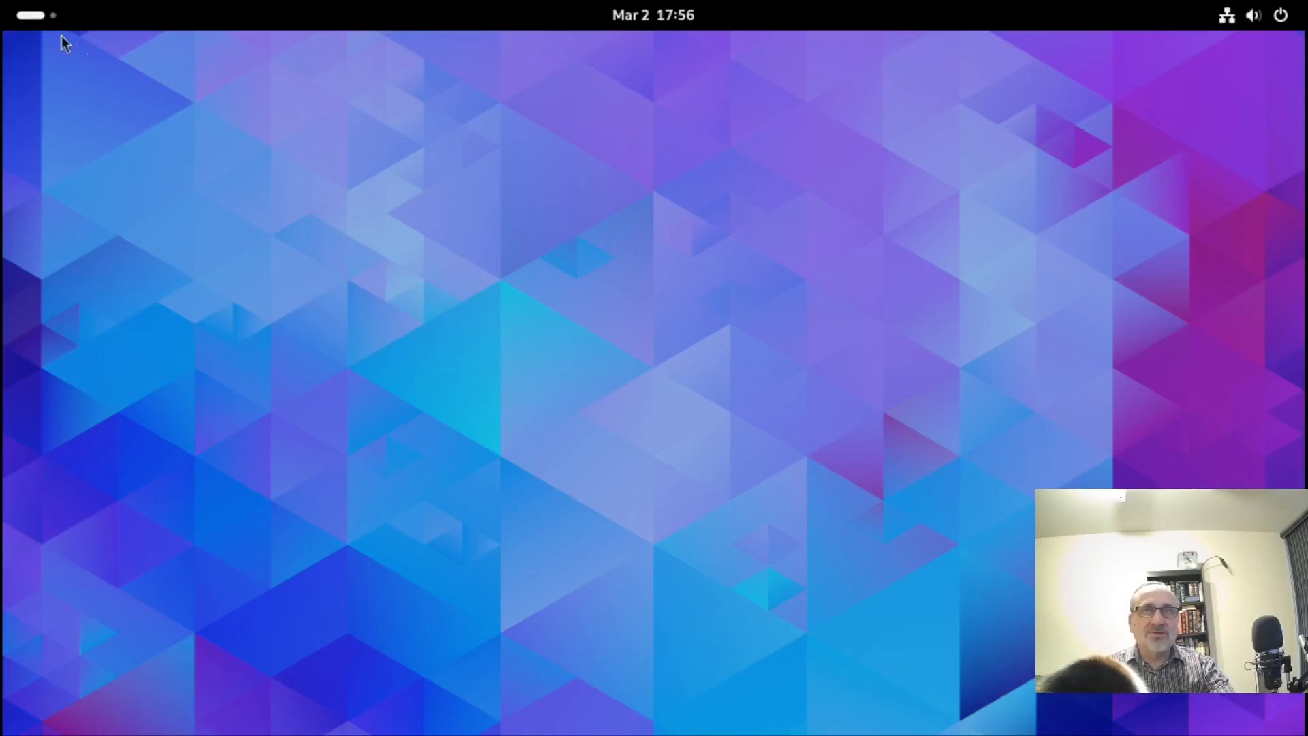
- Look through the activities overview and the installed applications, and return to the desktop
click(29, 15)
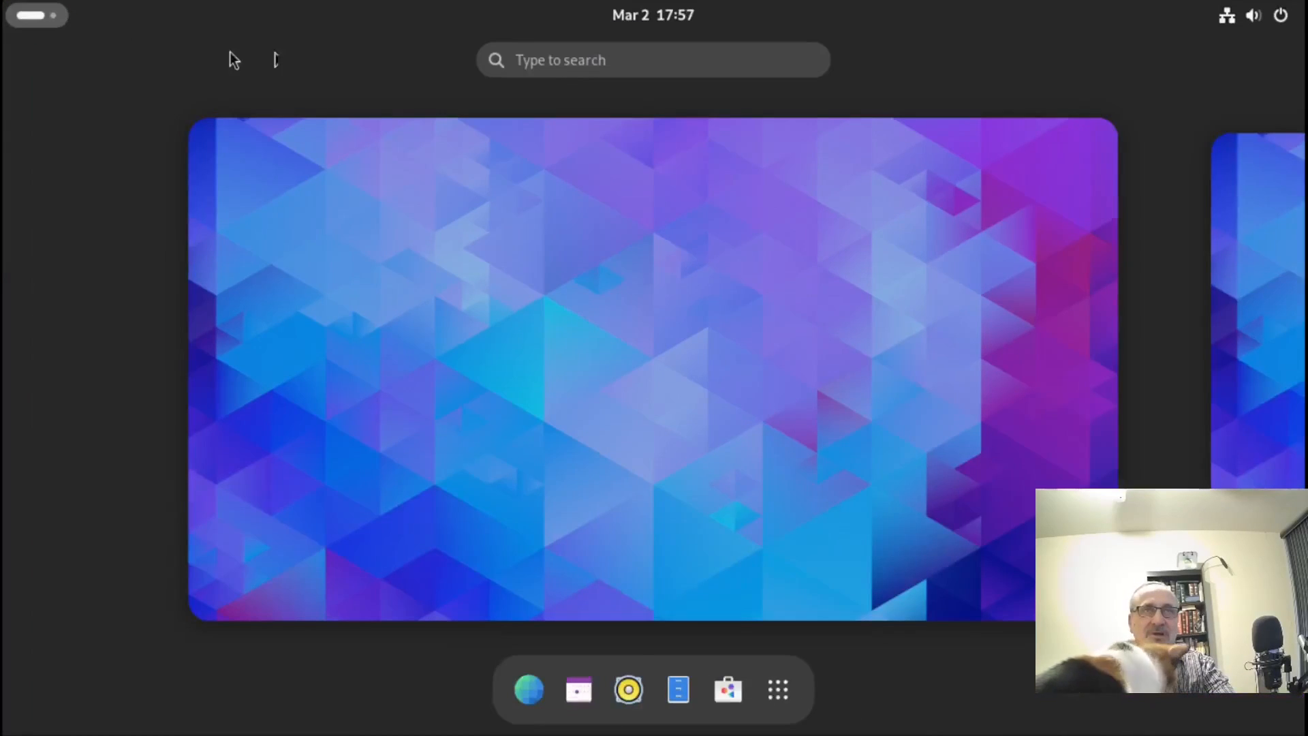
click(593, 57)
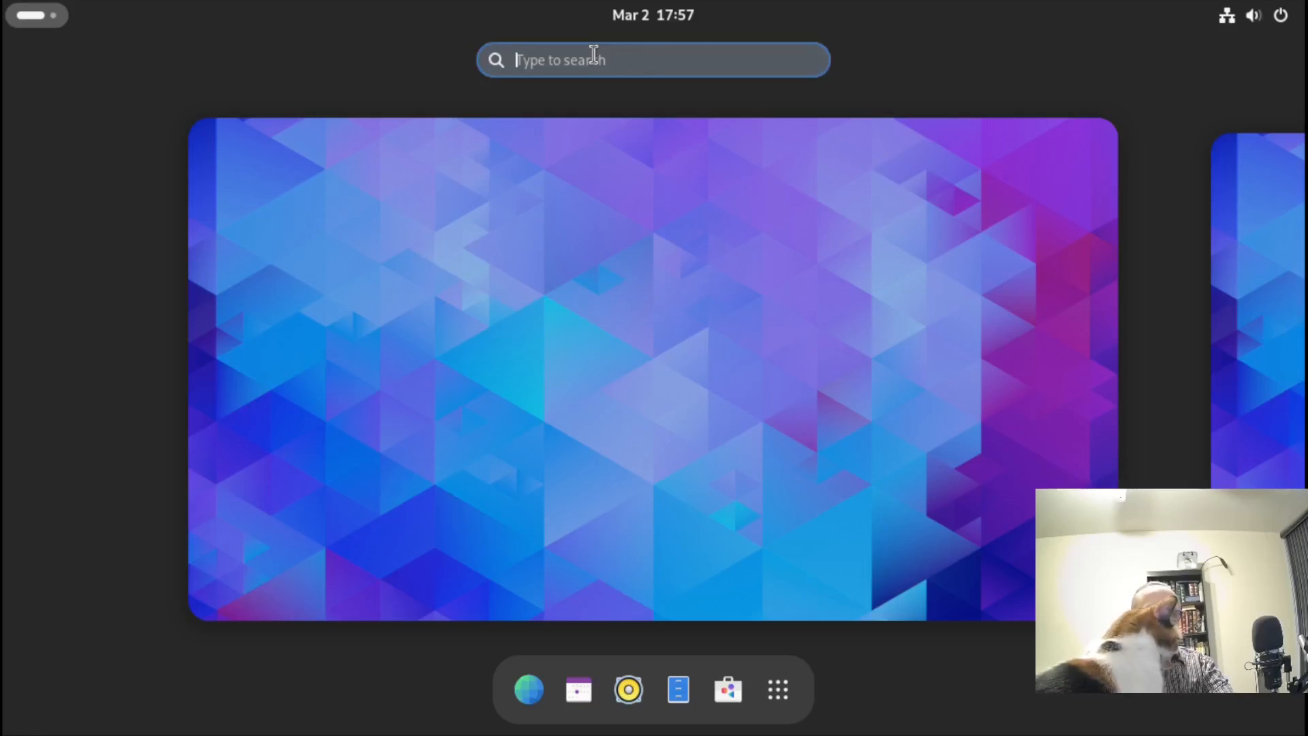
click(788, 692)
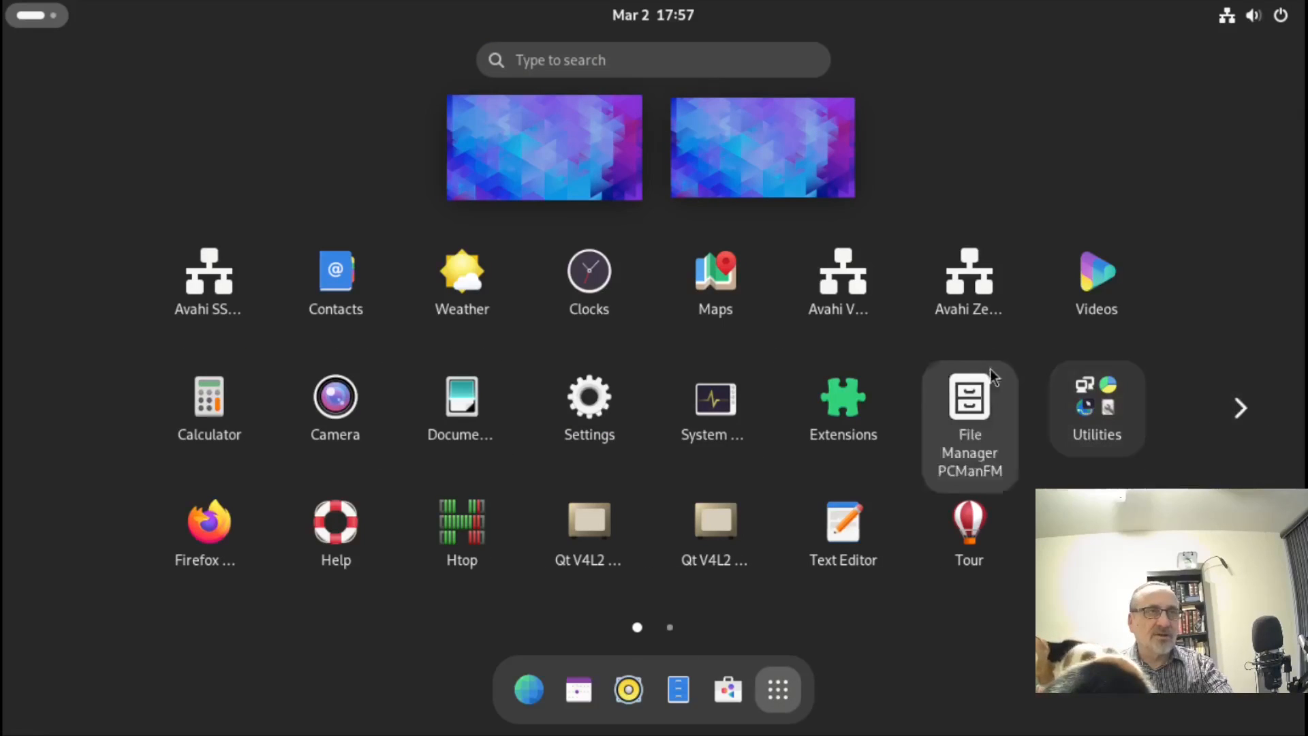
click(30, 15)
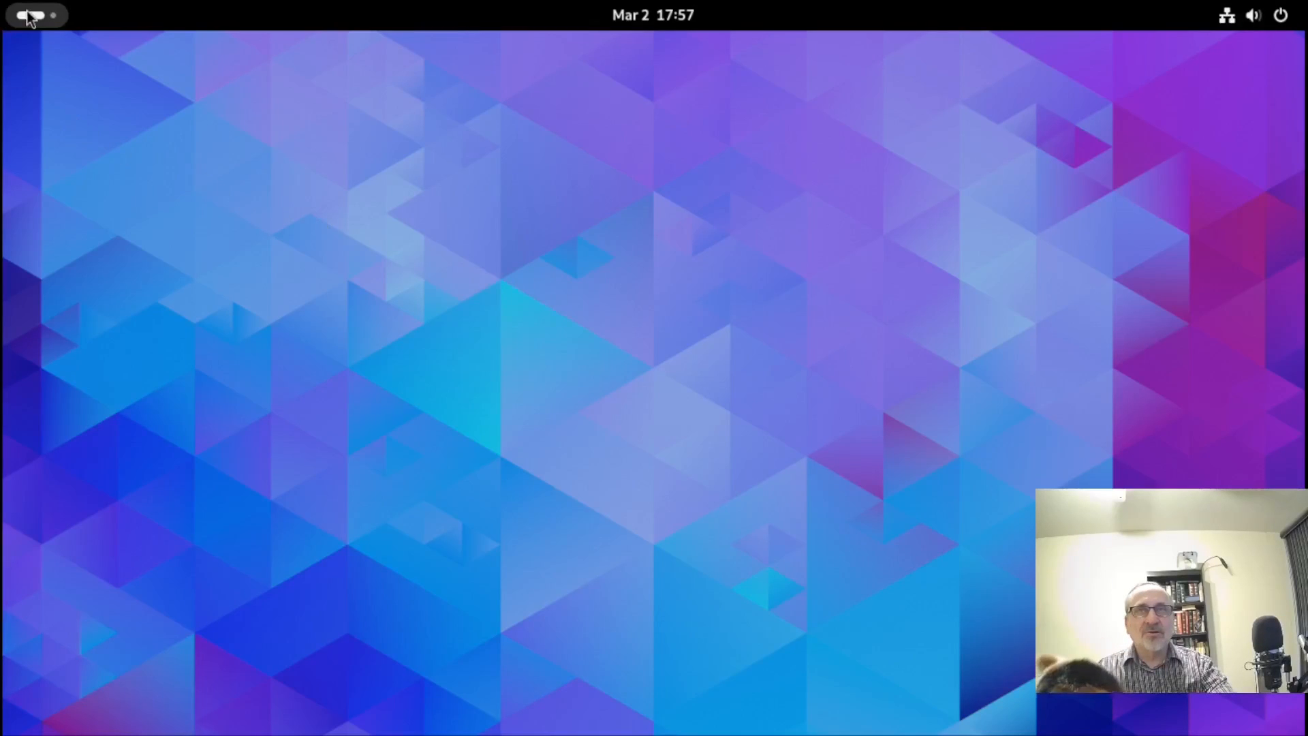
click(28, 15)
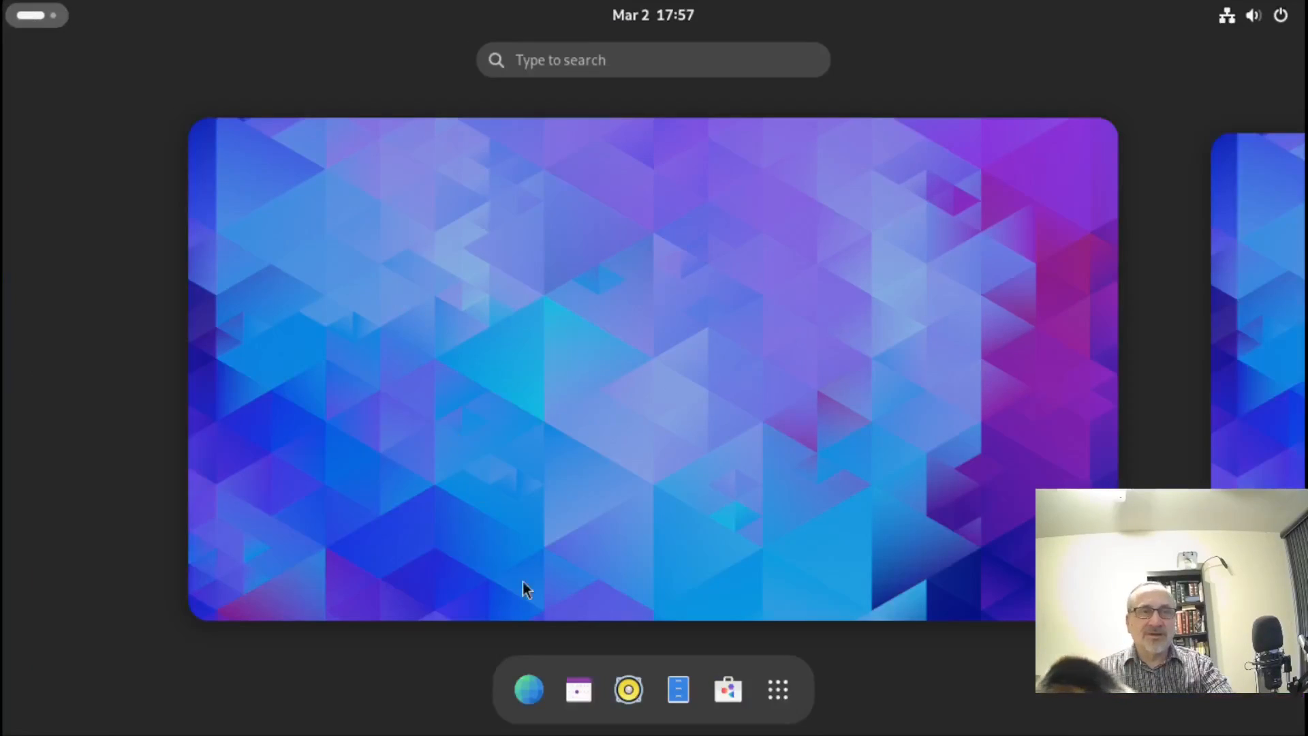
click(31, 15)
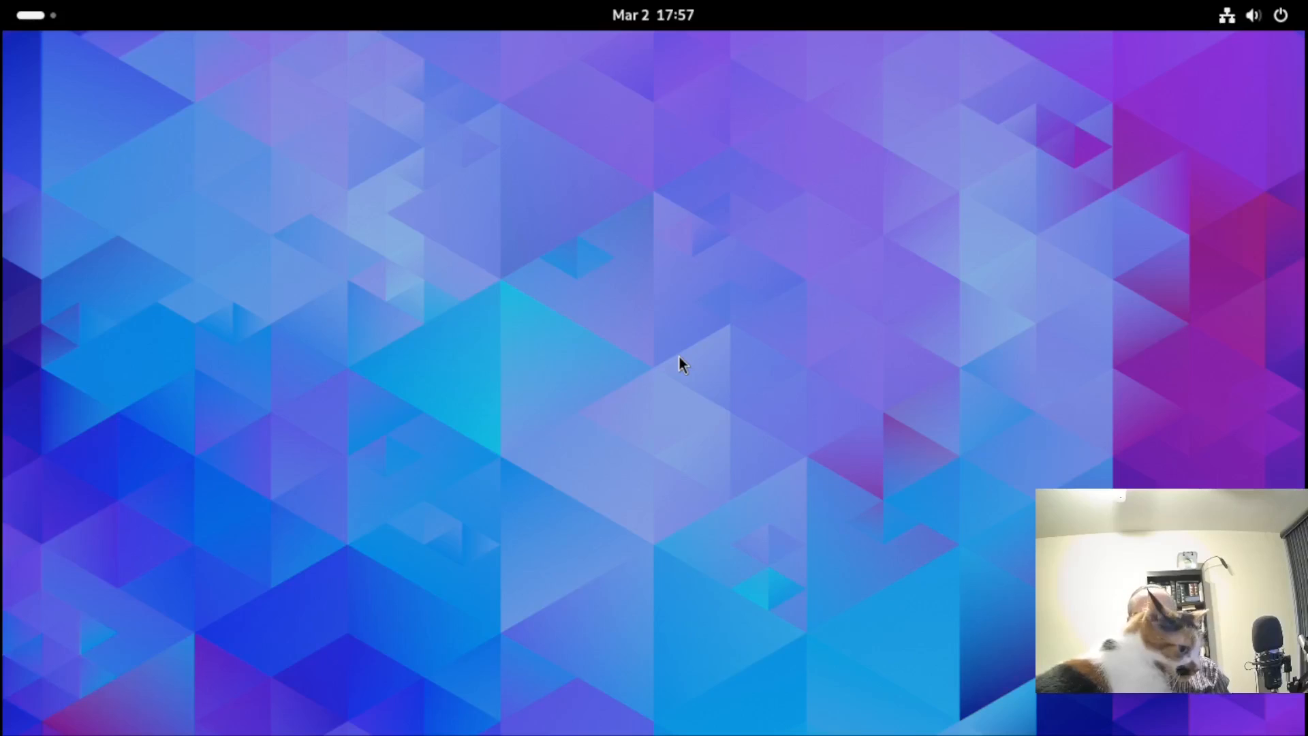
- Open XTerm from the installed applications and maximize its window
key(super)
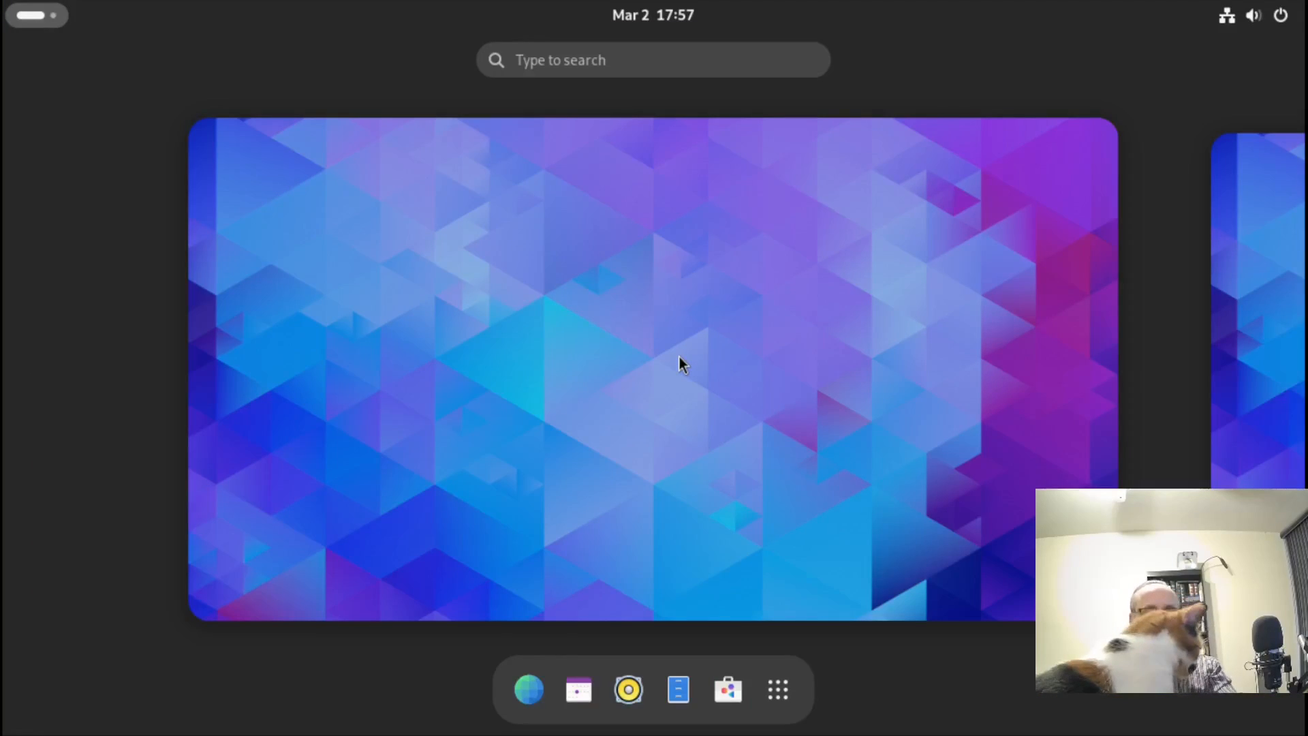
click(594, 59)
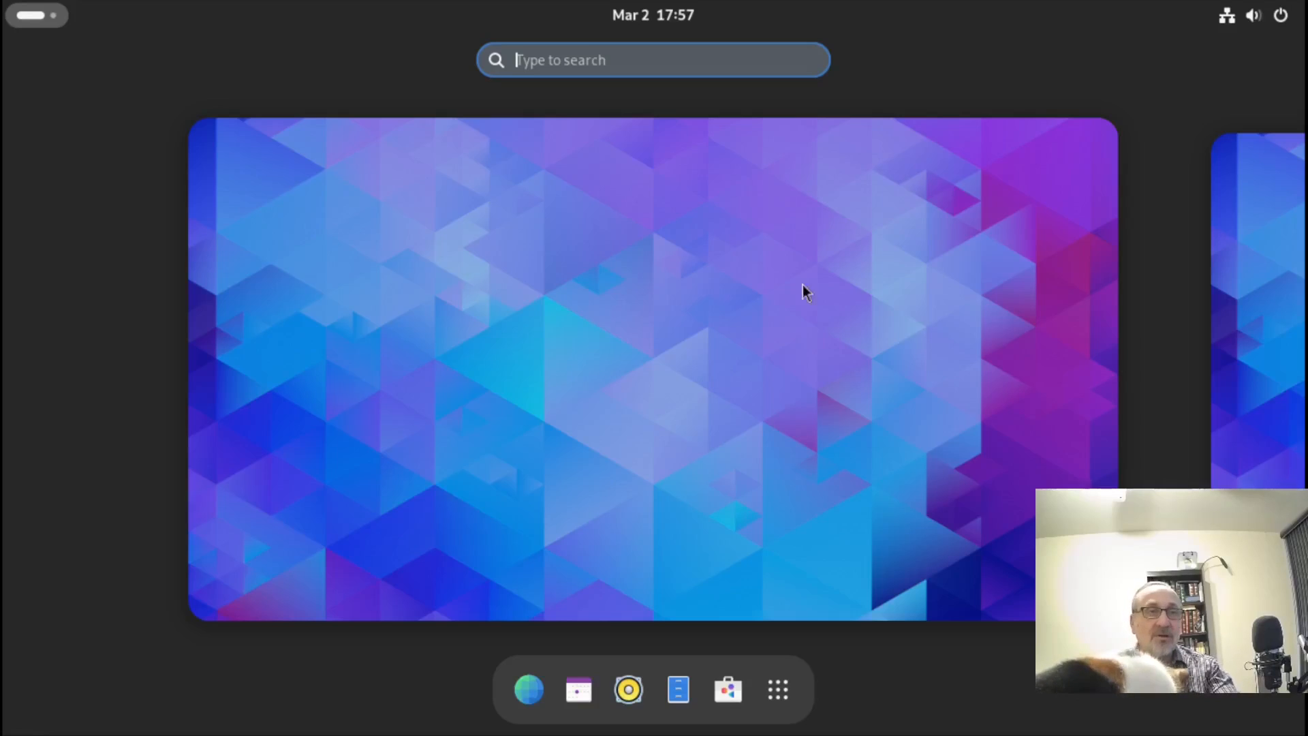
click(782, 702)
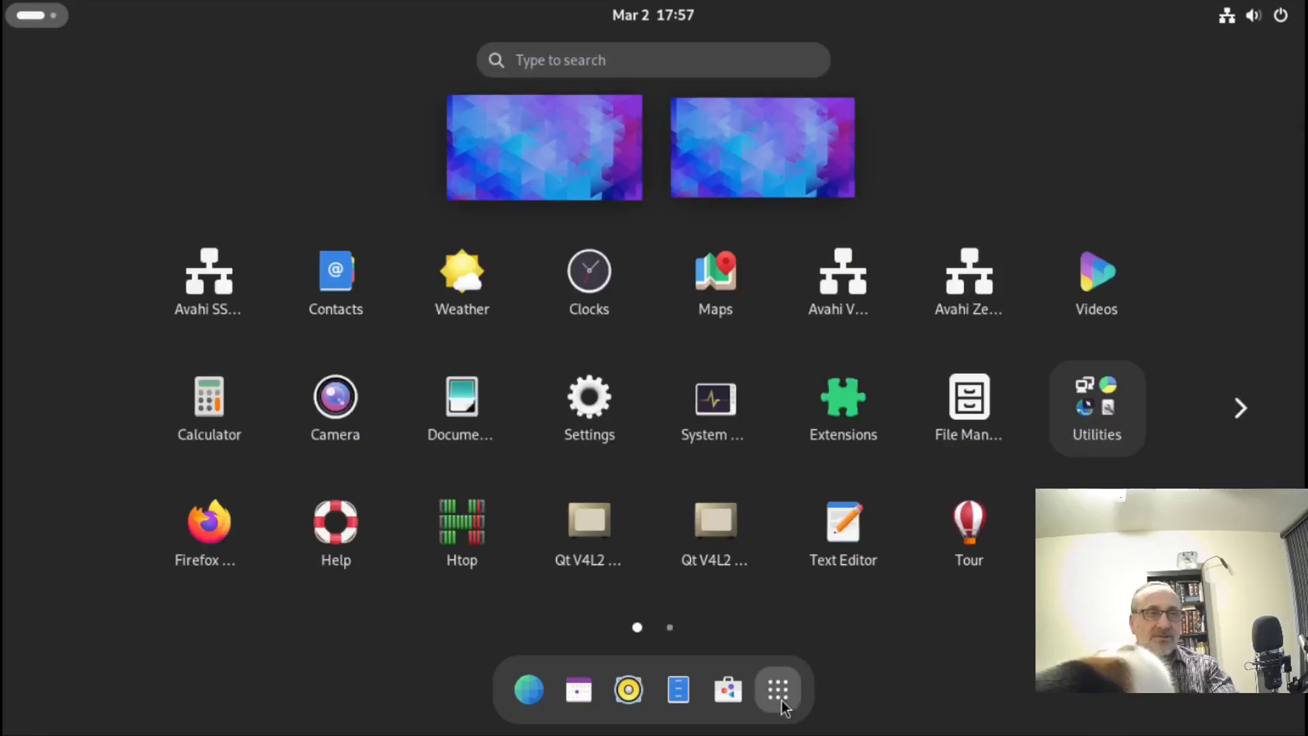
click(1251, 404)
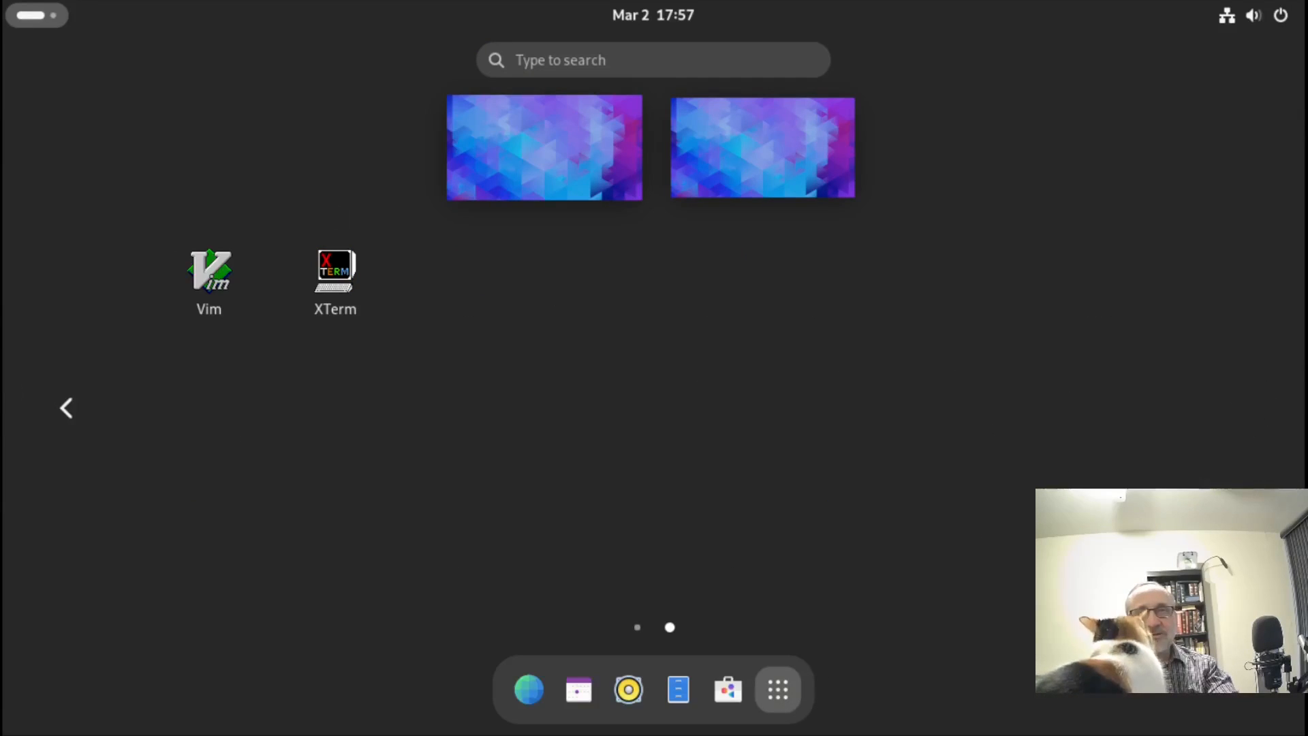
click(66, 408)
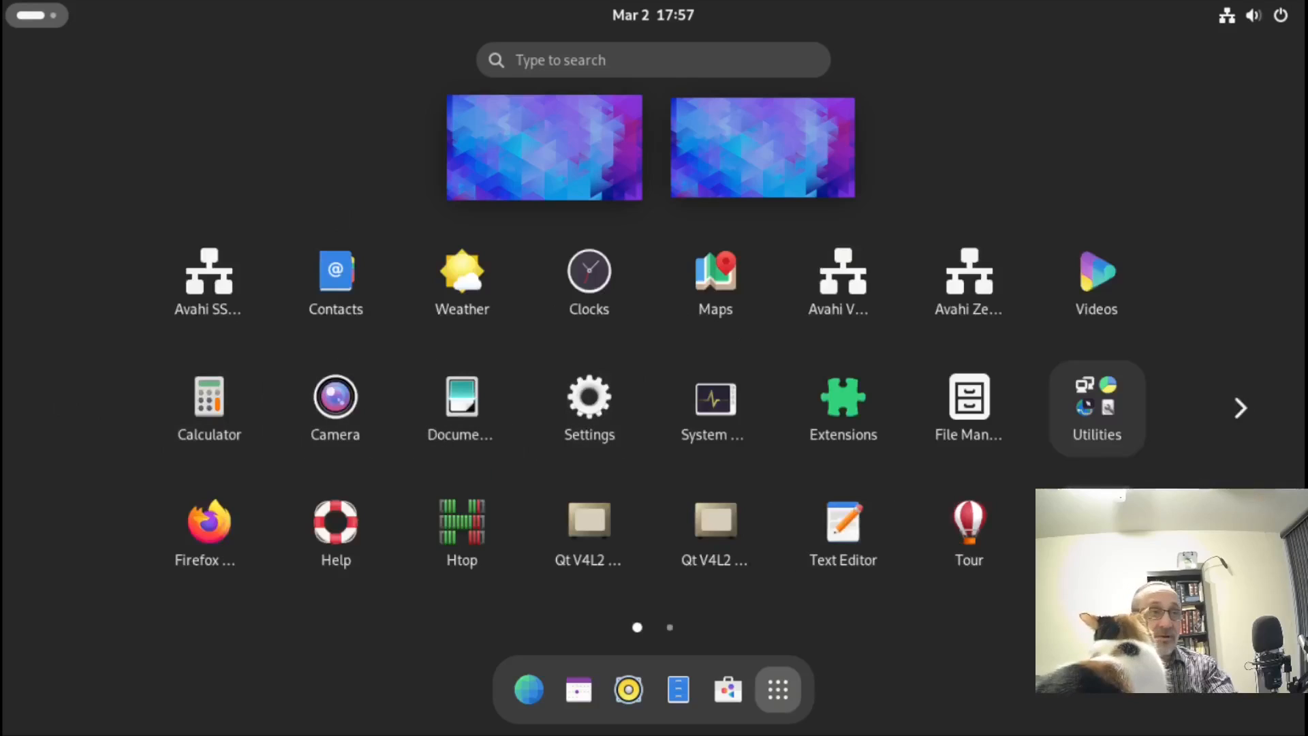
key(super)
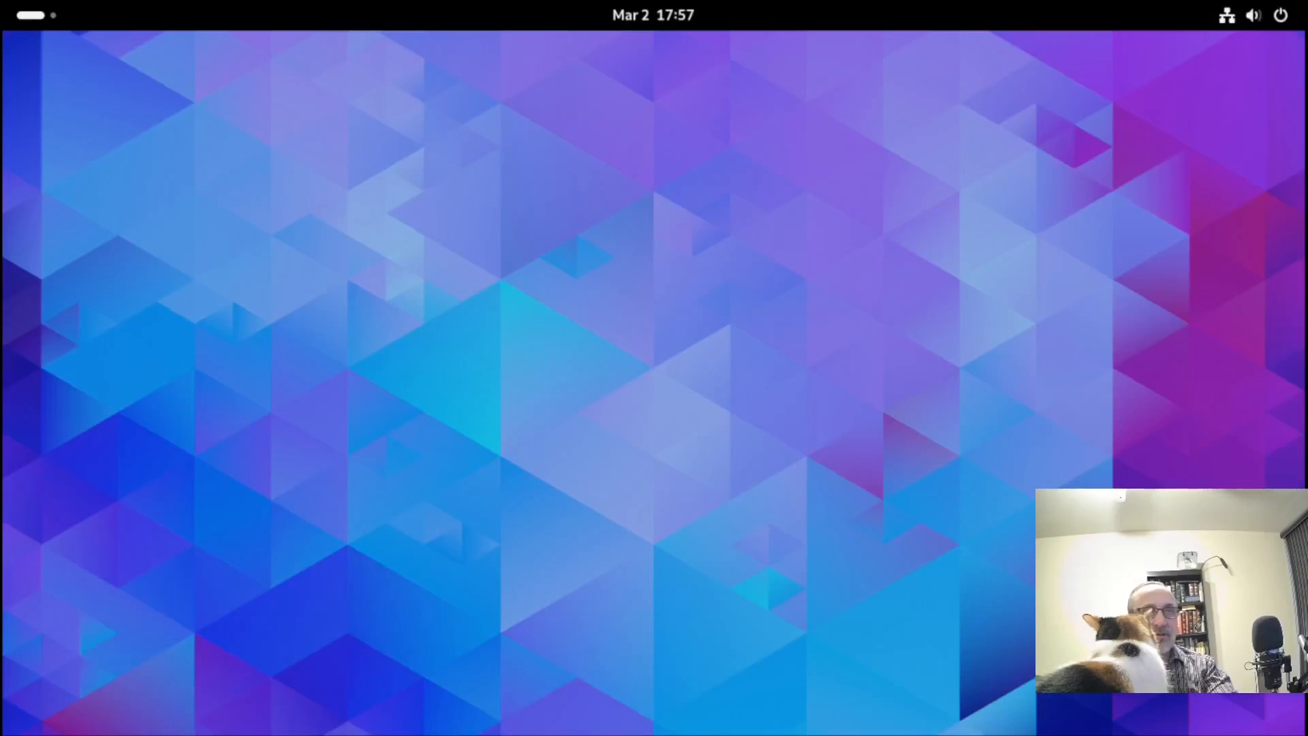
right_click(554, 62)
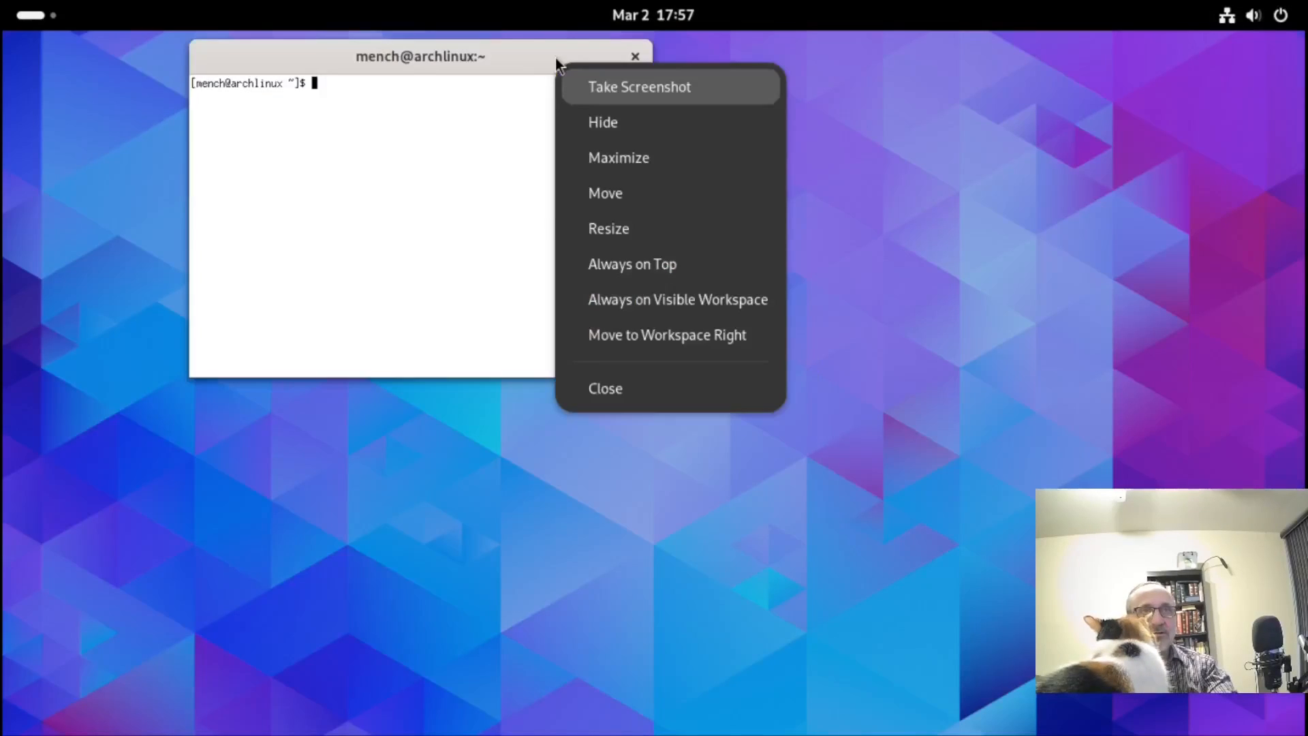
click(664, 157)
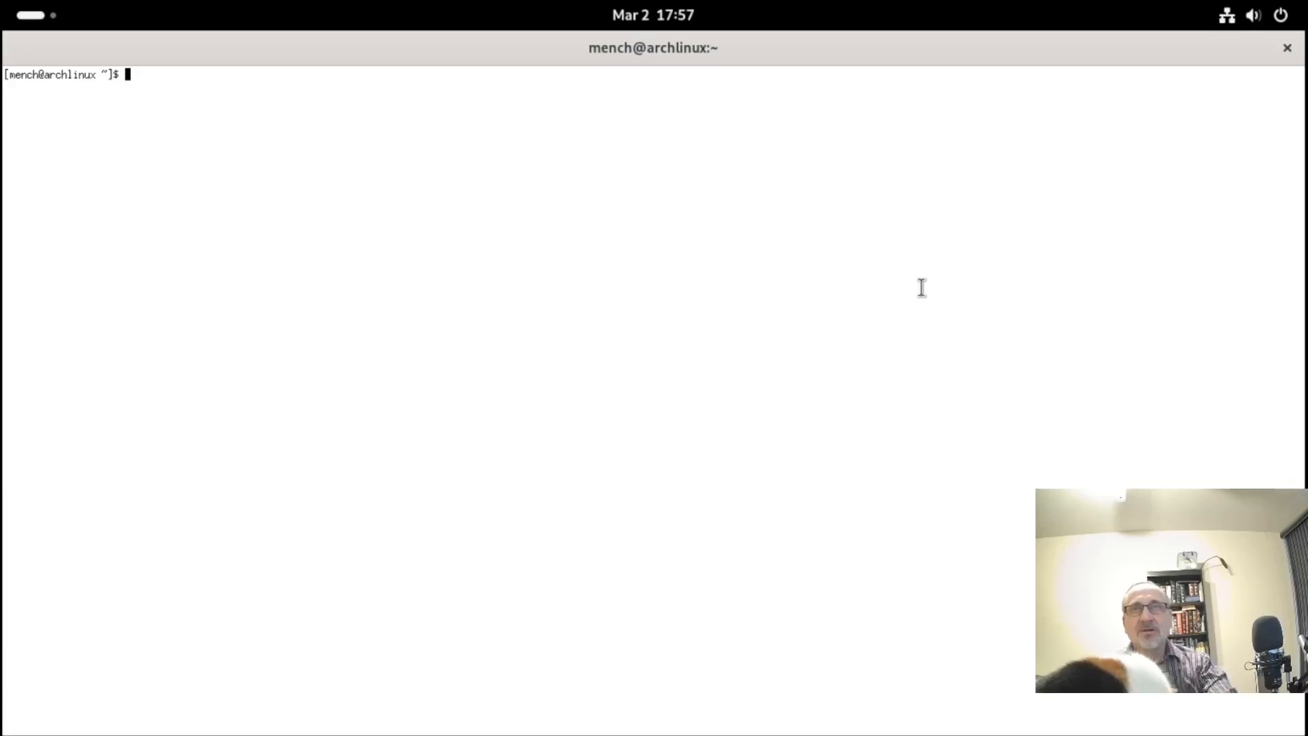
- Regenerate the boot loader configuration with sudo grub-mkconfig -o /boot/grub/grub.cfg, authenticating with the account password
text(sudo grub)
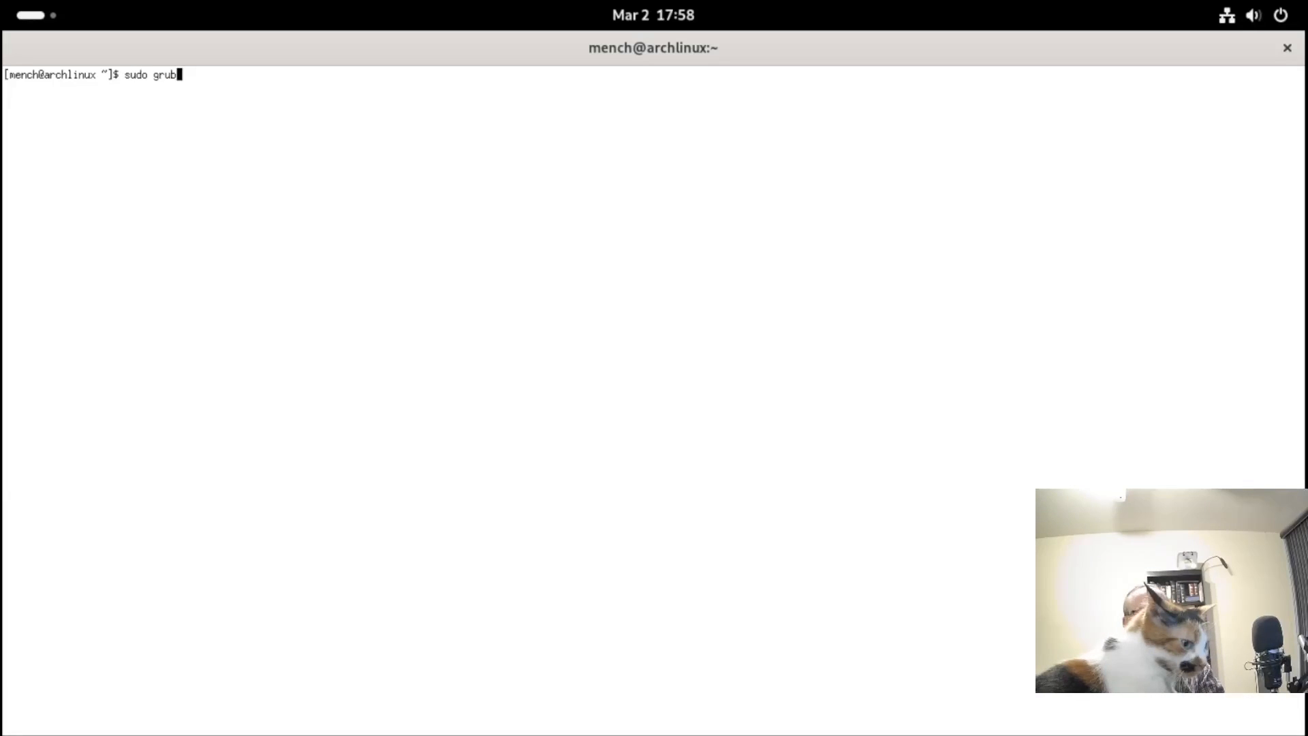
text(-mkconfi)
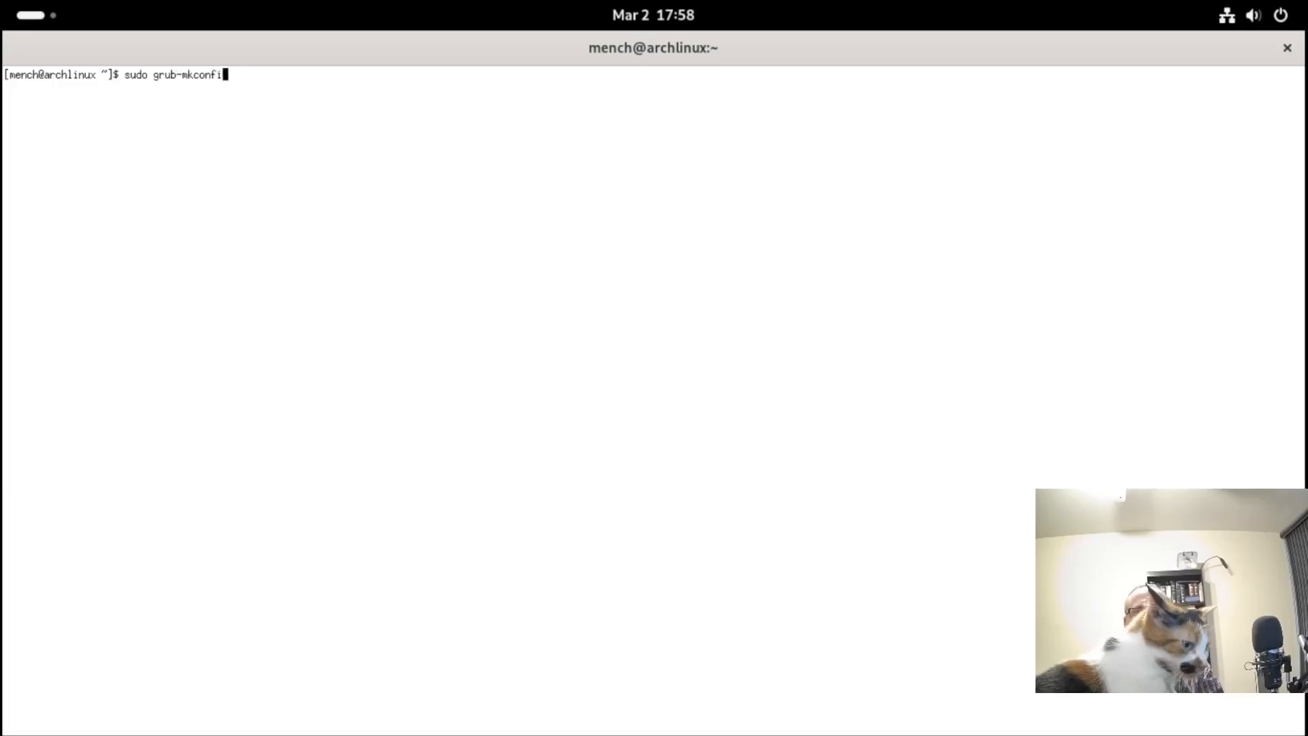
text(g -)
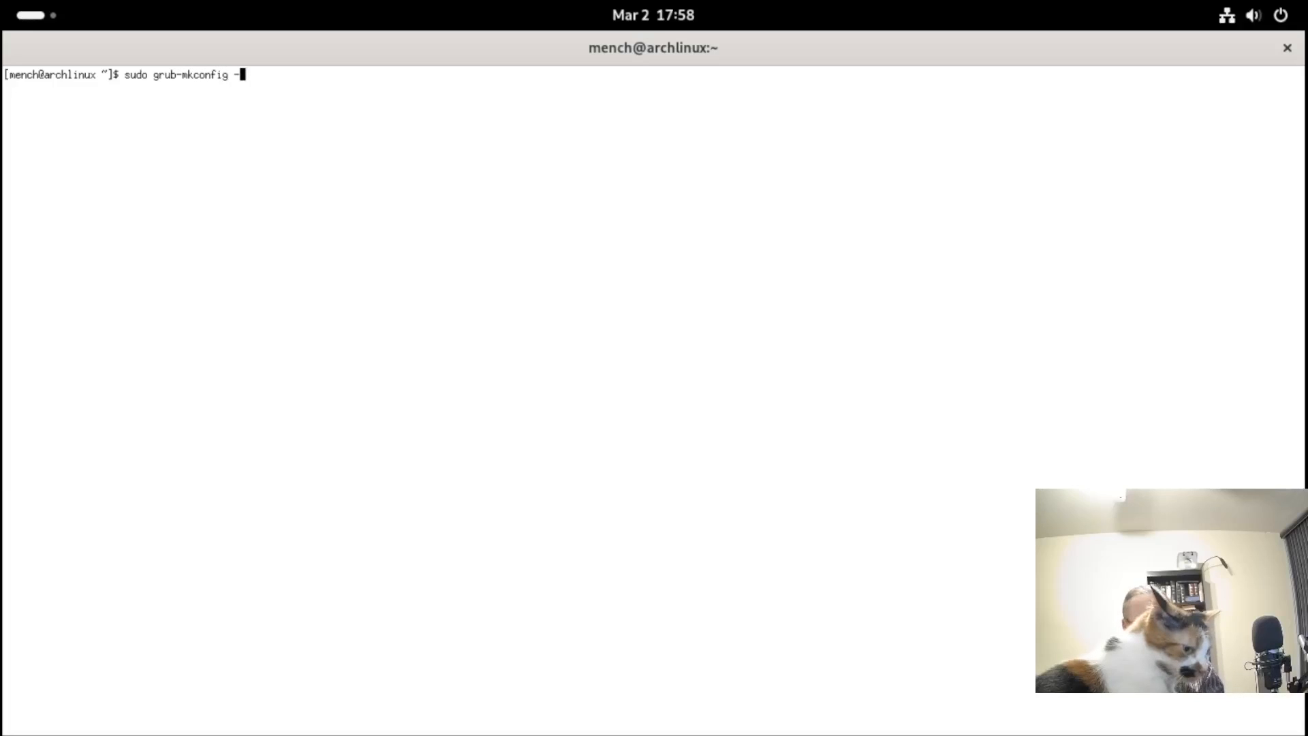
text(o)
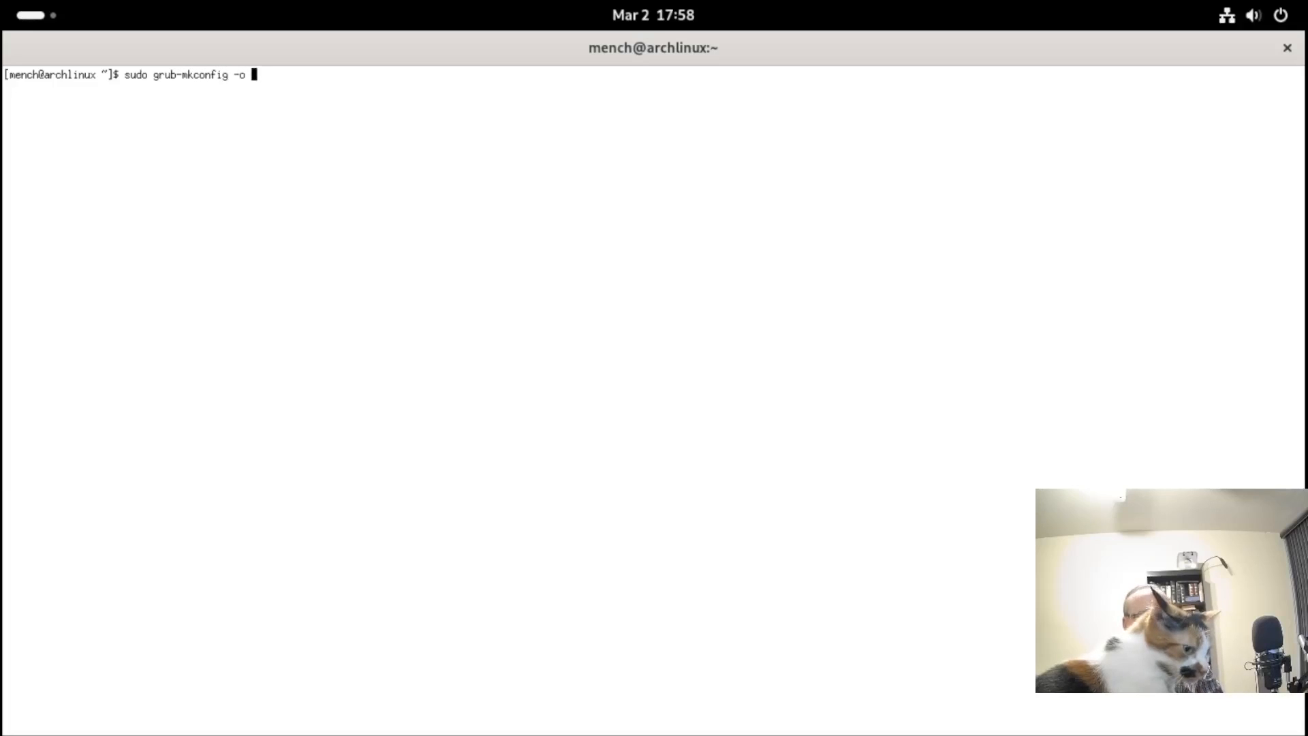
text( /boot)
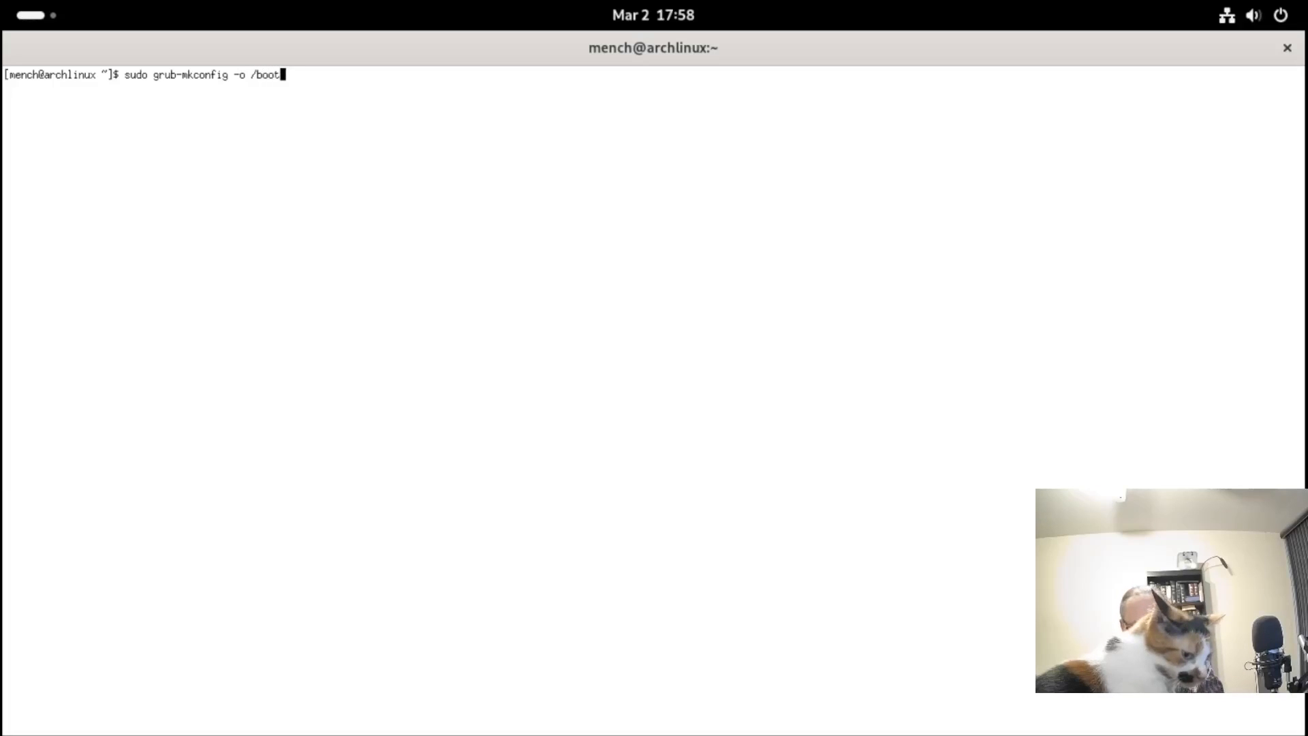
text(/grub)
text(/)
text(gru)
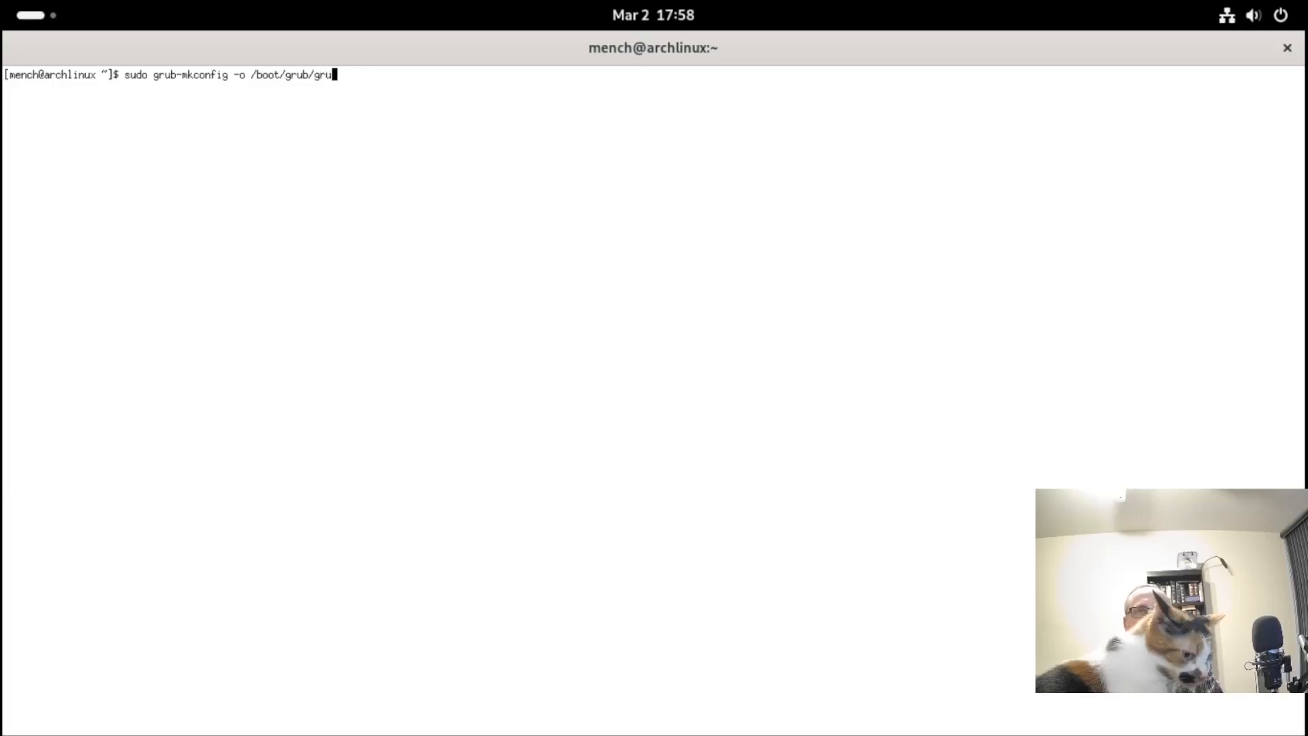
text(b.cfg)
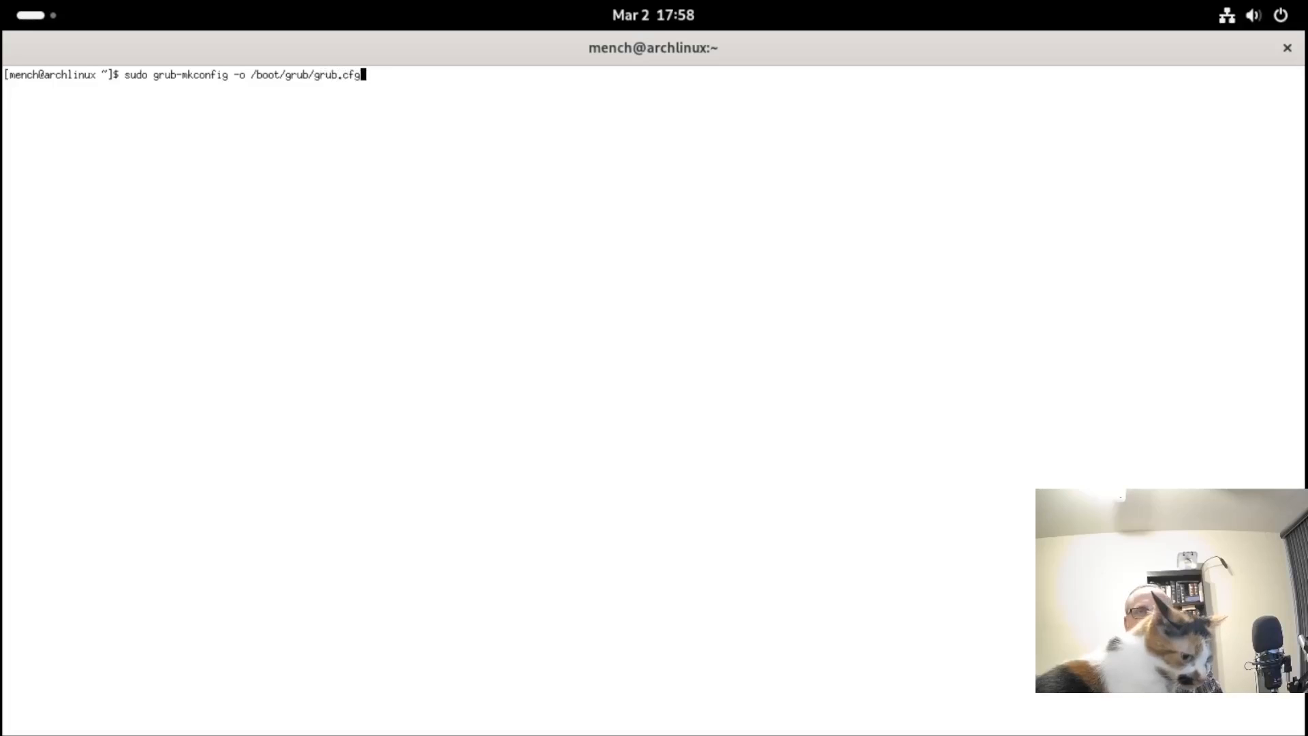
key(Return)
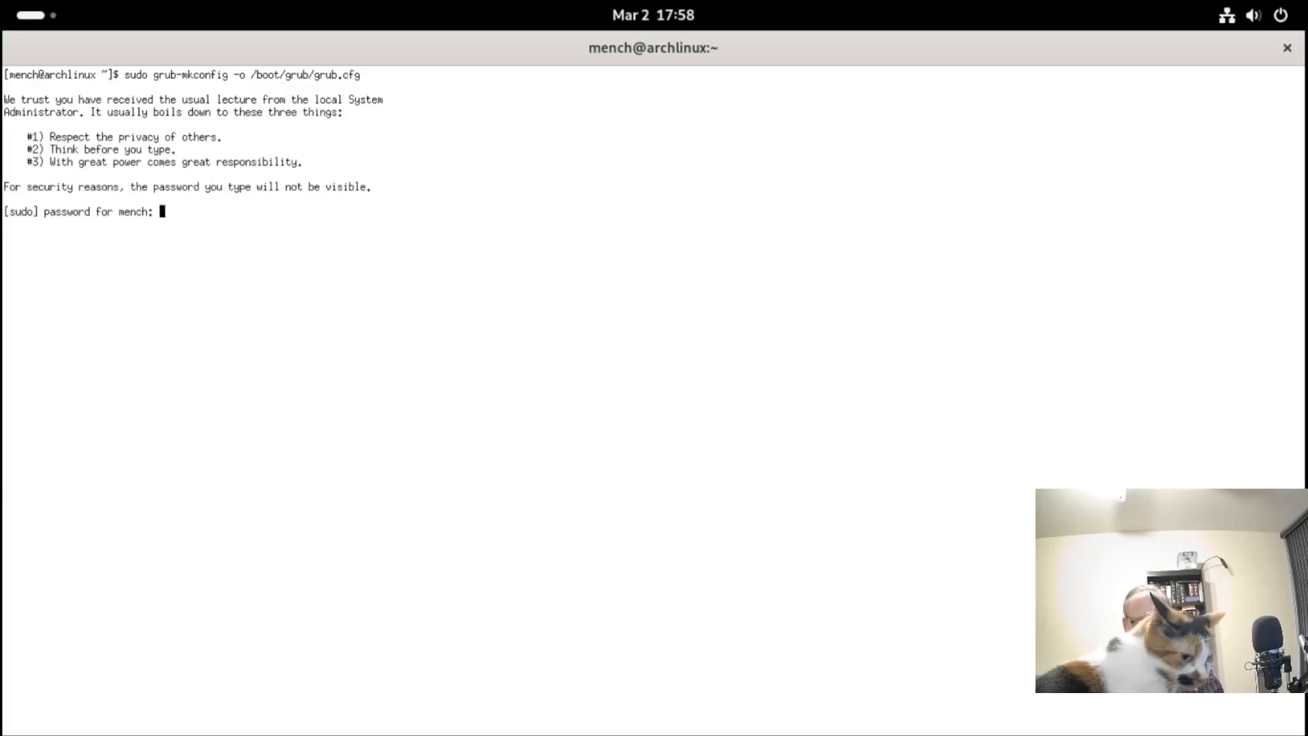
key(Return)
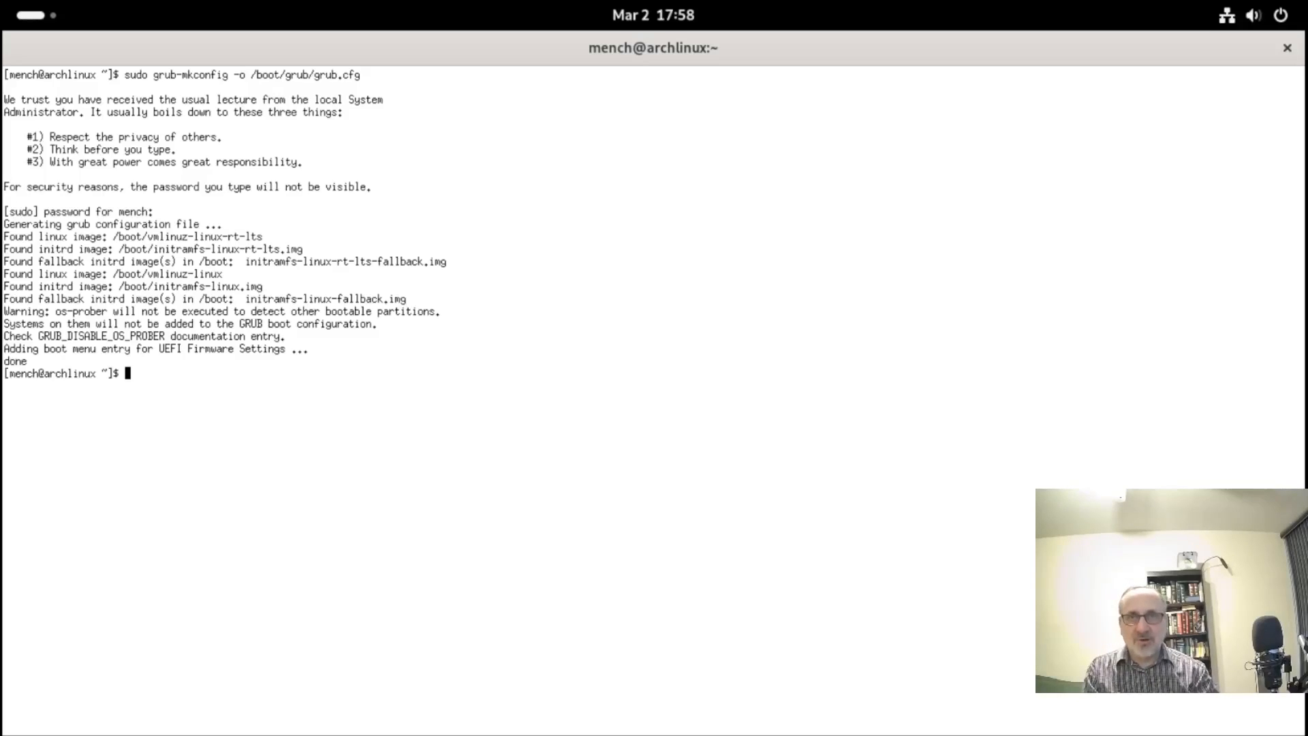
- Reboot the machine and boot Arch Linux with the linux-rt-lts kernel from GRUB's advanced options
text(reboot)
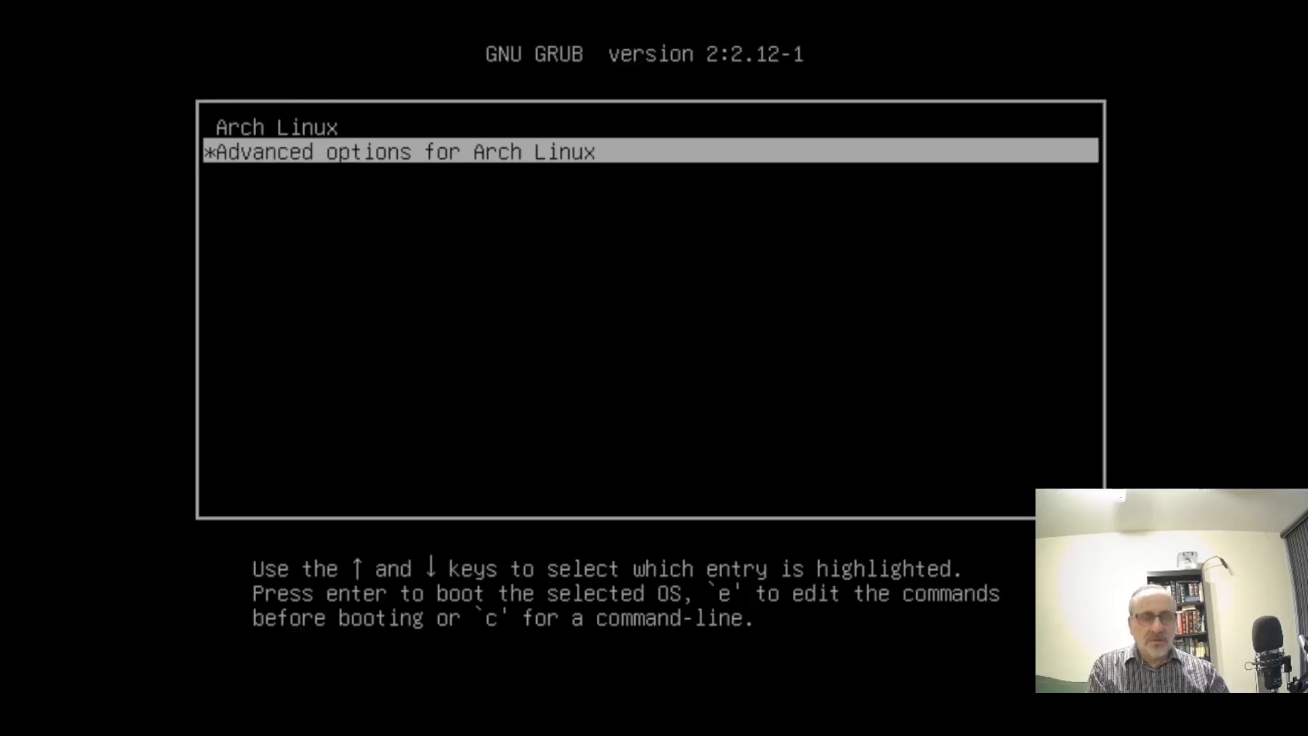
key(Return)
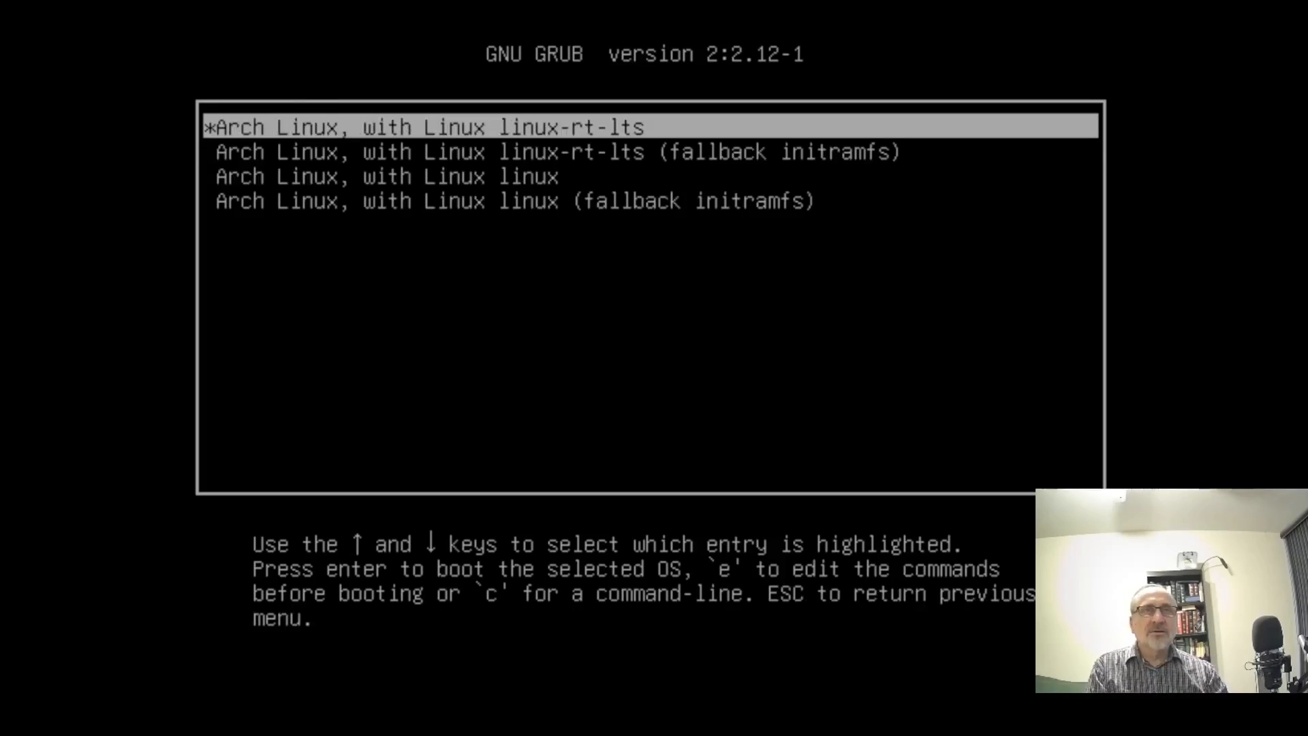
key(Return)
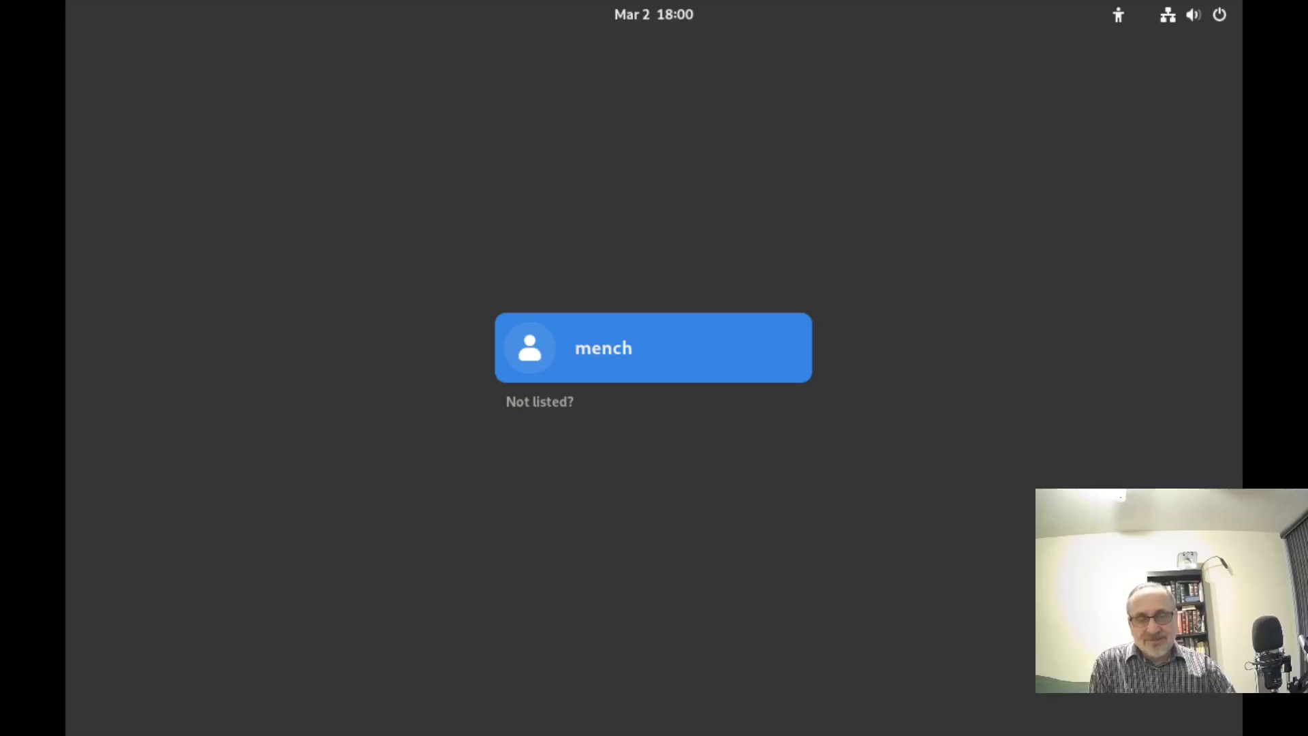
- Log in to the listed user account with its password and open Console from the Utilities app folder
click(780, 320)
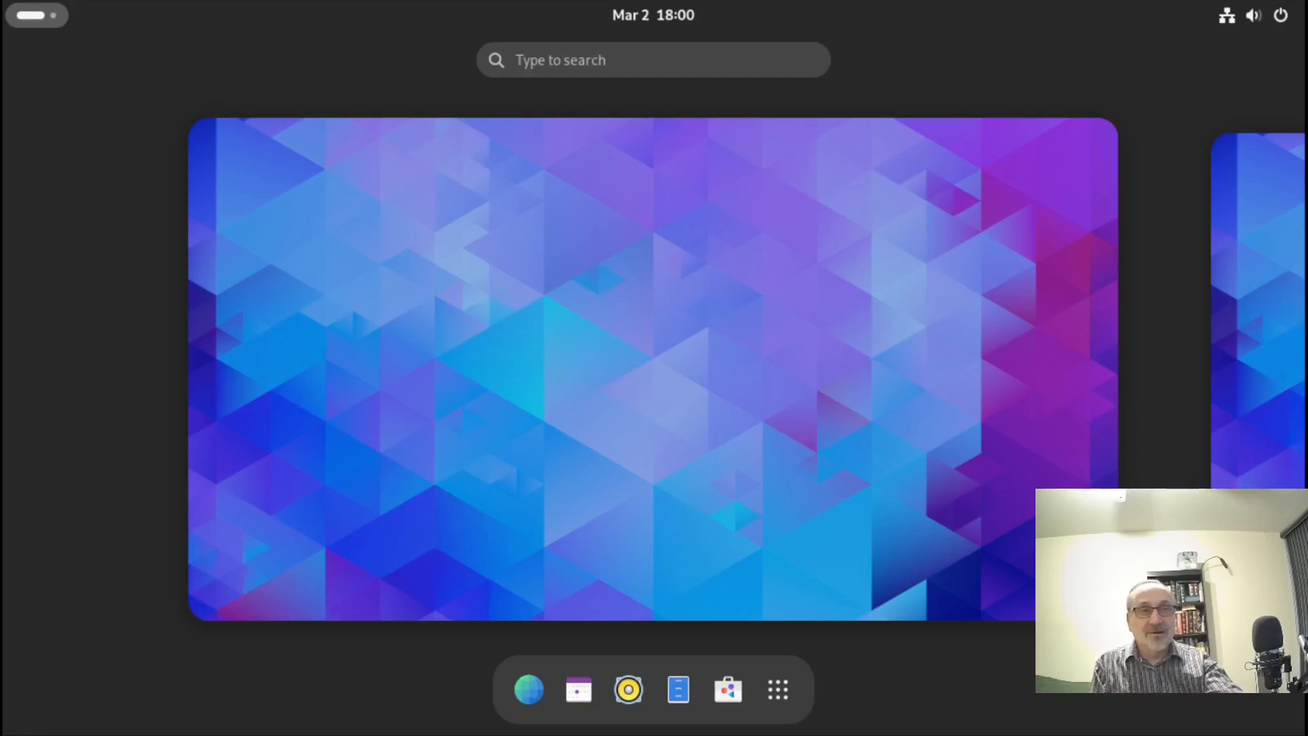
click(781, 709)
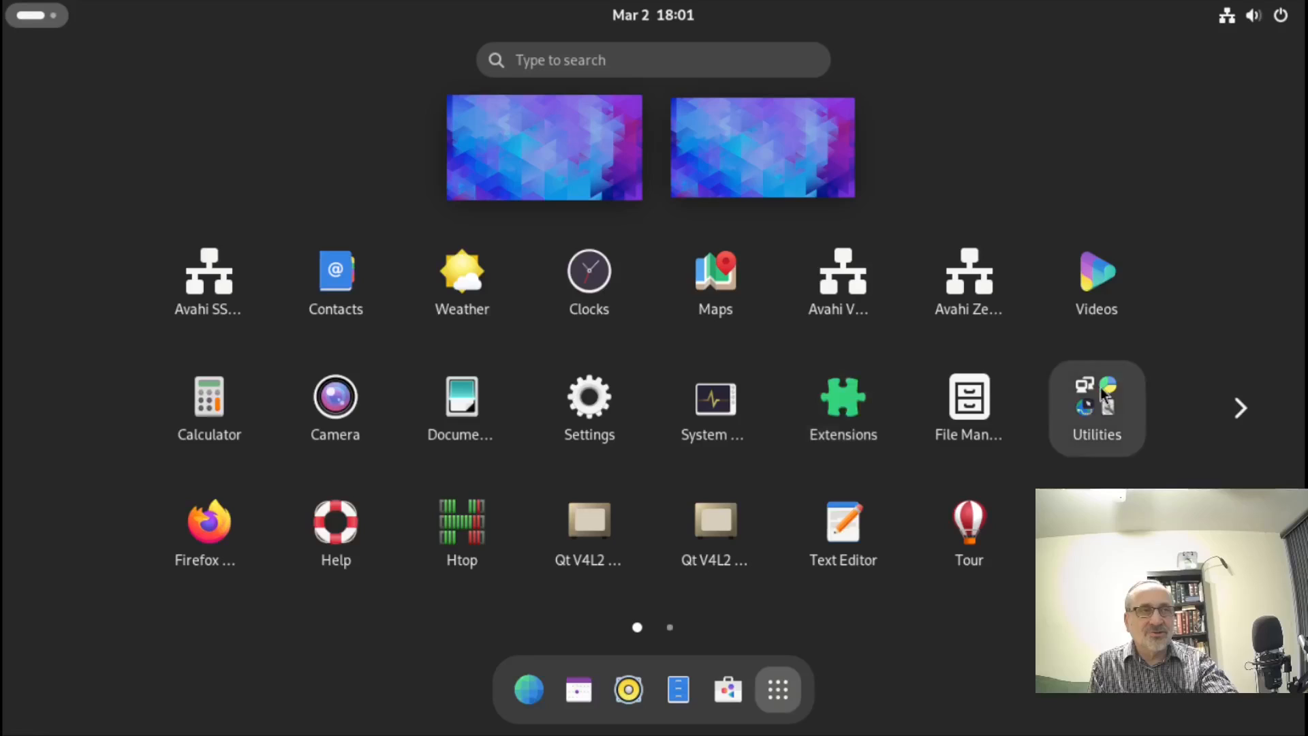
click(1244, 405)
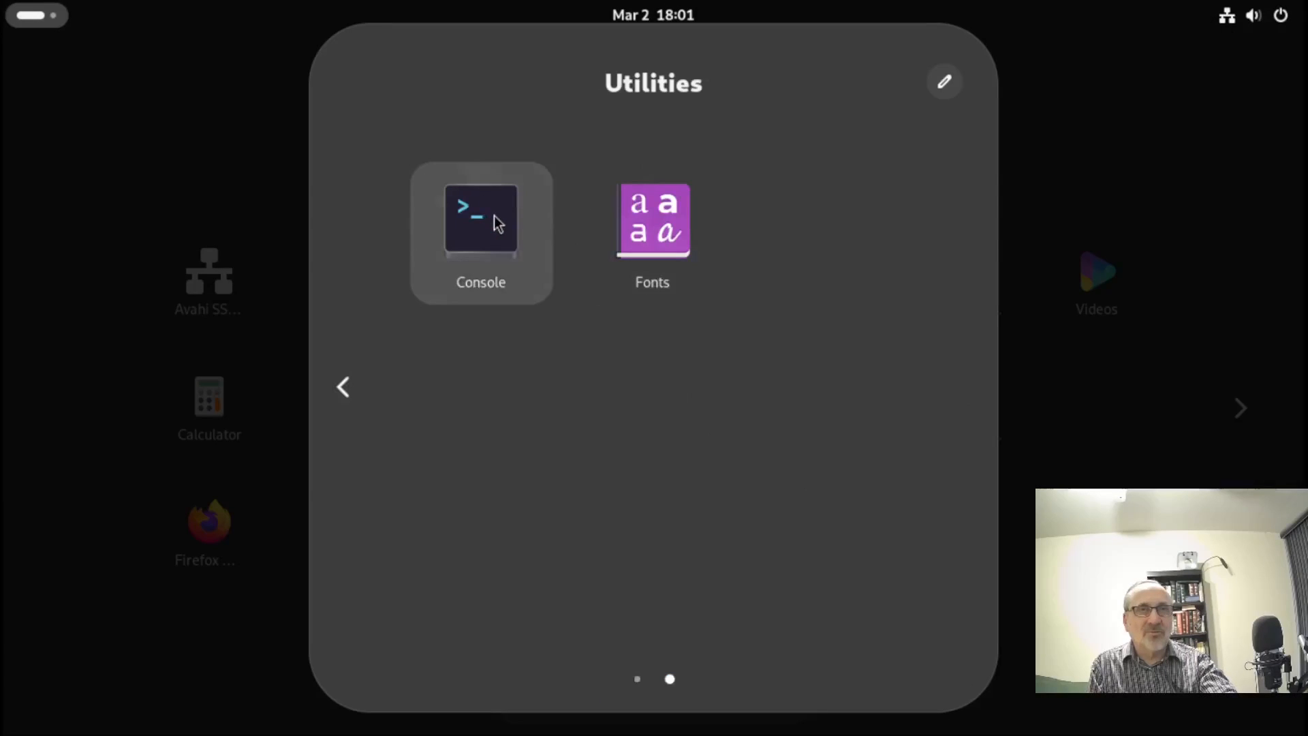
click(498, 222)
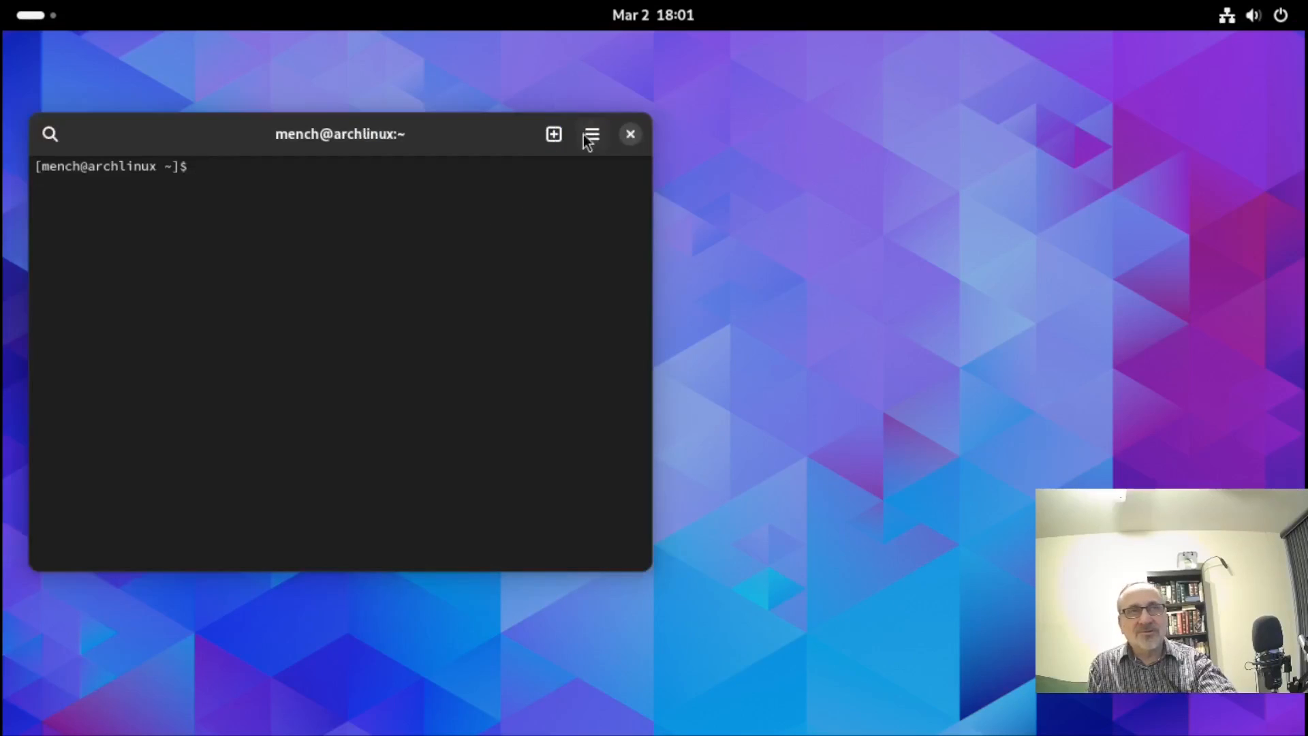
- Maximize the Console window
right_click(460, 134)
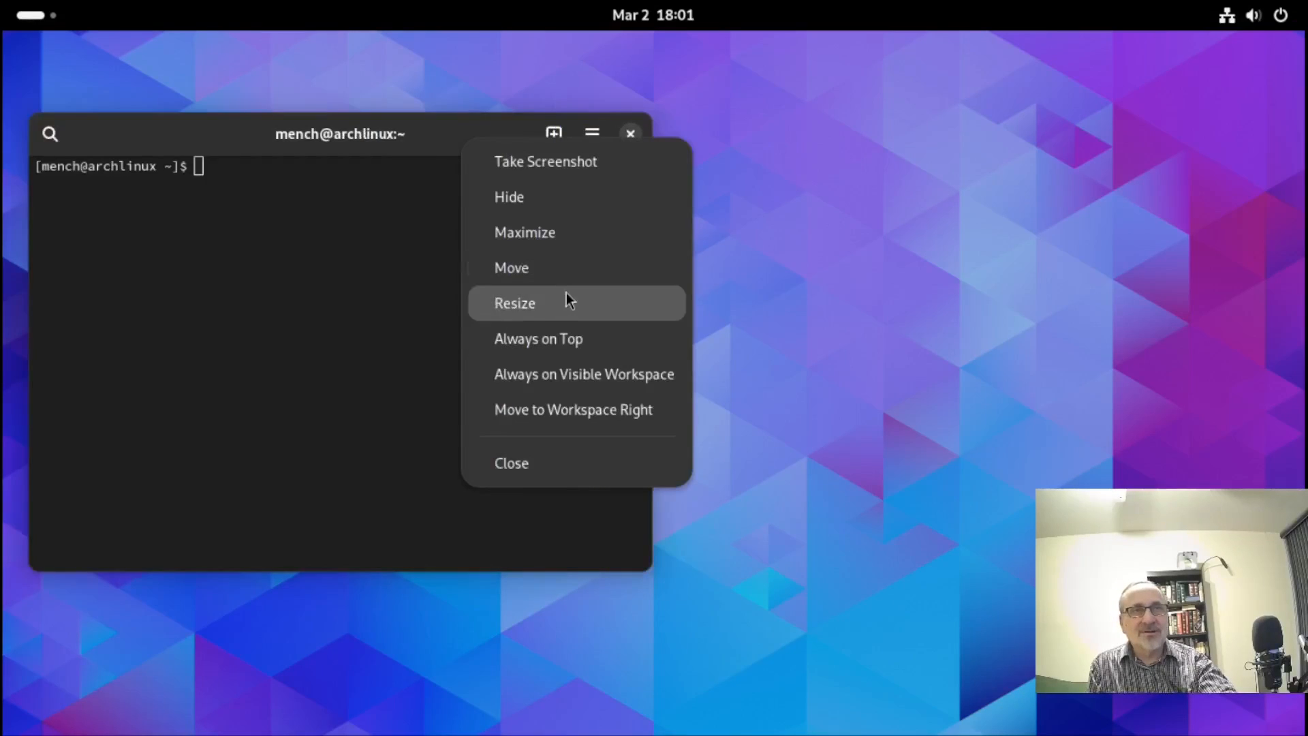
key(Escape)
key(super+Up)
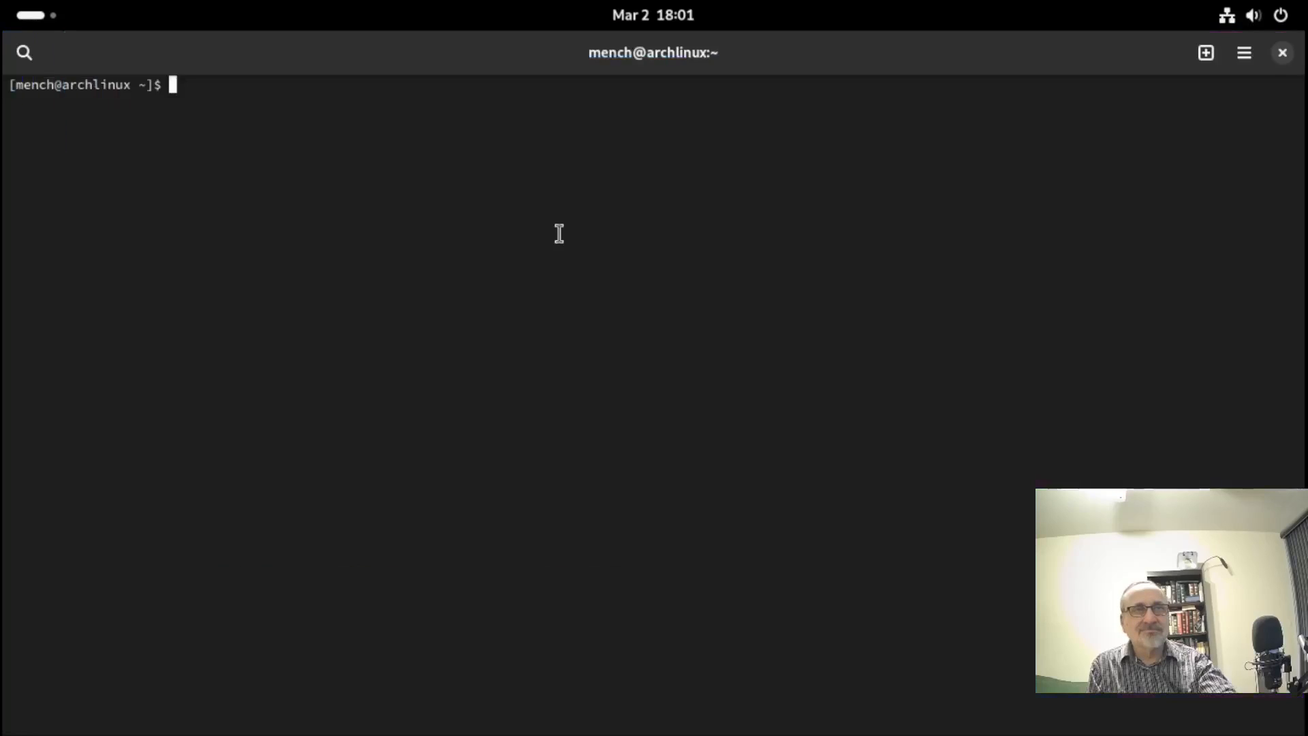
- Turn off Console's system default font and set its custom font to Nimbus Mono PS at size 18
right_click(541, 250)
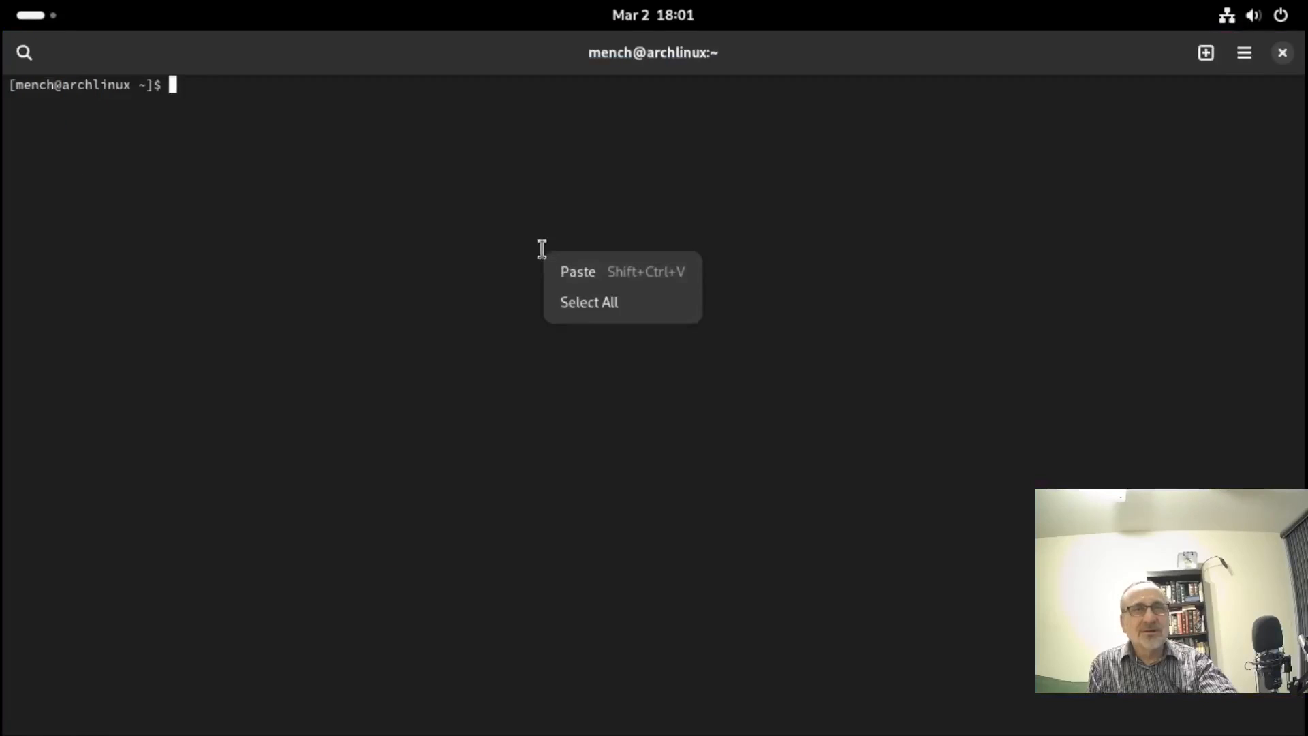
click(444, 217)
key(ctrl+comma)
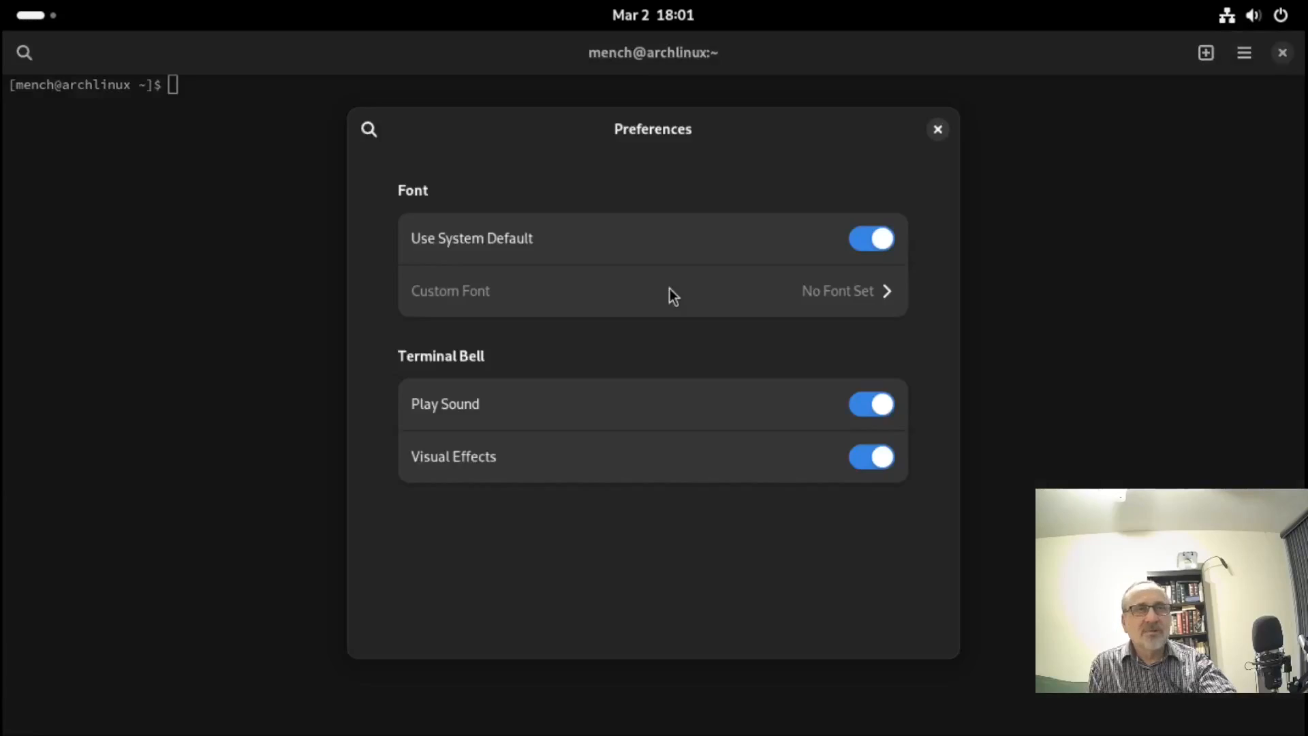
click(869, 241)
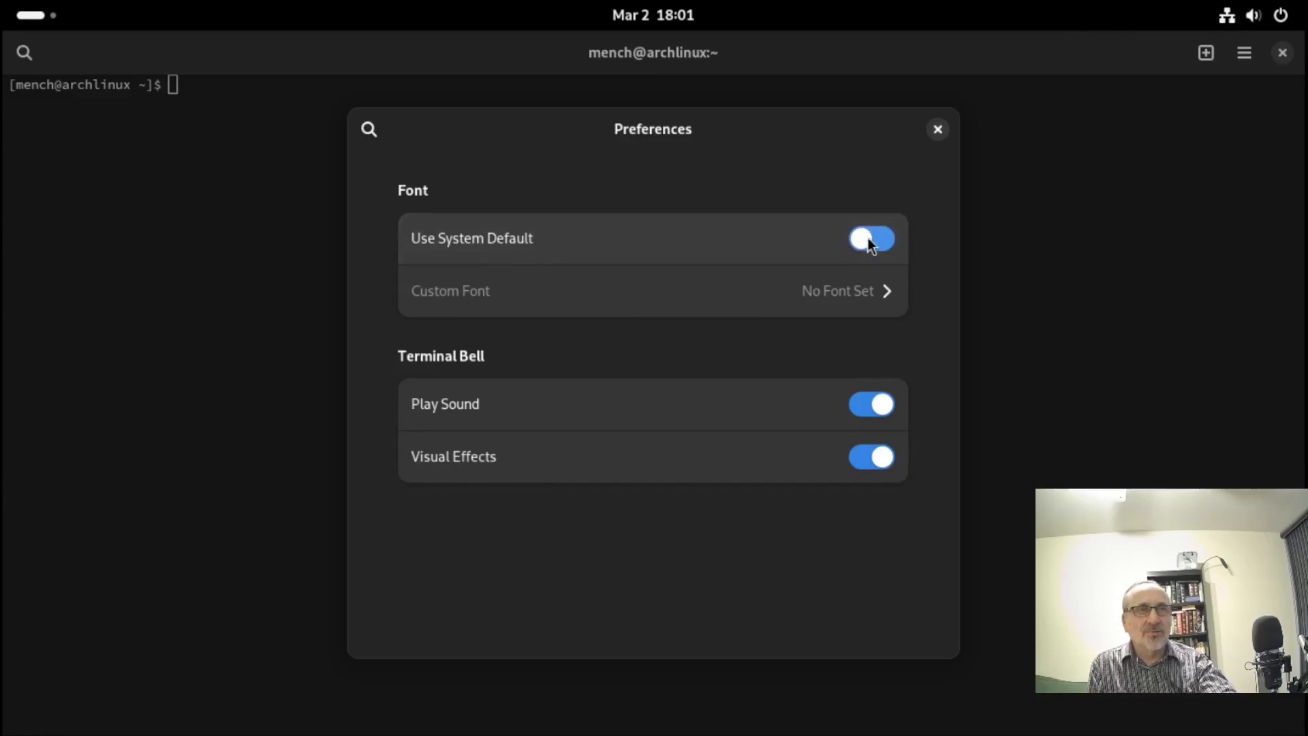
click(821, 292)
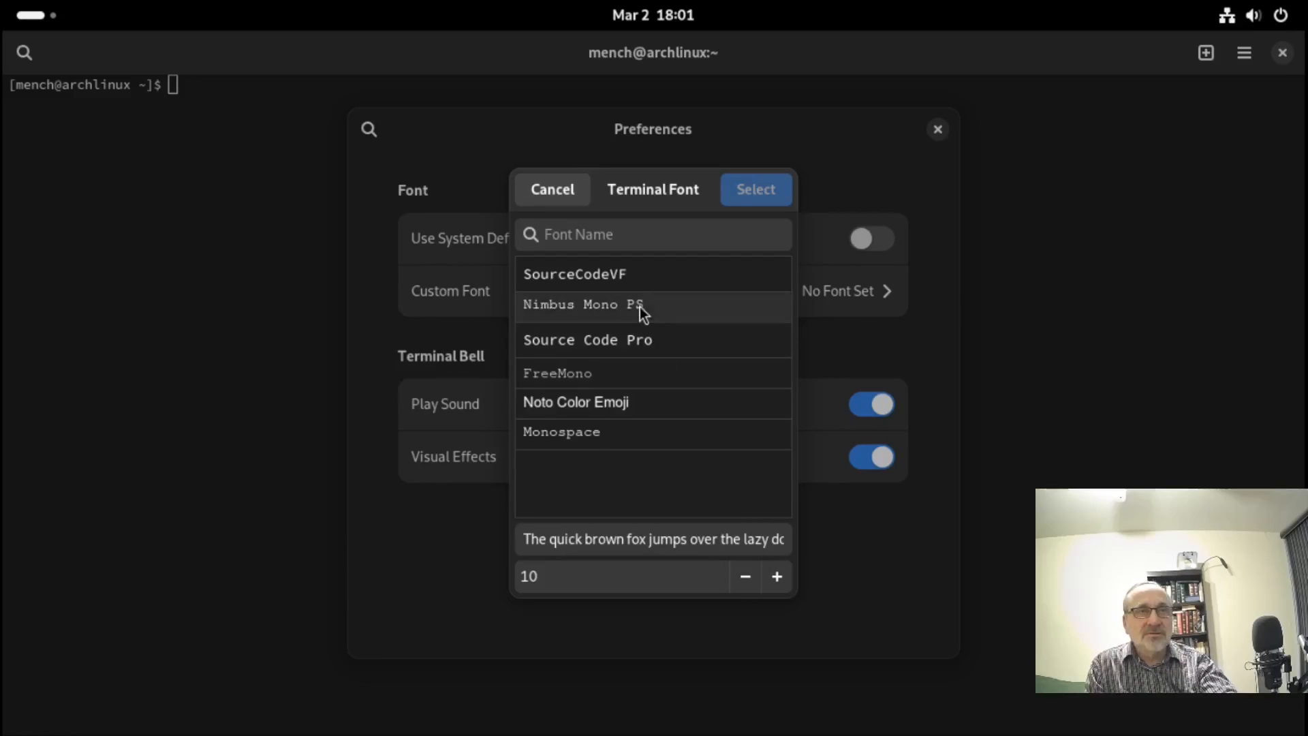
click(639, 306)
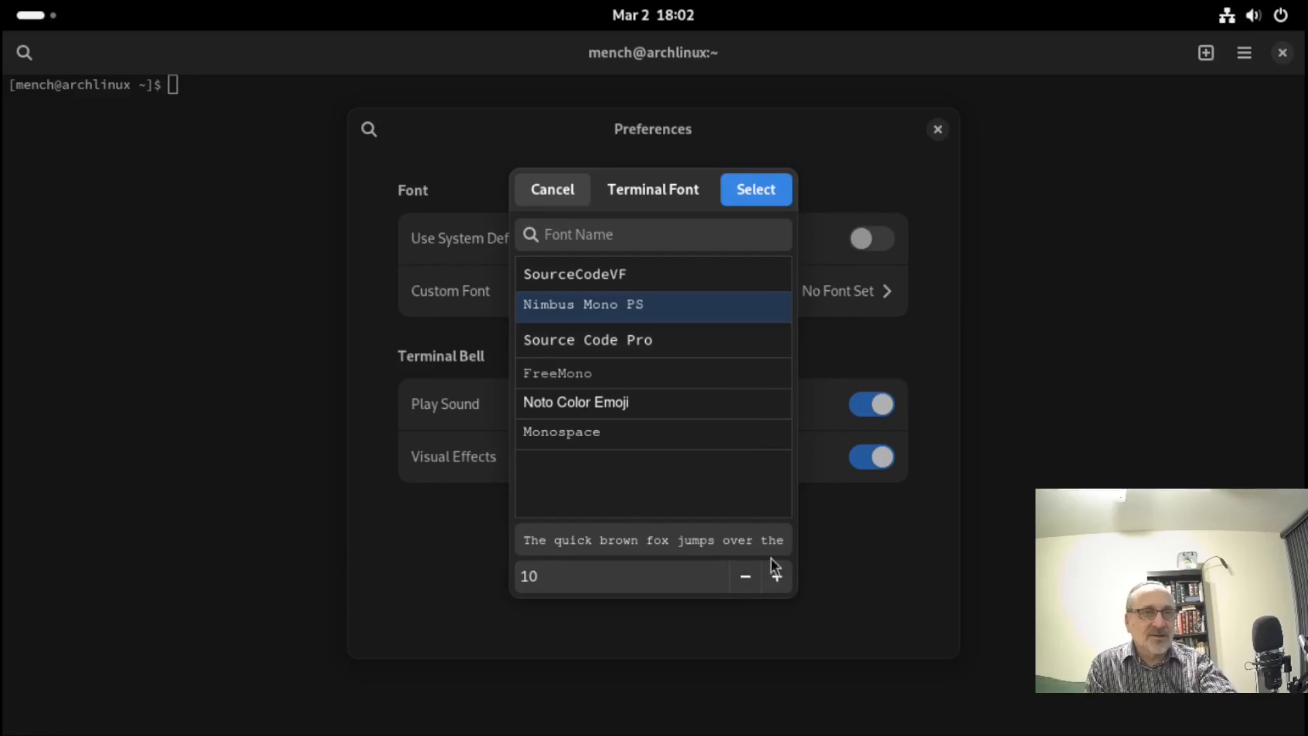
click(775, 576)
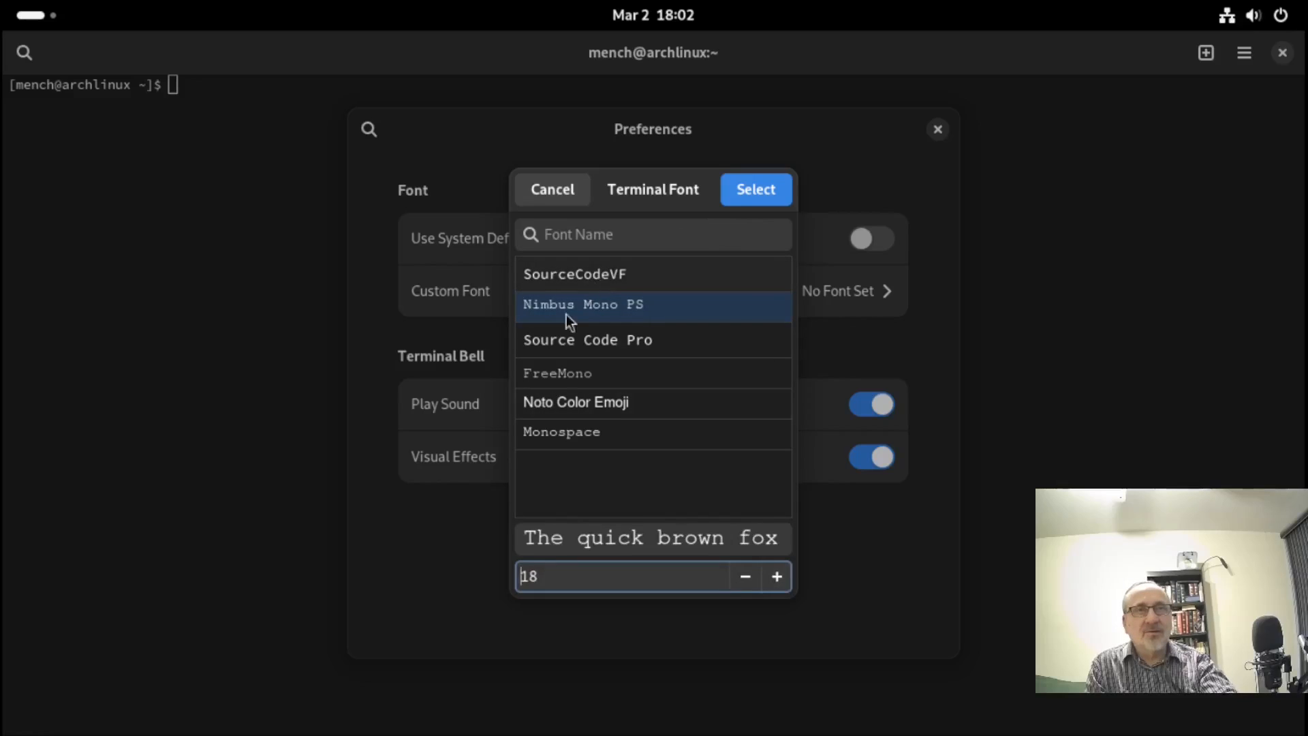
click(756, 189)
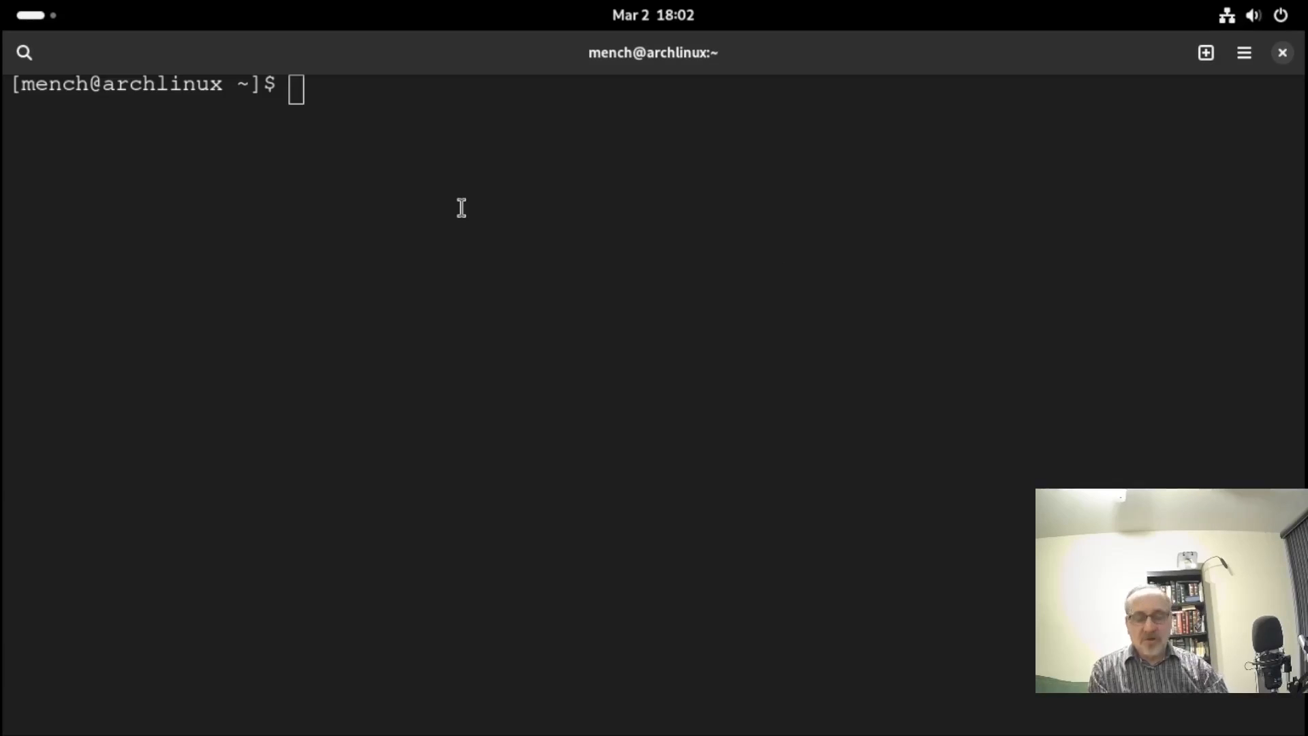
- Remove the gnome-software package with sudo pacman -R gnome-software, authenticating with the account password and accepting the removal
click(461, 207)
text(sudo pacman -R)
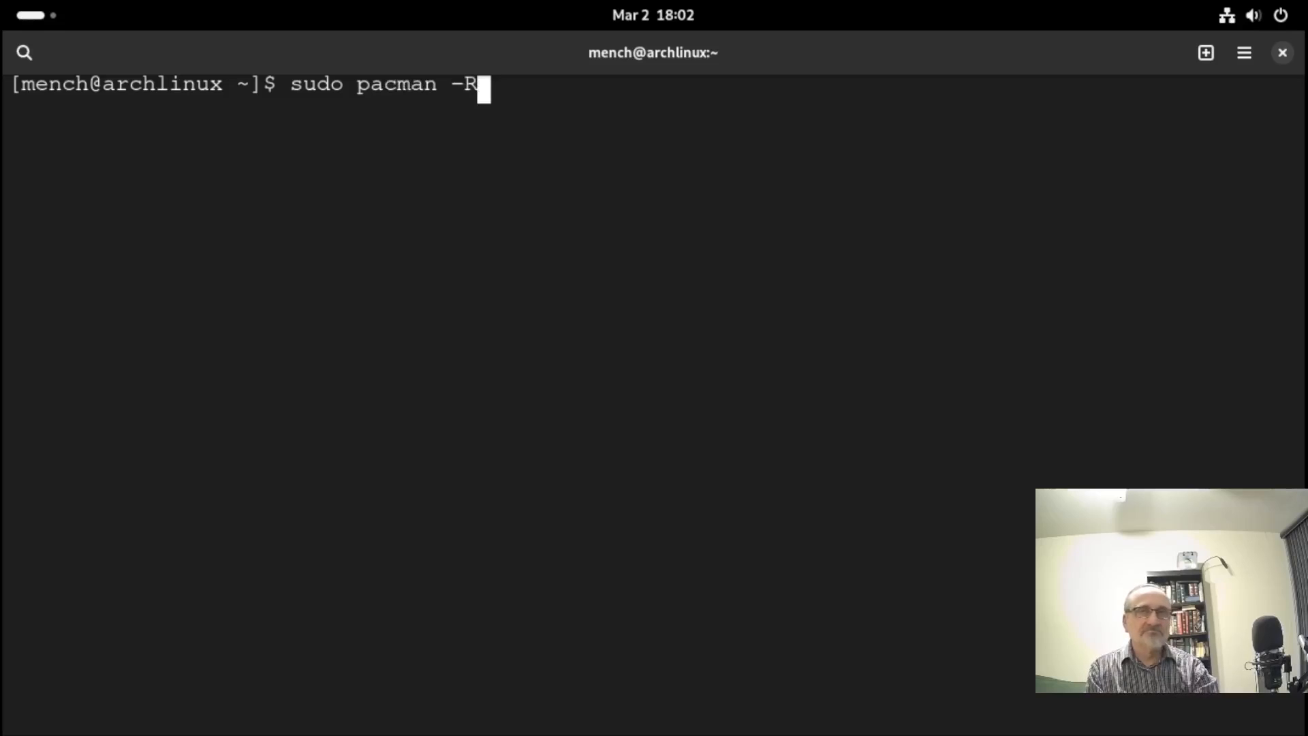
text( gn)
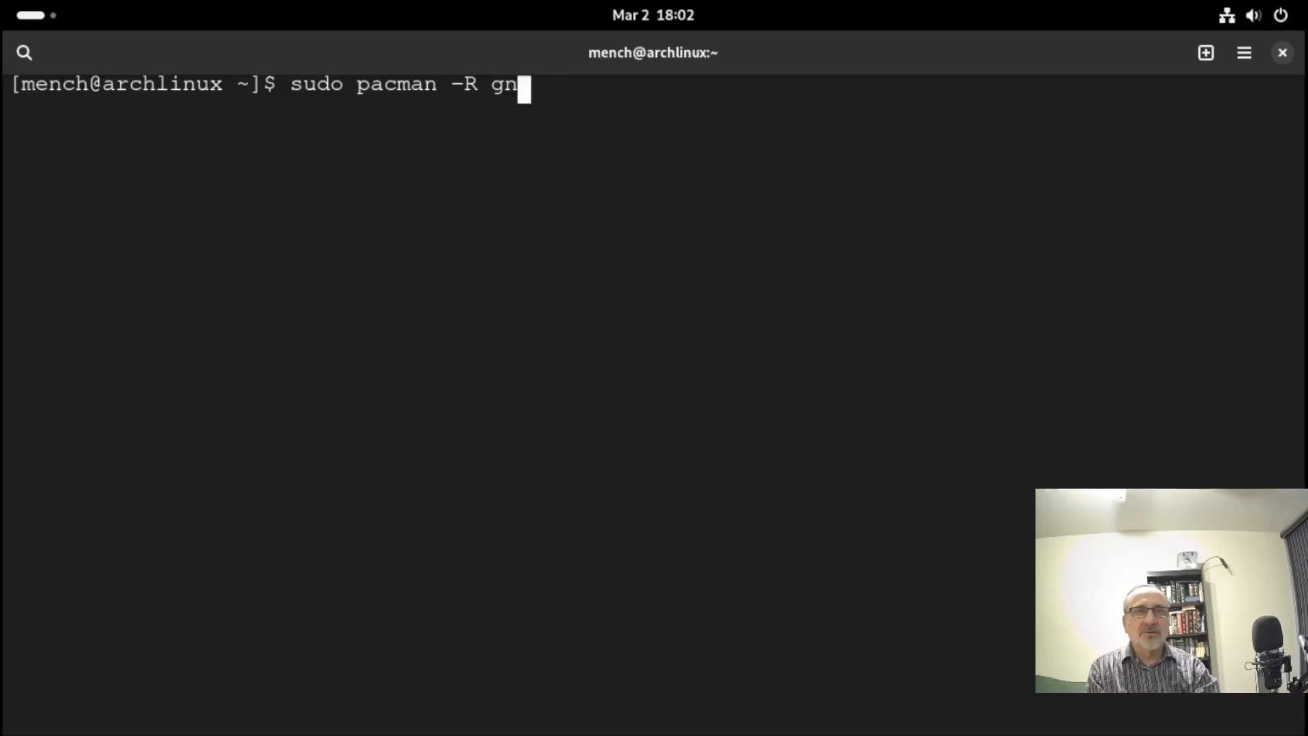
text(ome-software)
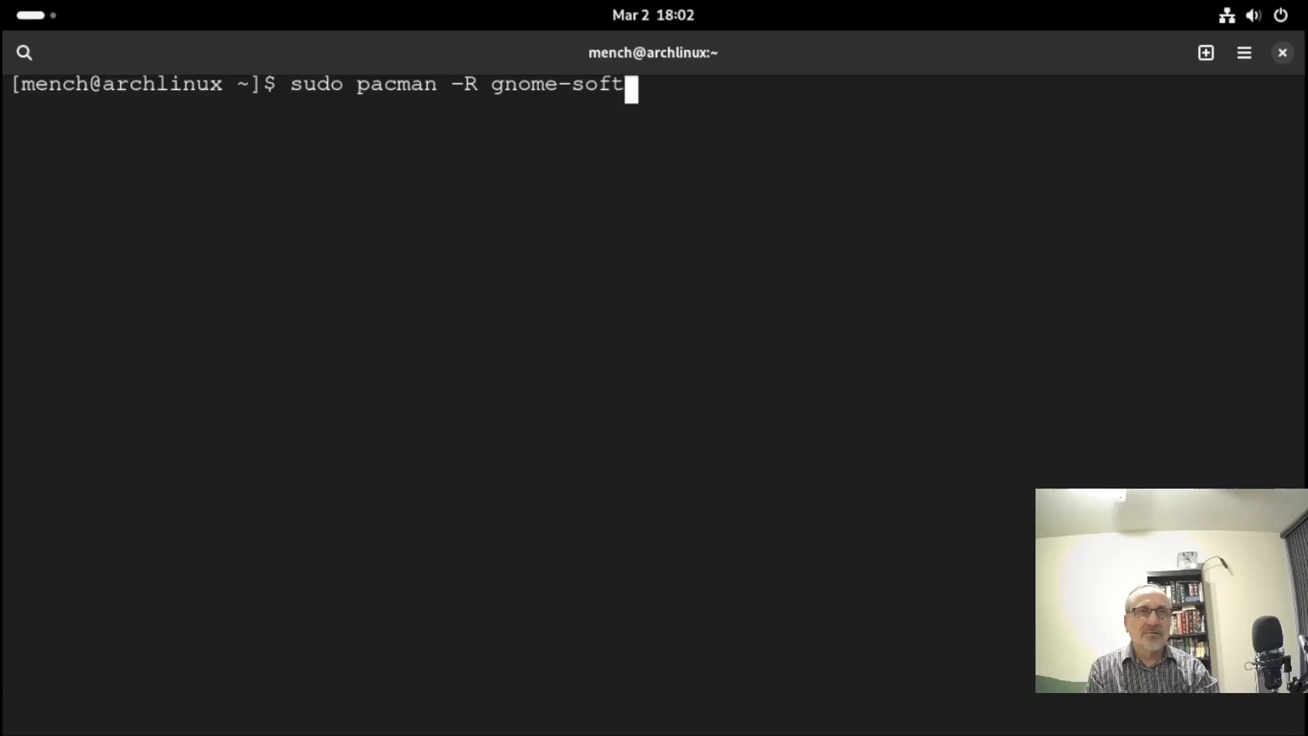
key(Return)
key(Return)
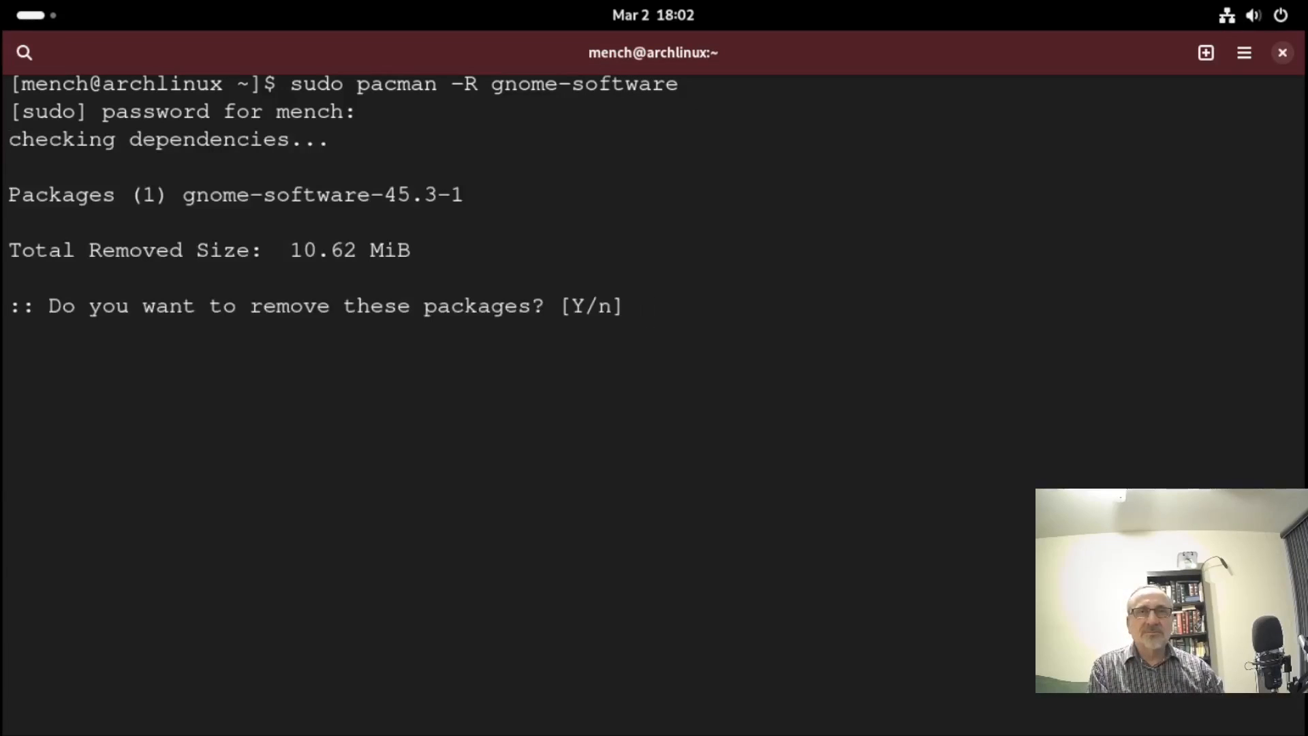
key(Return)
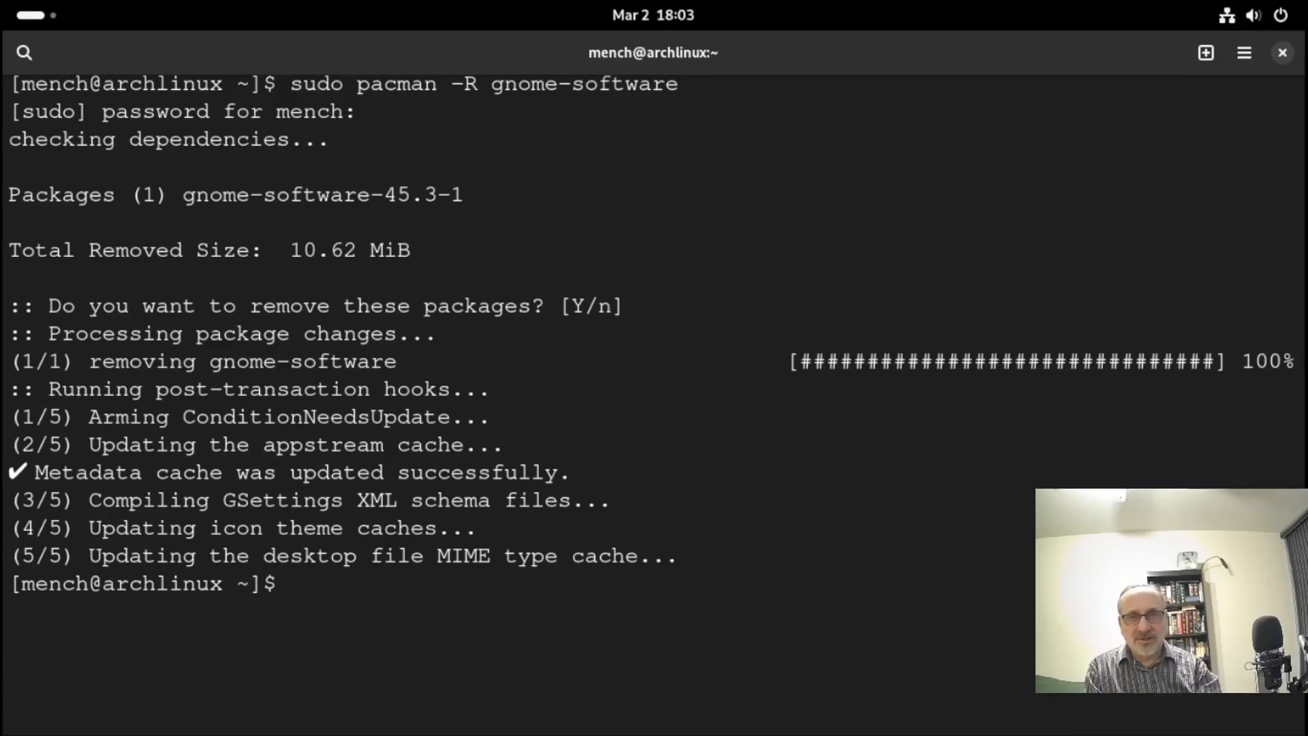
- Reboot the machine from the terminal and log in to the listed user account with its password, ending on the empty desktop
text(reboot)
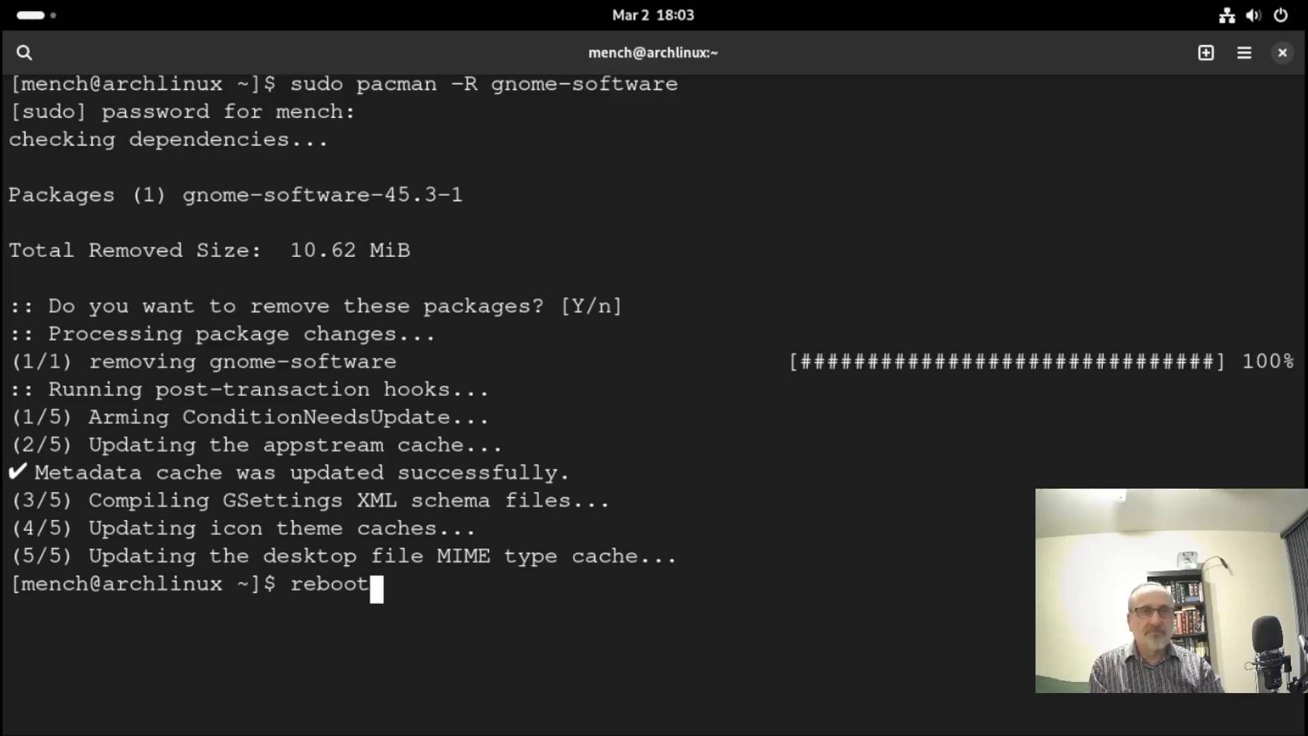
key(Return)
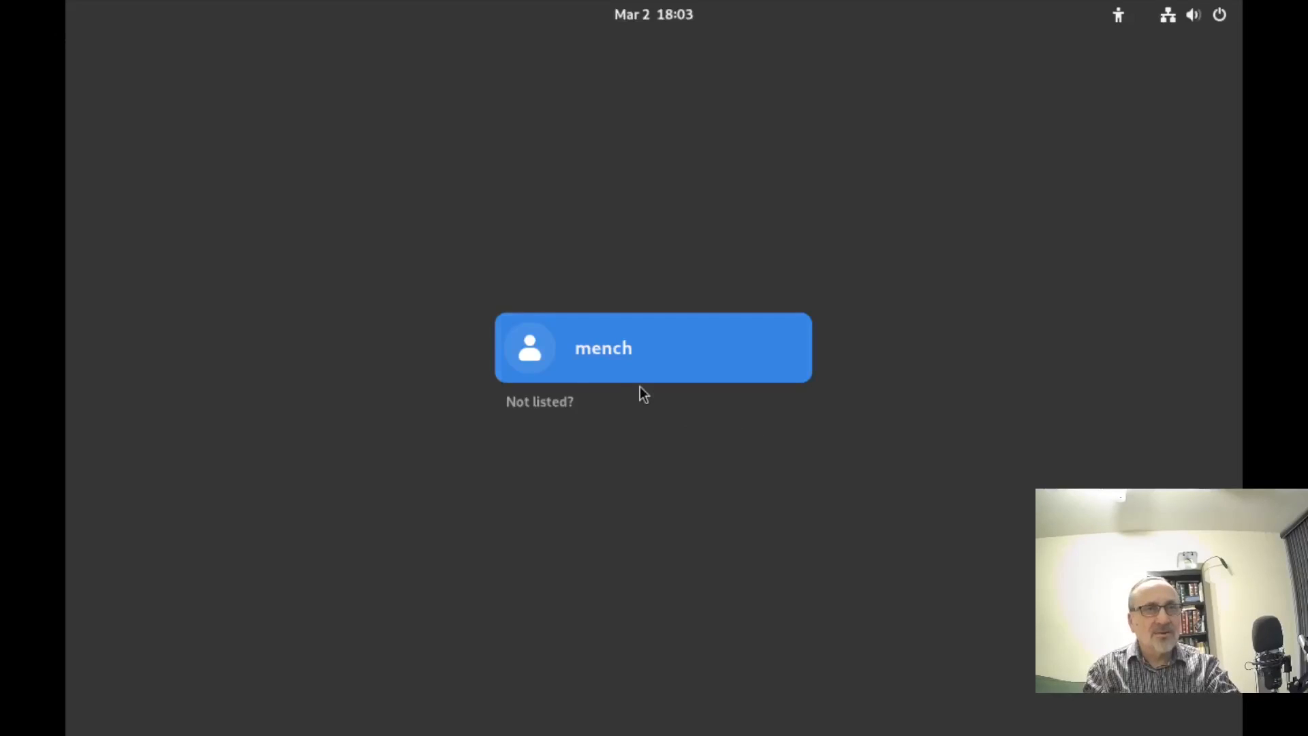
click(572, 337)
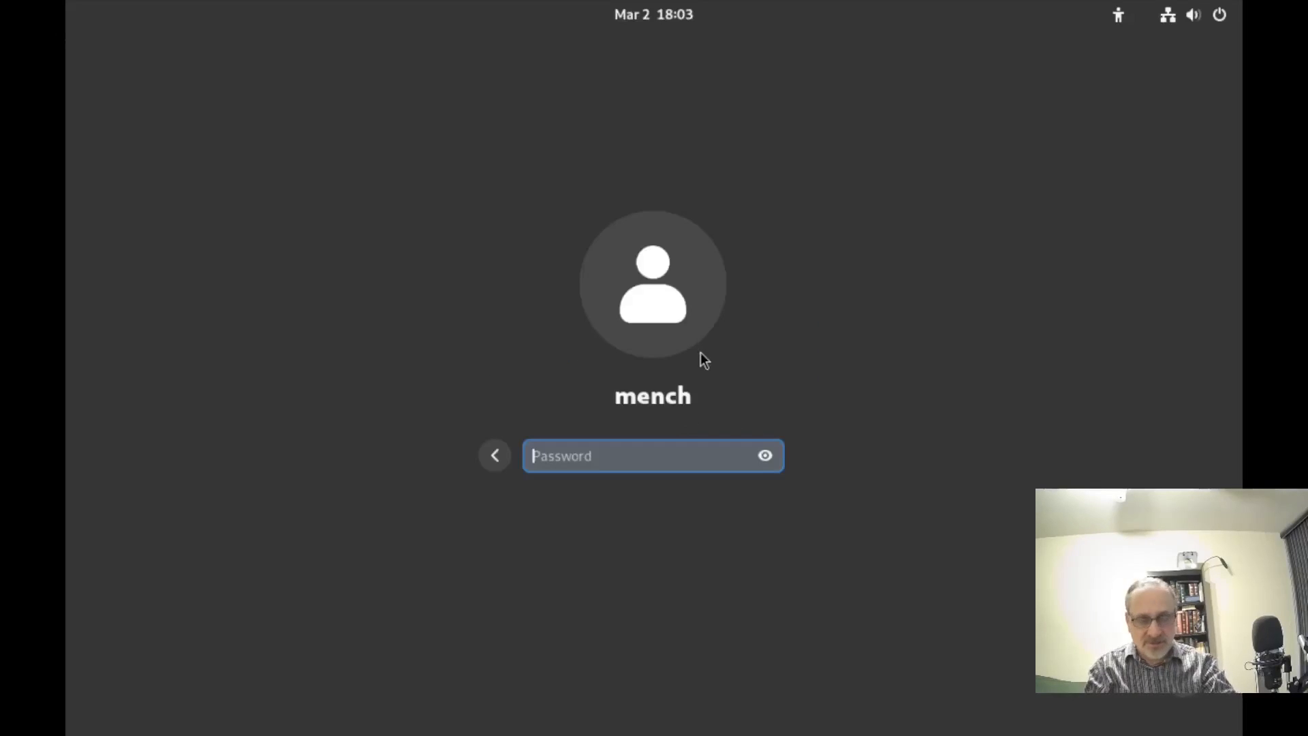
text(••)
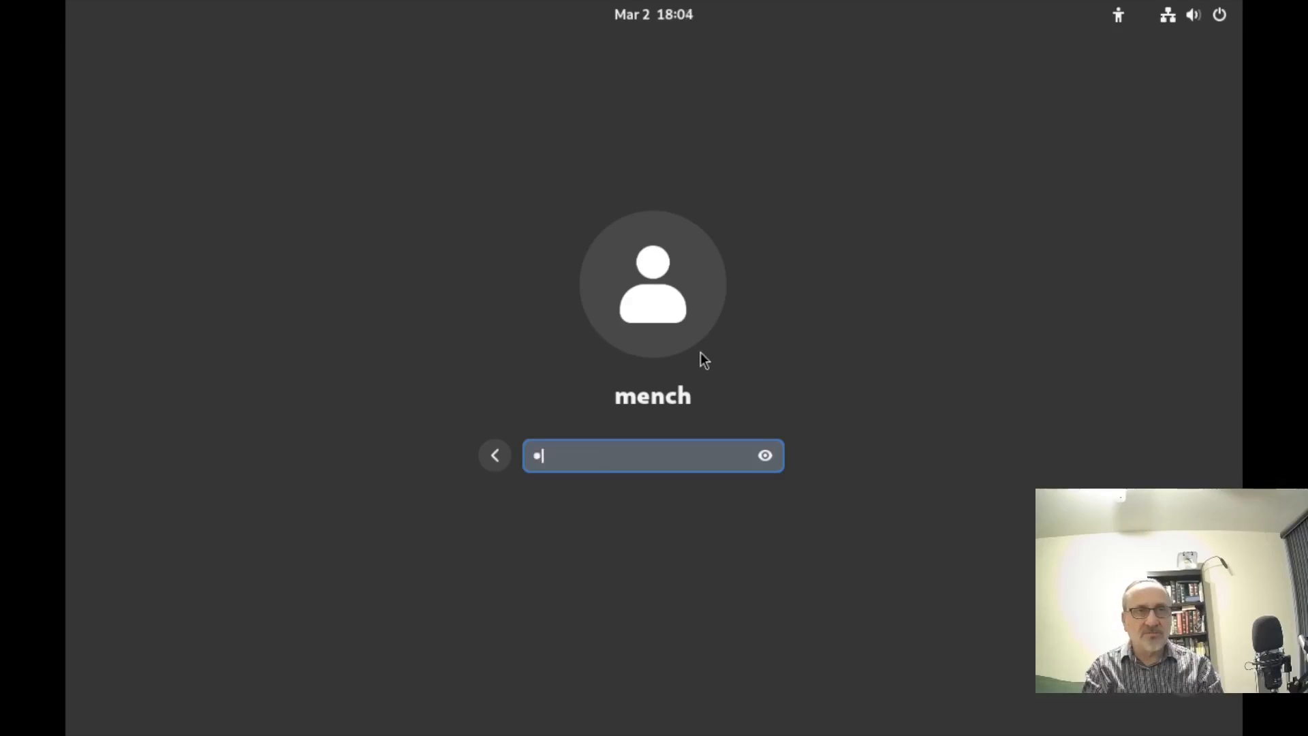
key(Return)
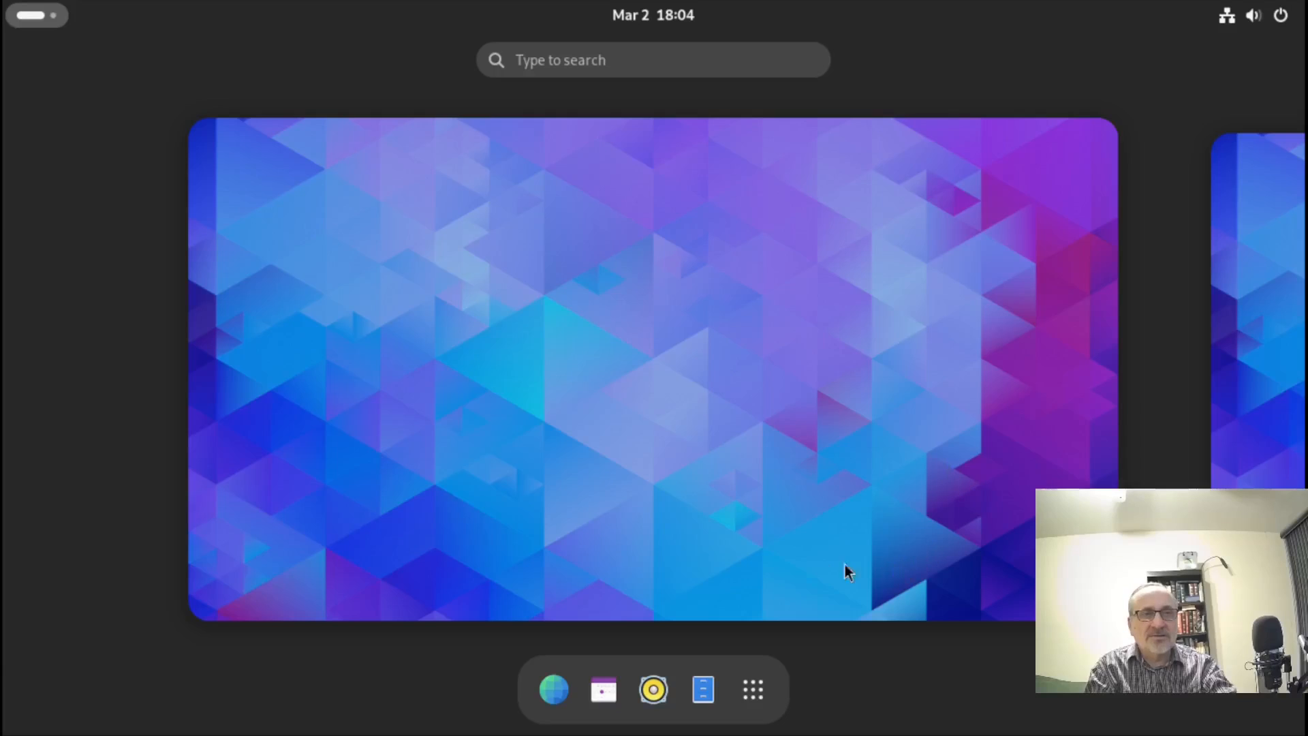
click(571, 429)
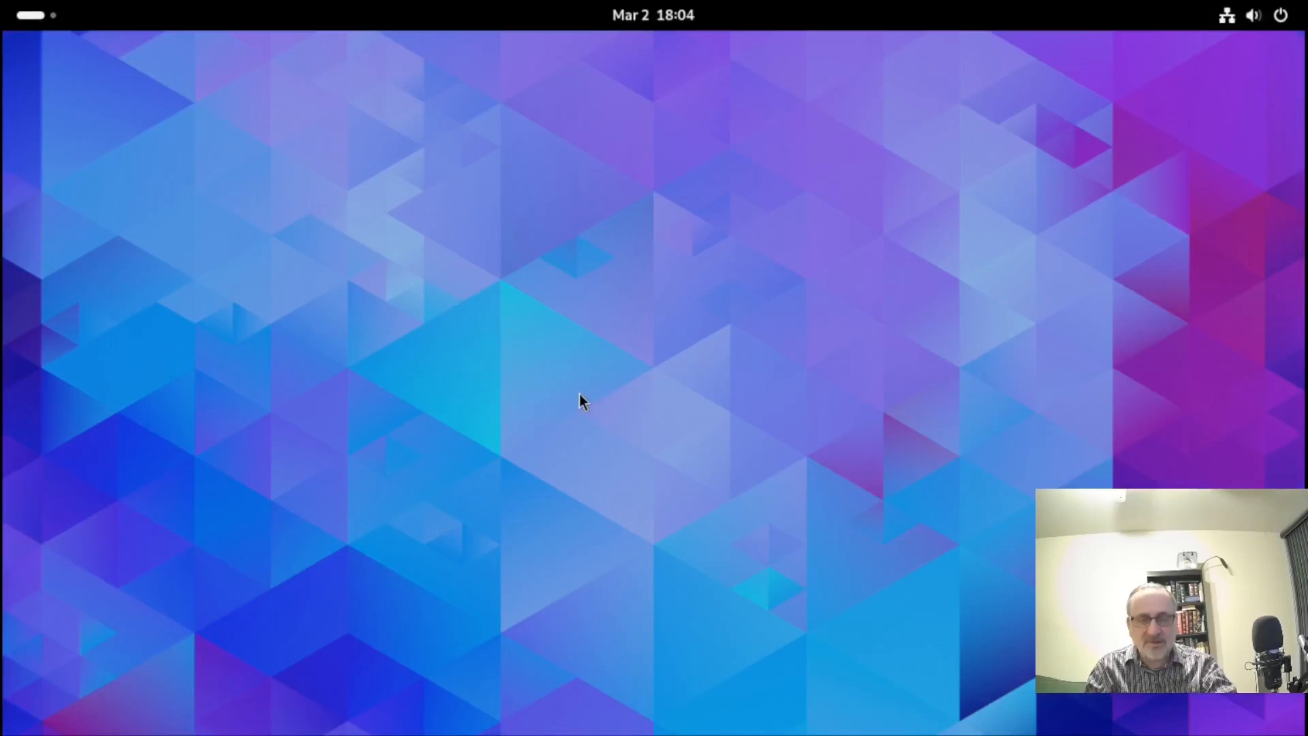
- Open XTerm from the second page of installed applications and maximize its window
key(super)
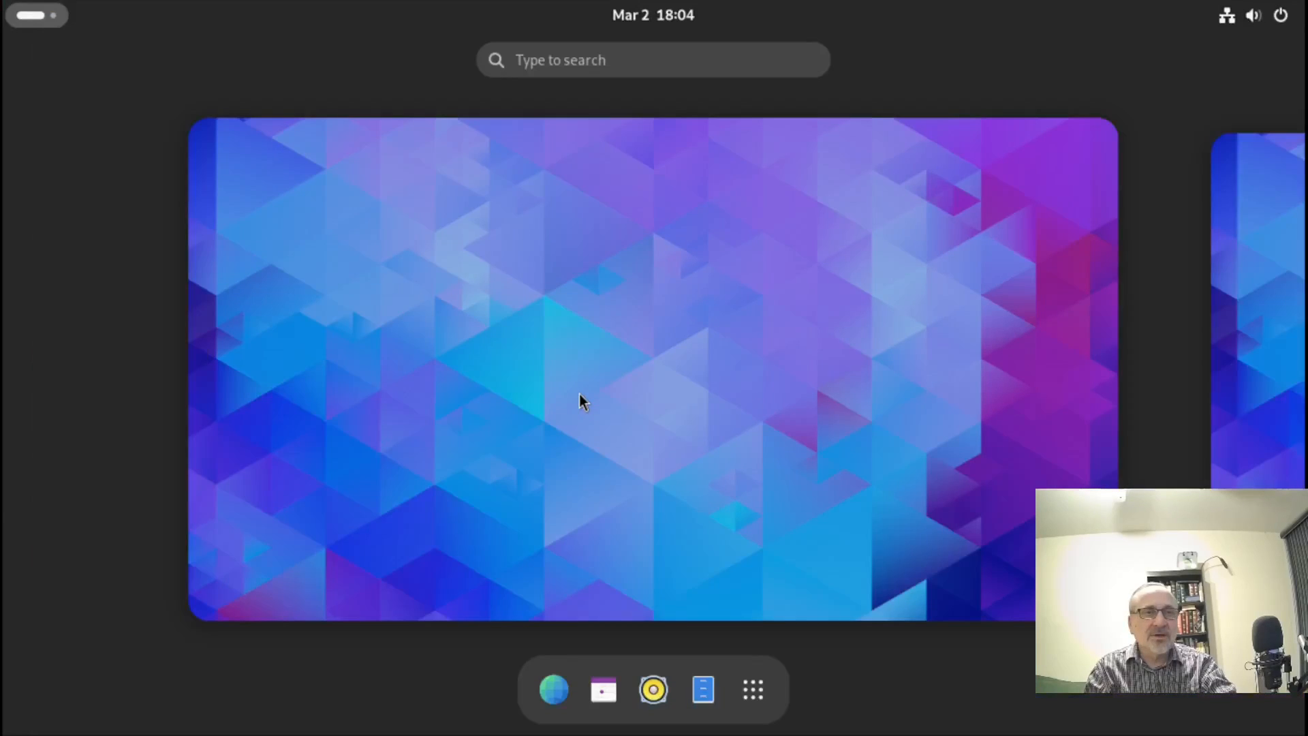
click(749, 692)
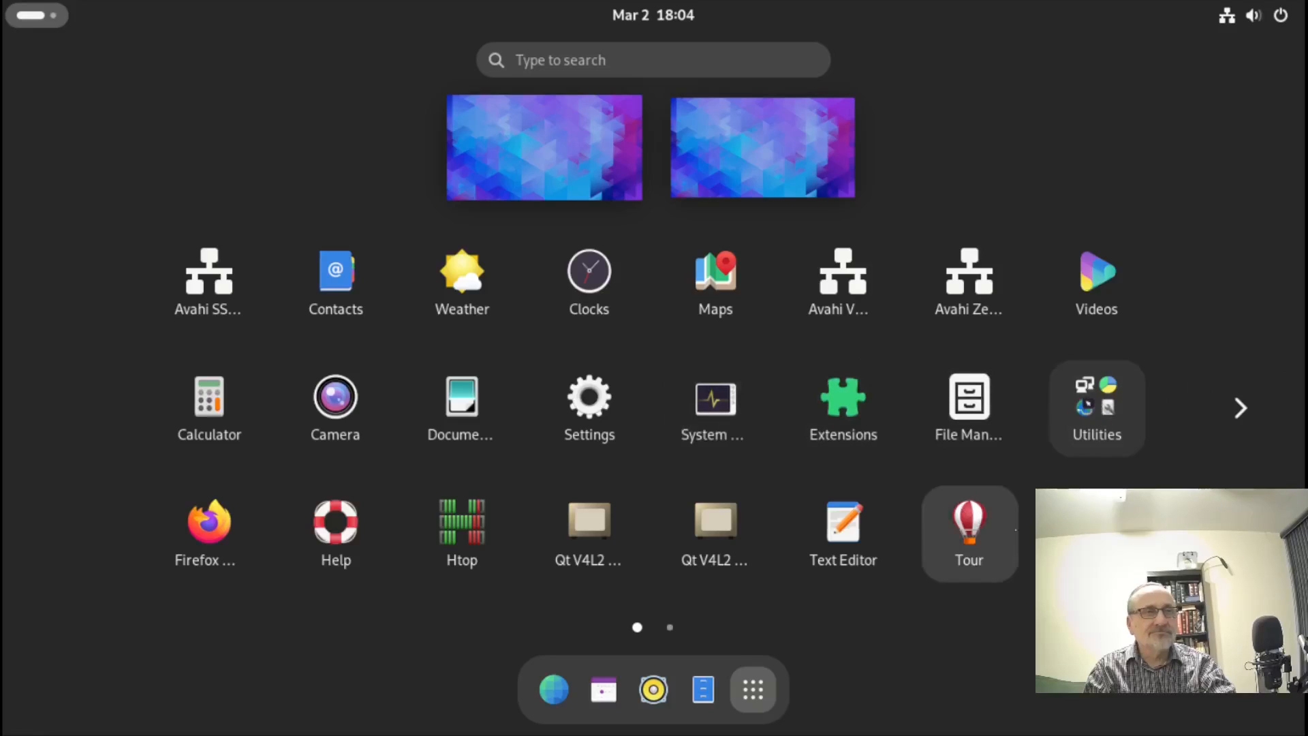
click(1236, 407)
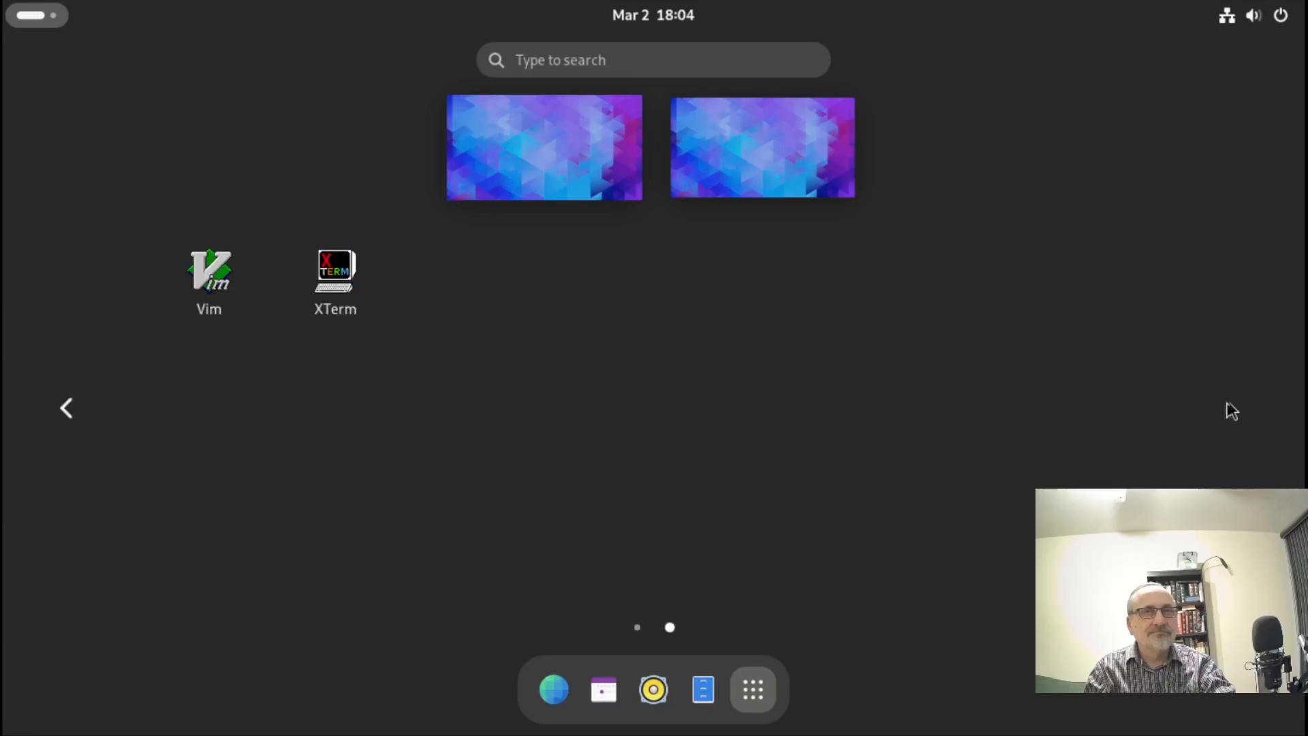
click(347, 286)
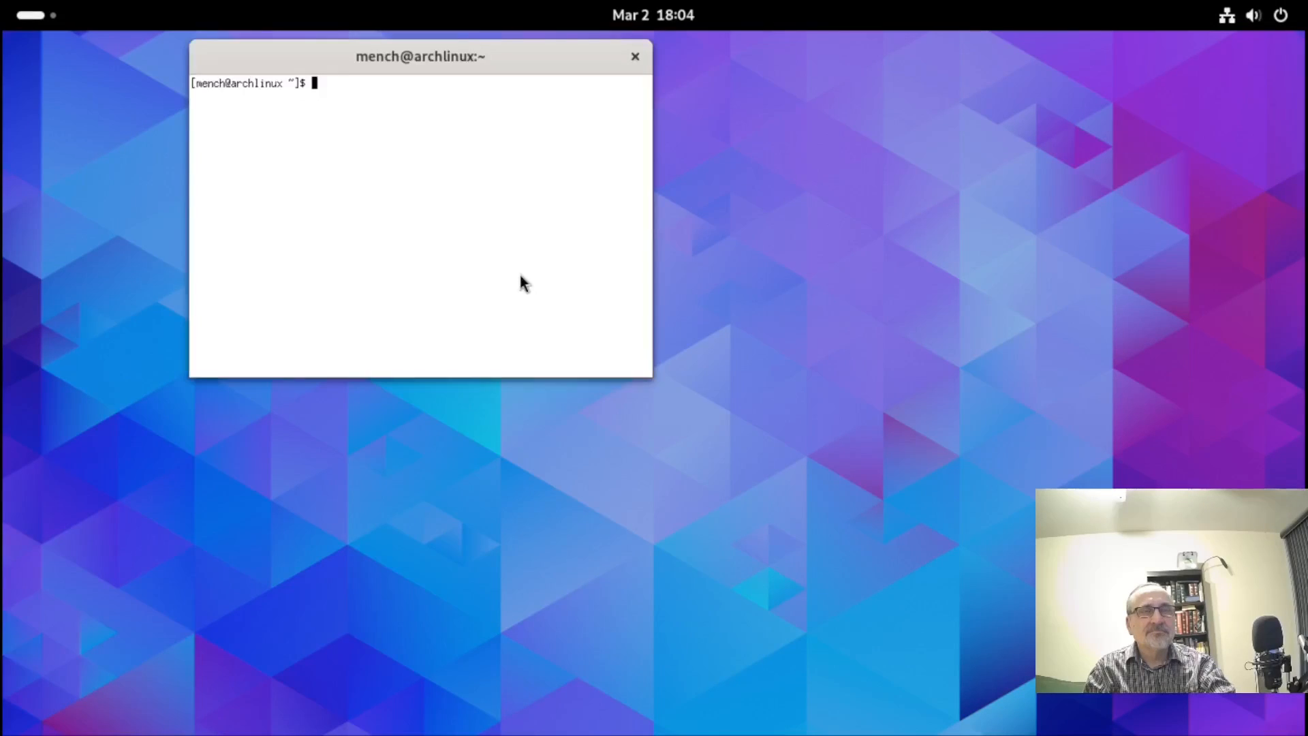
right_click(582, 65)
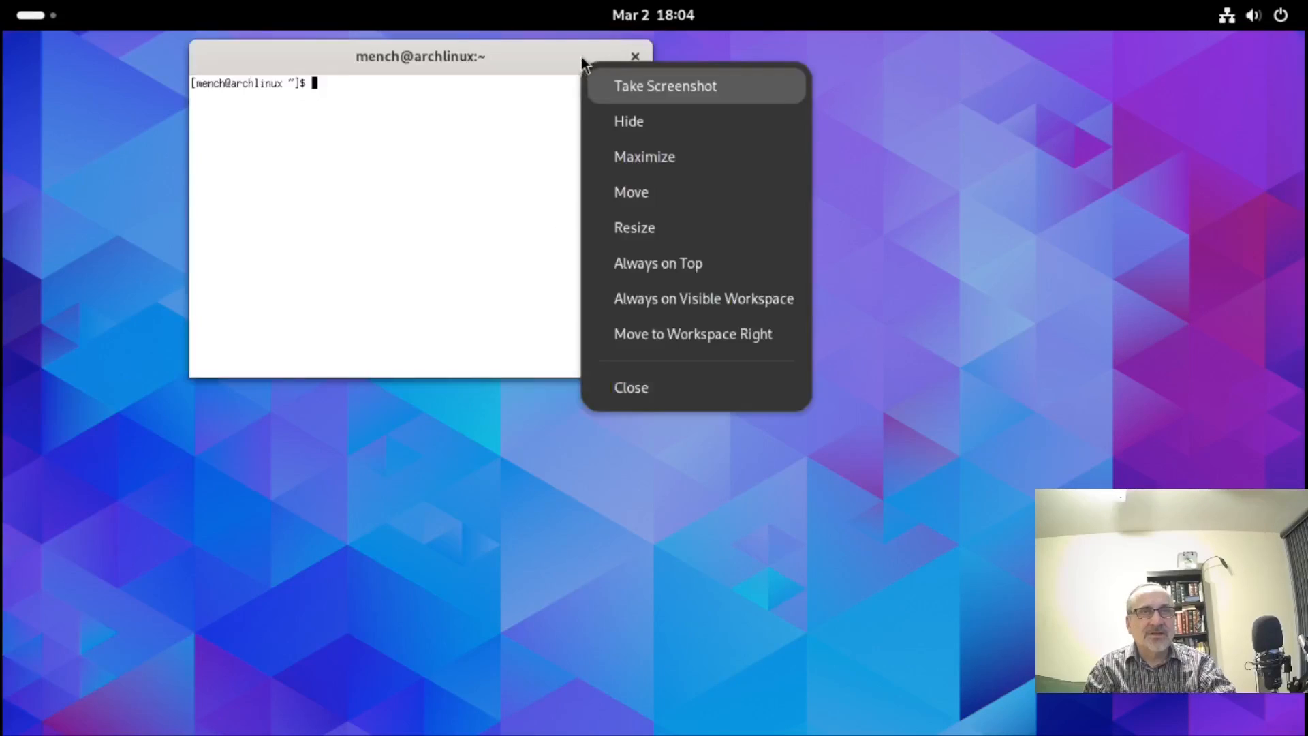
click(687, 154)
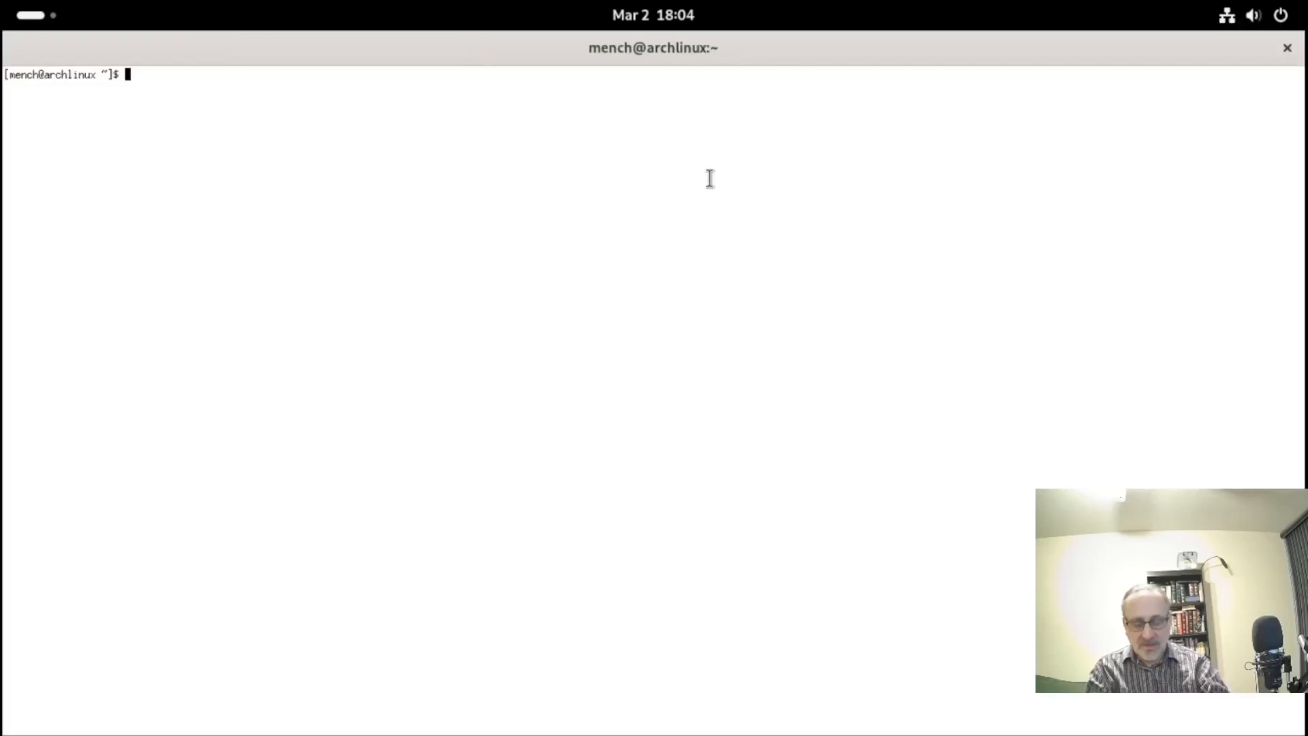
- Run htop to examine memory use and running processes, and close the XTerm window
text(htop)
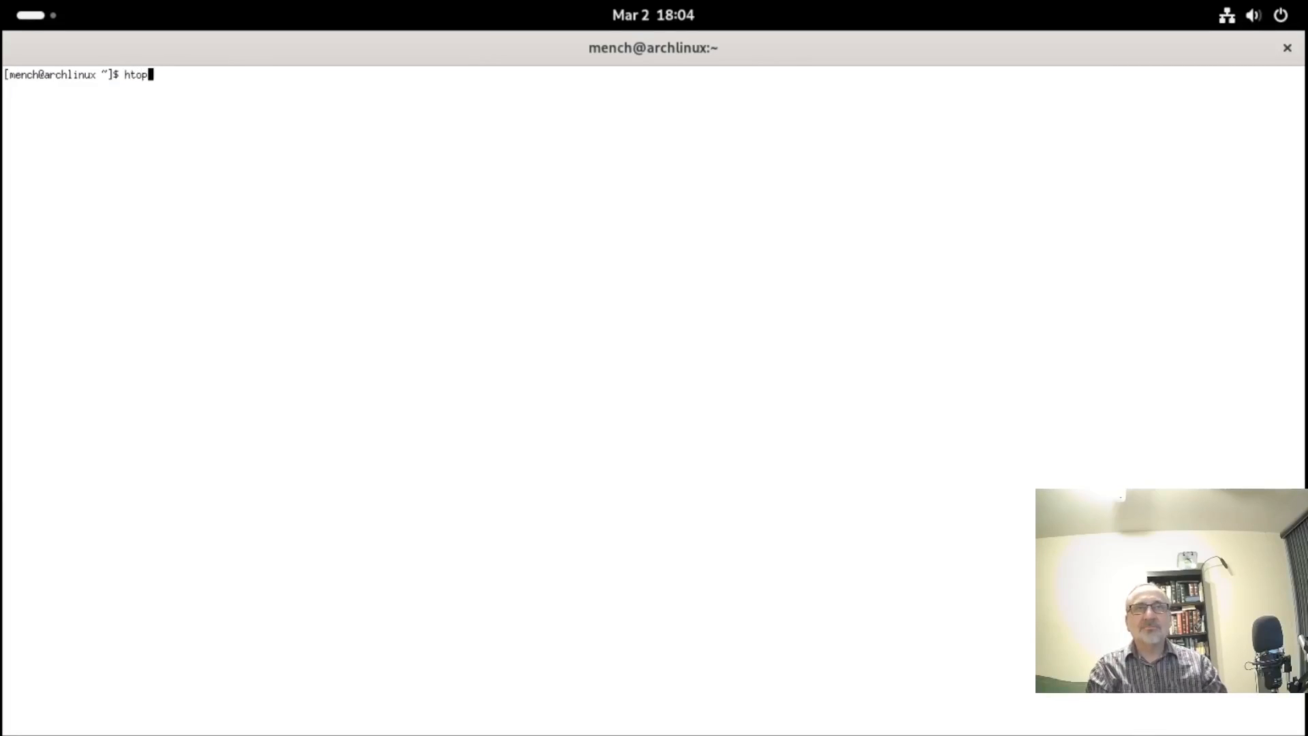
key(Return)
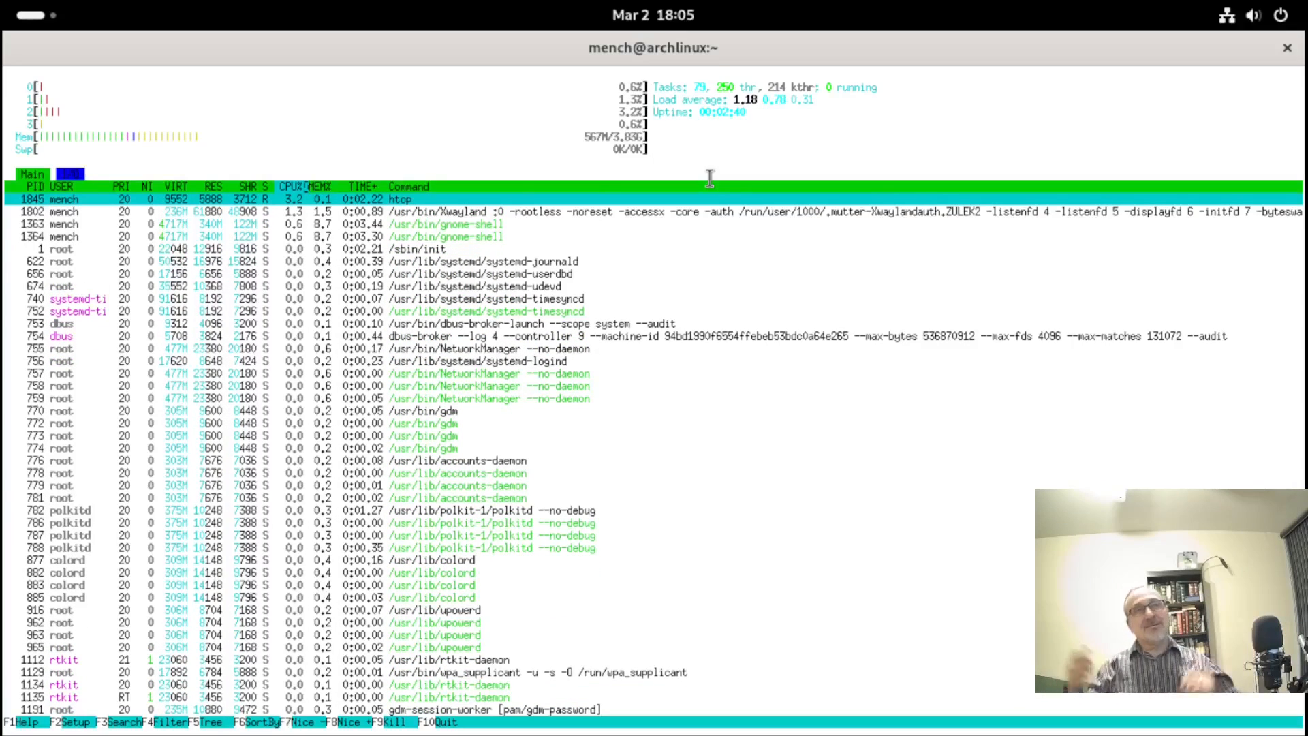
click(1286, 49)
- Search the activities overview for "xter", launch XTerm and maximize its window
click(30, 15)
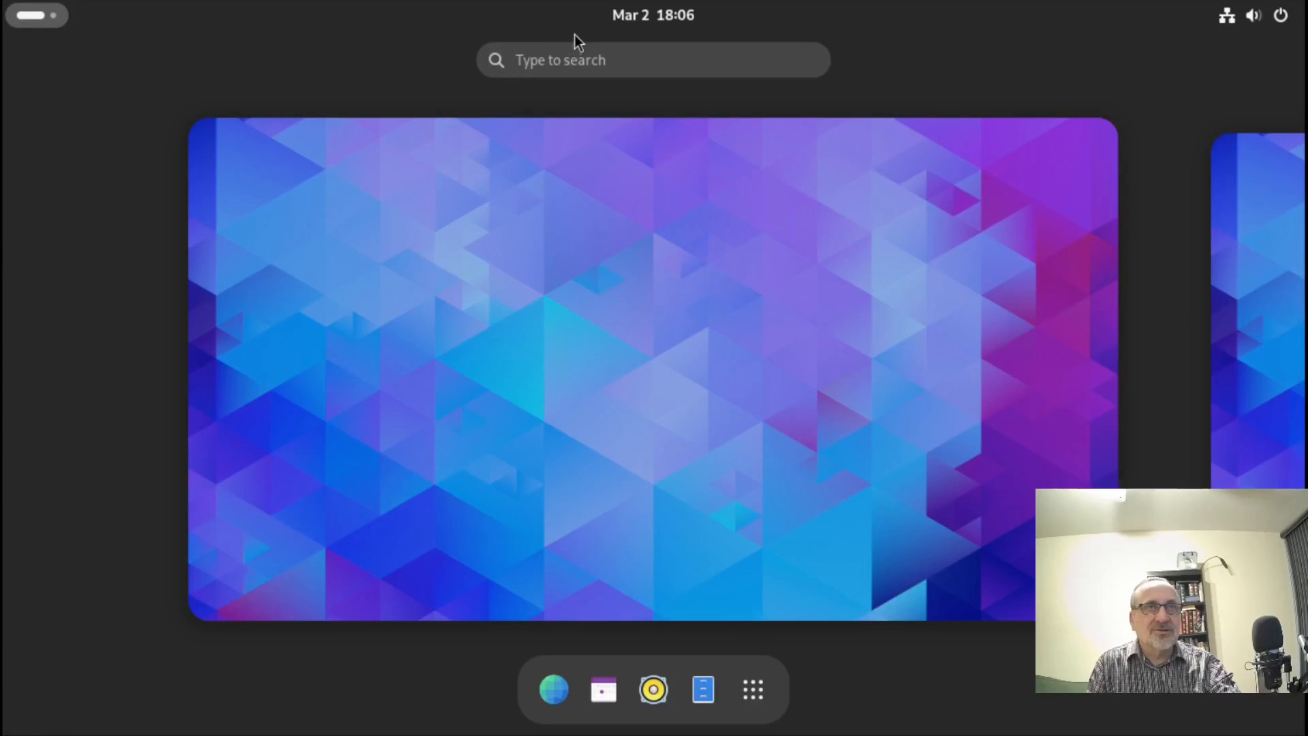
click(574, 59)
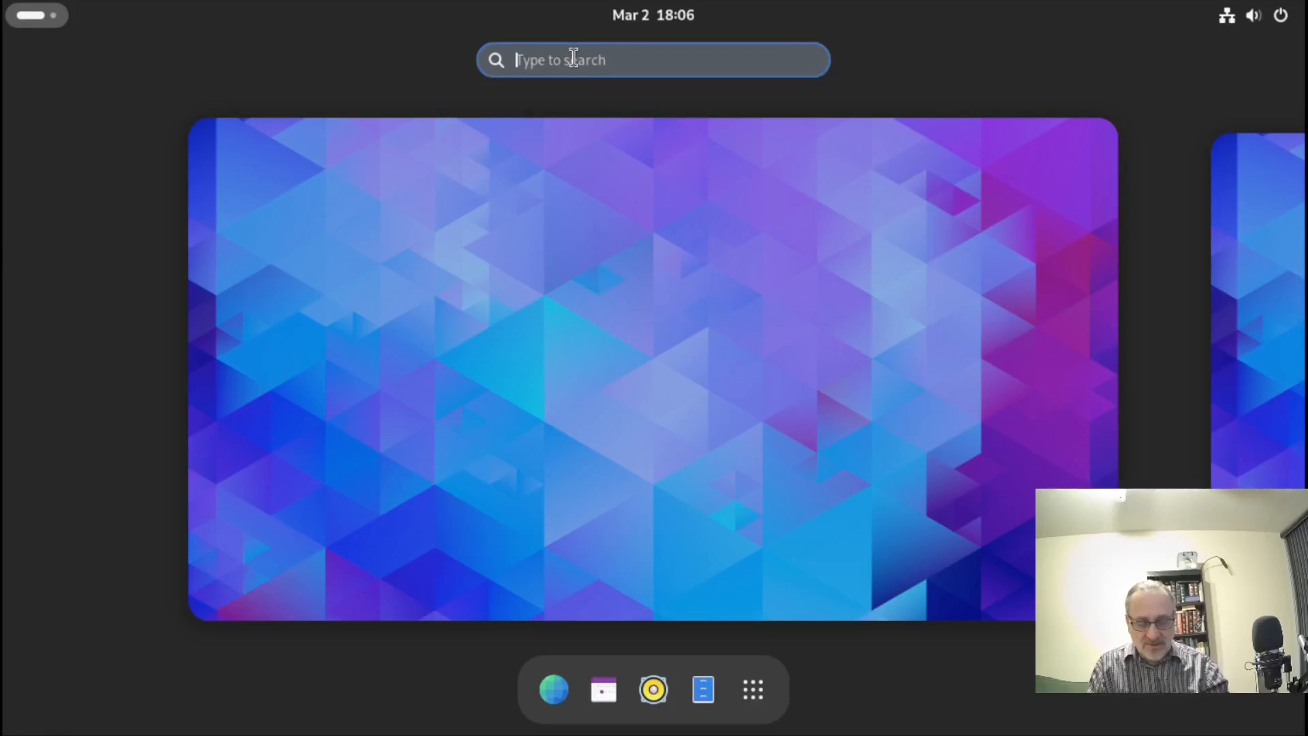
text(xter)
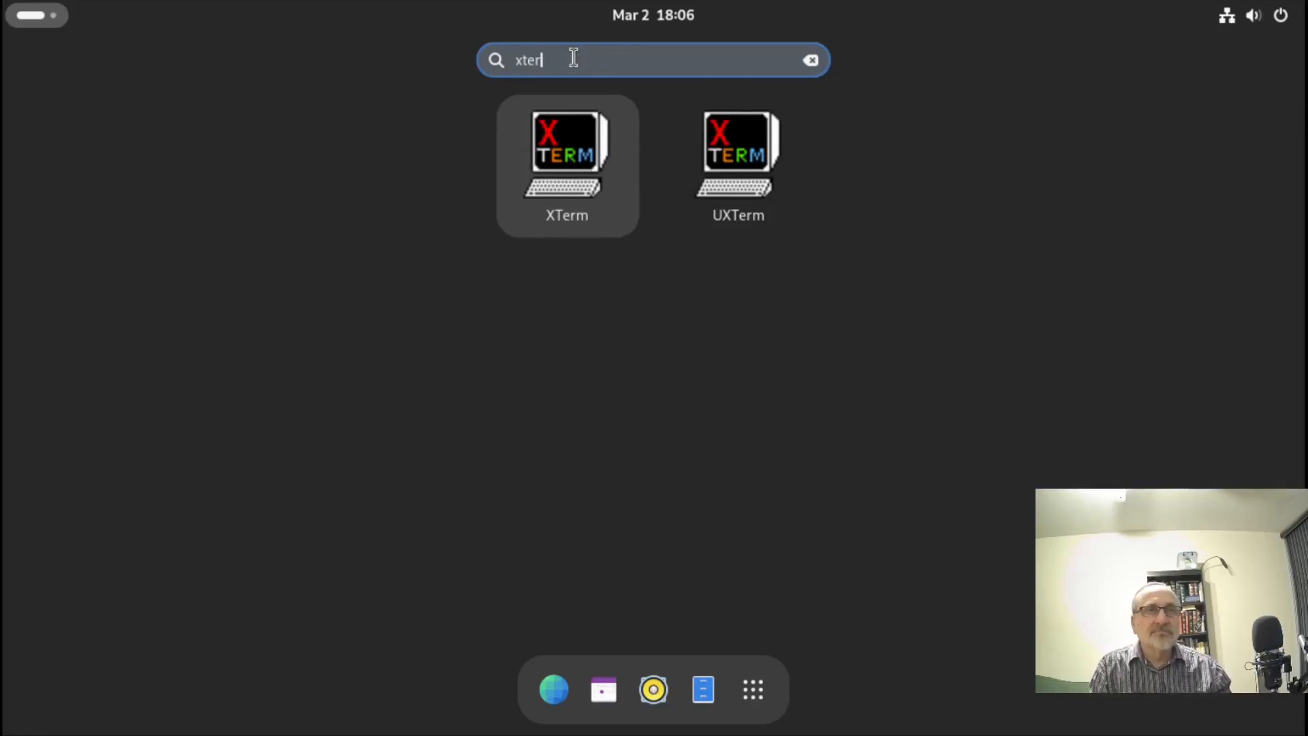
key(Return)
right_click(644, 61)
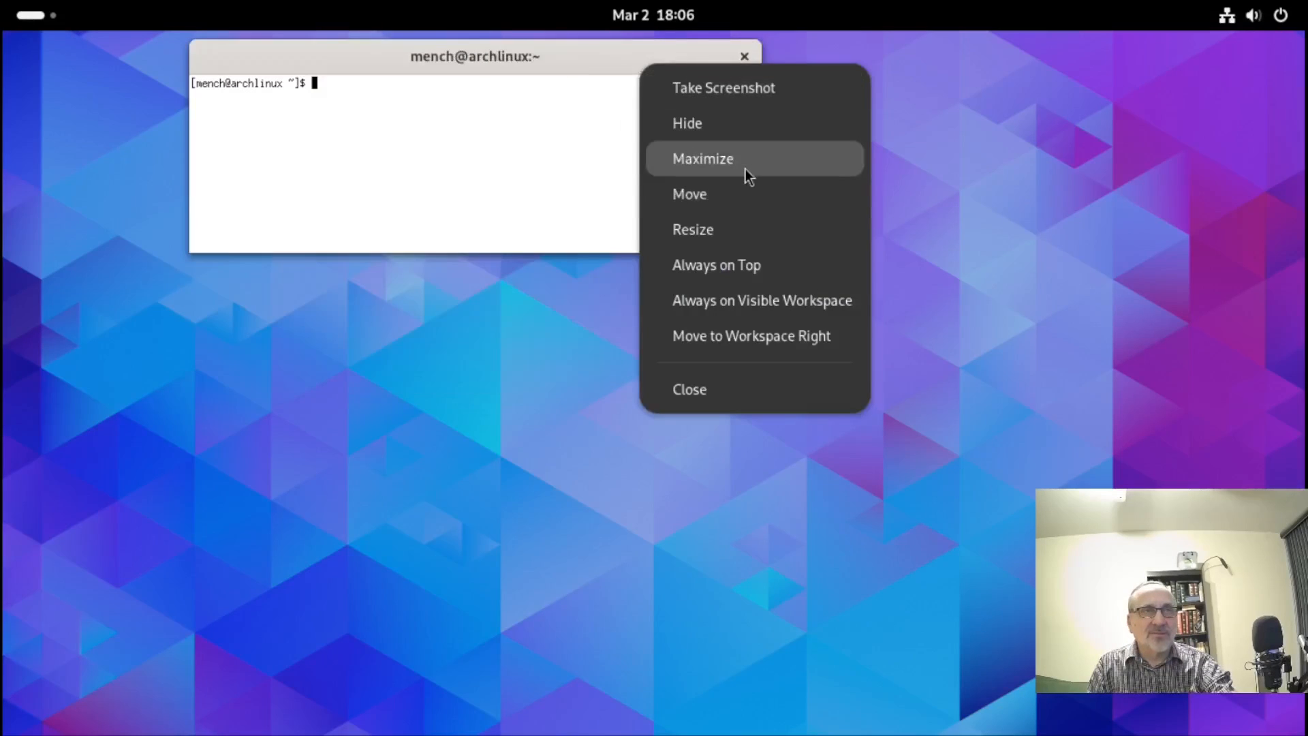
click(745, 166)
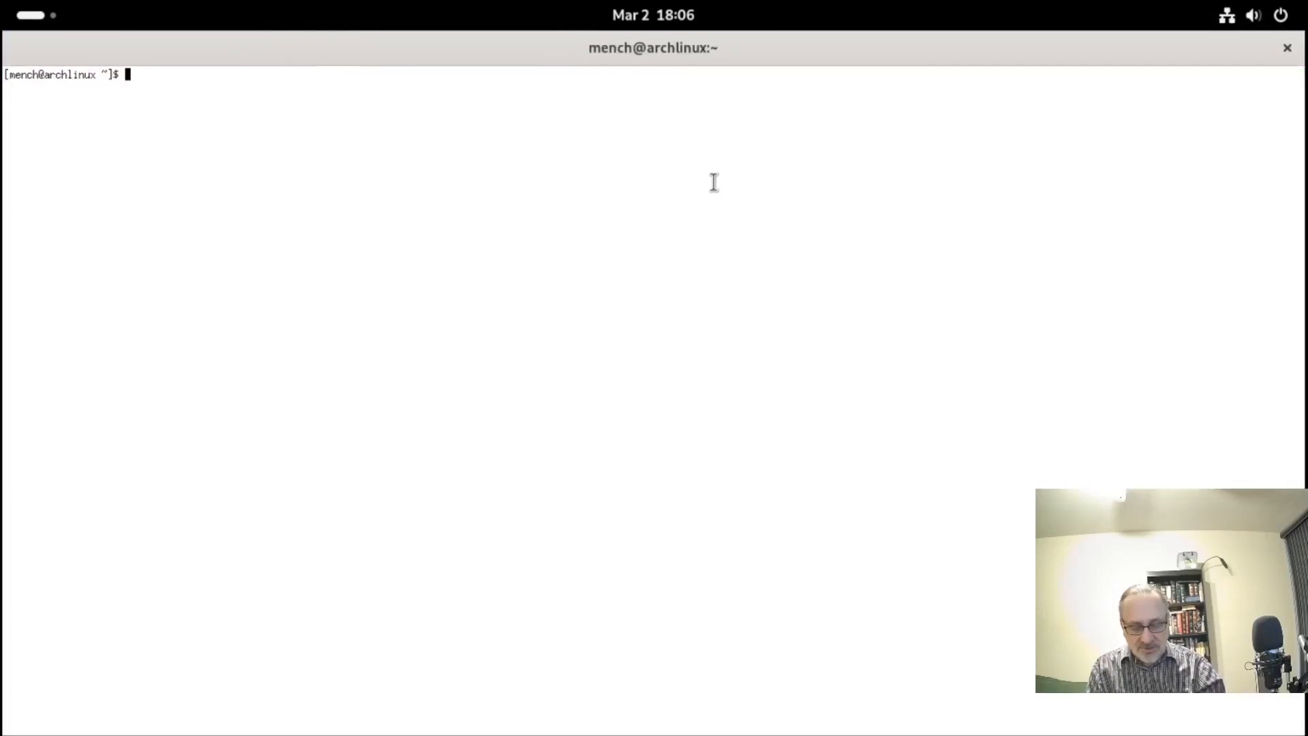
text(git clone)
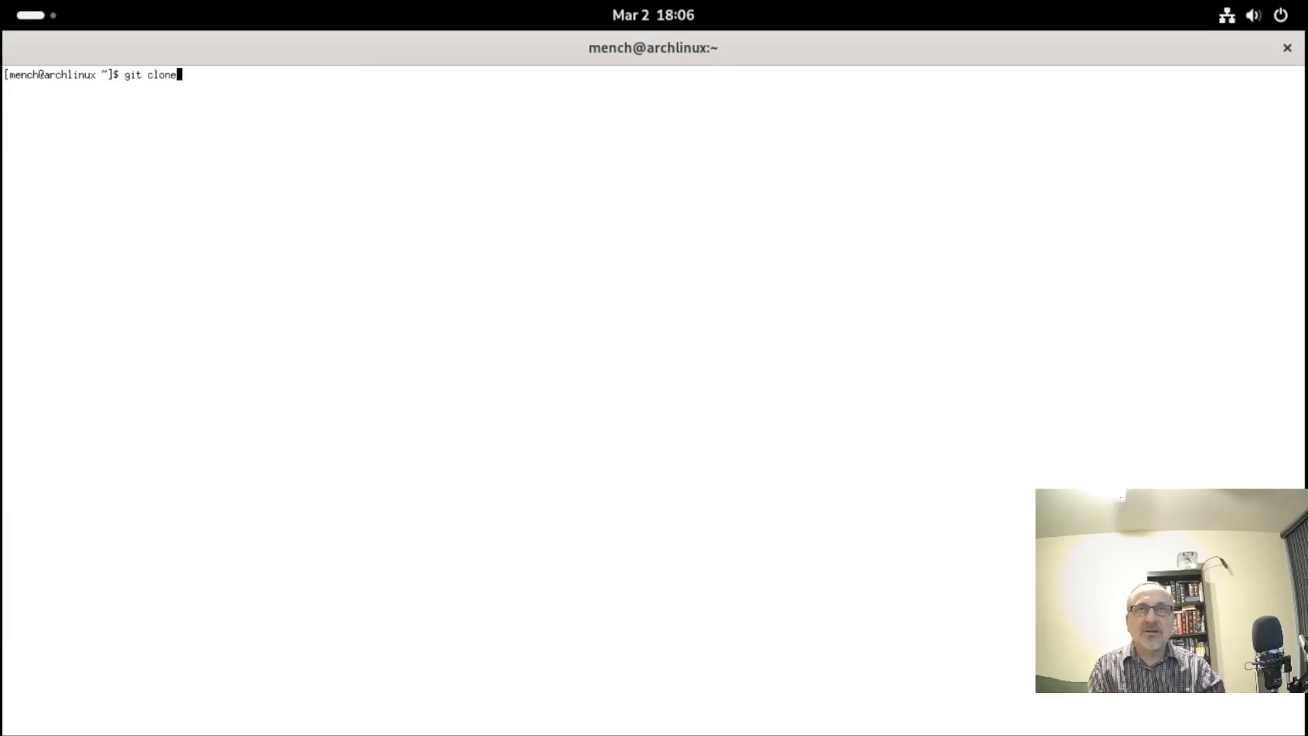
text( https:)
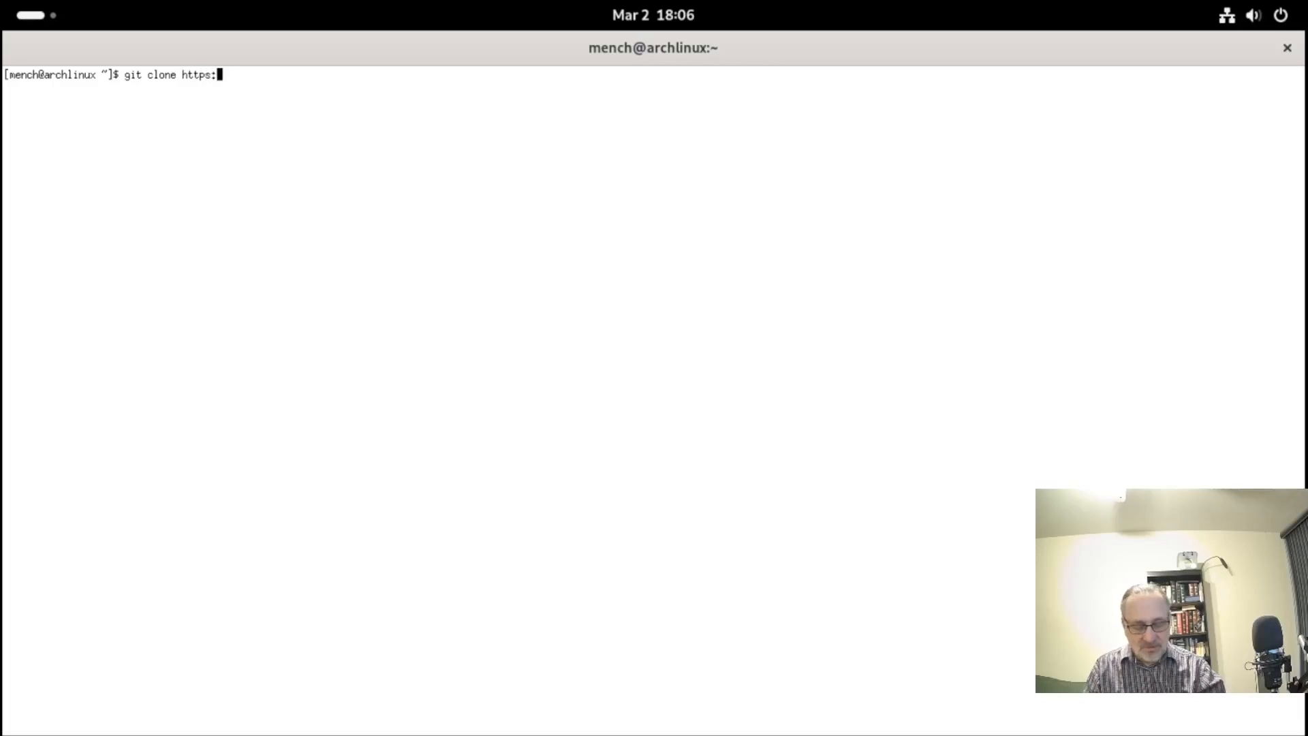
text(//gitl)
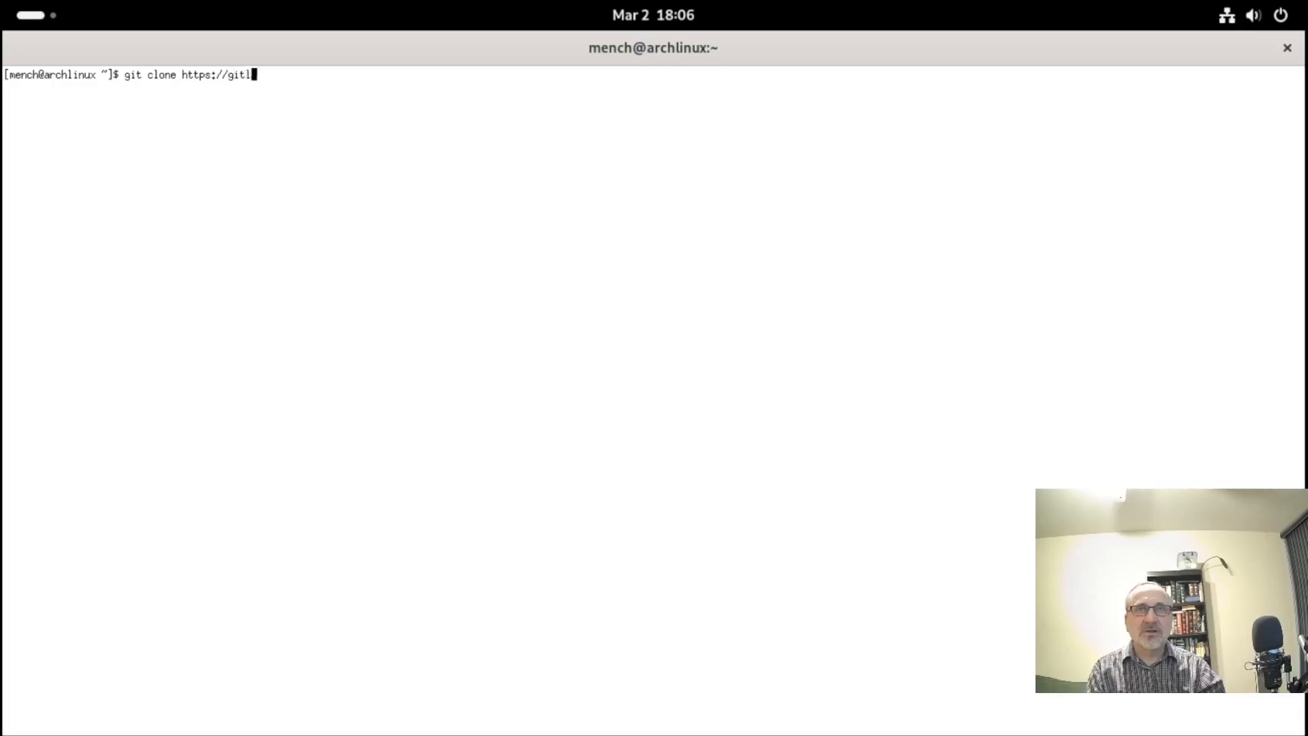
text(ab.com)
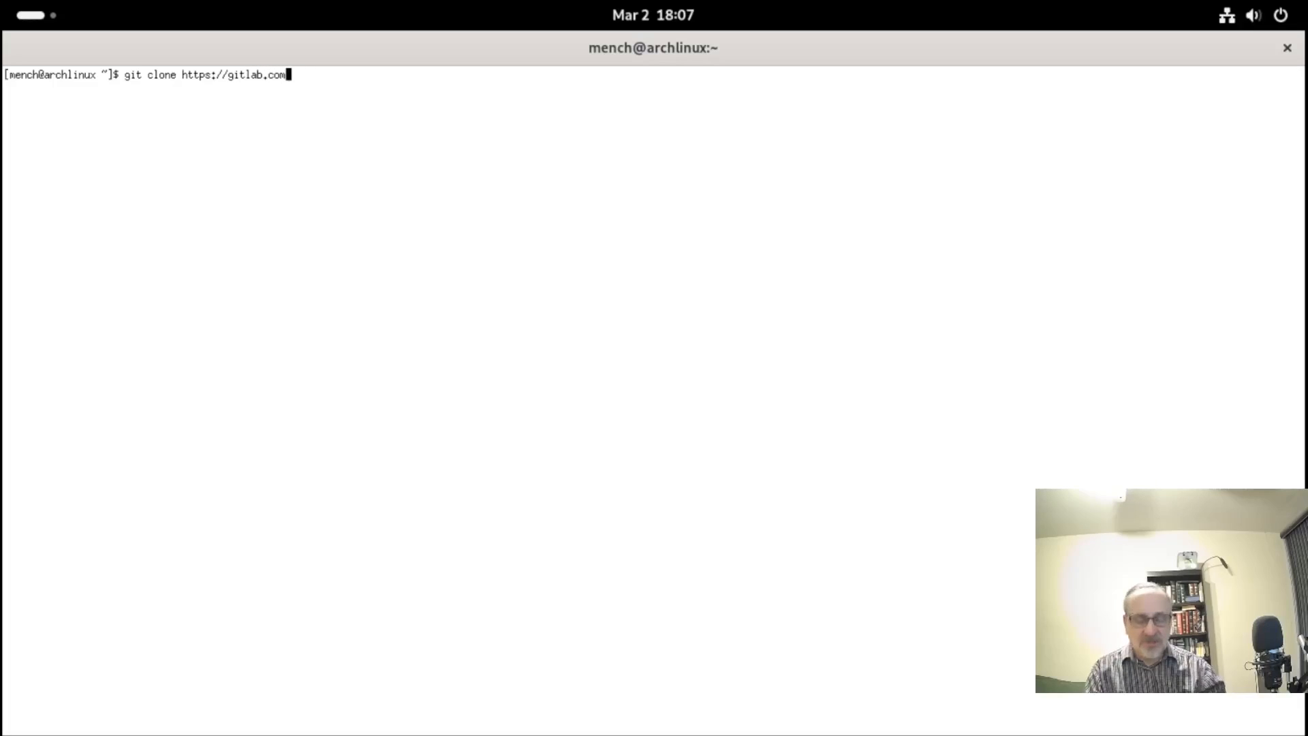
text(/artibus1)
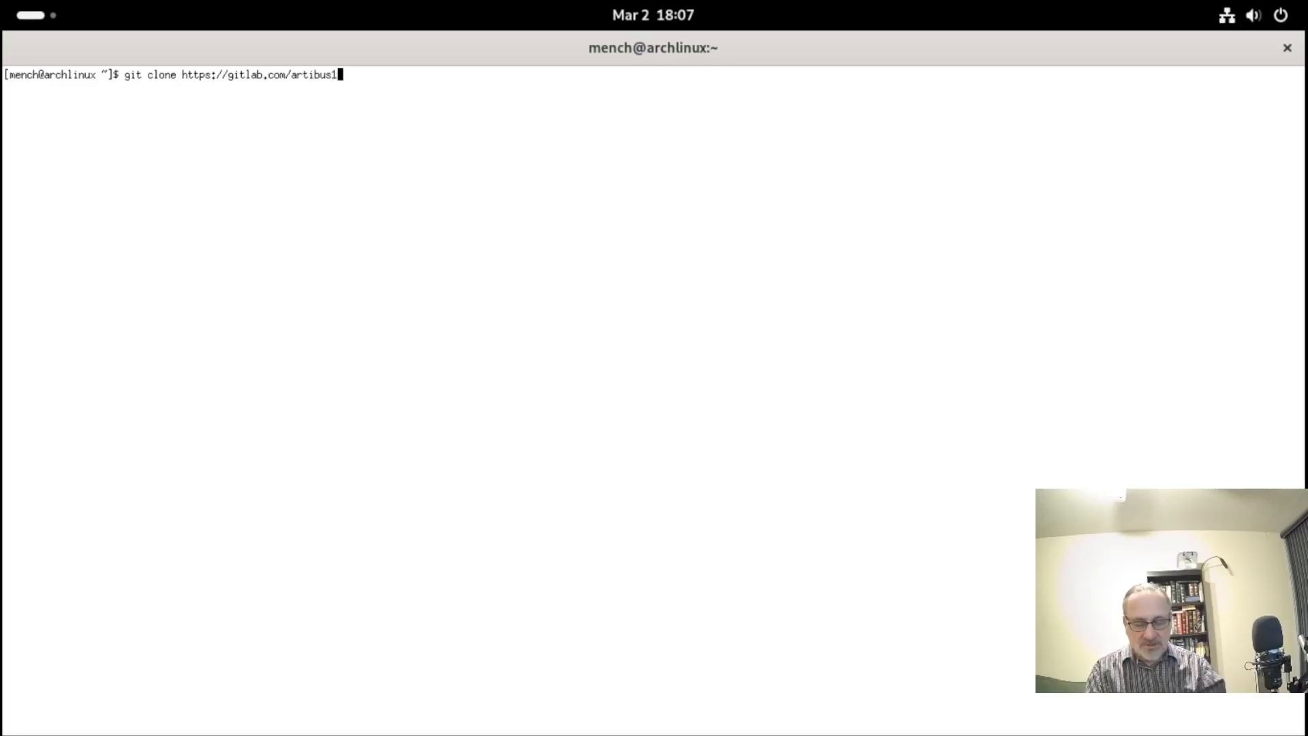
text(/mench)
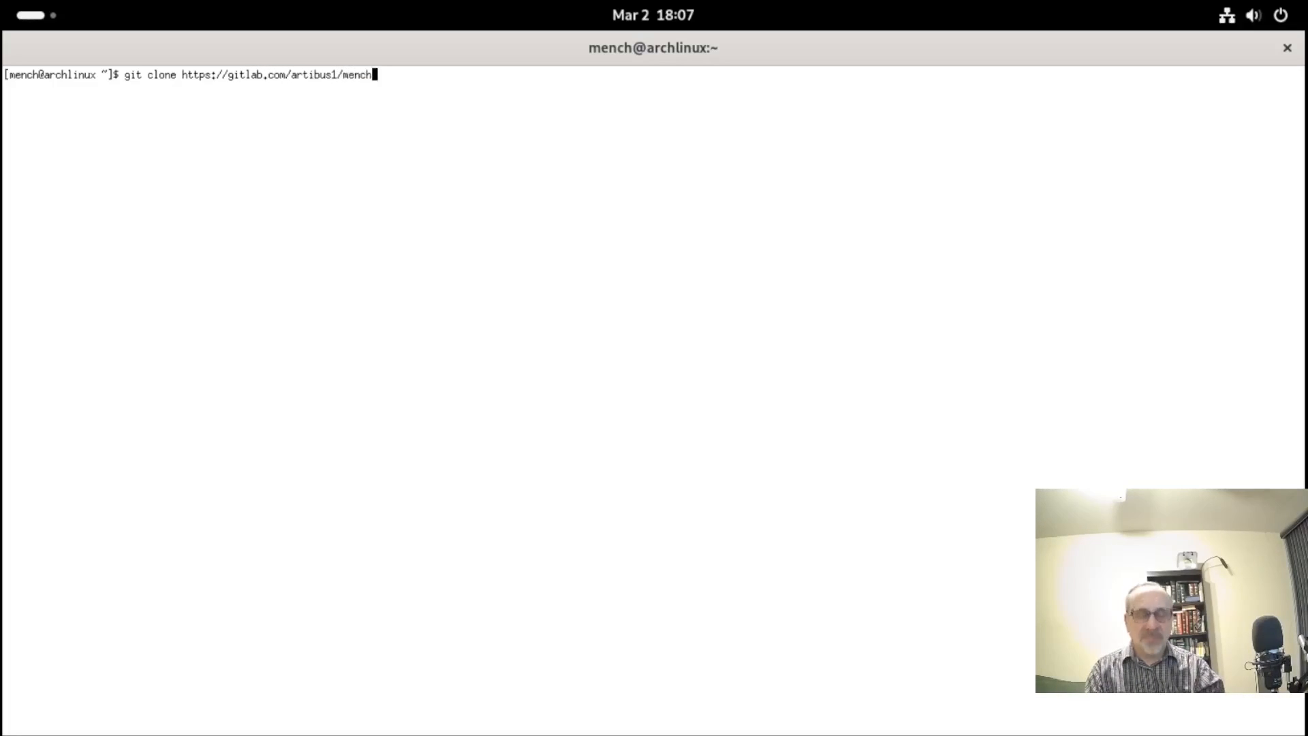
text(.git)
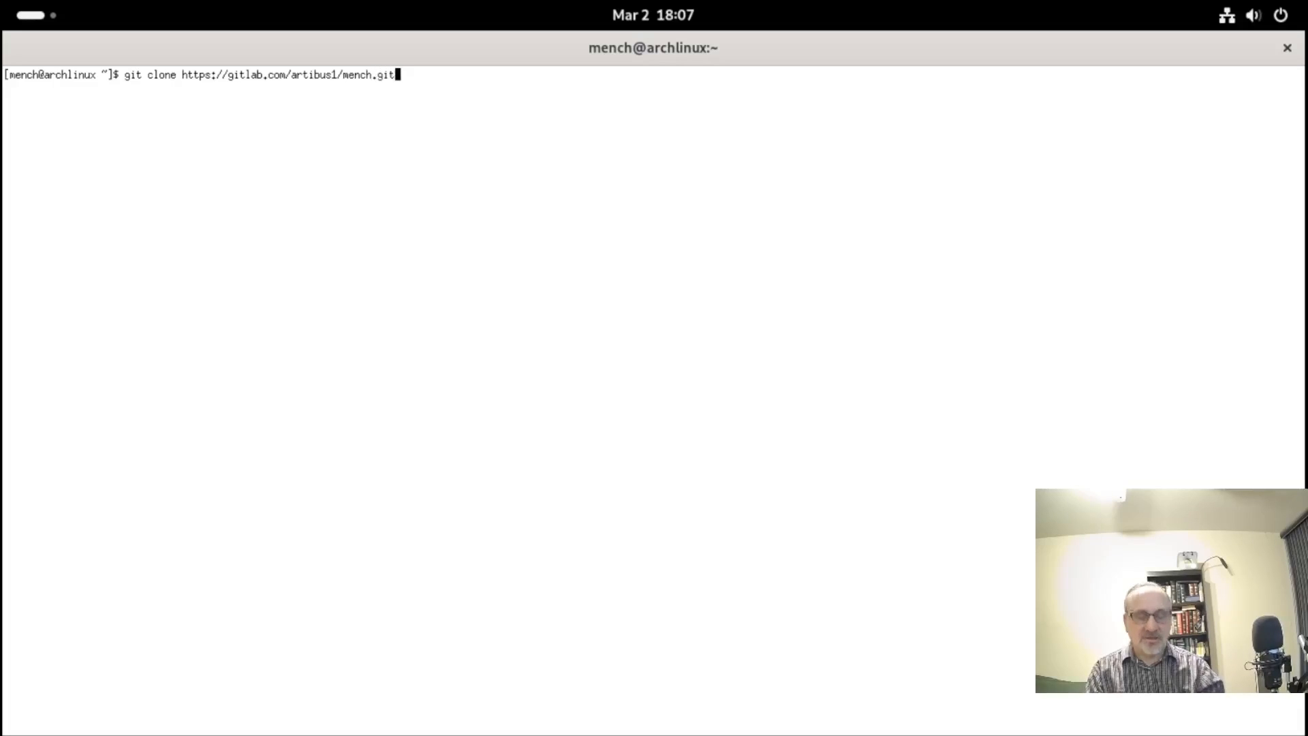
key(Return)
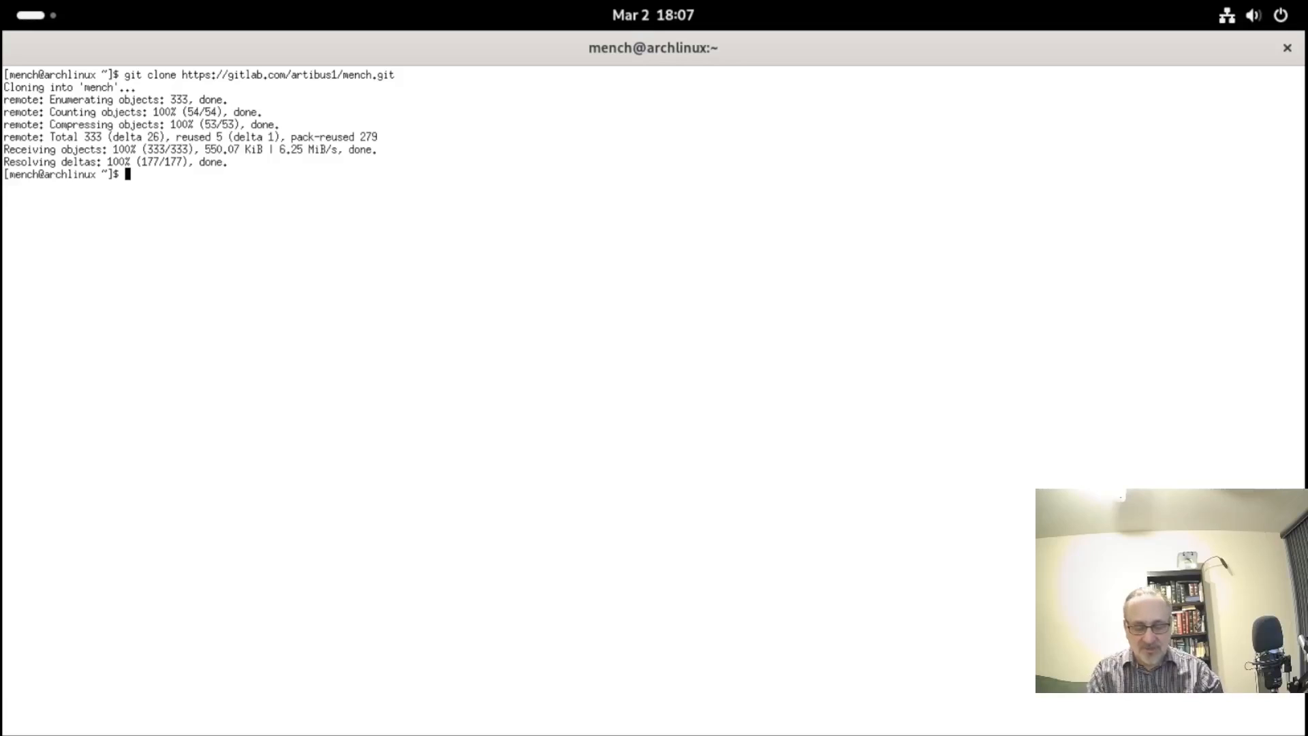
- Go into the cloned repository's arch folder in XTerm and list all its files, including hidden ones, on a cleared screen
text(cd)
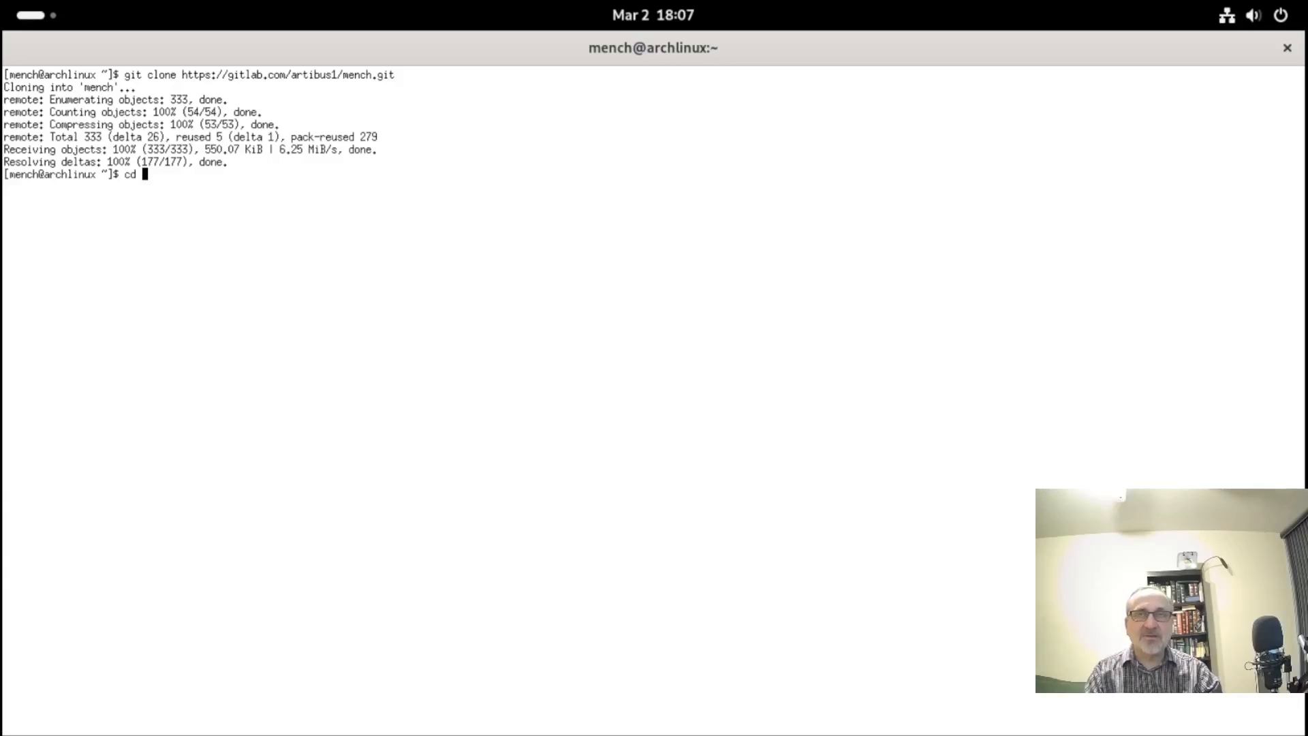
text(mench)
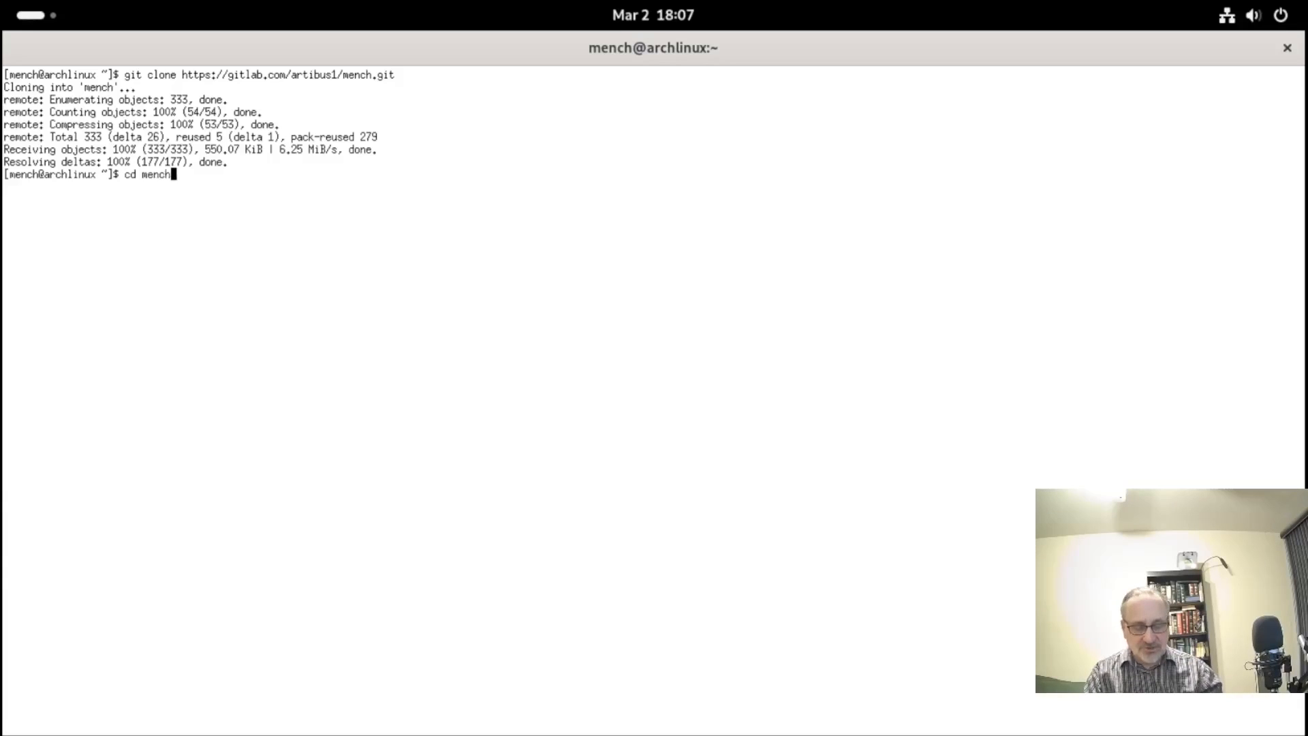
key(Return)
text(ls)
key(Return)
text(cd arch)
key(Return)
key(ctrl+l)
text(ls )
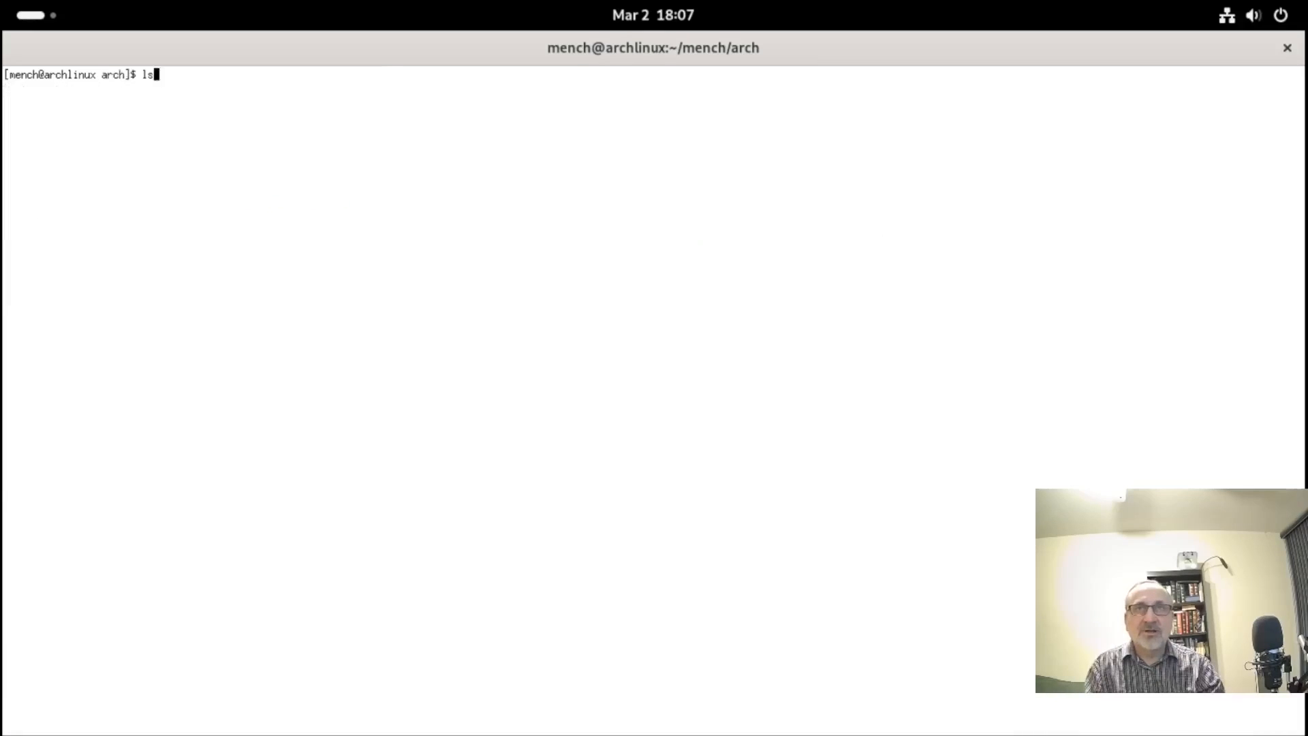
text(-a)
key(Return)
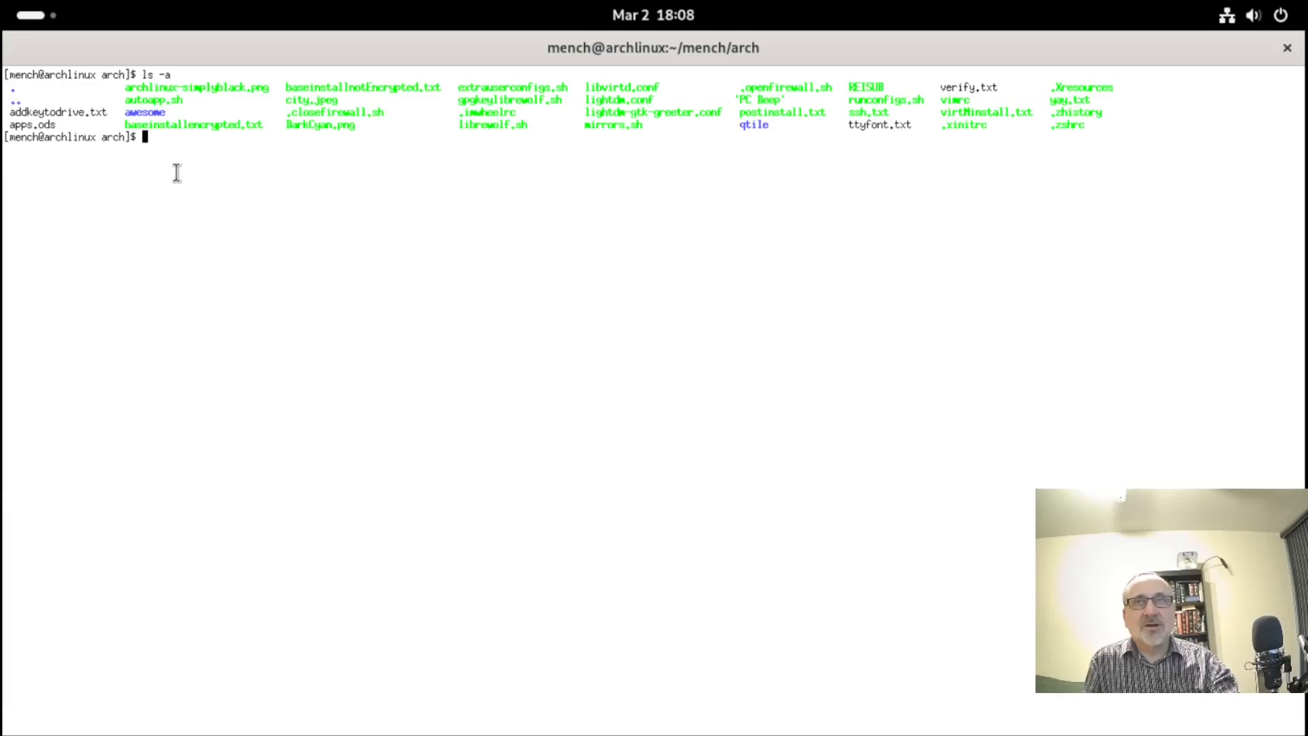
- Close the XTerm window and launch Console from the second page of the Utilities app folder
click(1286, 48)
key(super)
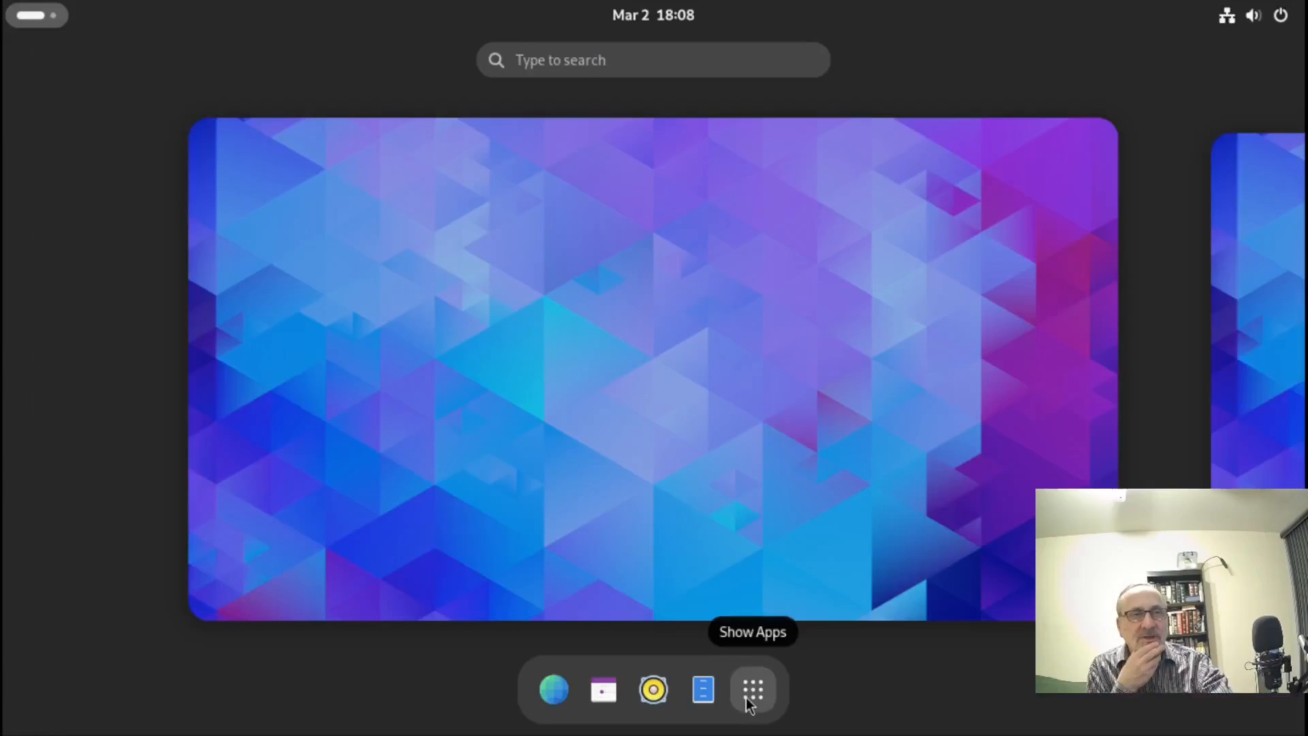
click(746, 697)
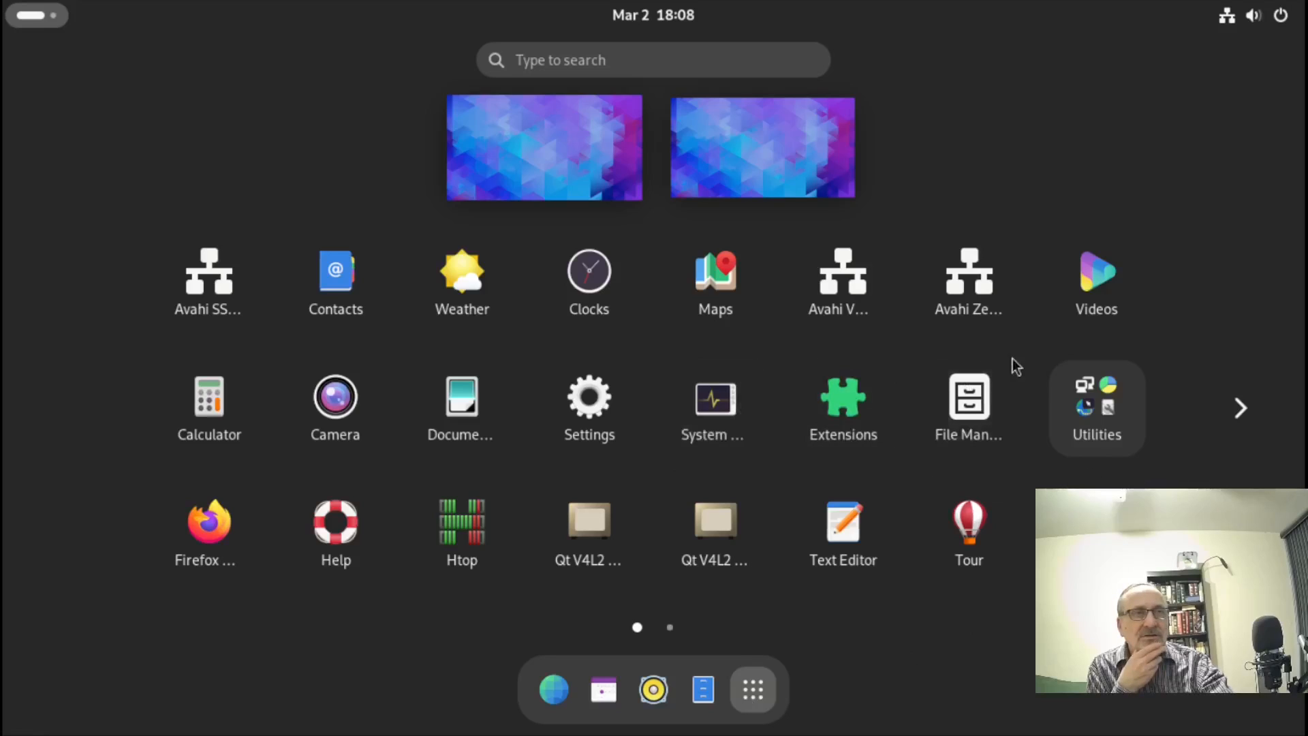
click(1068, 405)
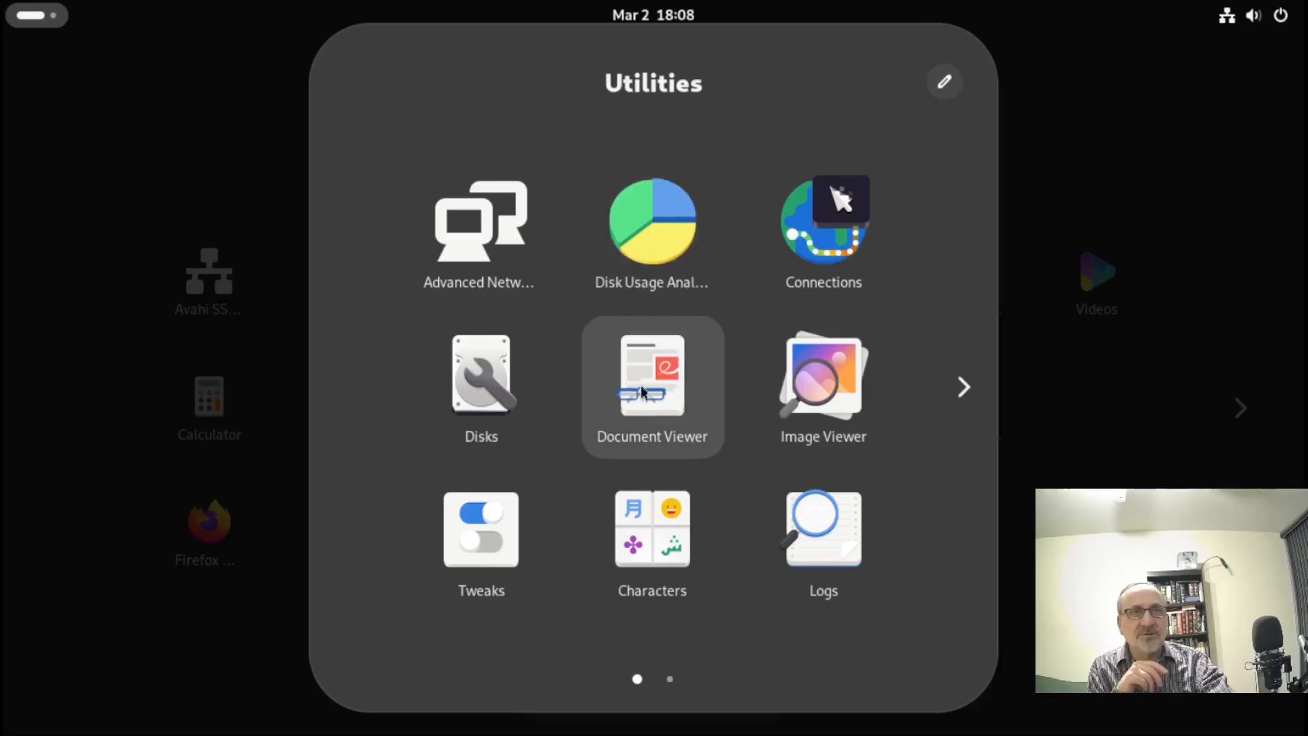
click(950, 390)
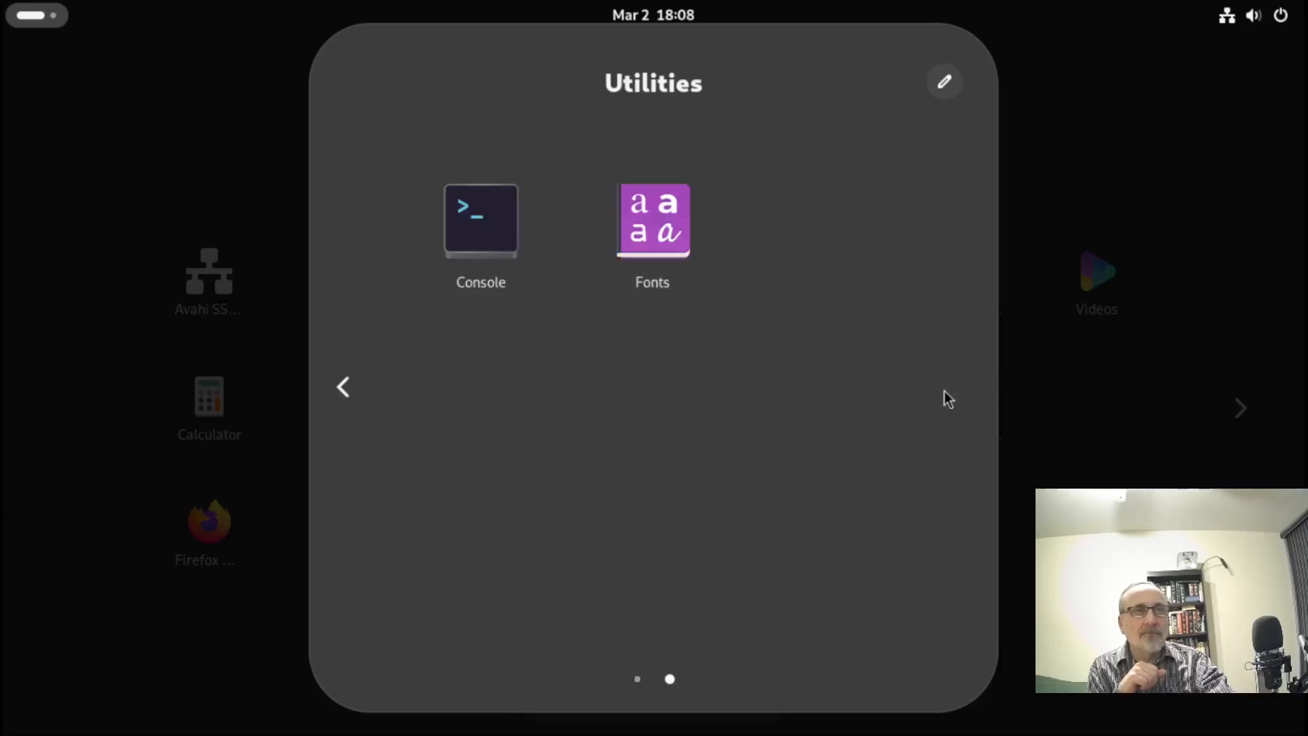
click(476, 216)
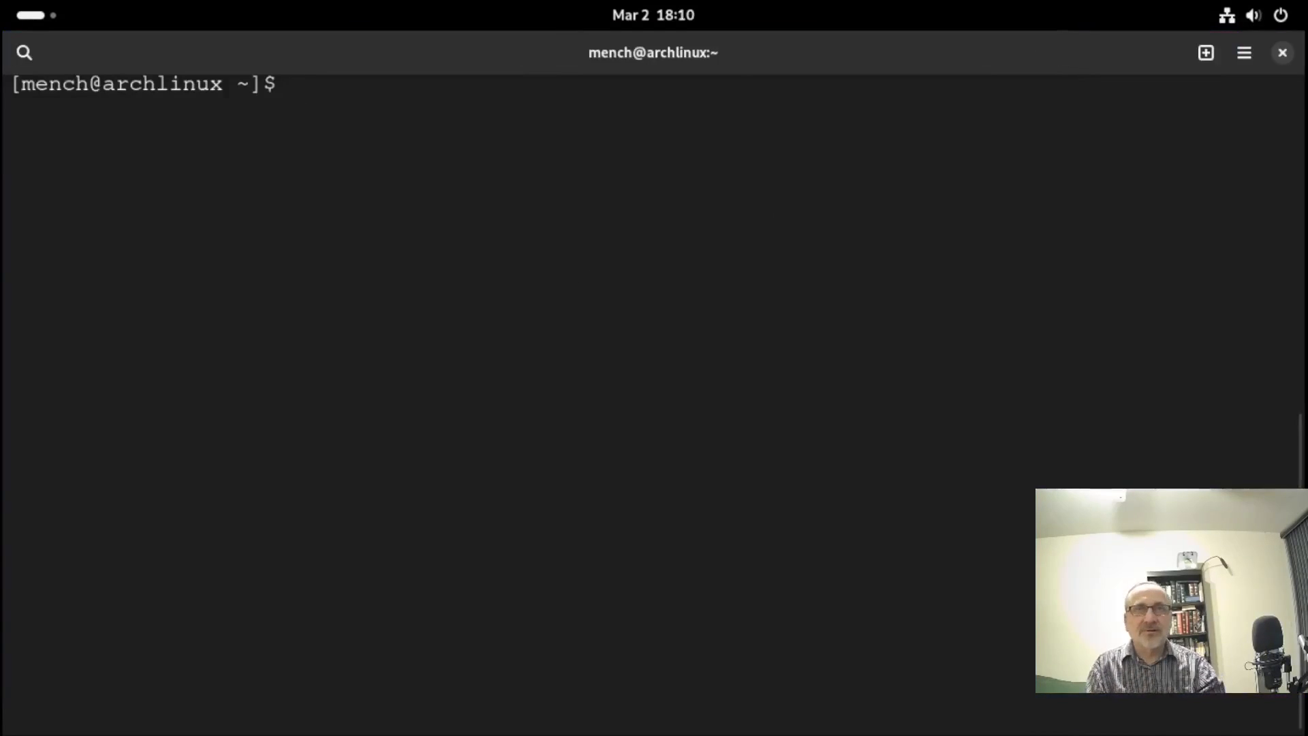
- Change to the mench/arch directory in Console and list its contents with ls -a
text(cd )
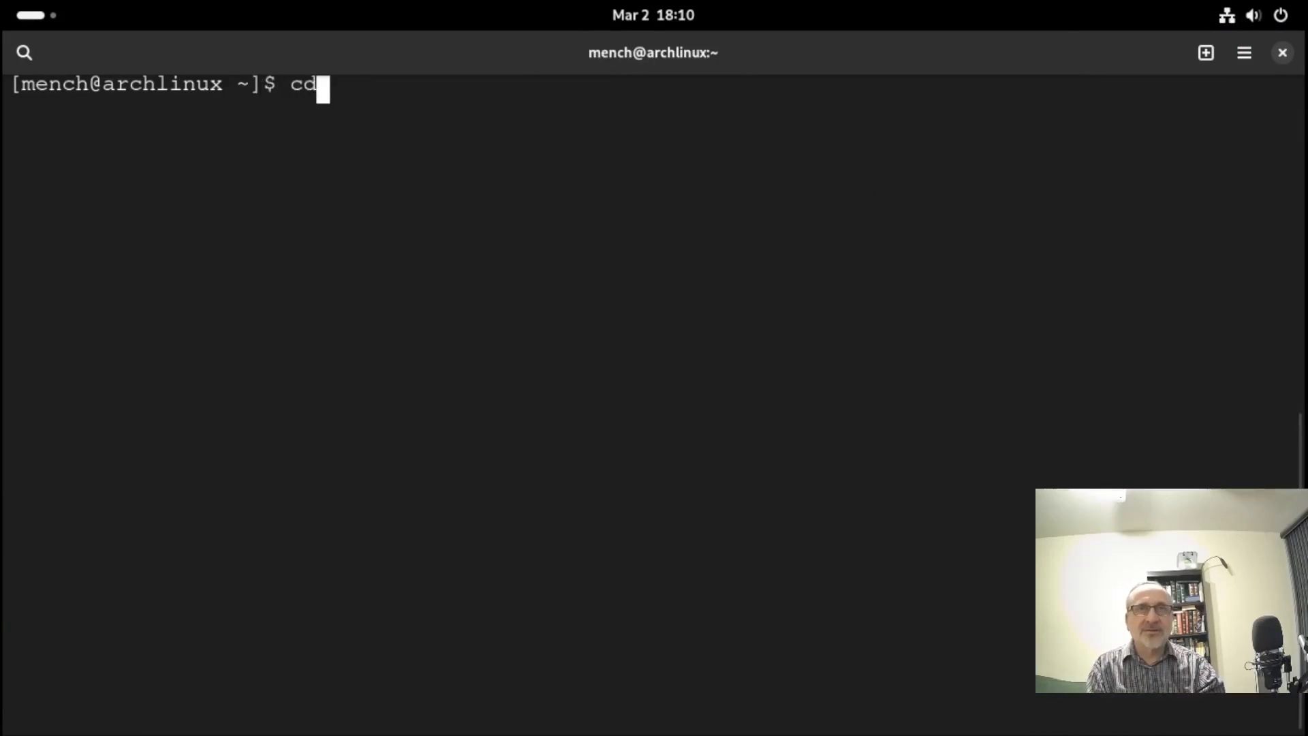
text(mench)
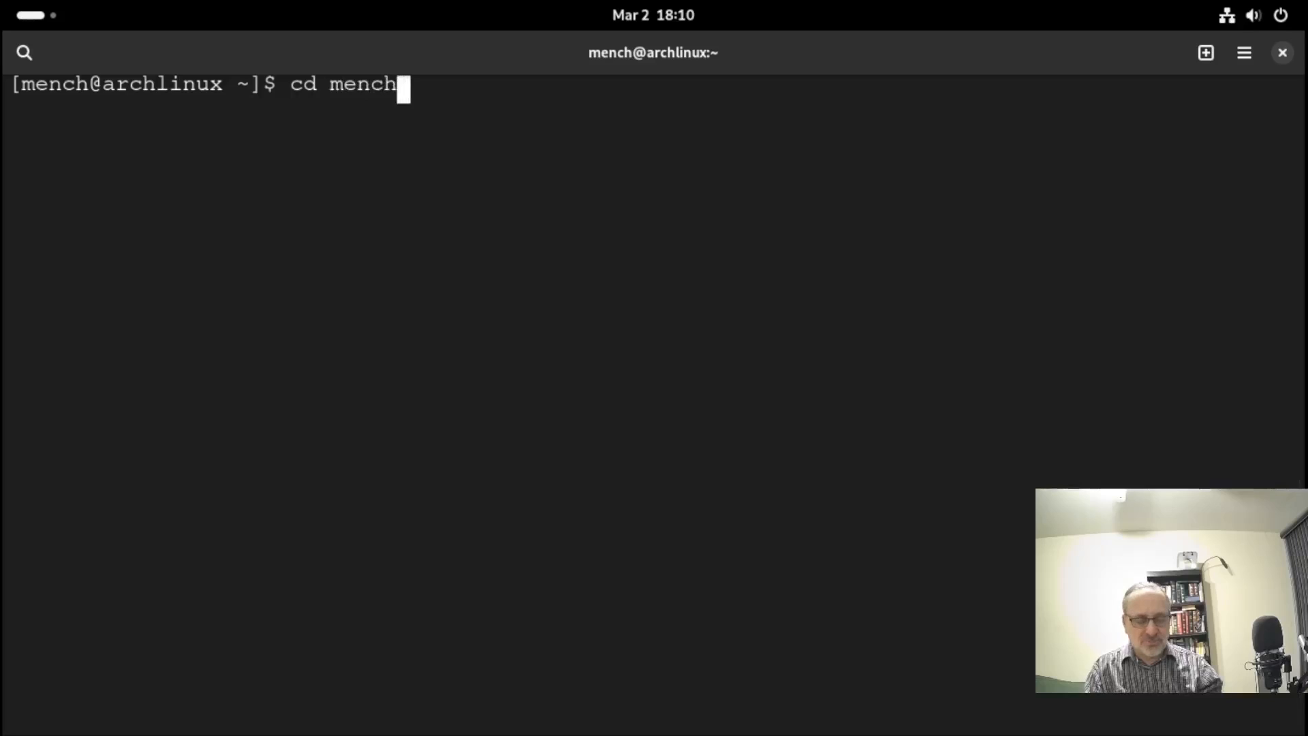
key(Return)
text(c)
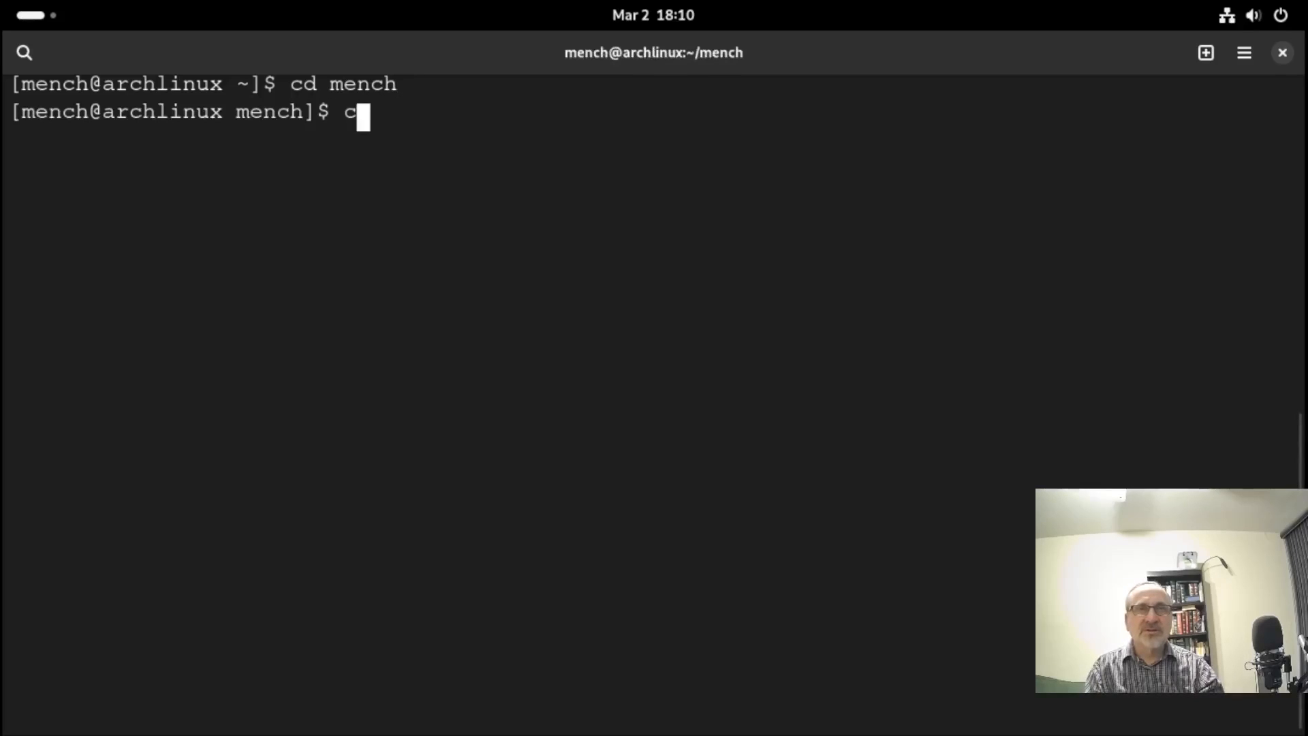
text(d arch)
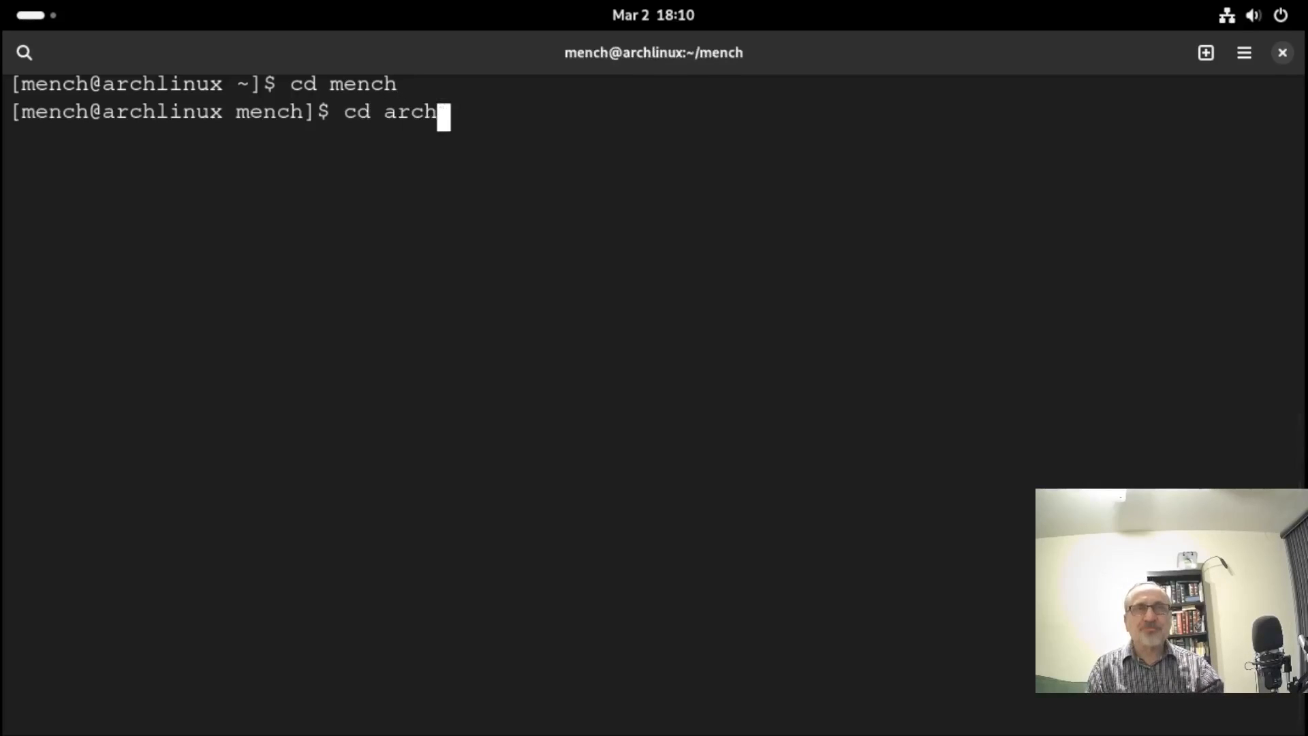
key(Tab)
key(Return)
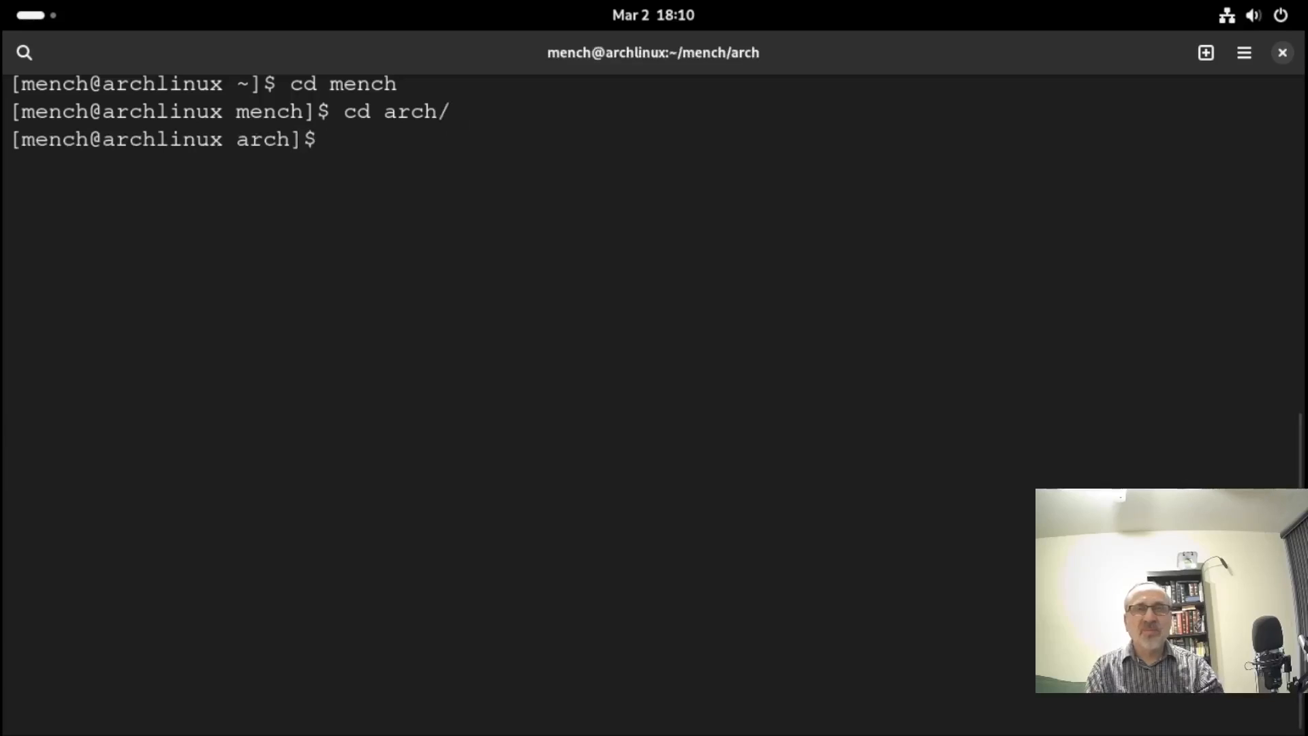
text(ls -a)
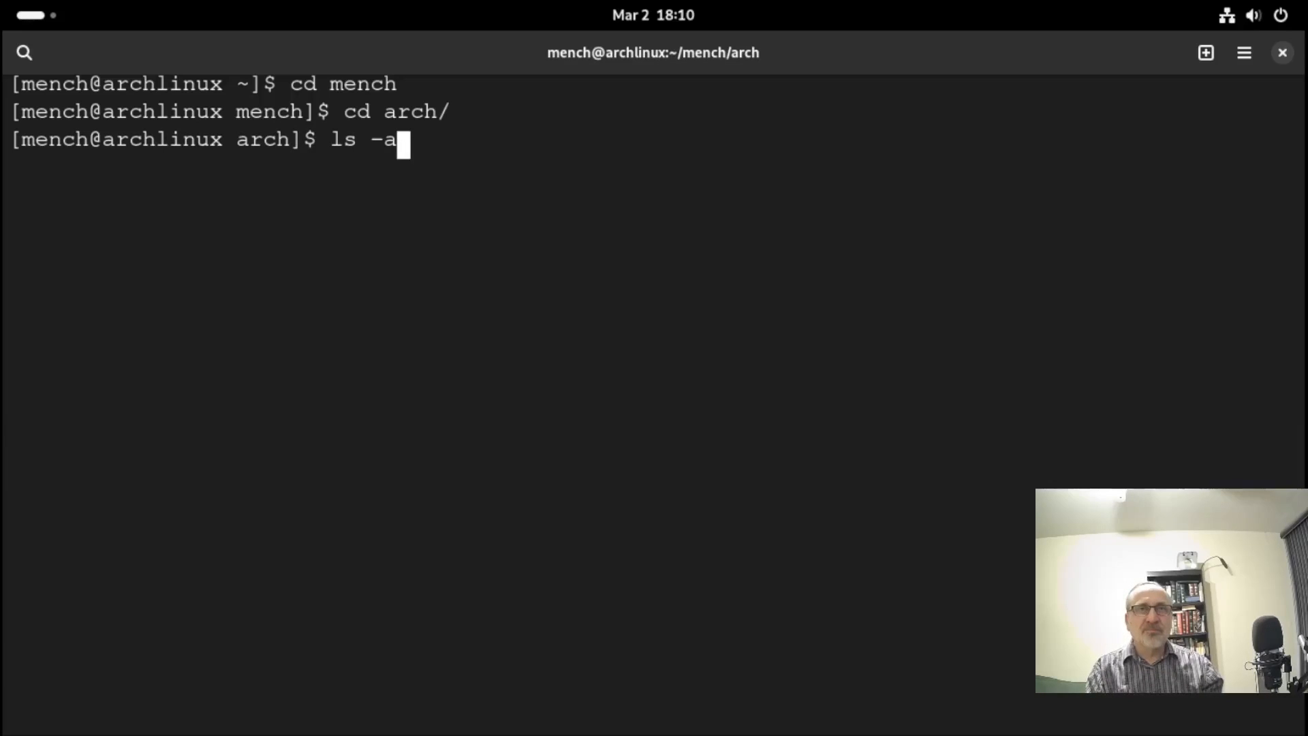
key(Return)
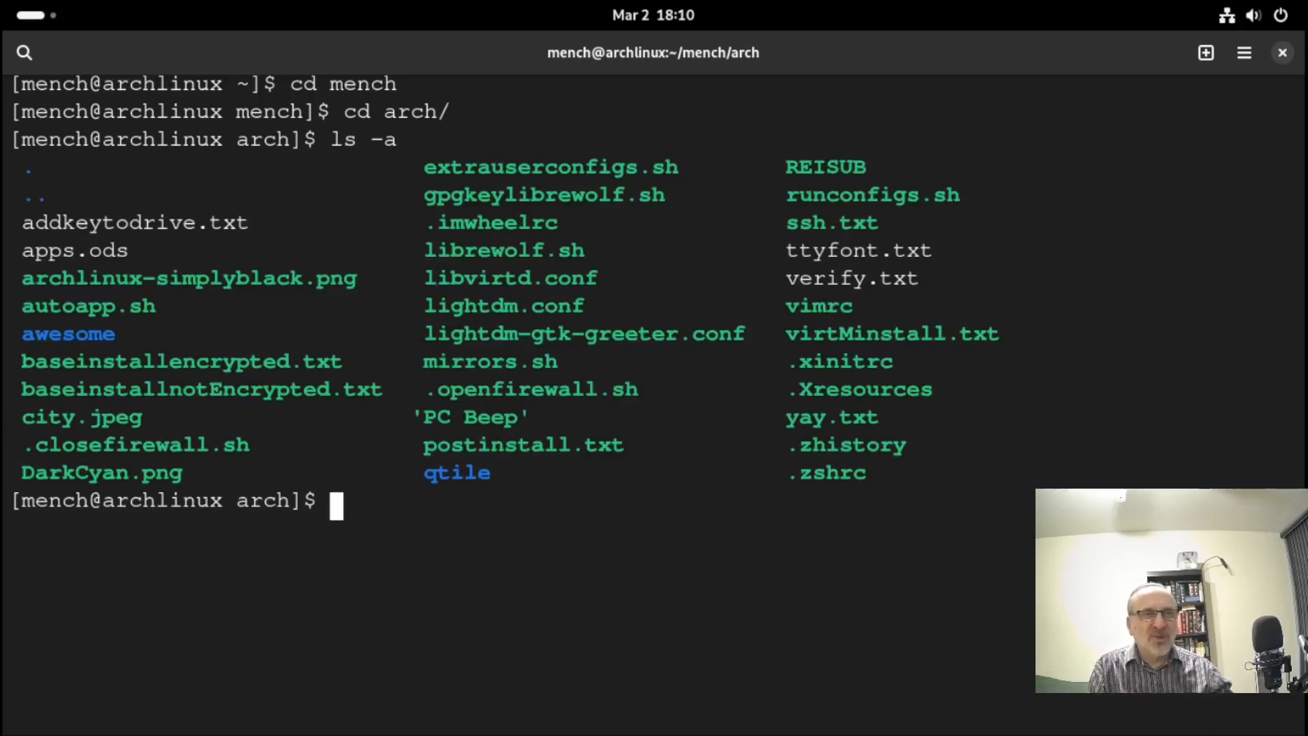
- Find .Xresources in the listing and copy that file to the home directory with cp
drag(795, 391, 938, 388)
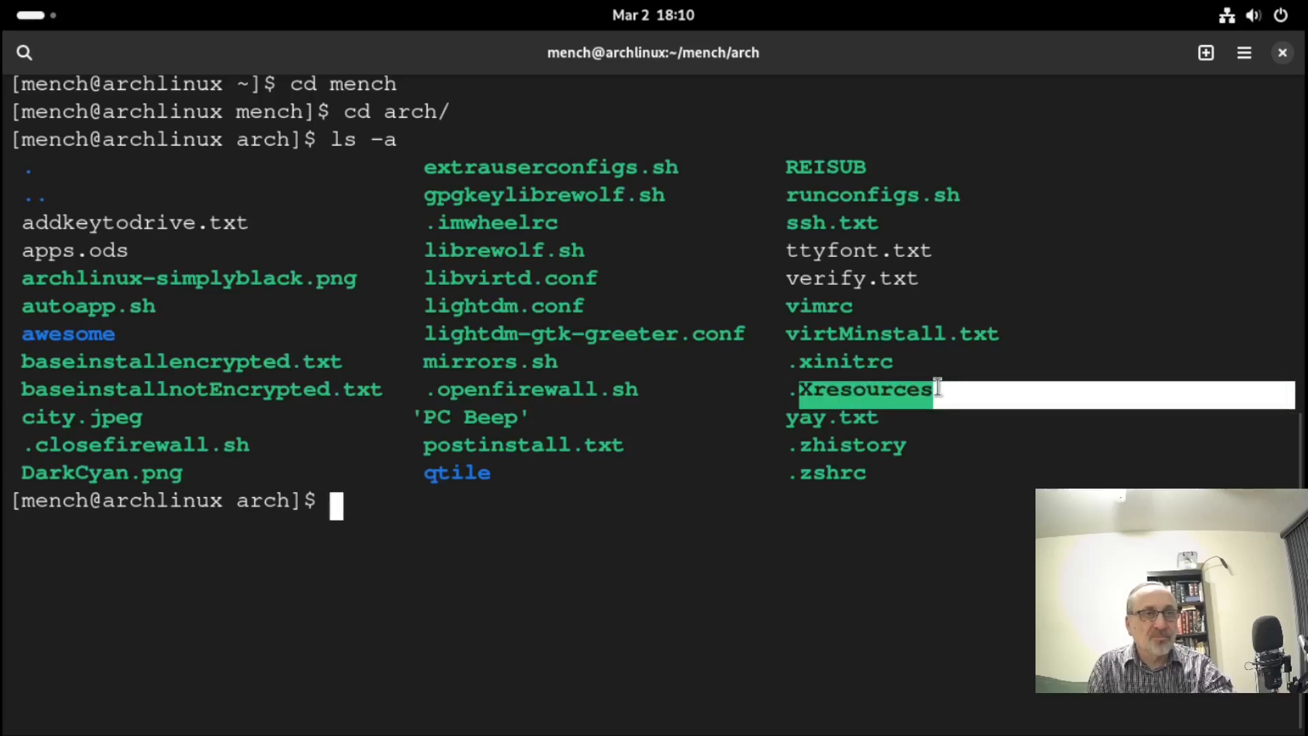
drag(785, 392, 963, 388)
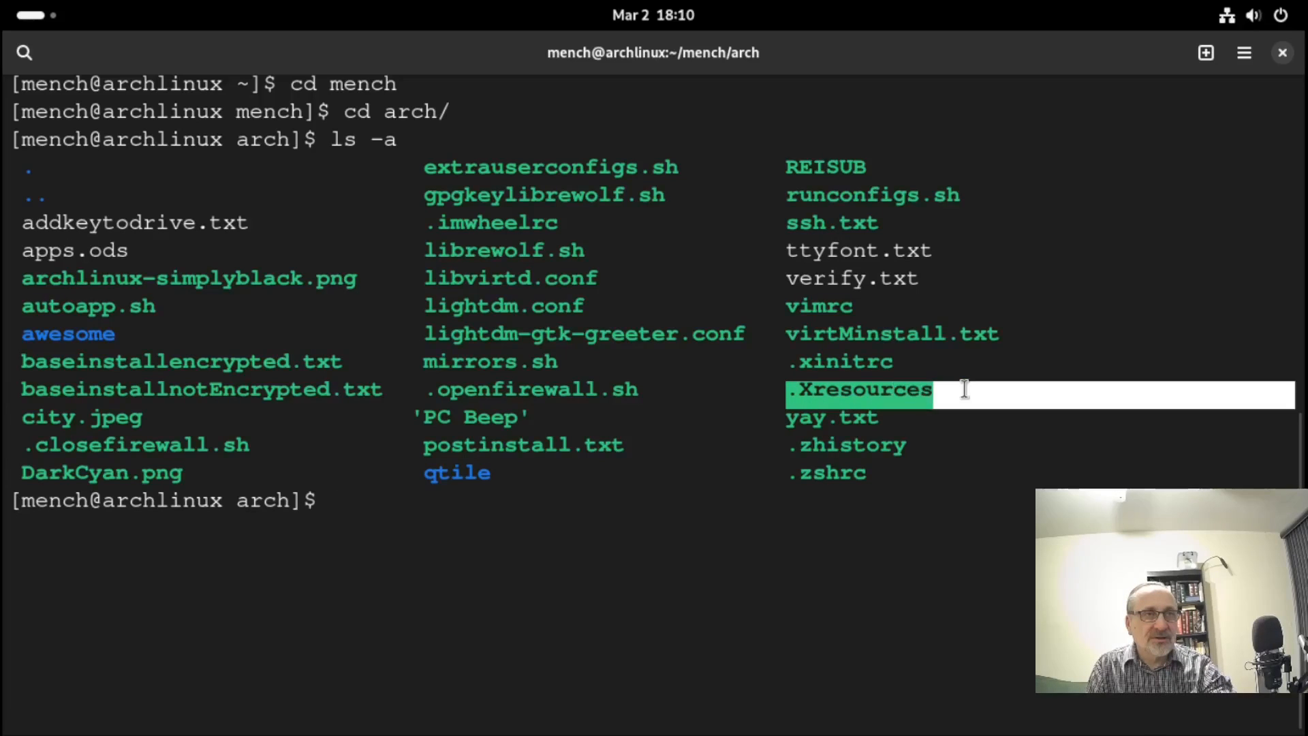
click(723, 488)
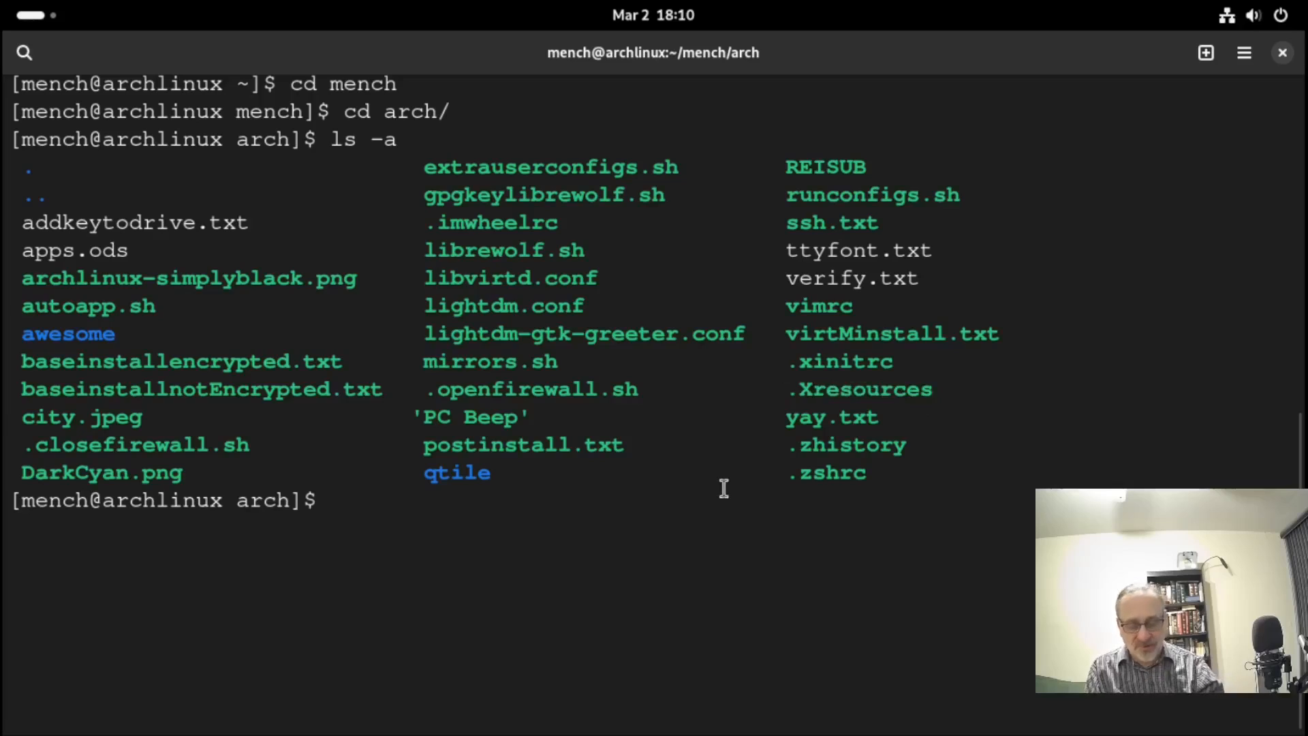
text(cp )
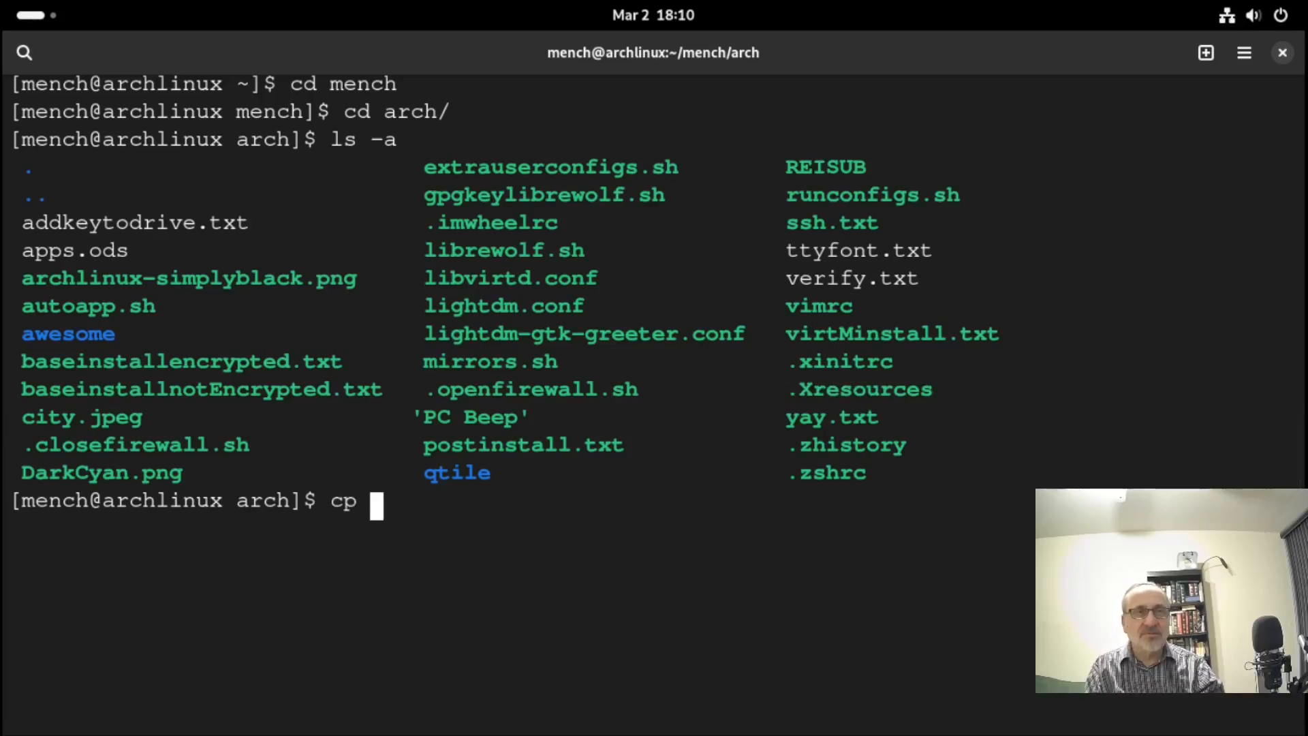
text(.Xre)
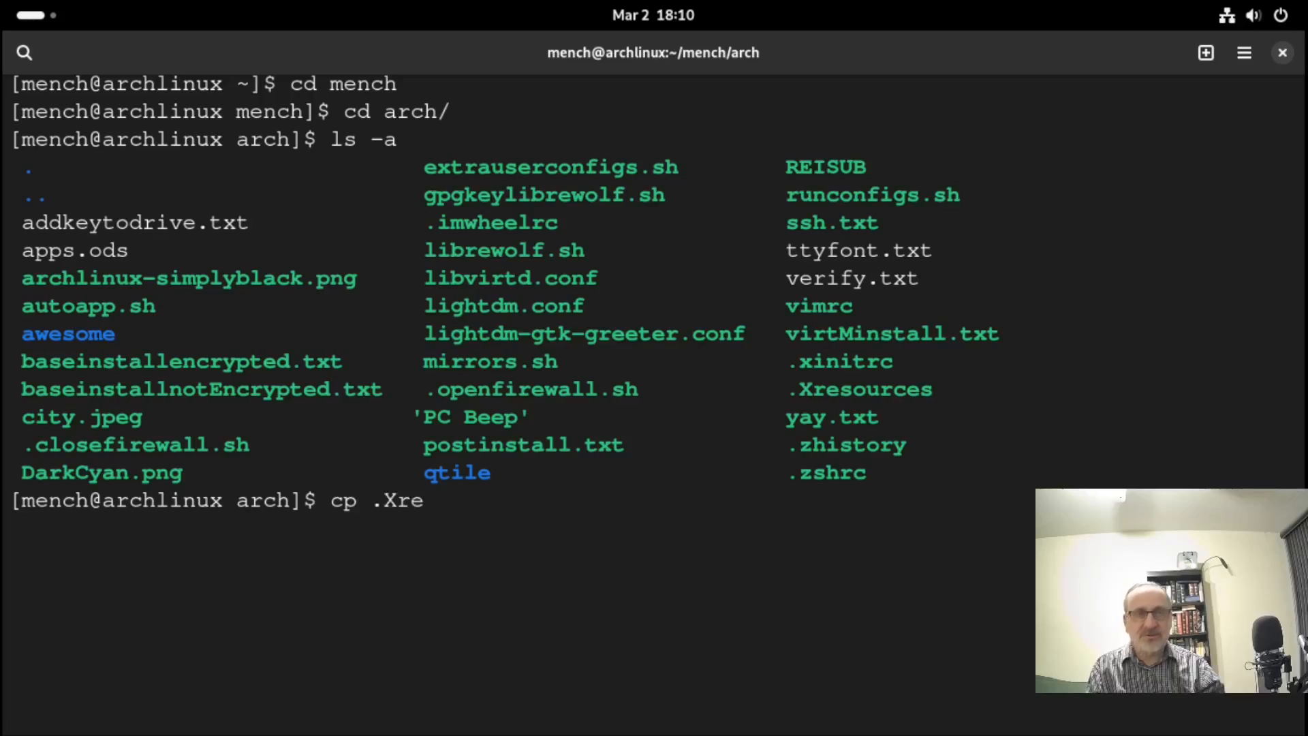
key(Tab)
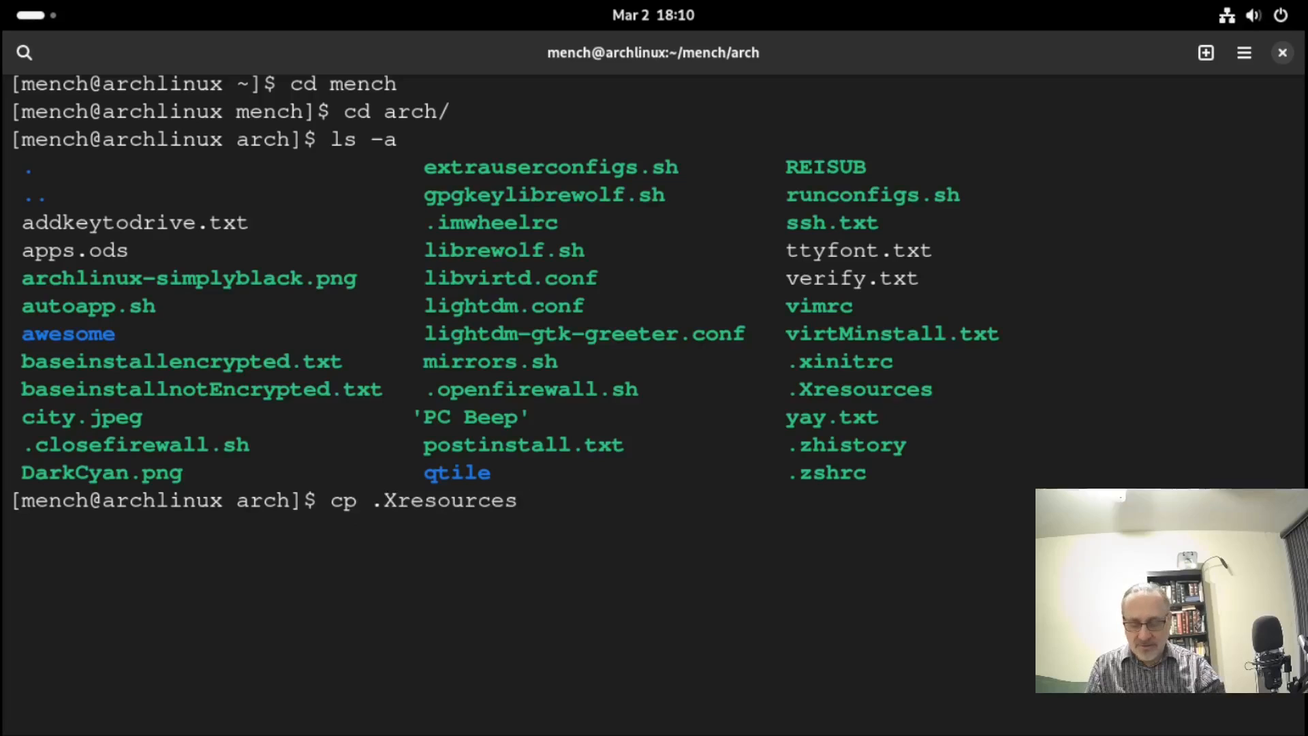
text(~/)
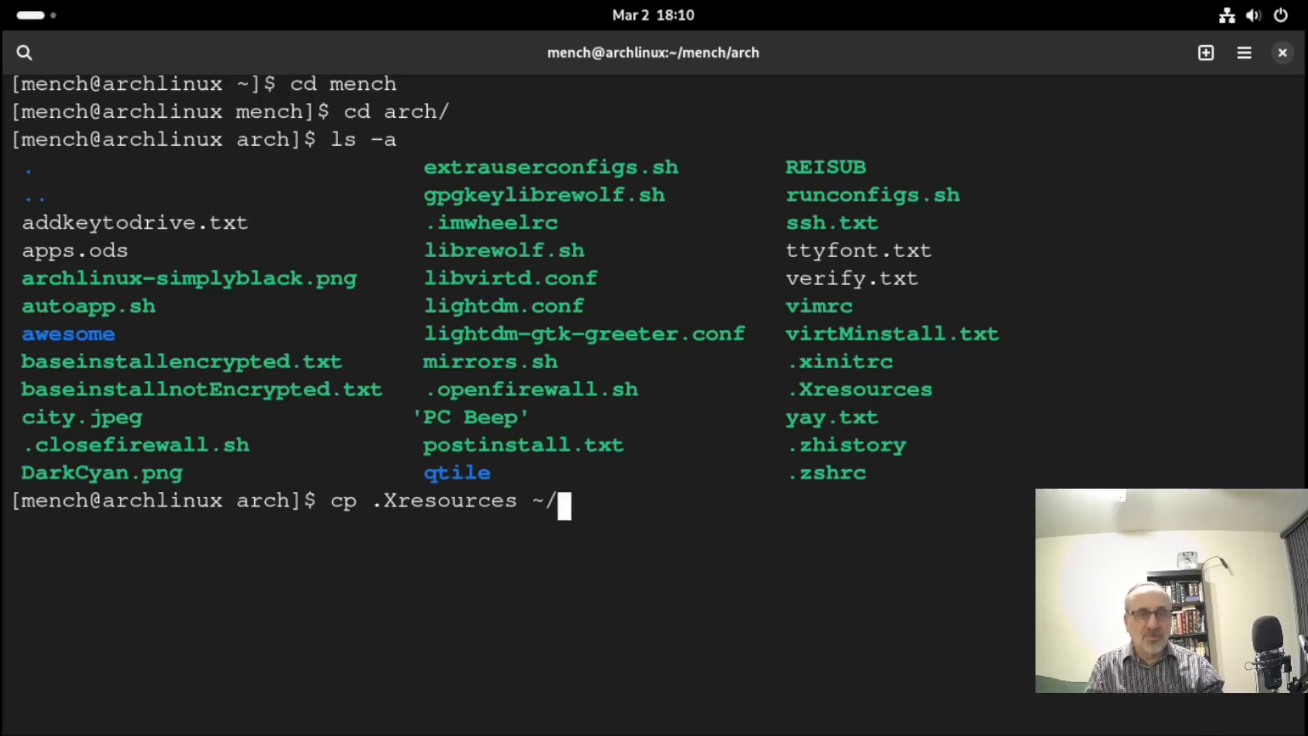
key(Return)
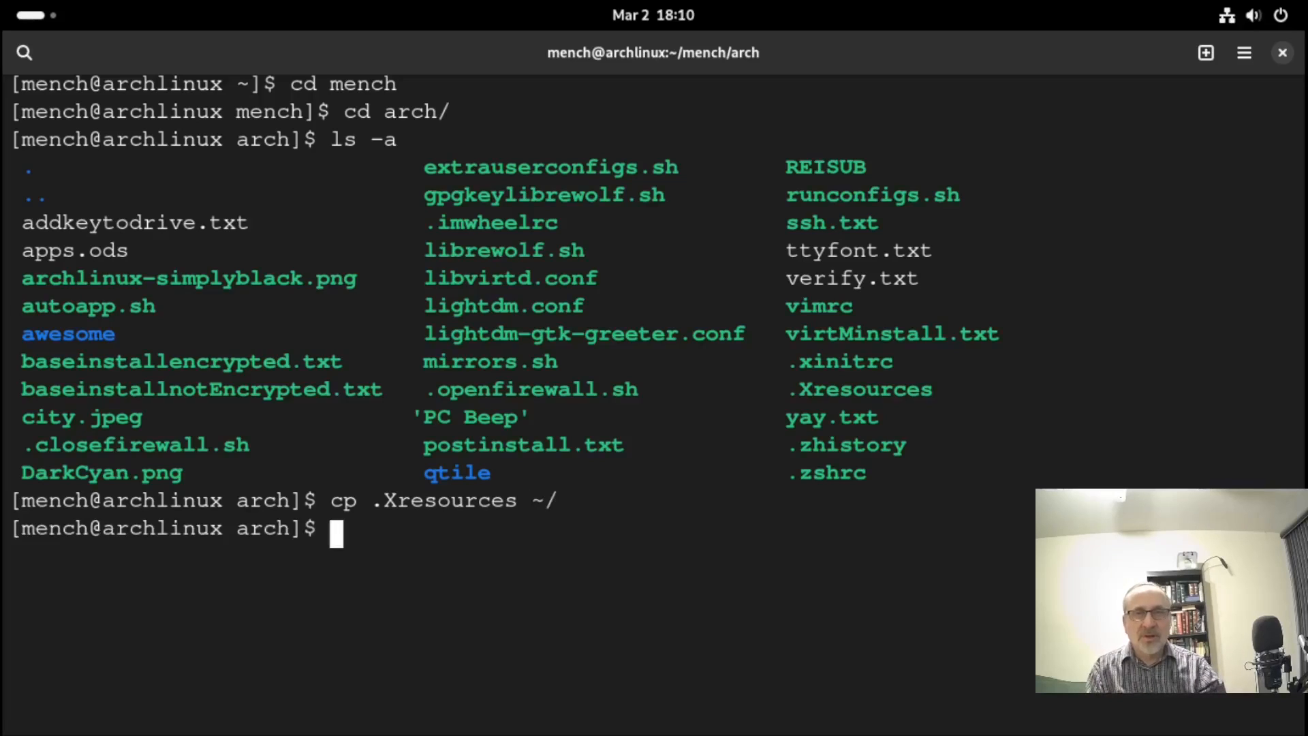
- Return to the home directory and list all its files, including hidden ones, to check for the copied .Xresources
text(cd)
key(Return)
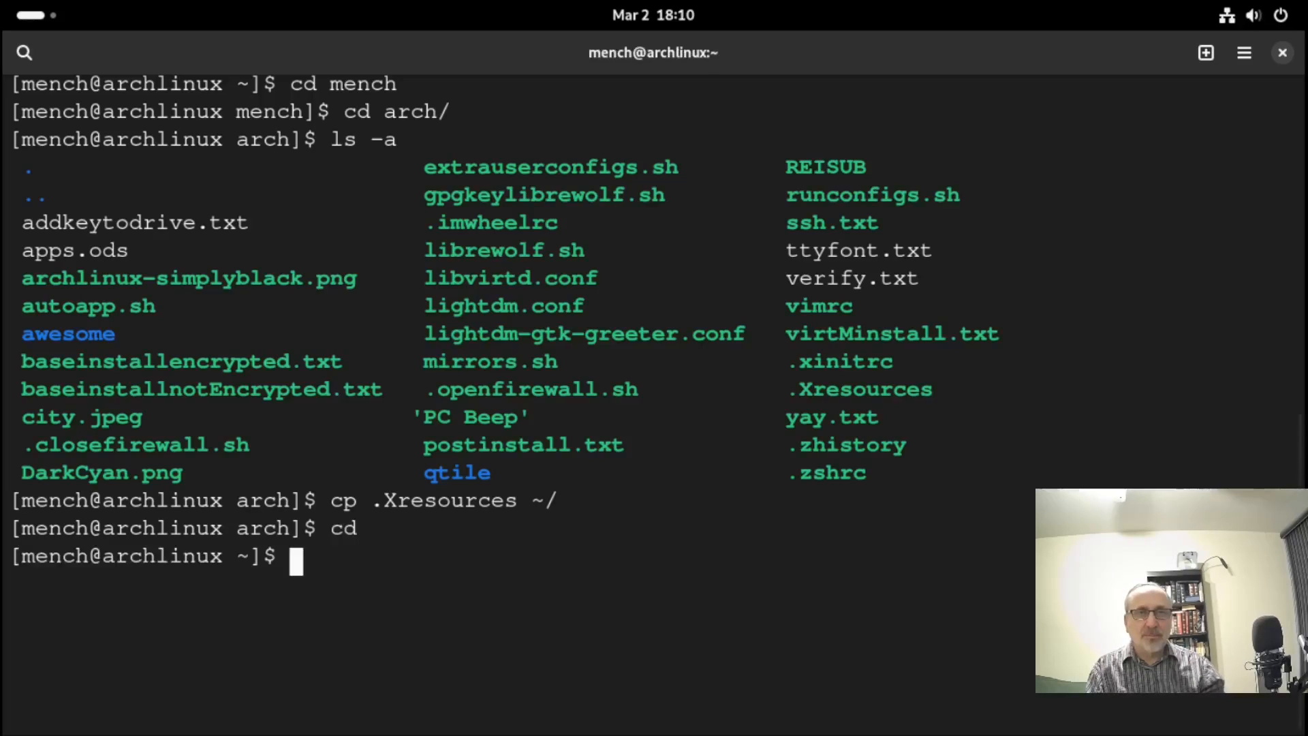
text(ls -a)
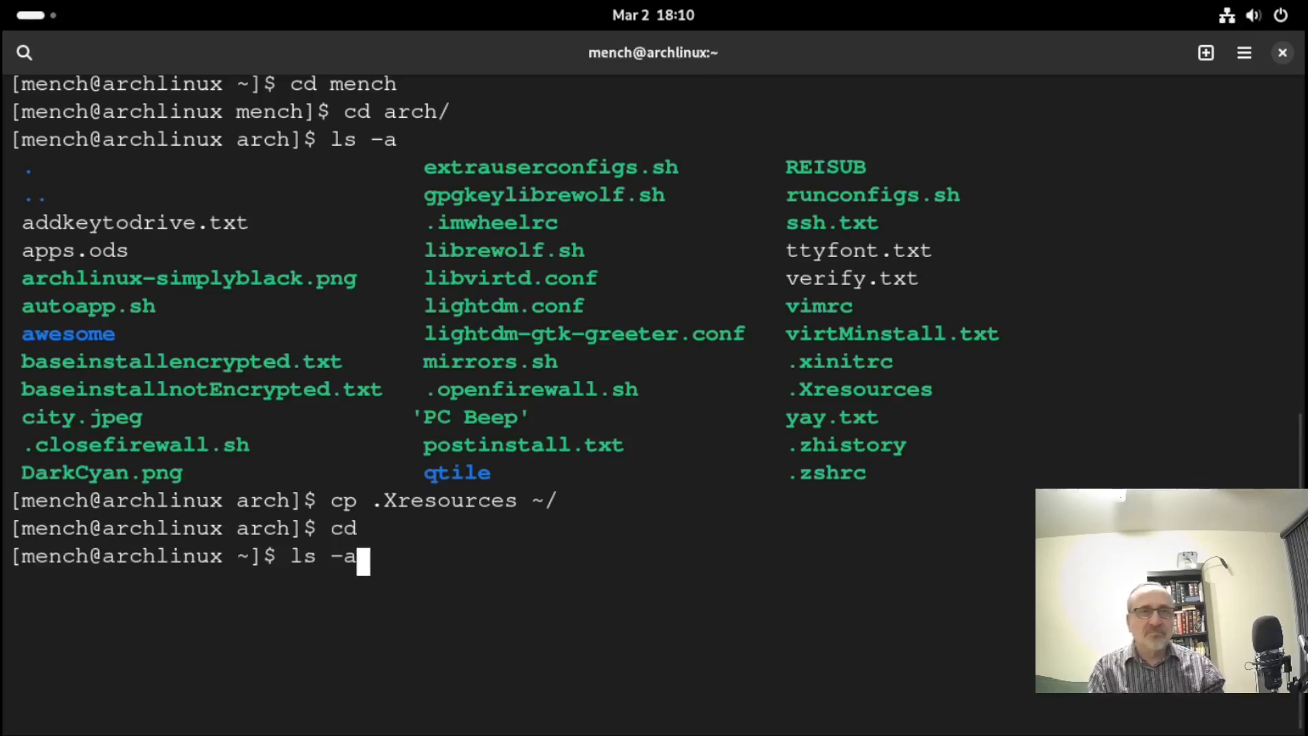
key(Return)
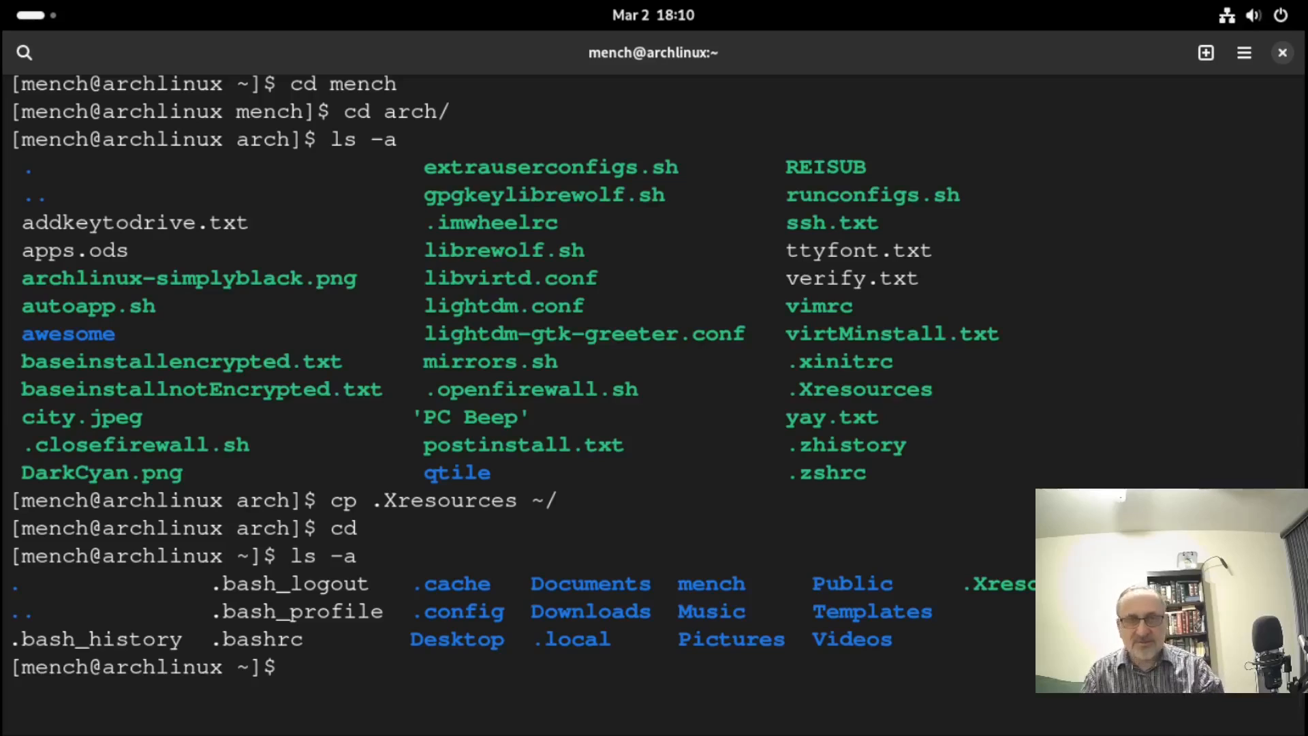
- Close the Console window and log out of the Gnome session to start a fresh one
text(c)
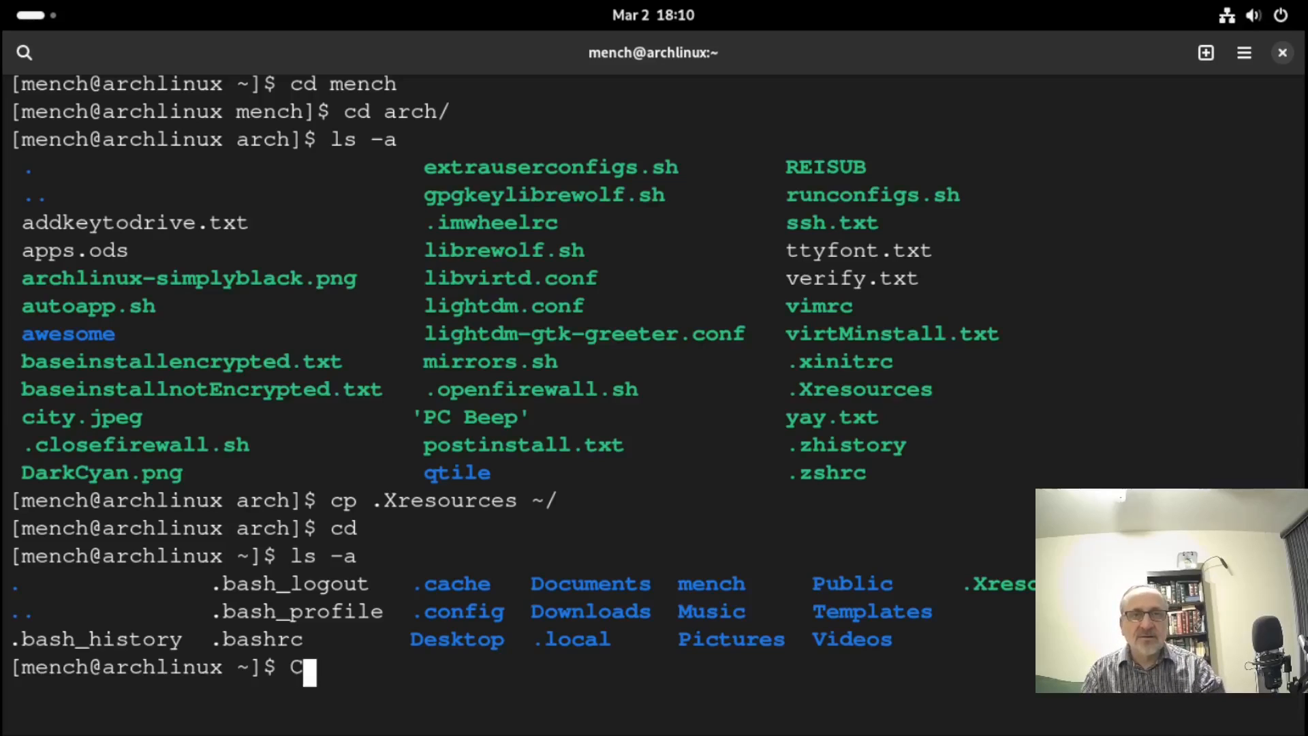
click(1282, 54)
click(1281, 17)
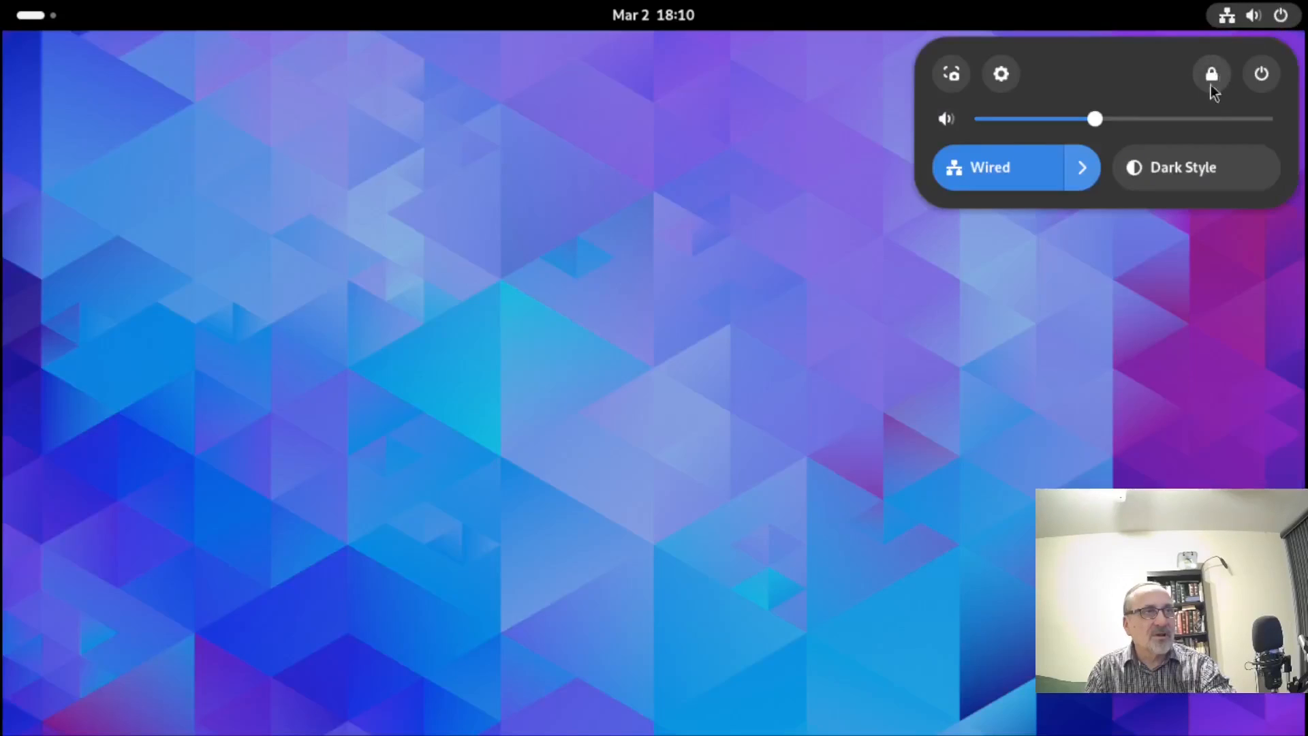
click(1261, 74)
click(983, 309)
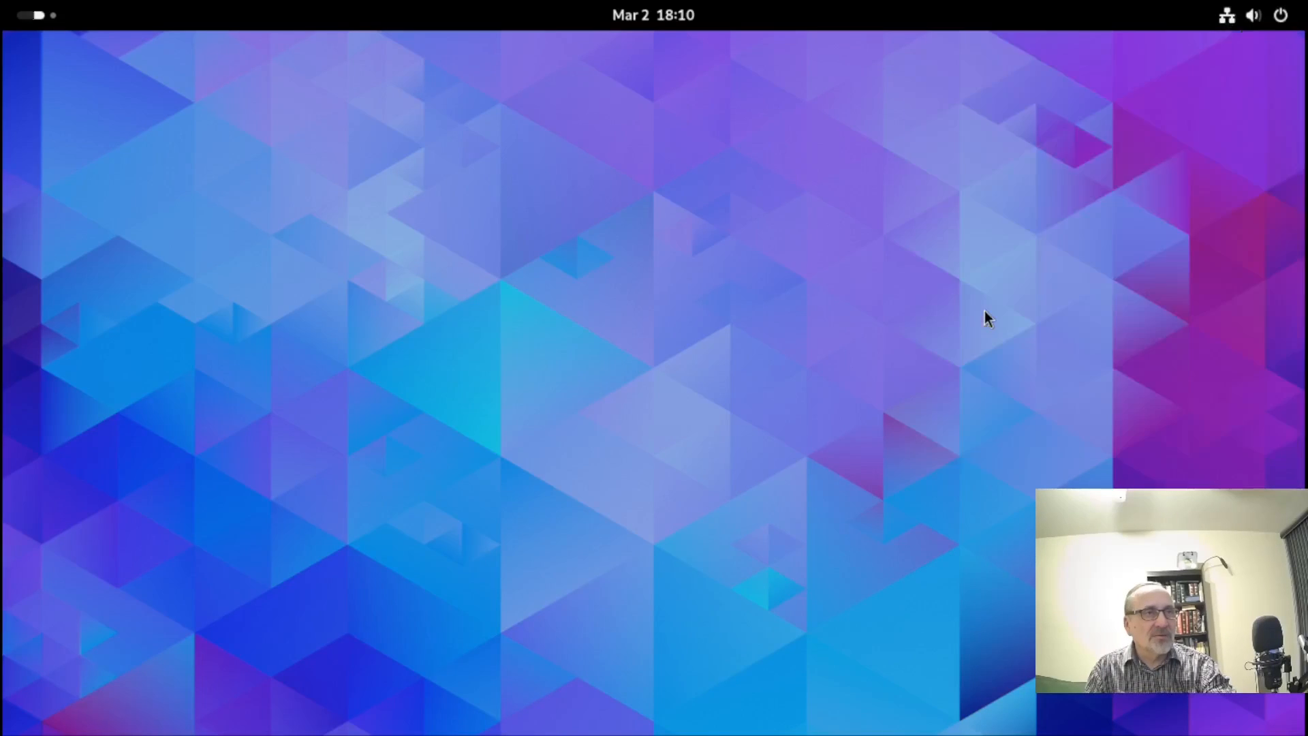
click(771, 428)
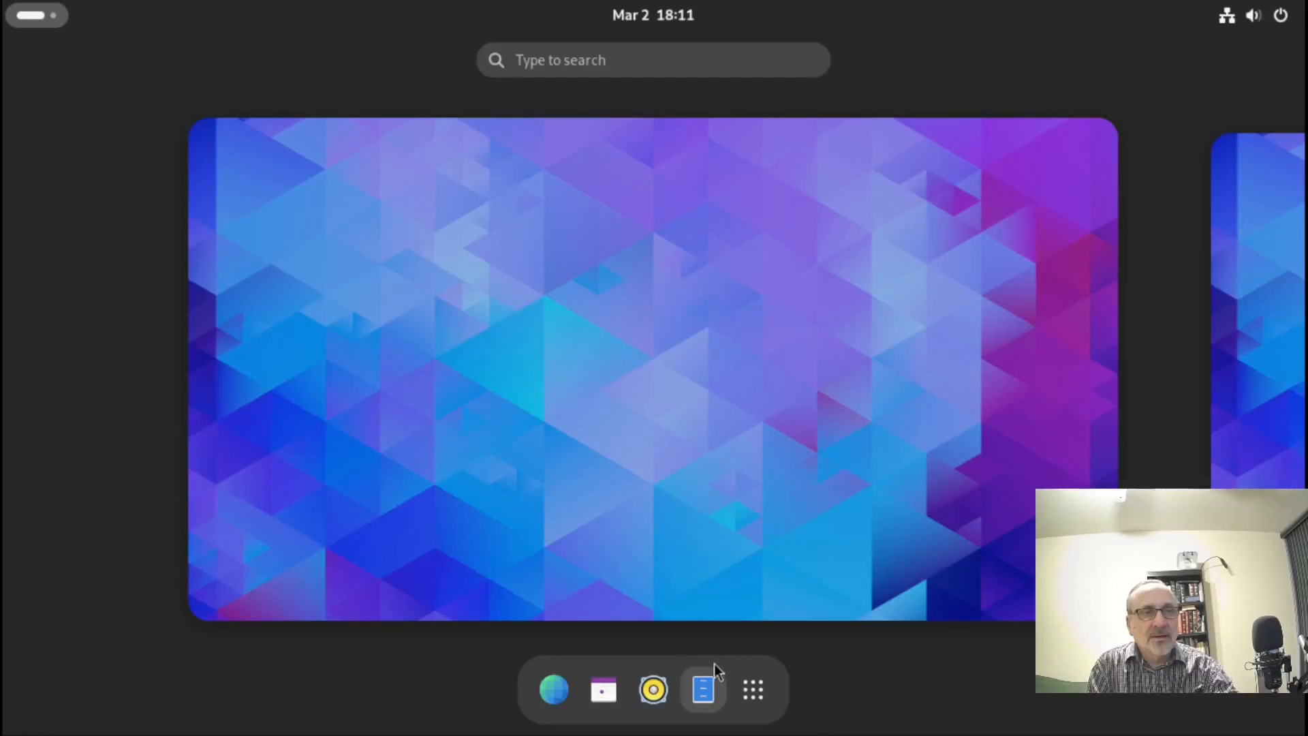
- Launch XTerm and maximize its window
click(754, 691)
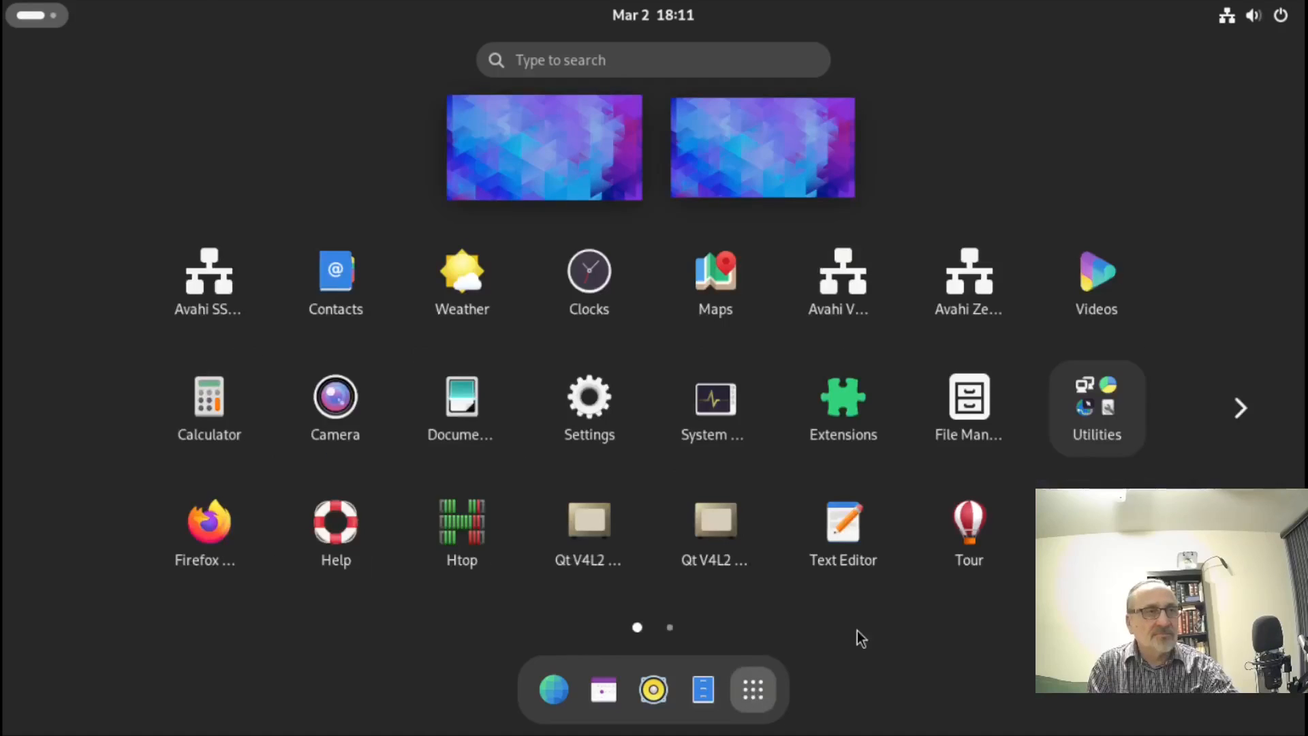
key(ctrl+alt+t)
right_click(1022, 108)
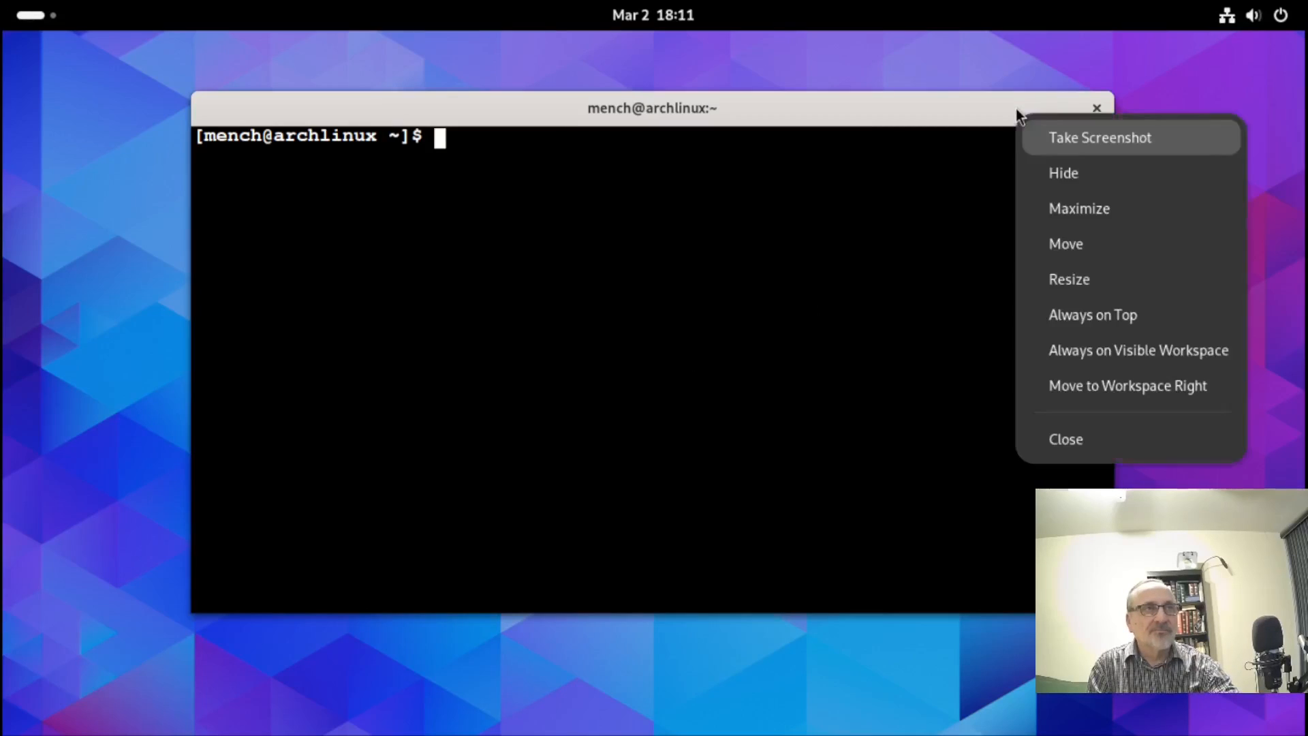
click(1083, 207)
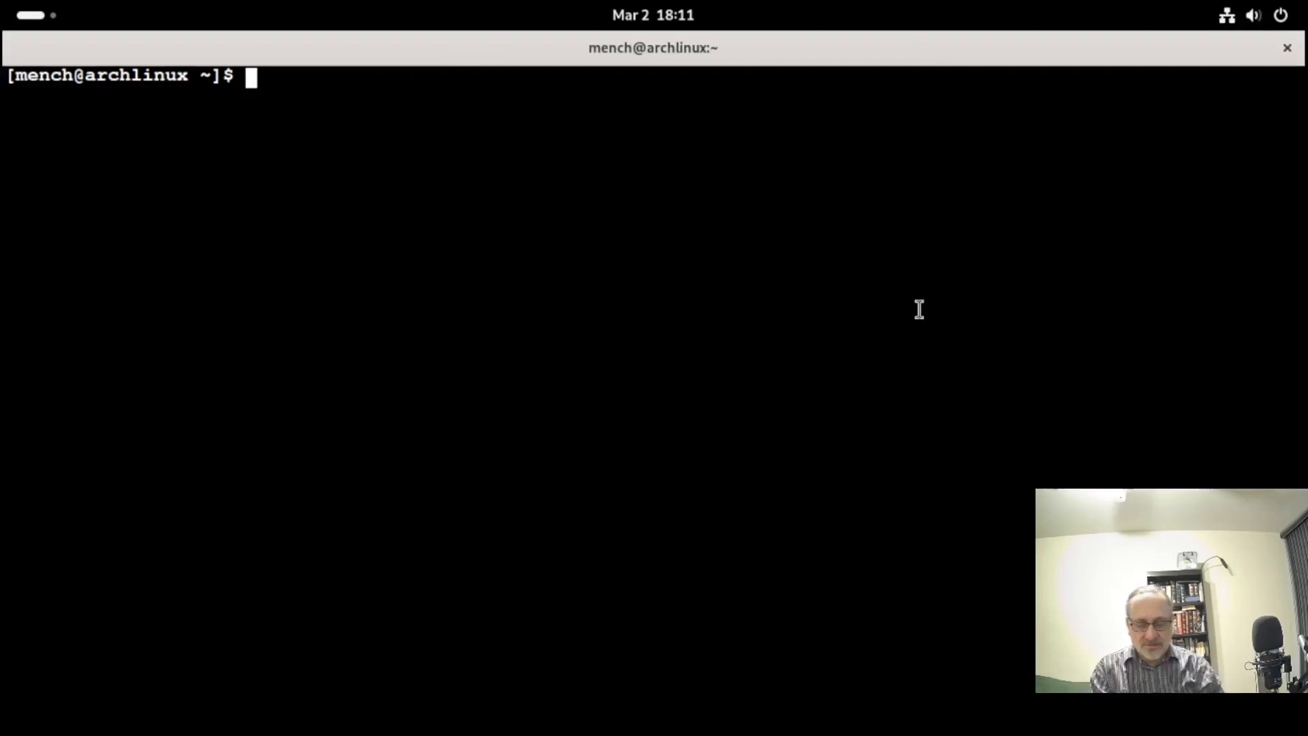
- Run htop in XTerm to view the running processes, and close the XTerm window
text(htop)
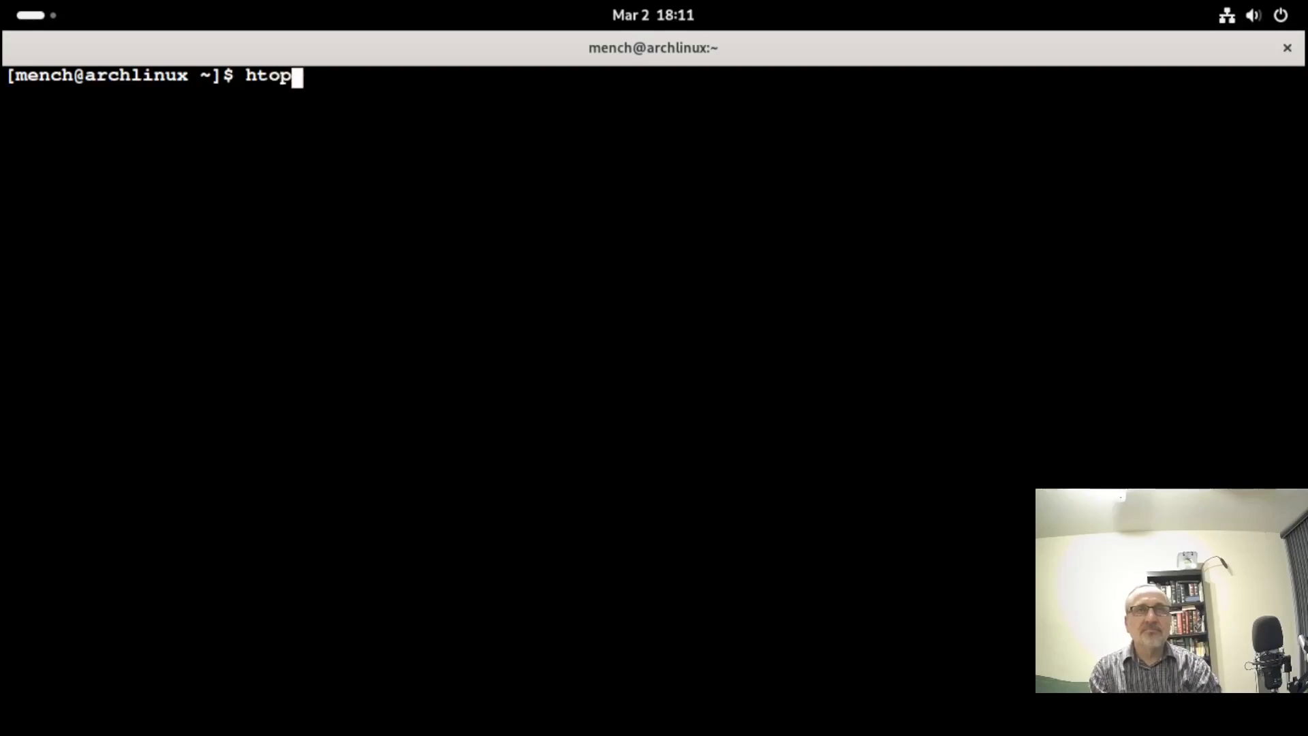
key(Return)
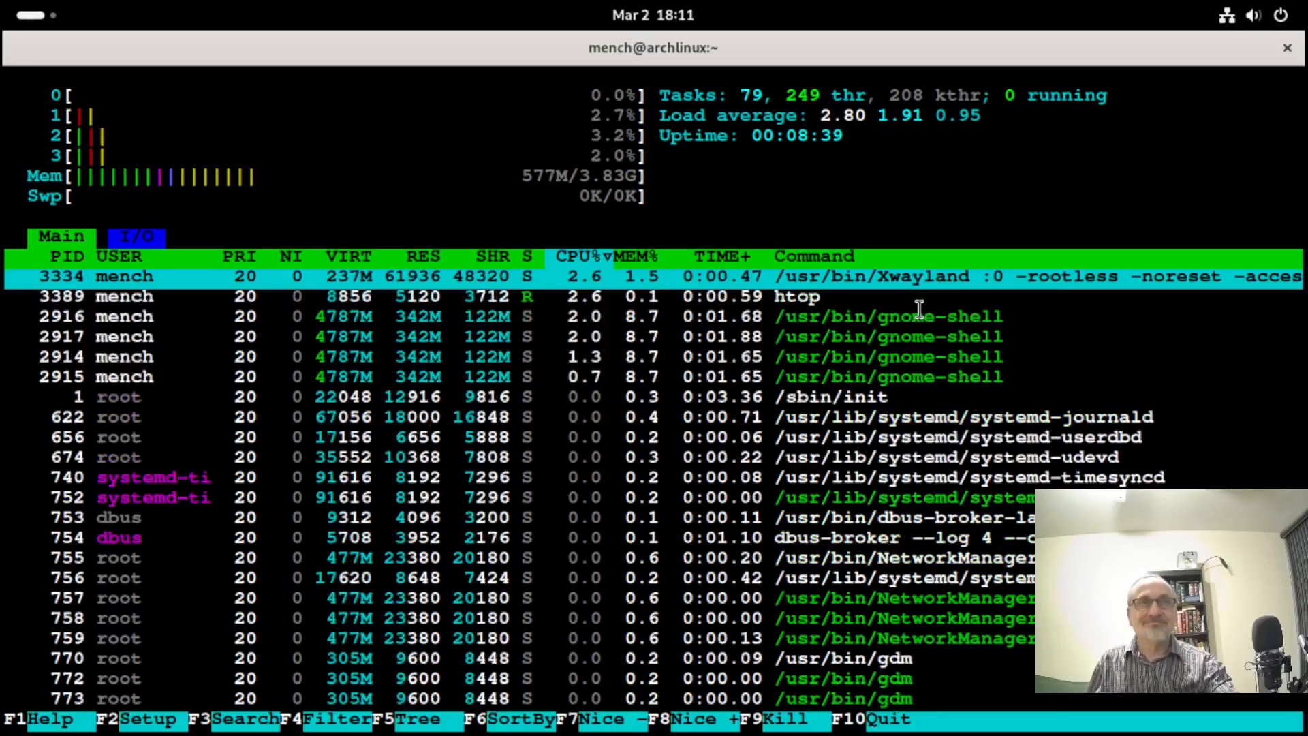
click(1285, 46)
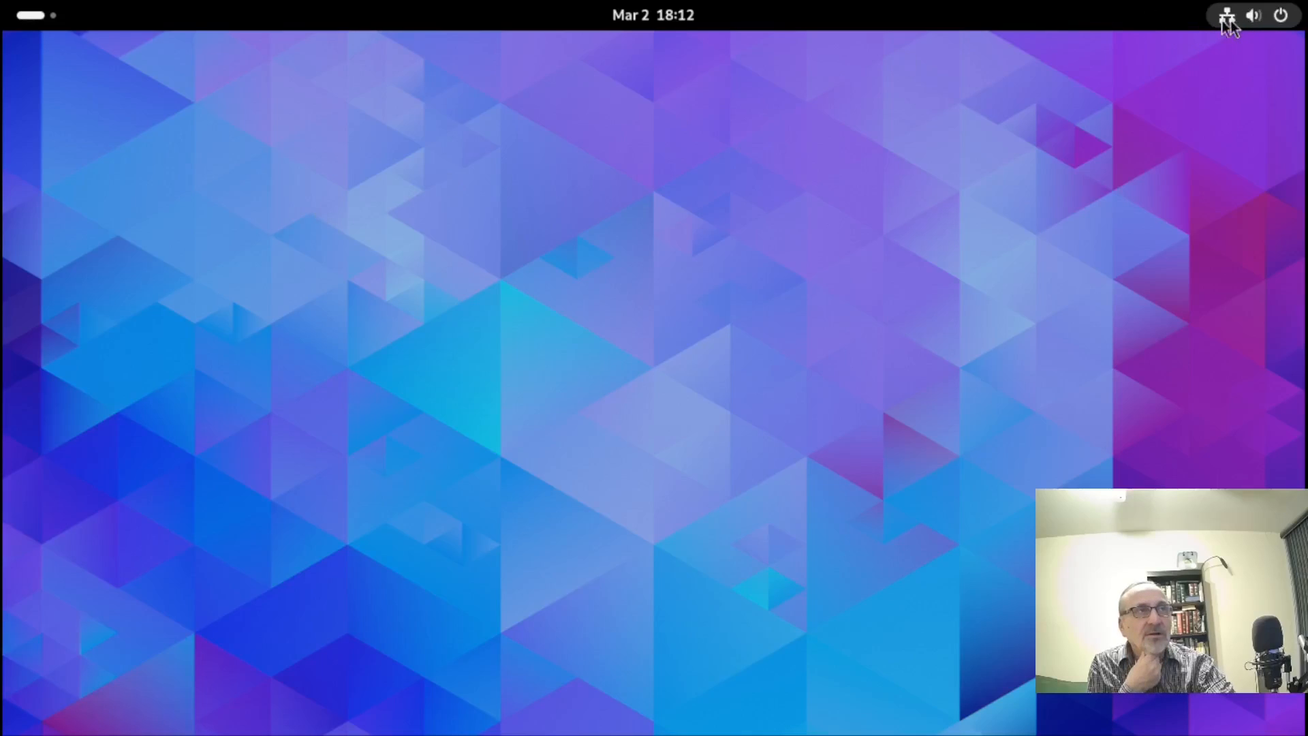
- Turn on Dark Style for the desktop in the quick settings
click(1259, 18)
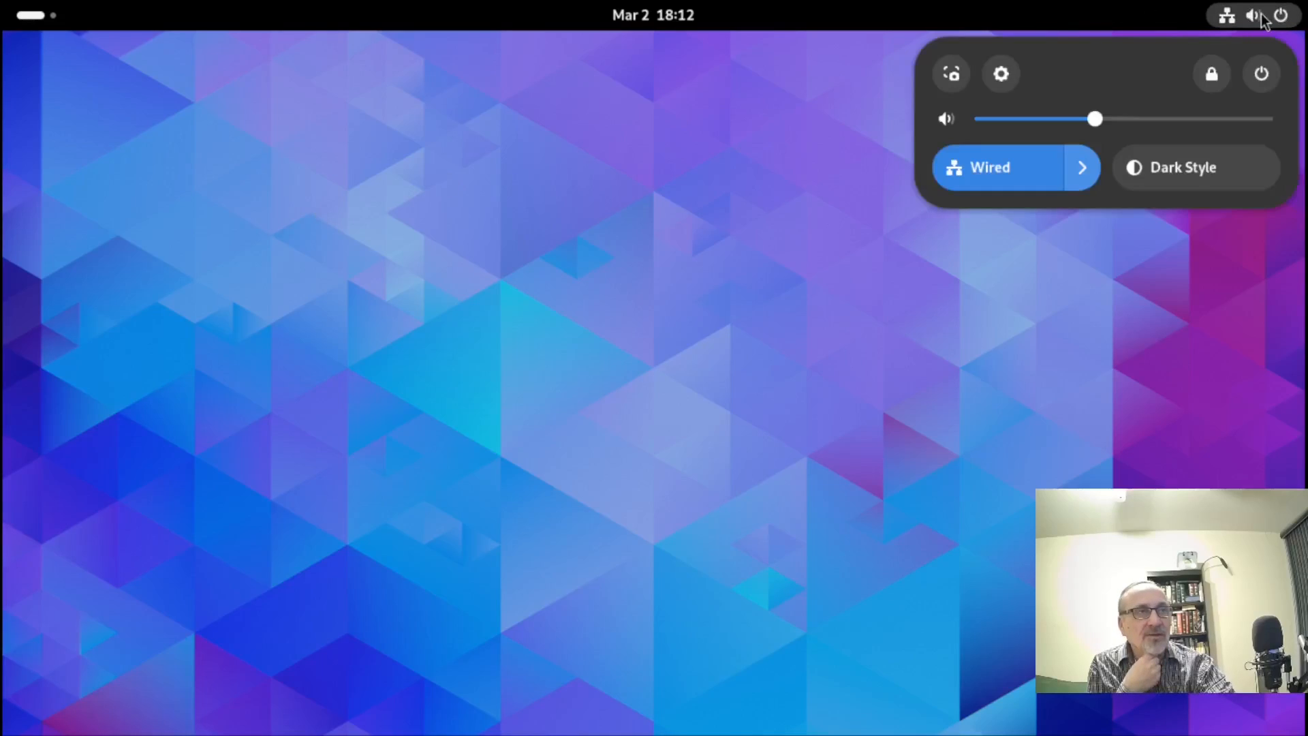
click(1195, 167)
click(674, 390)
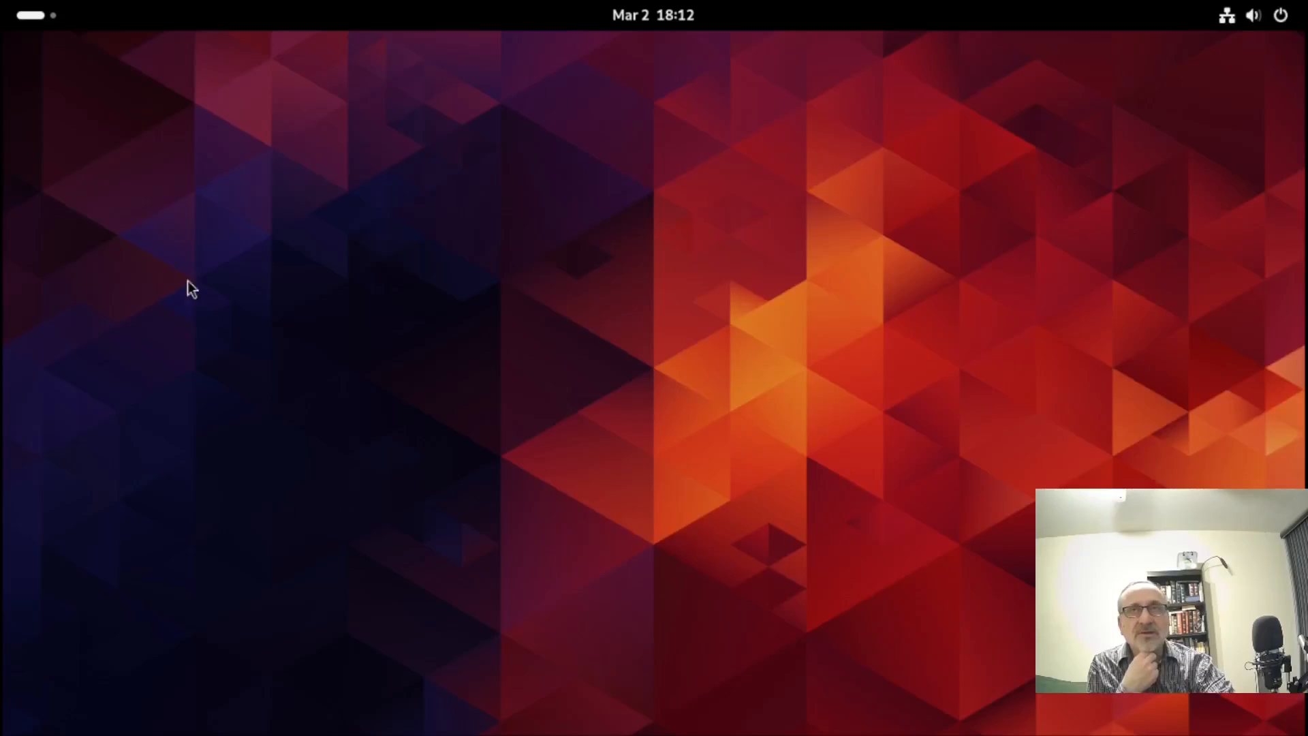
- Find XTerm on the second page of the app grid and pin it to the dash
click(34, 15)
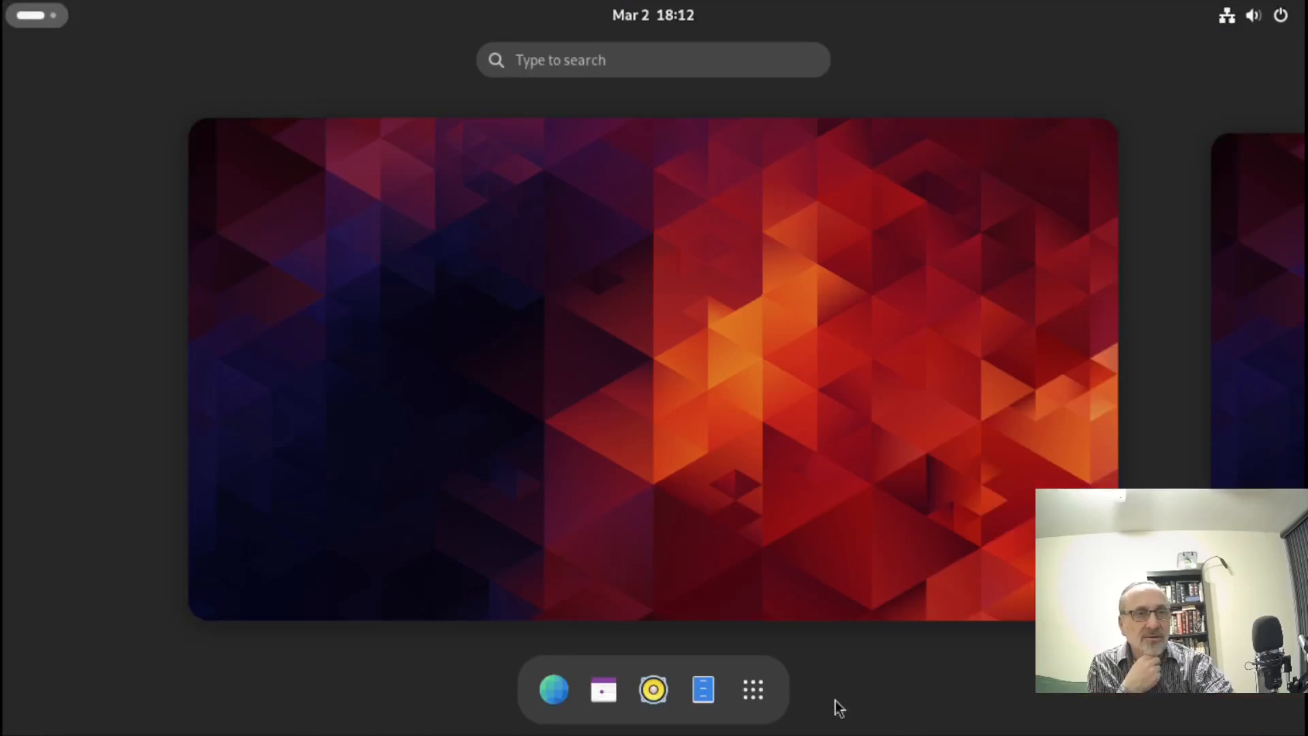
click(745, 696)
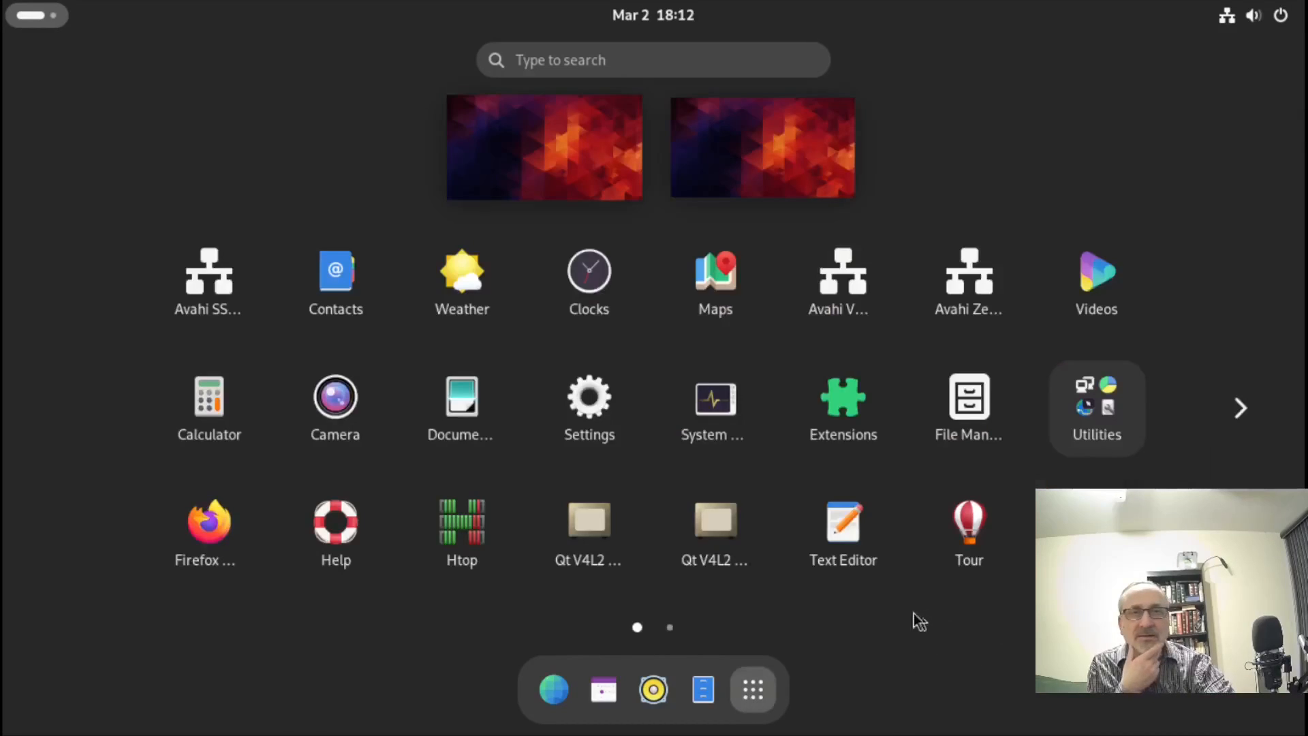
click(1236, 409)
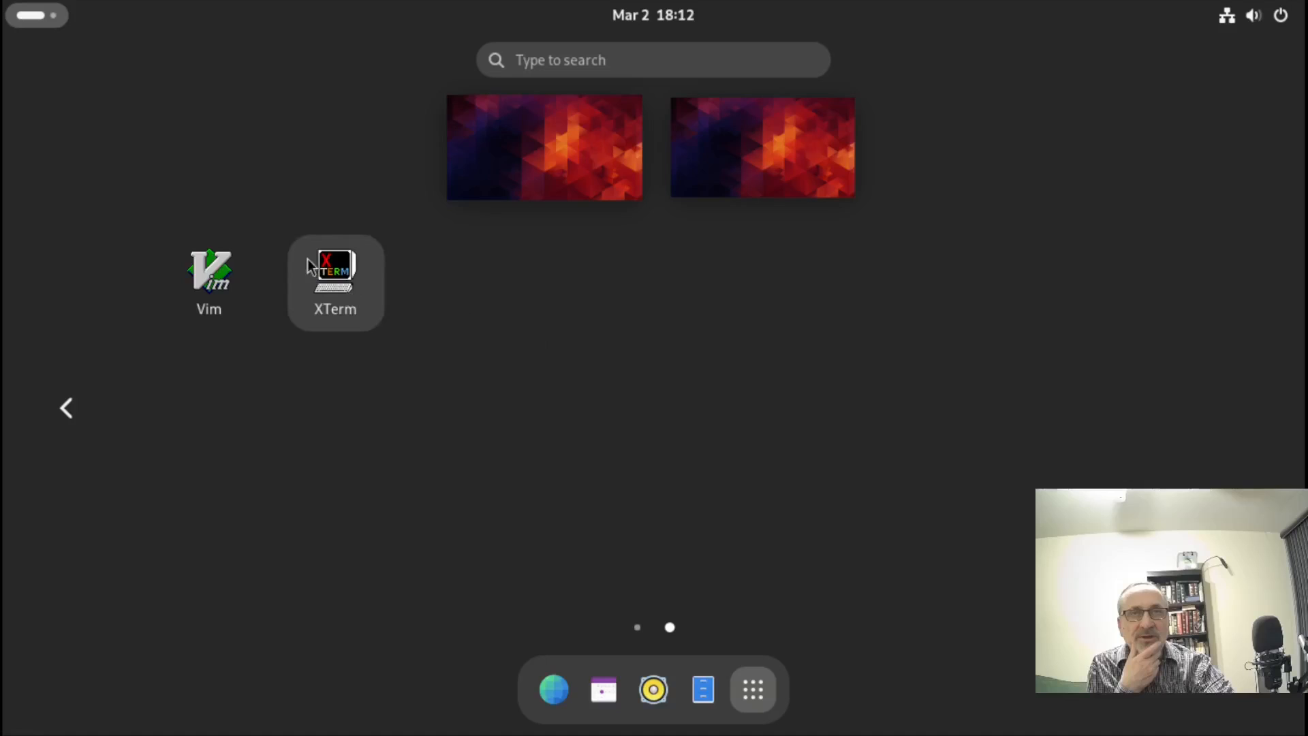
right_click(337, 276)
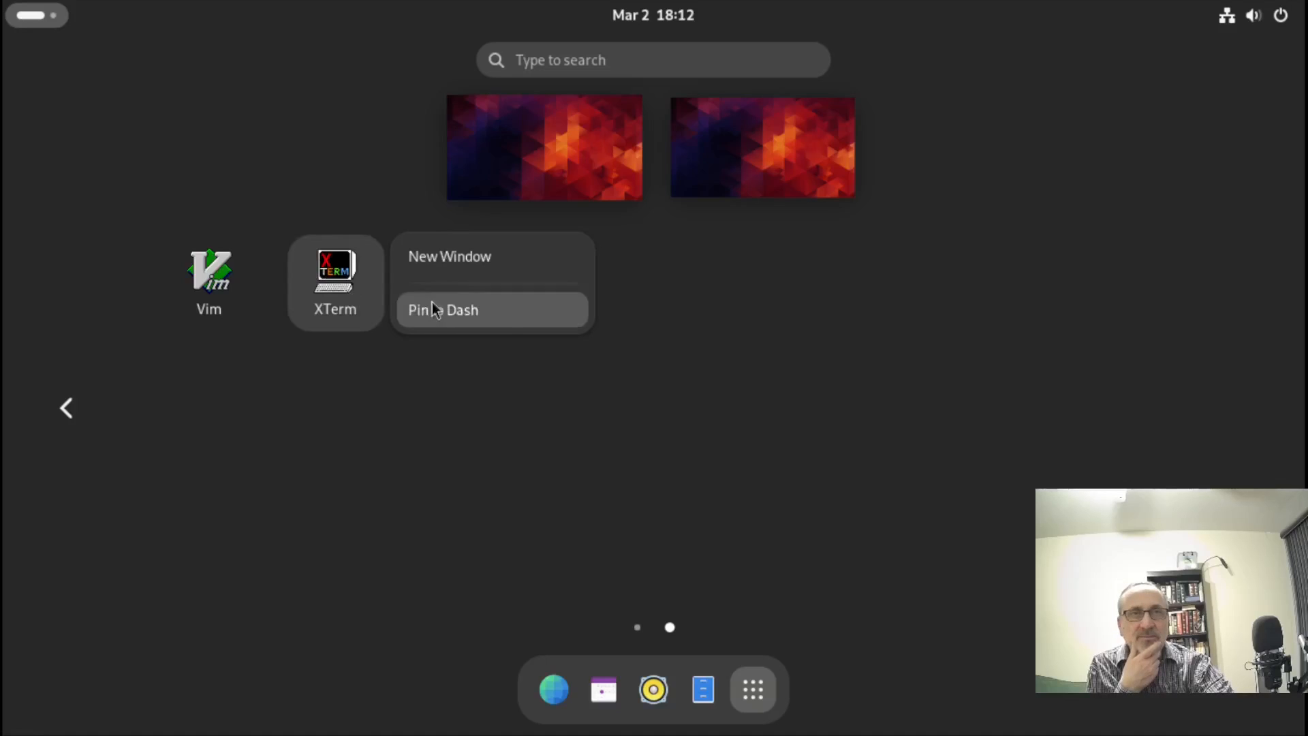
click(492, 310)
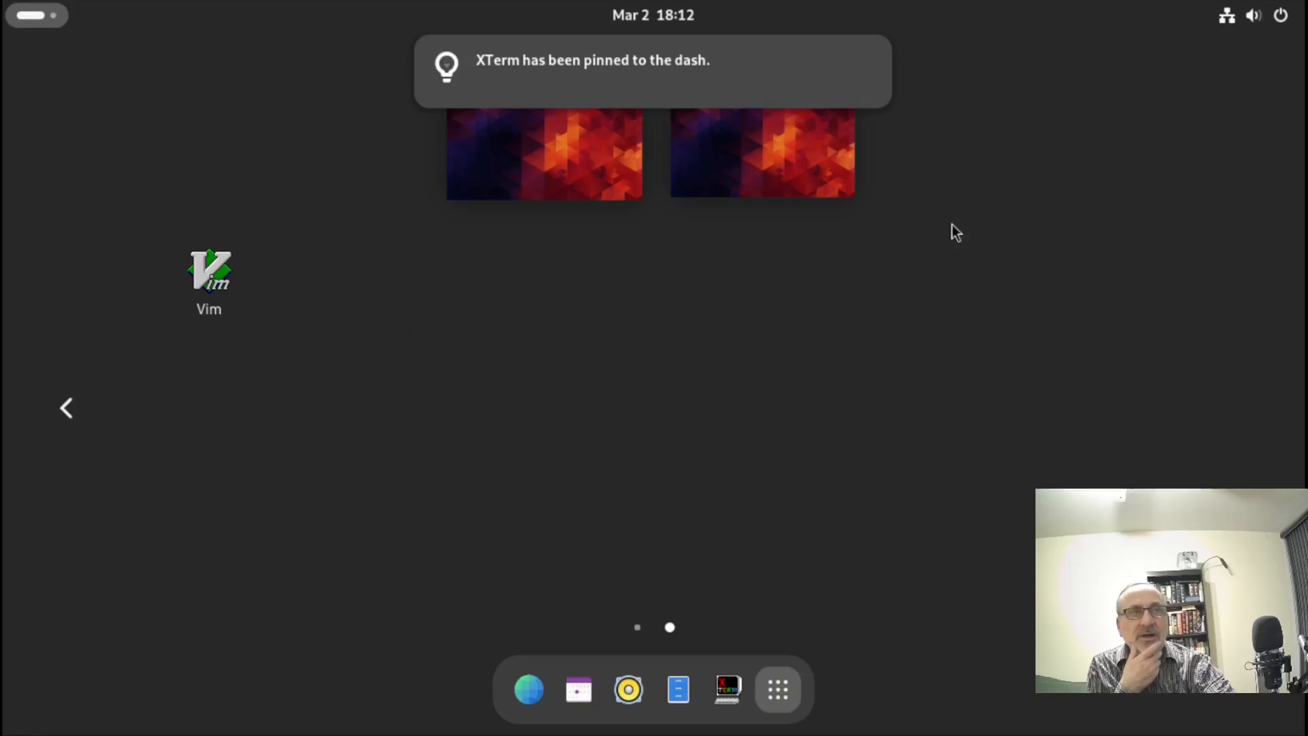
mouse_move(857, 126)
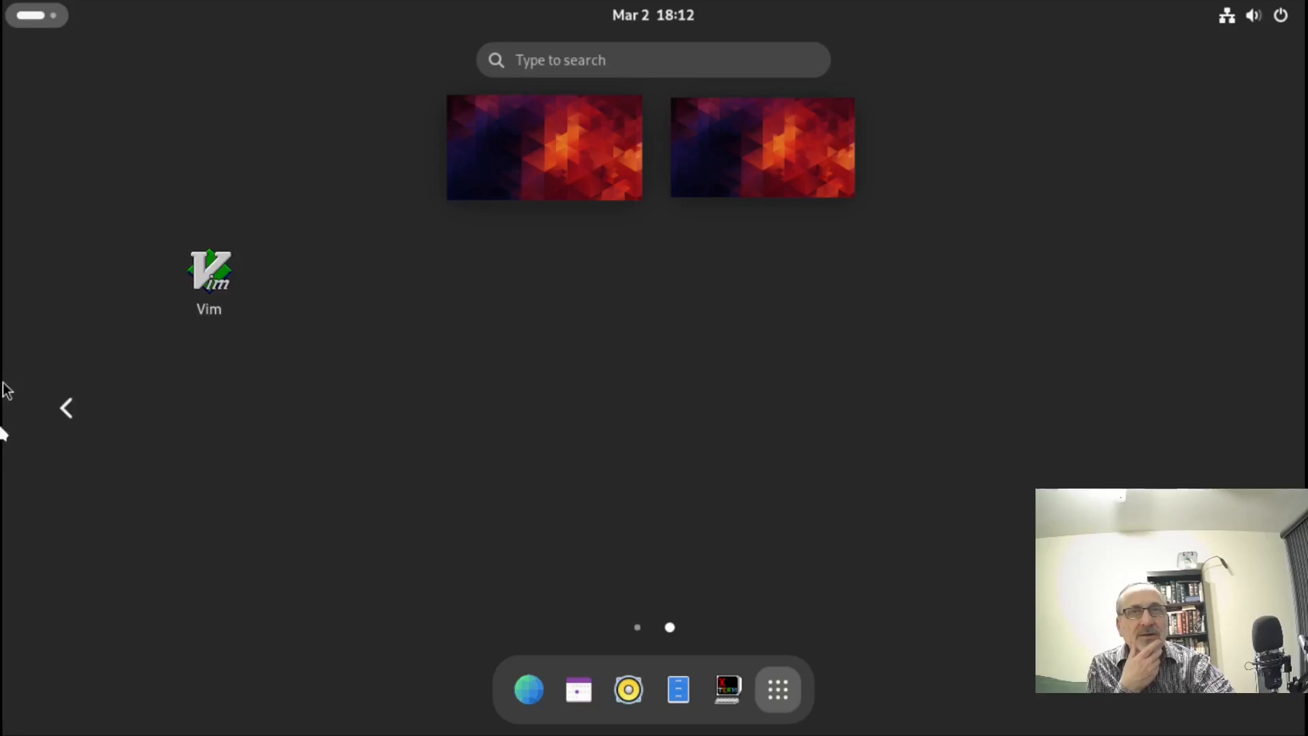
- Open Files to view the Home folder, and close its window
click(66, 408)
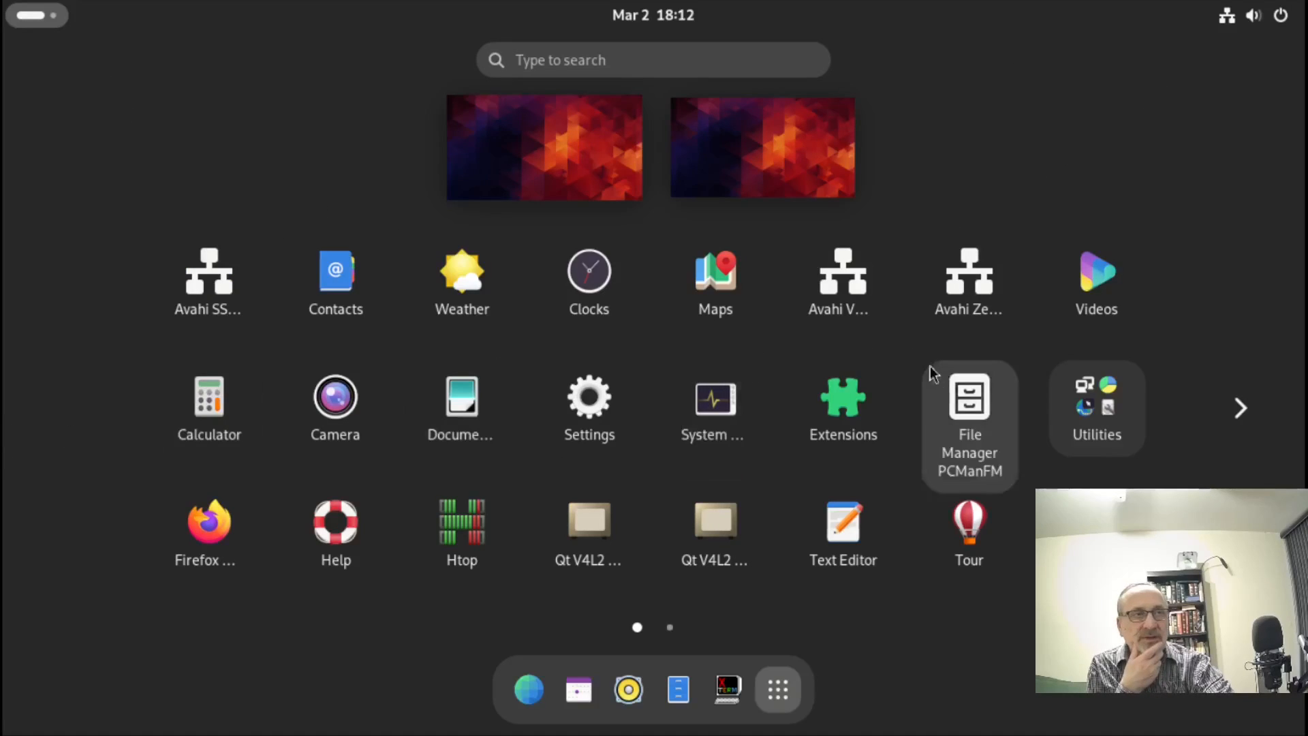
click(679, 689)
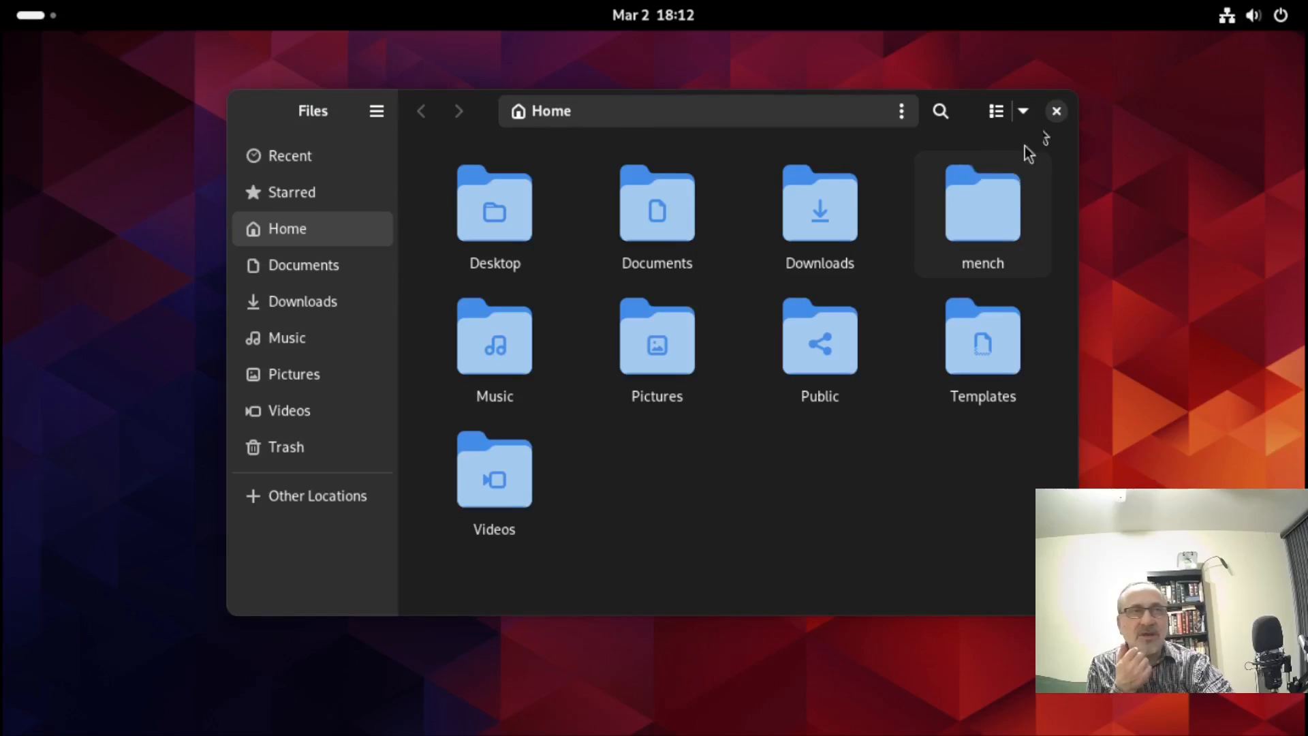
click(1054, 113)
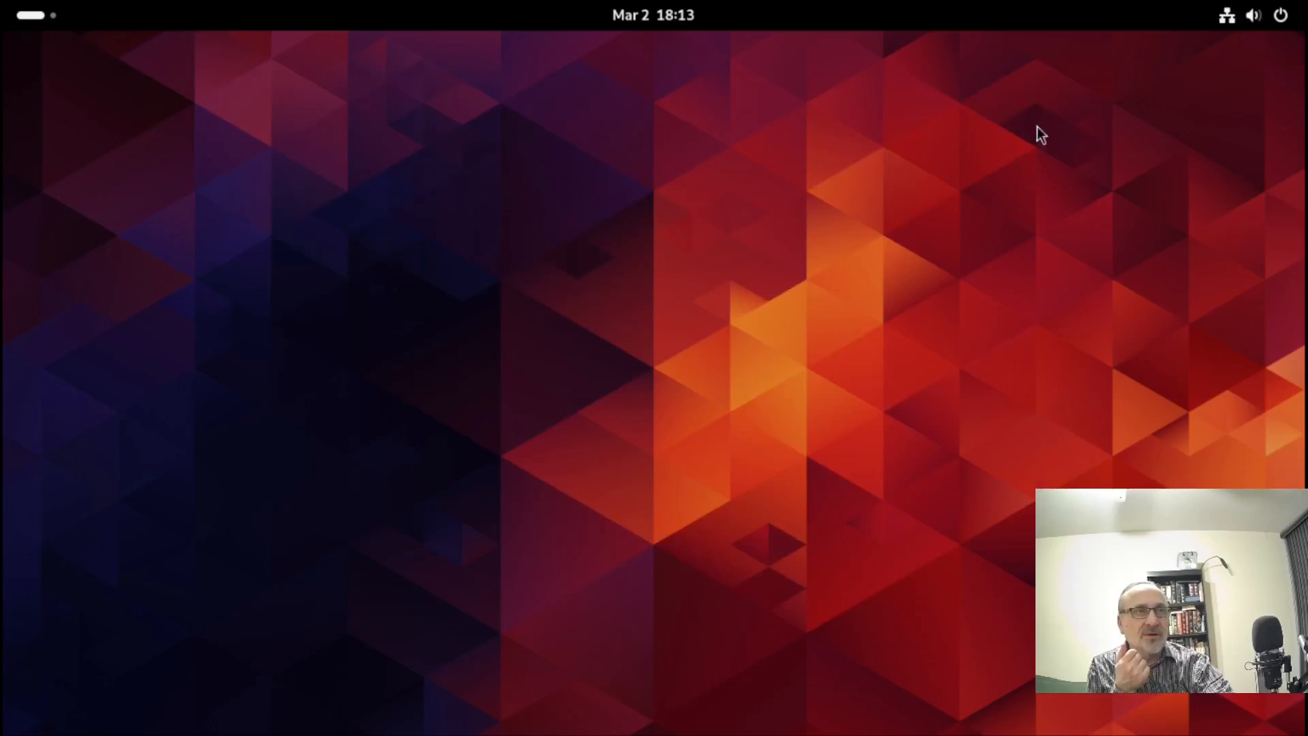
- Return to the app grid and pin File Manager PCManFM to the dash
click(41, 20)
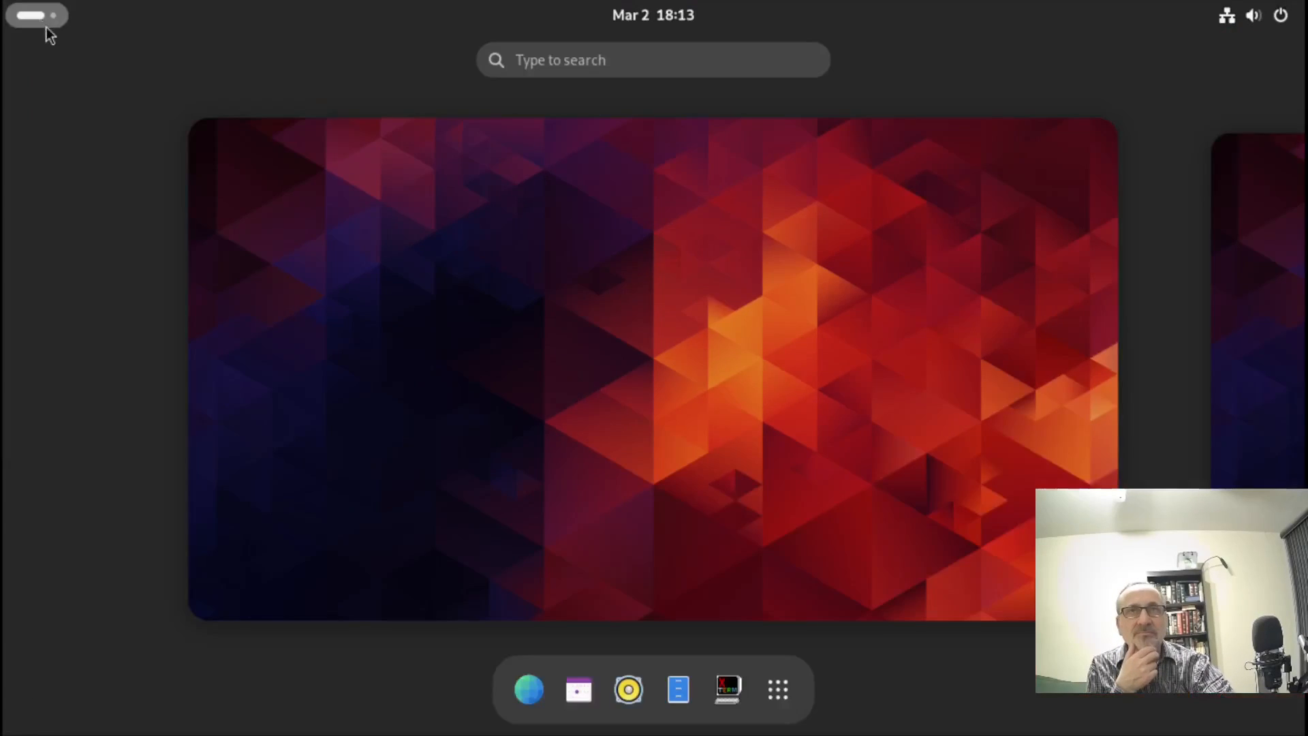
click(776, 691)
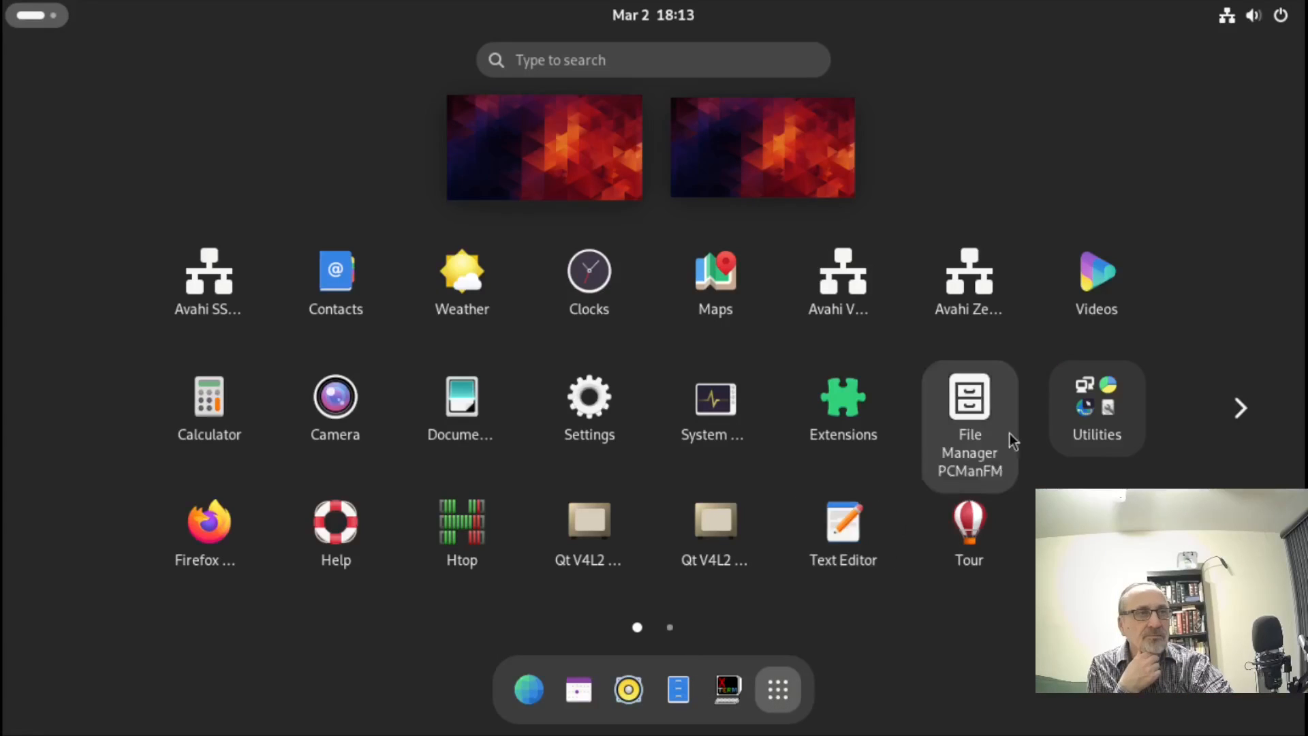
right_click(966, 413)
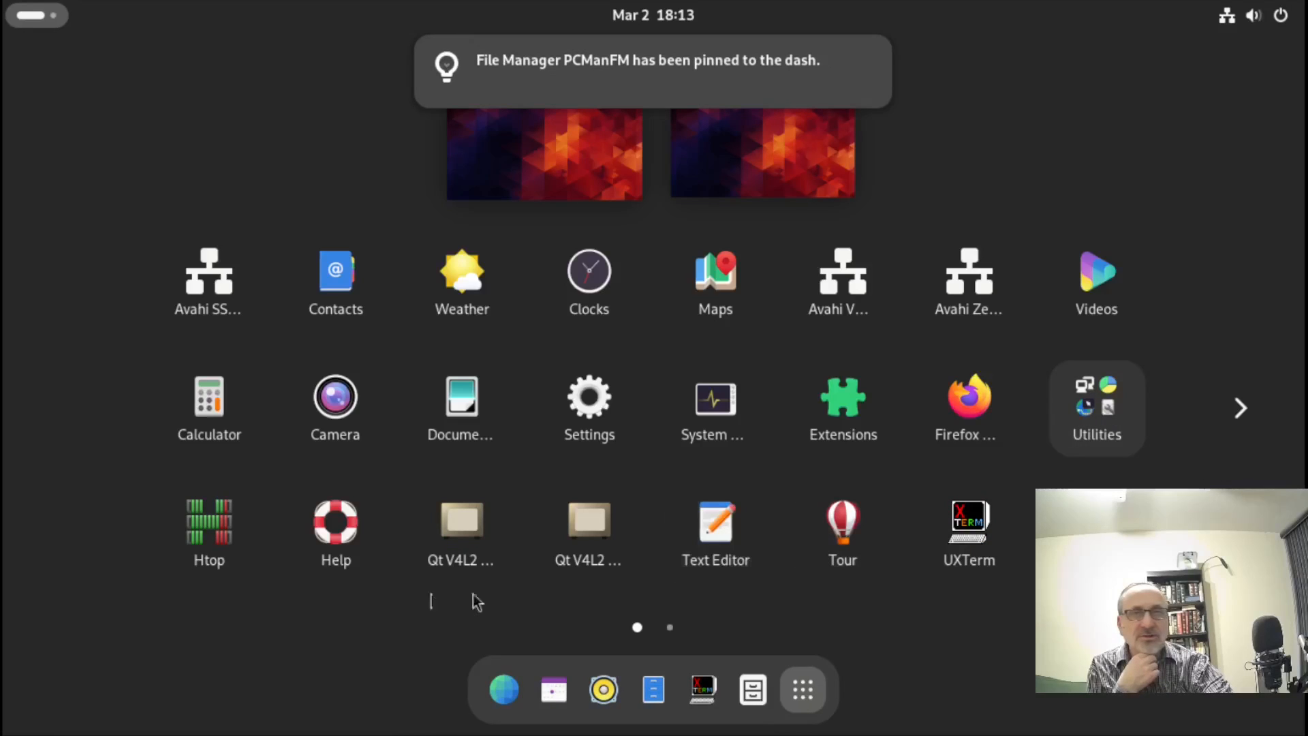
- Pin Htop and Firefox Web Browser to the dash and leave the app grid
right_click(219, 539)
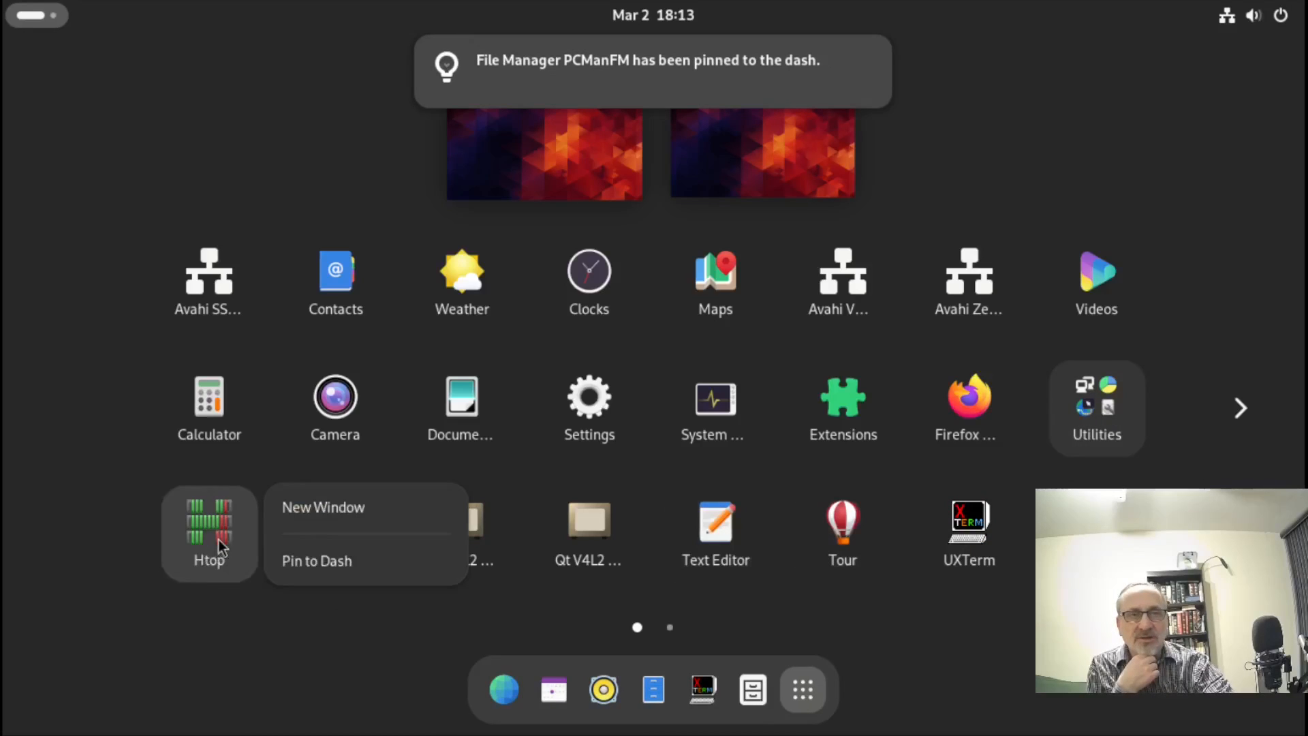
click(334, 560)
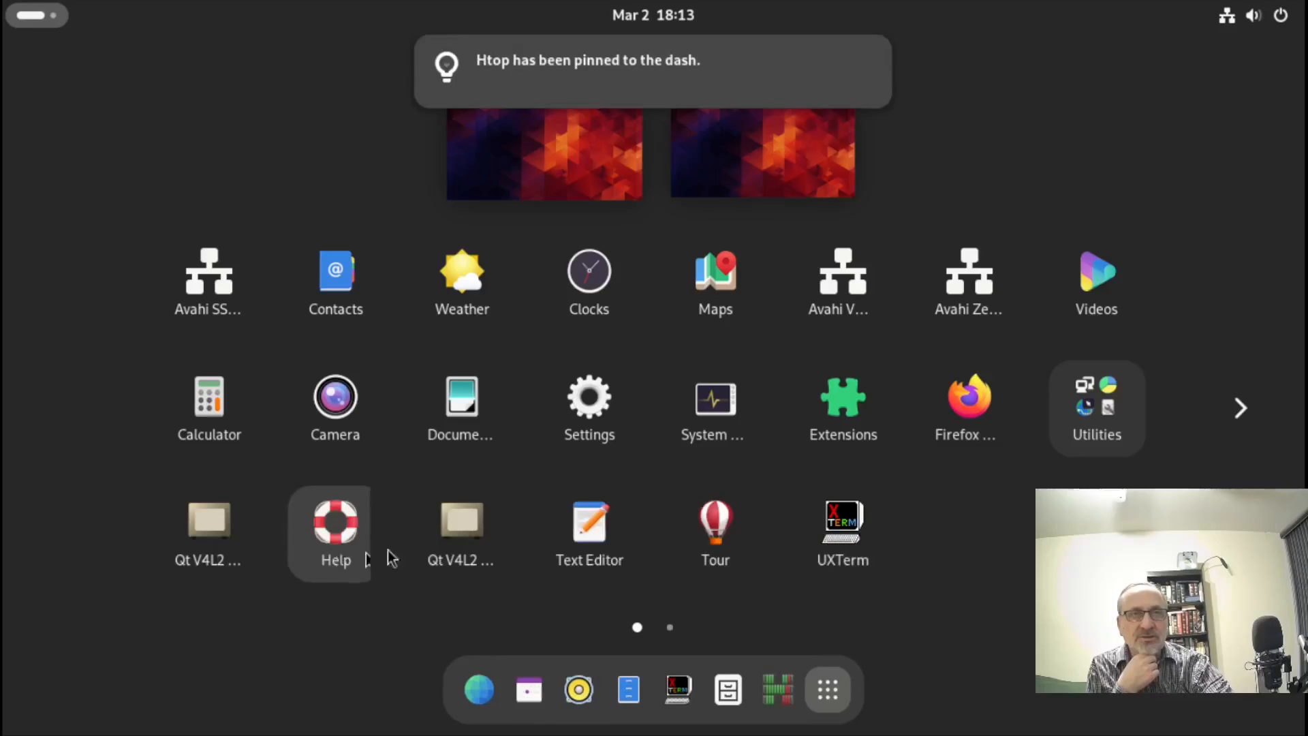
right_click(951, 415)
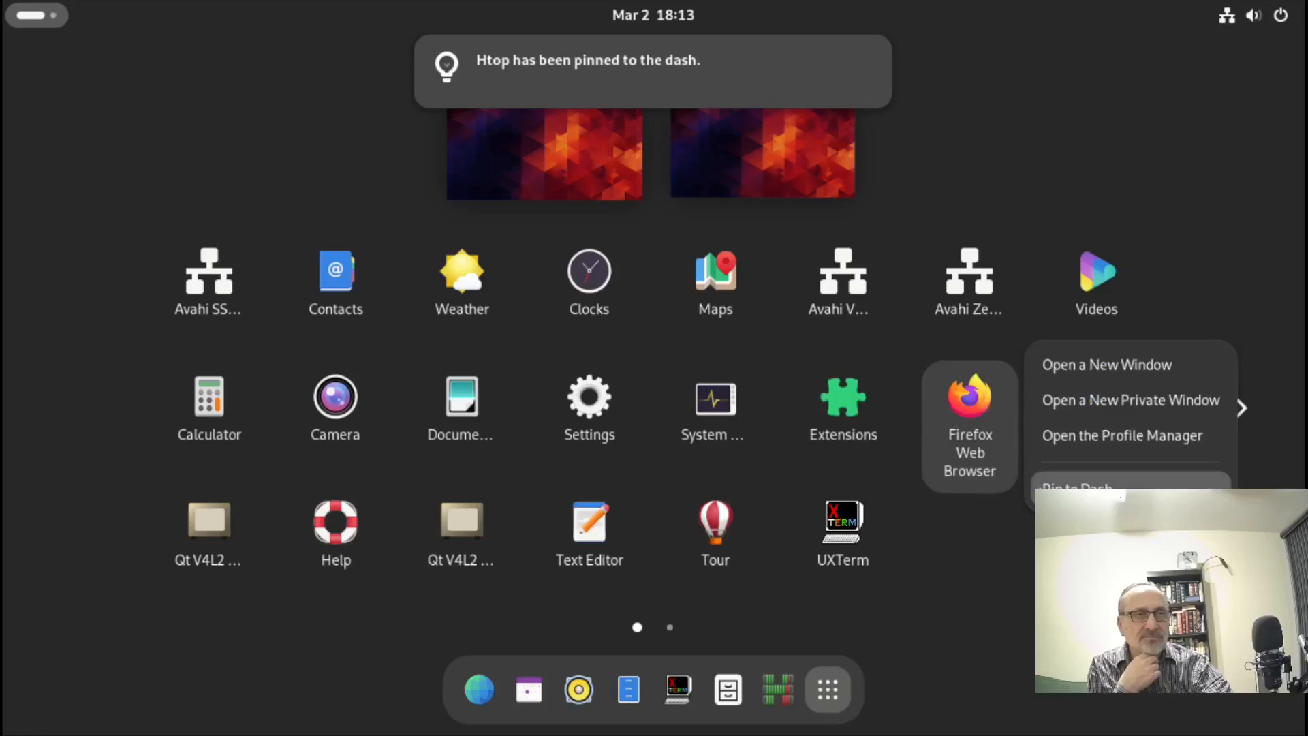
click(1076, 485)
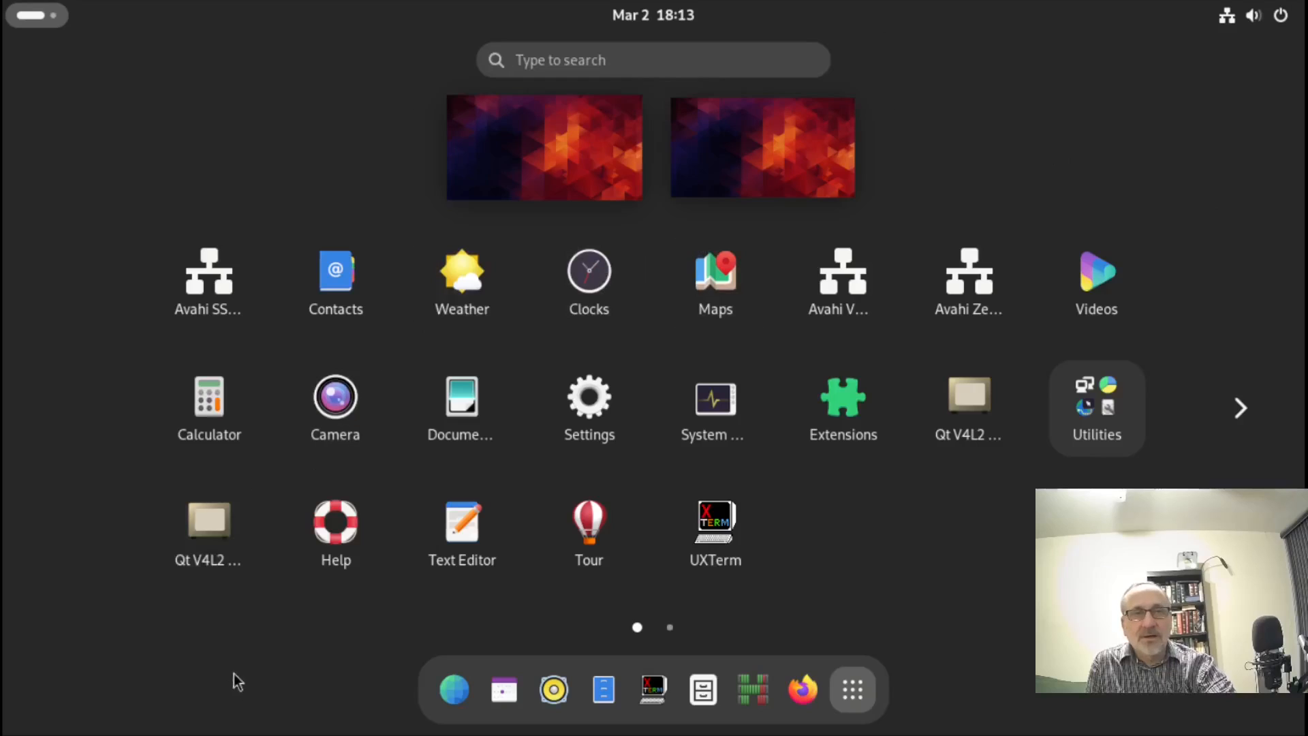
click(238, 693)
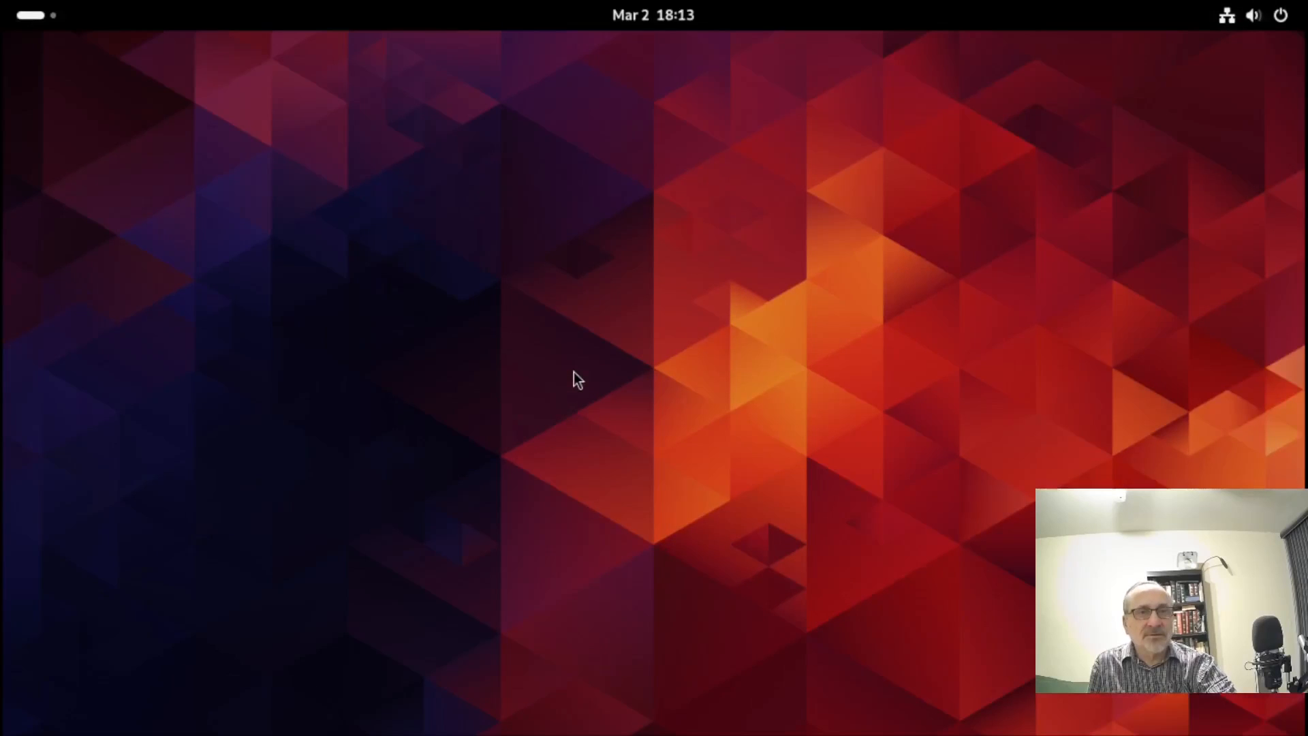
- Launch the Web browser from the dash and decline making it the default browser
click(31, 17)
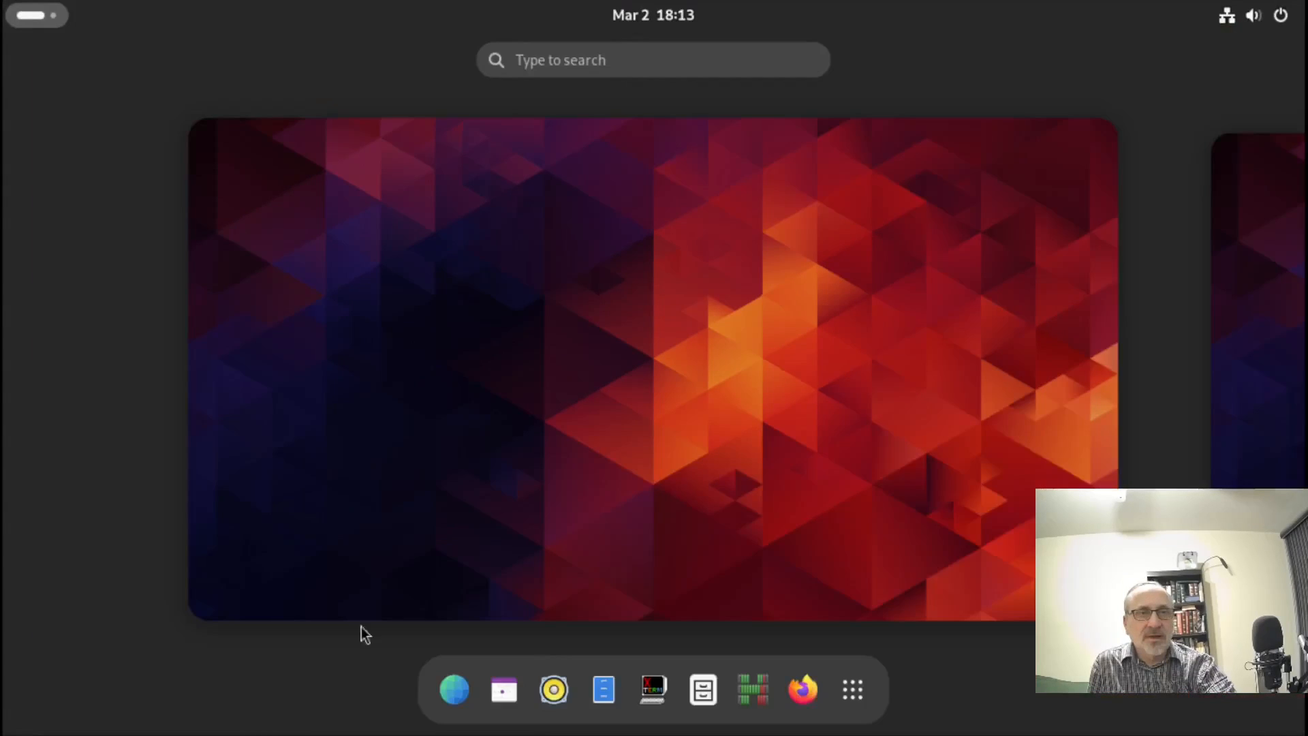
click(448, 690)
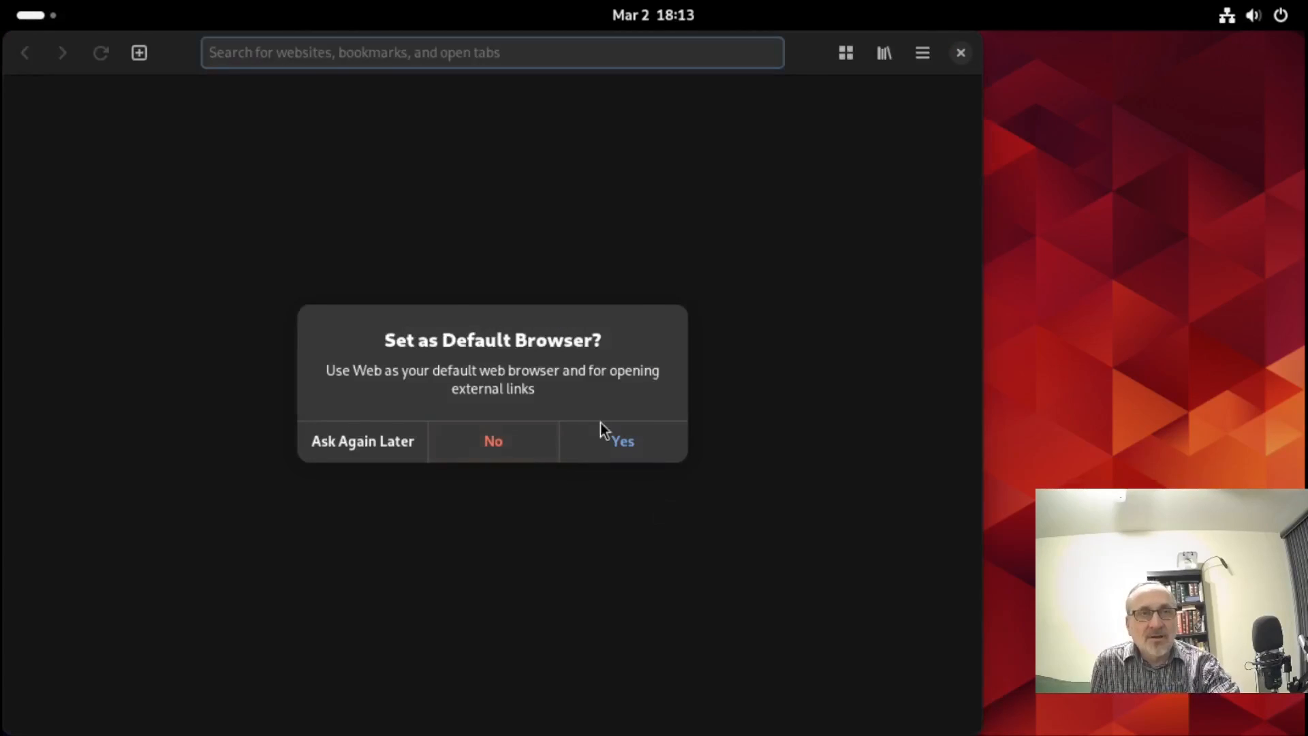
click(492, 443)
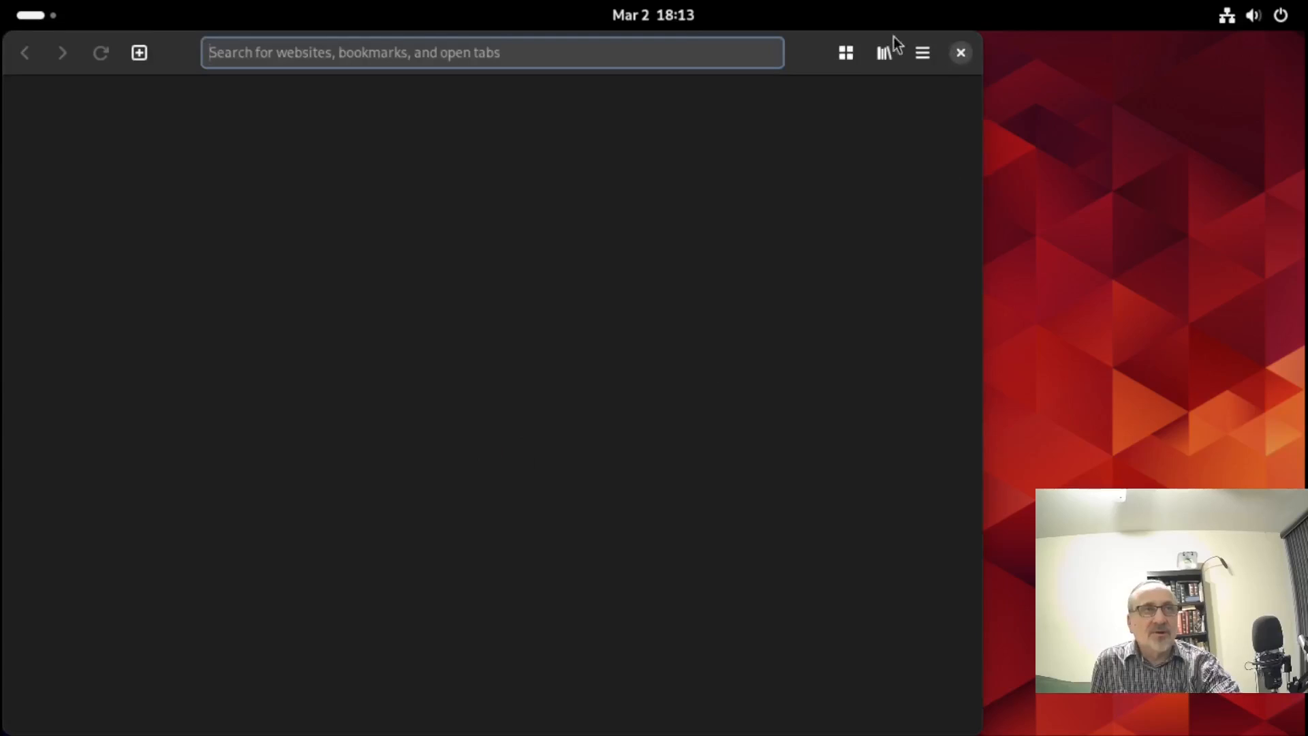
- Maximize the Web window to view its welcome page, and close it
right_click(815, 52)
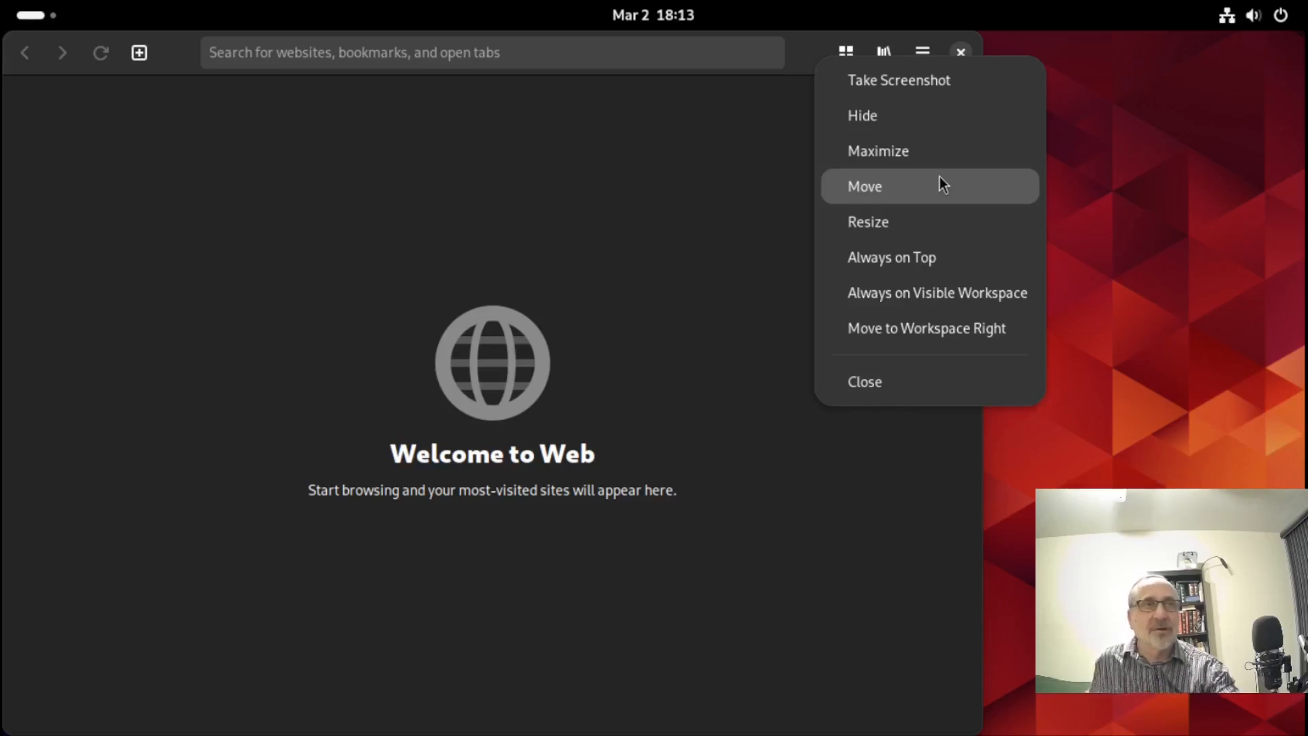
click(889, 153)
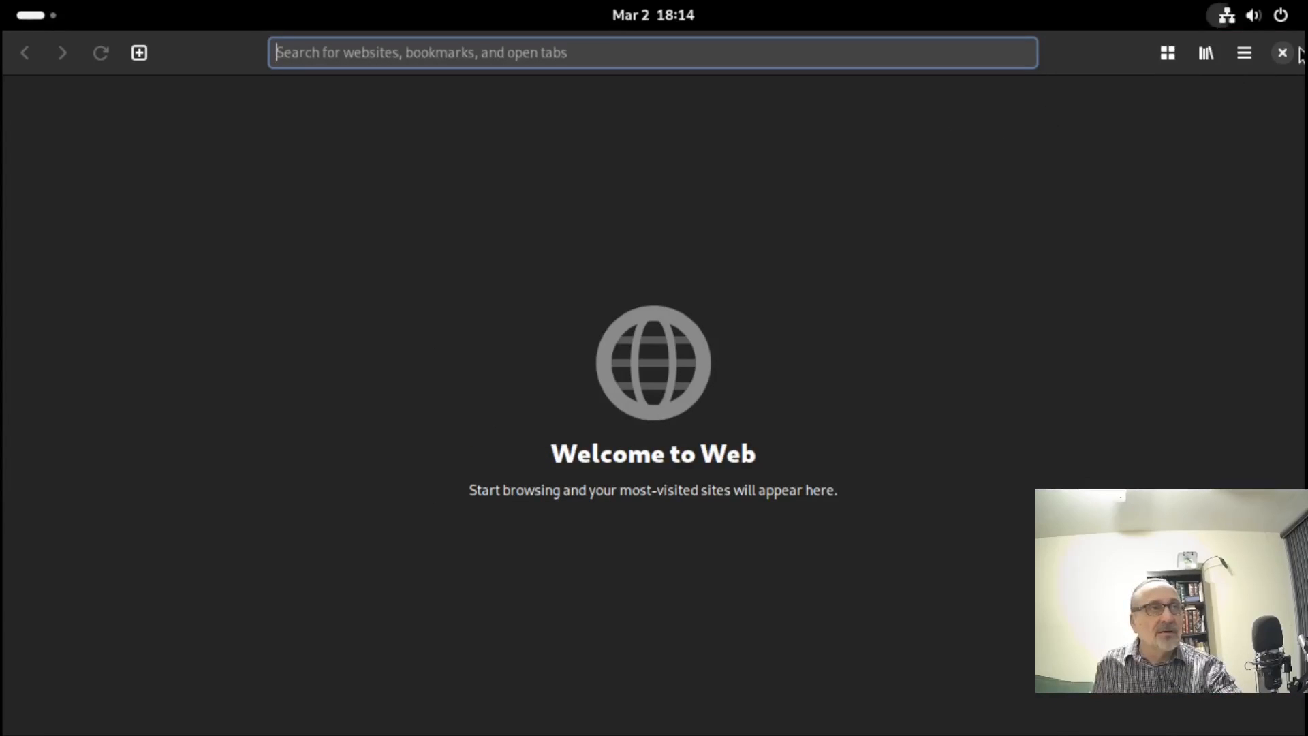
click(1280, 58)
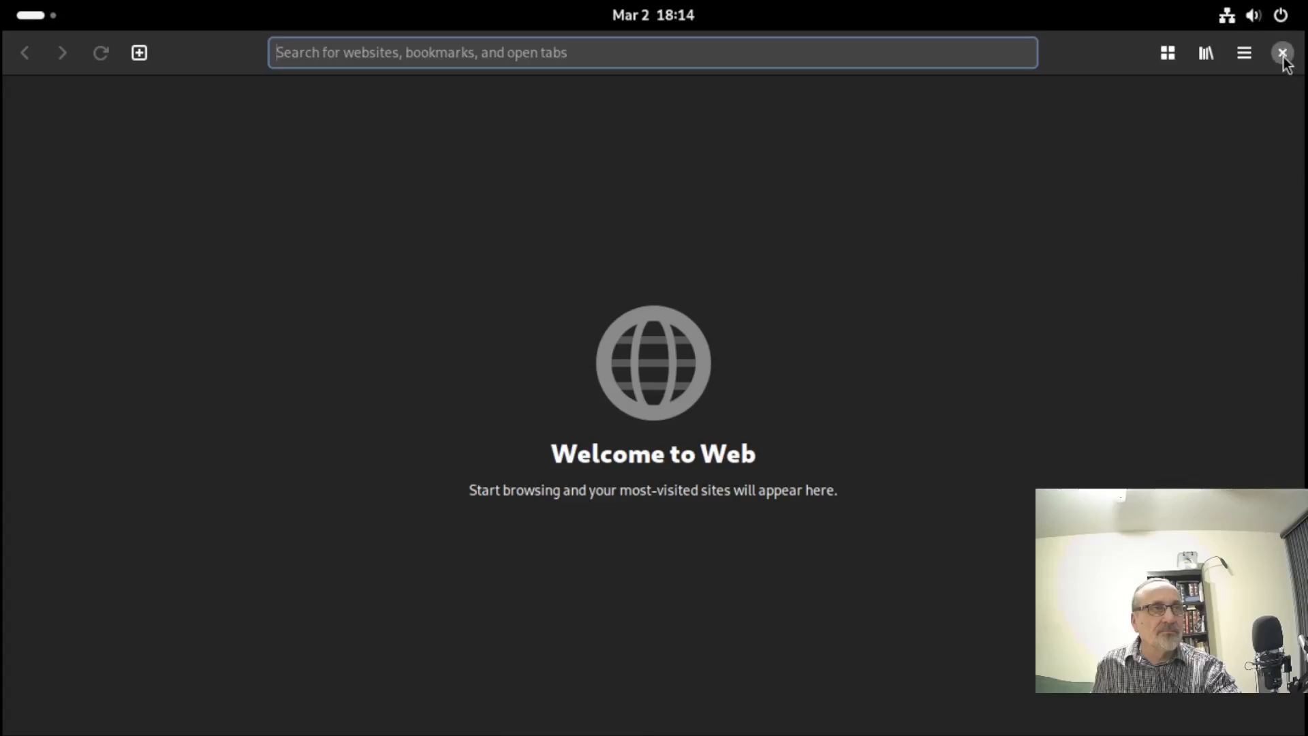
- Launch the Web browser from the dash and set its homepage to Blank Page in the preferences
click(26, 18)
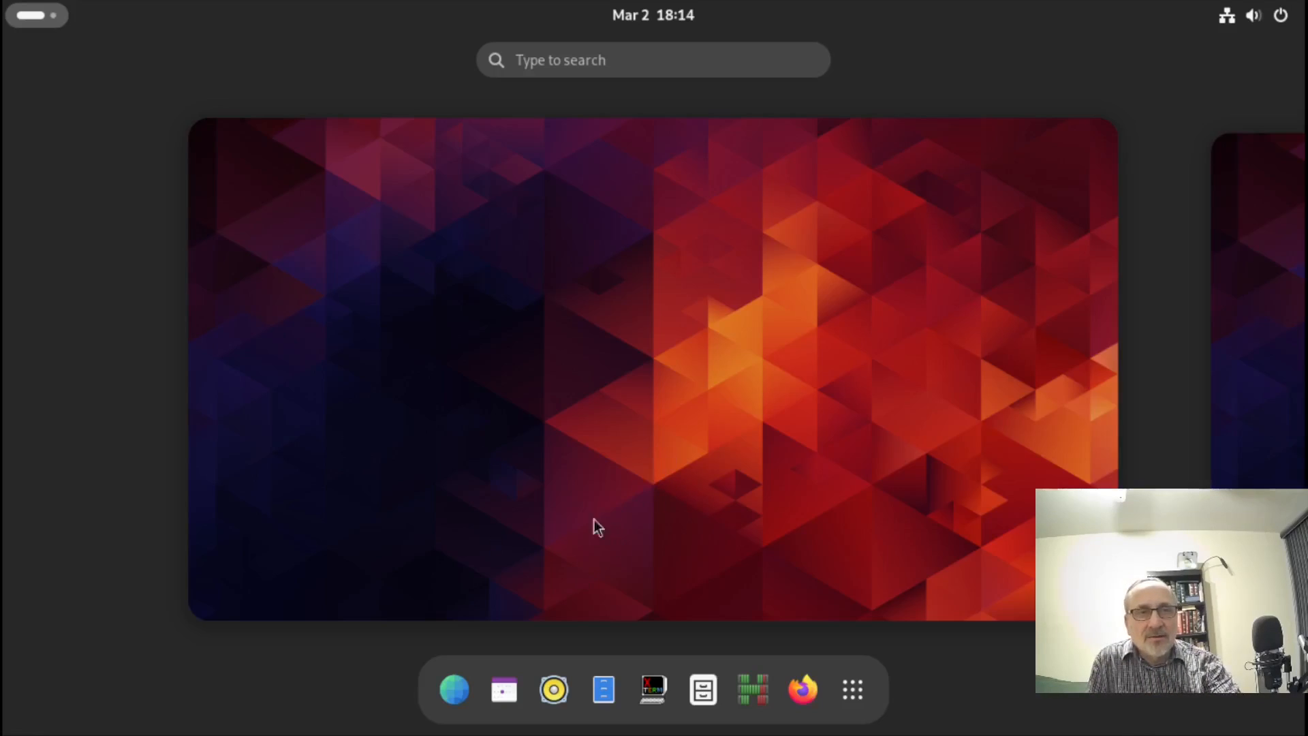
click(453, 689)
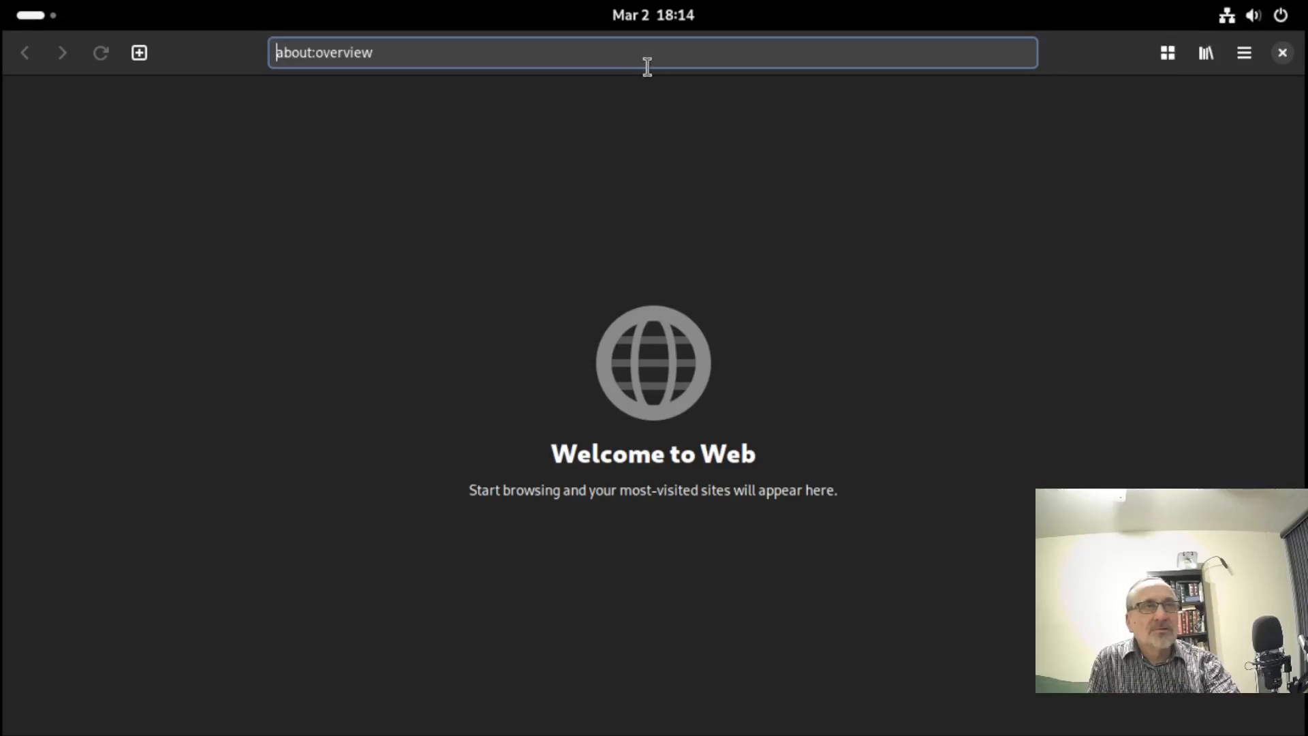
click(1246, 58)
click(1090, 510)
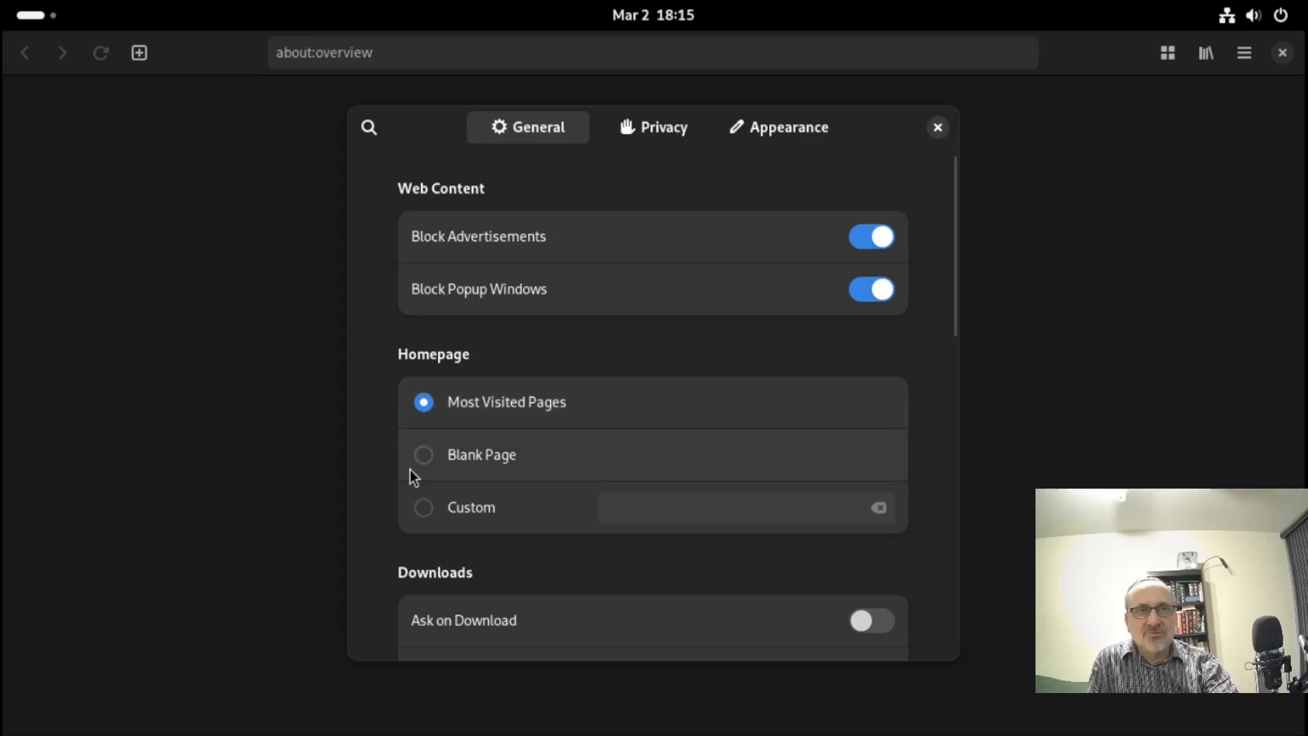
click(427, 456)
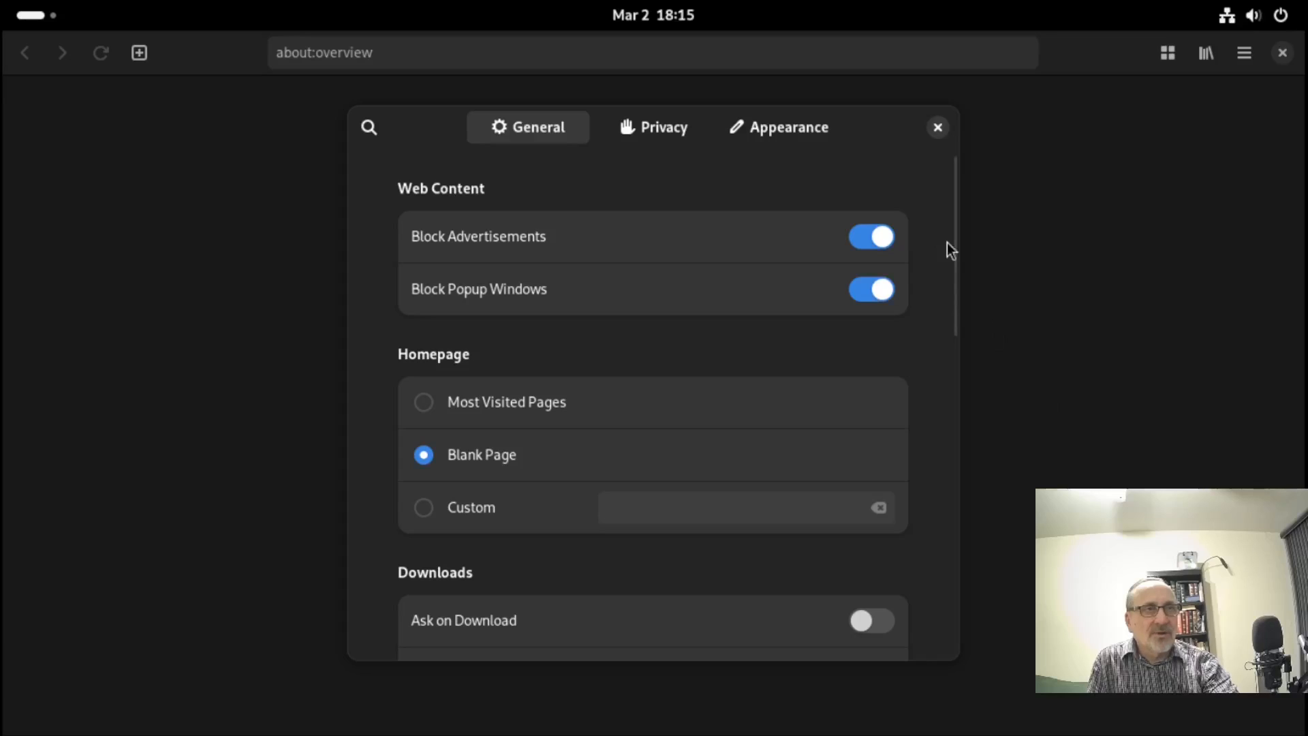
- Look through the remaining General preferences plus the Privacy and Appearance preferences of Web, and close them
scroll(953, 327, down, 3)
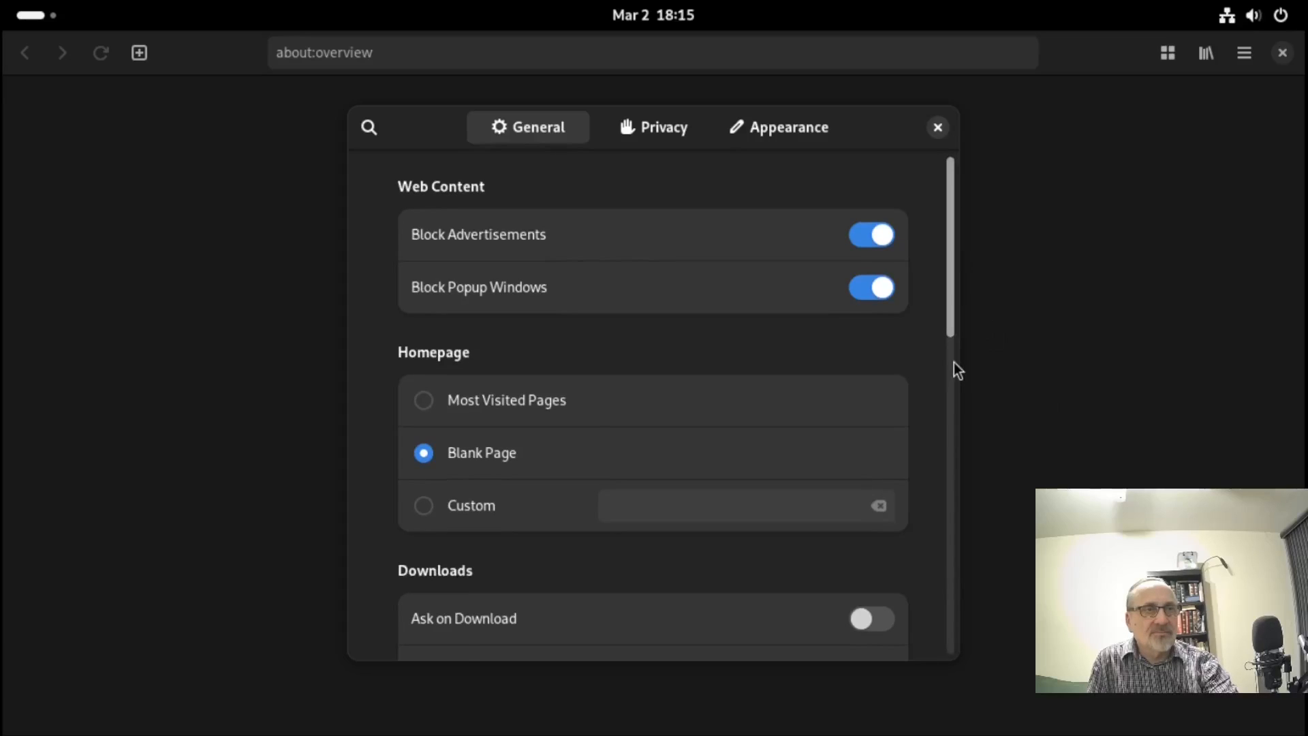
scroll(953, 368, down, 3)
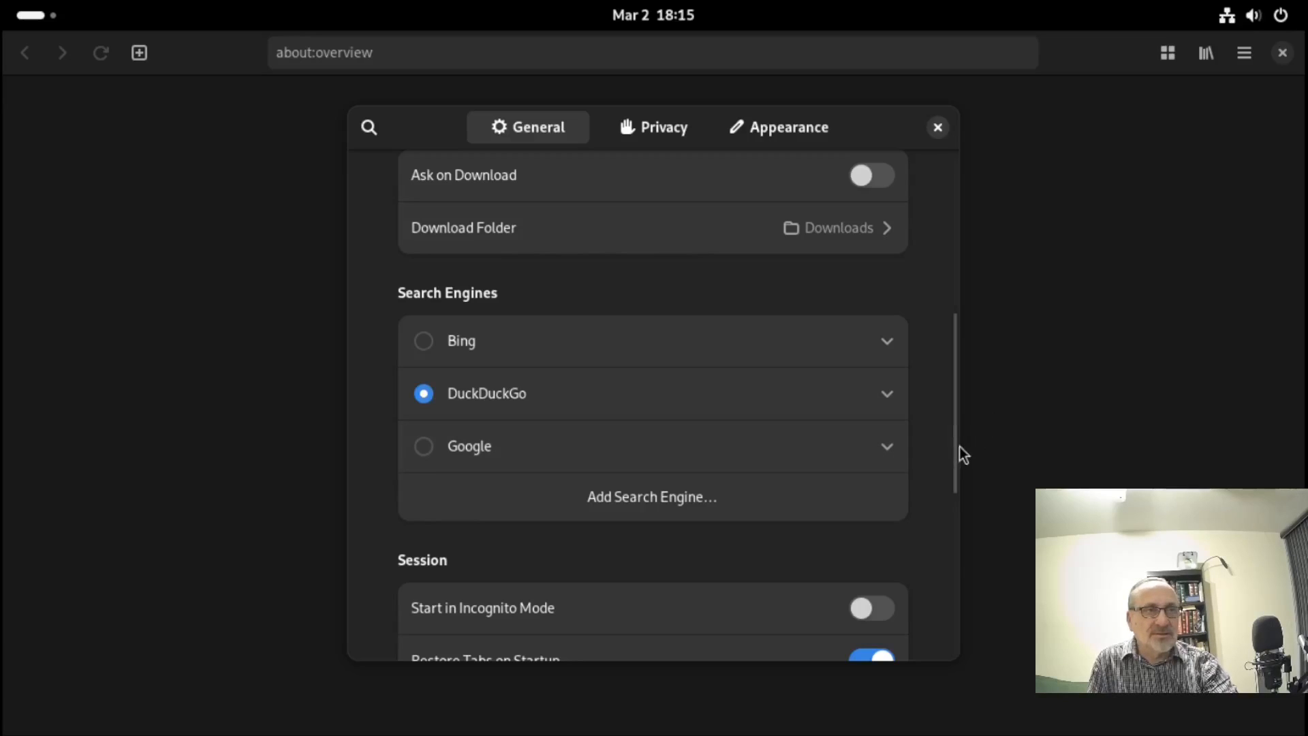
drag(959, 470, 900, 50)
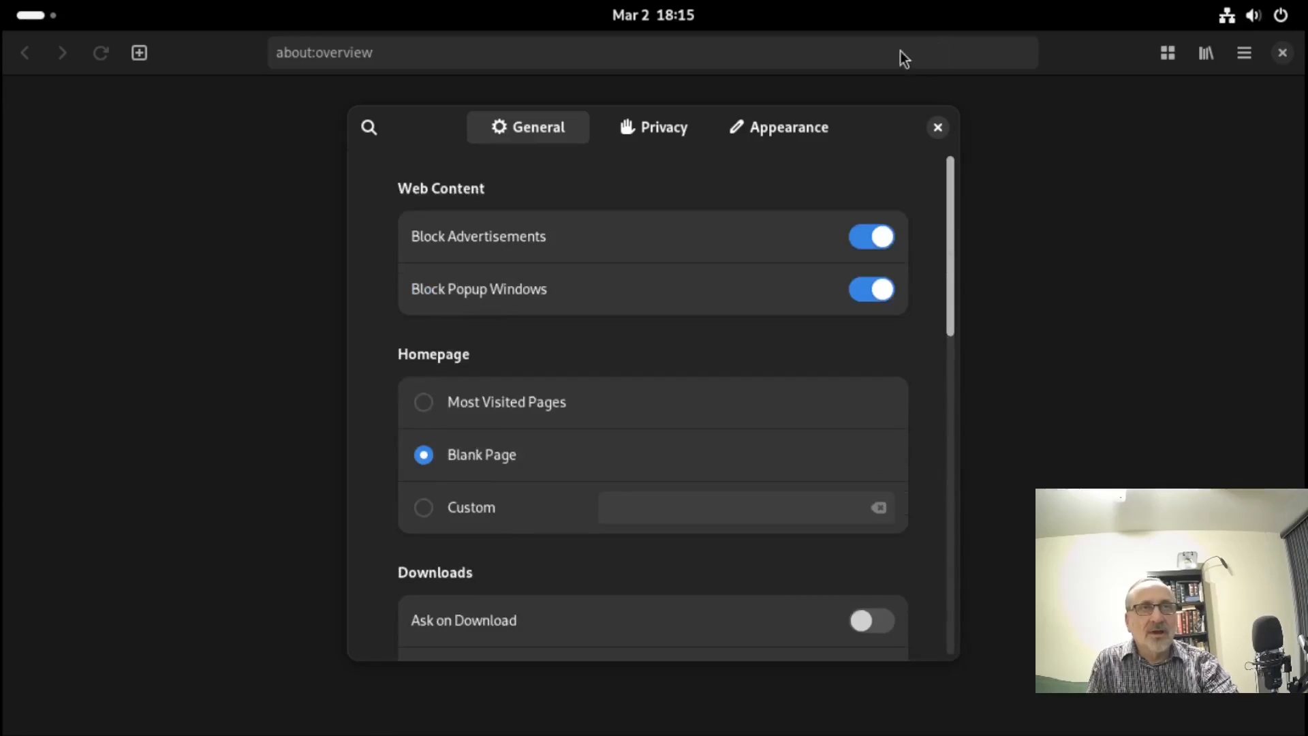
click(666, 122)
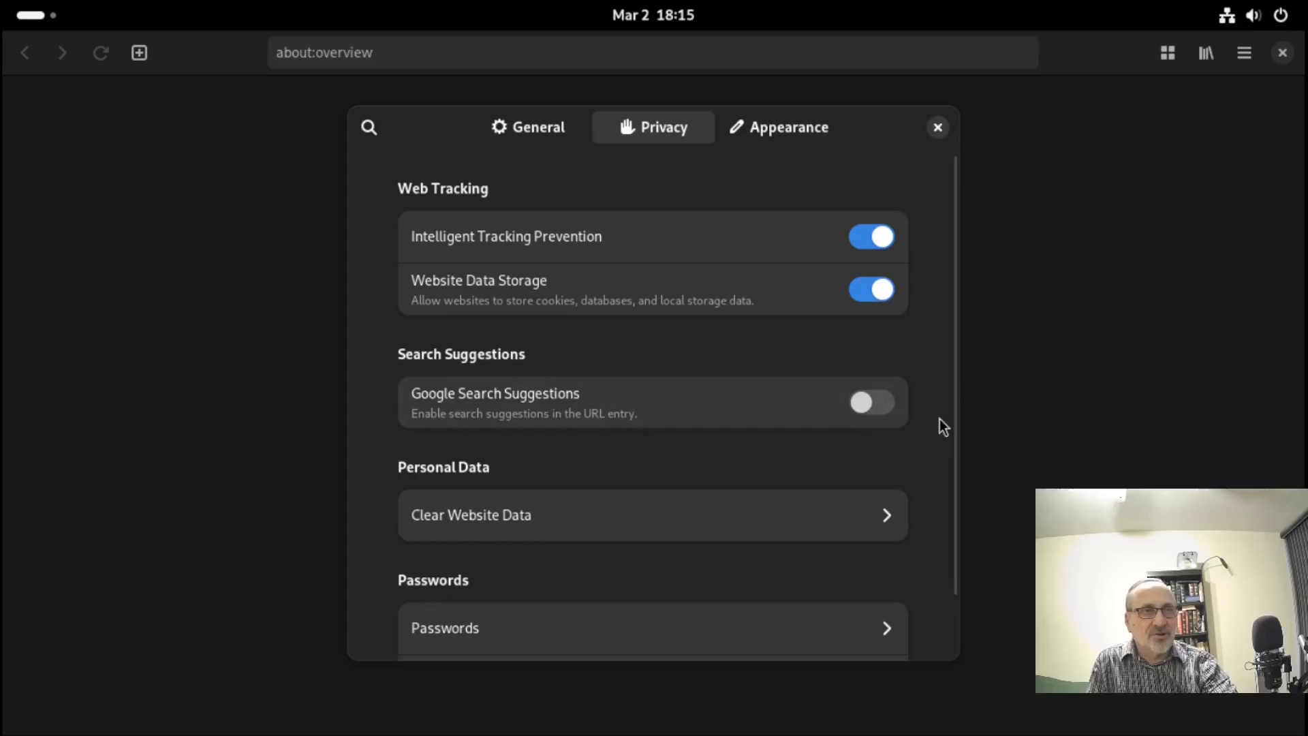
scroll(957, 477, down, 1)
drag(960, 508, 950, 381)
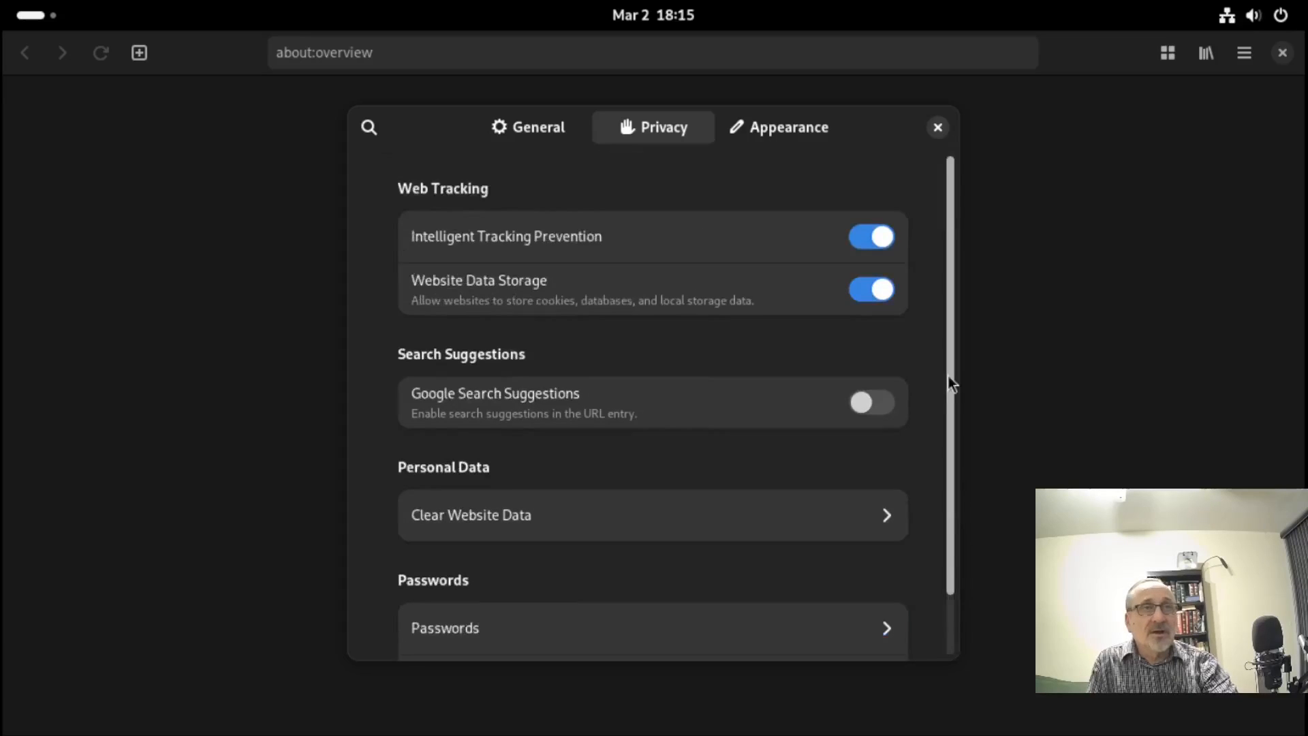
click(764, 135)
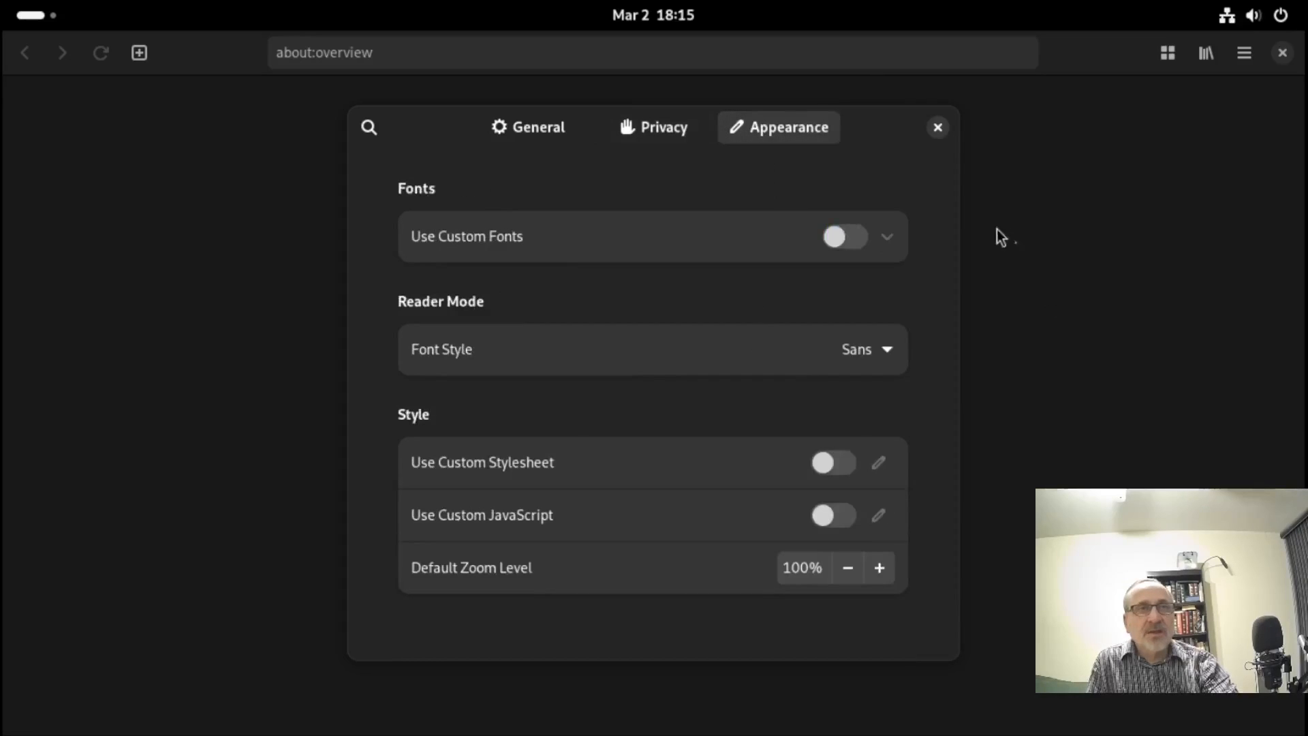
click(934, 130)
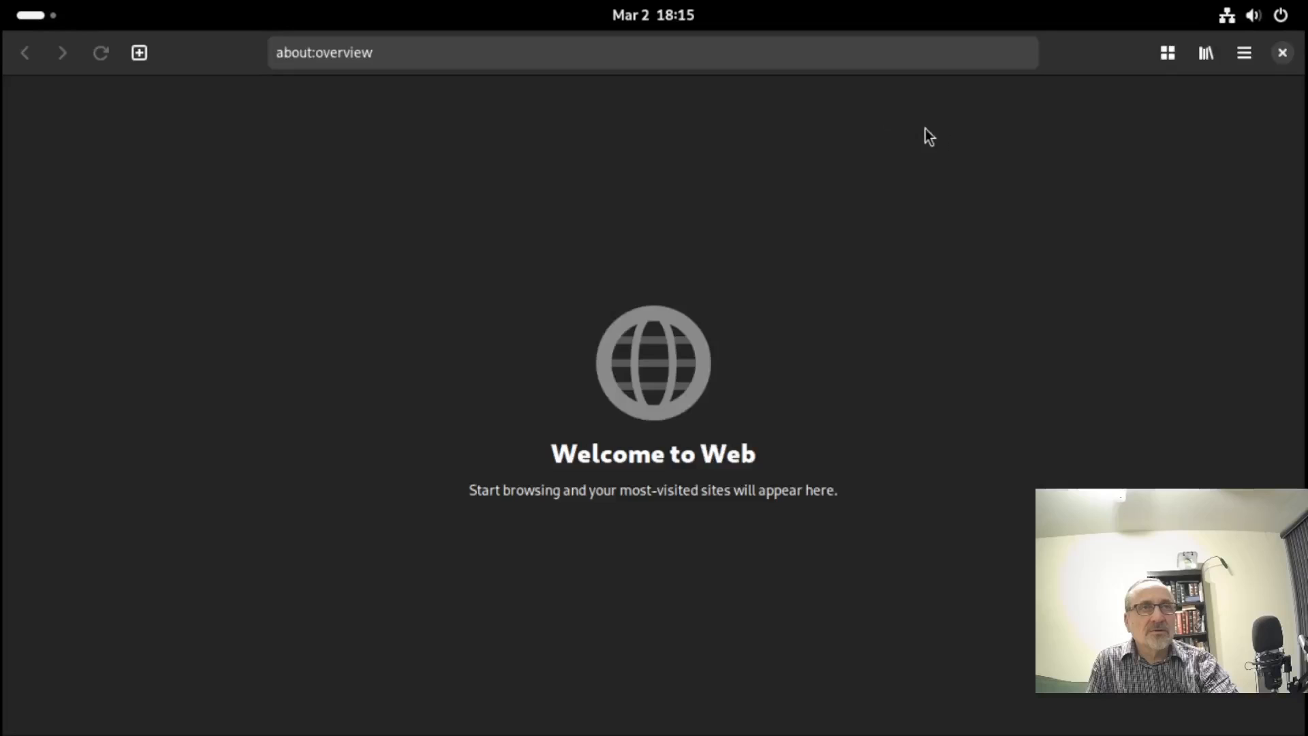
- Load archlinux.org in the Web browser and close the window
click(469, 54)
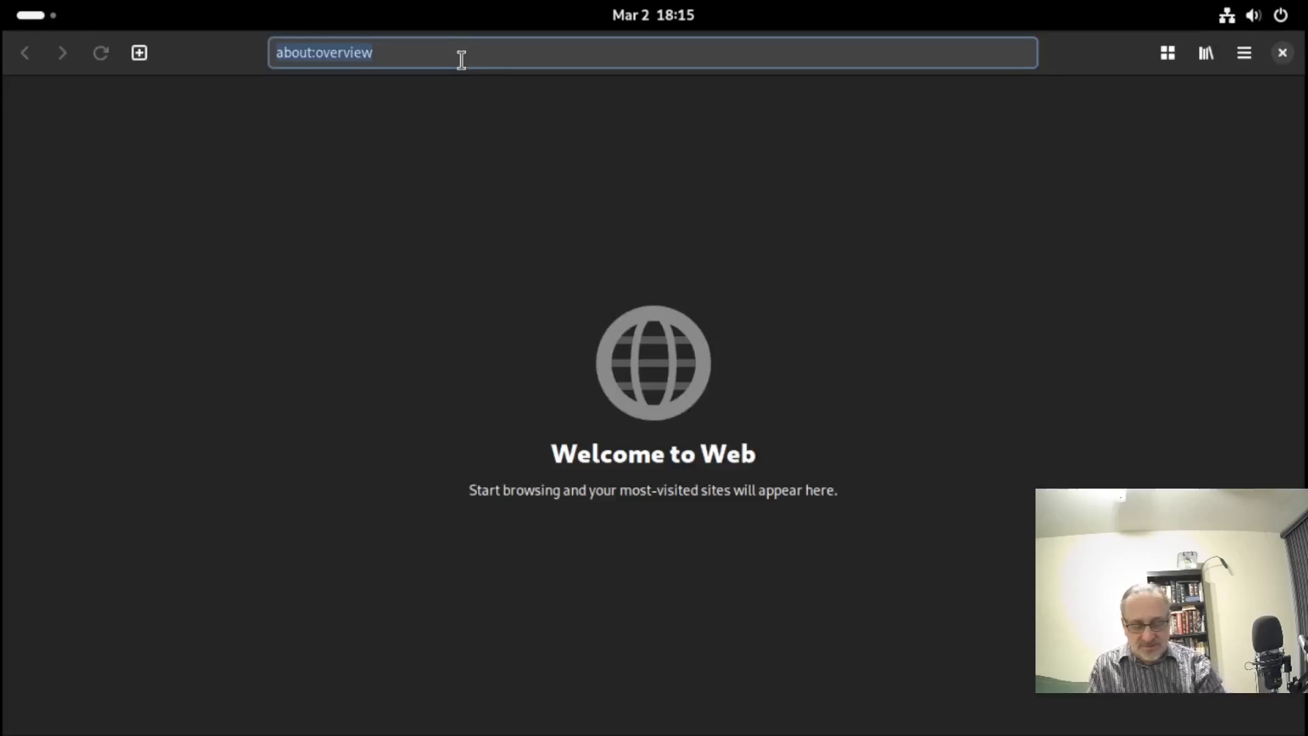
text(archl)
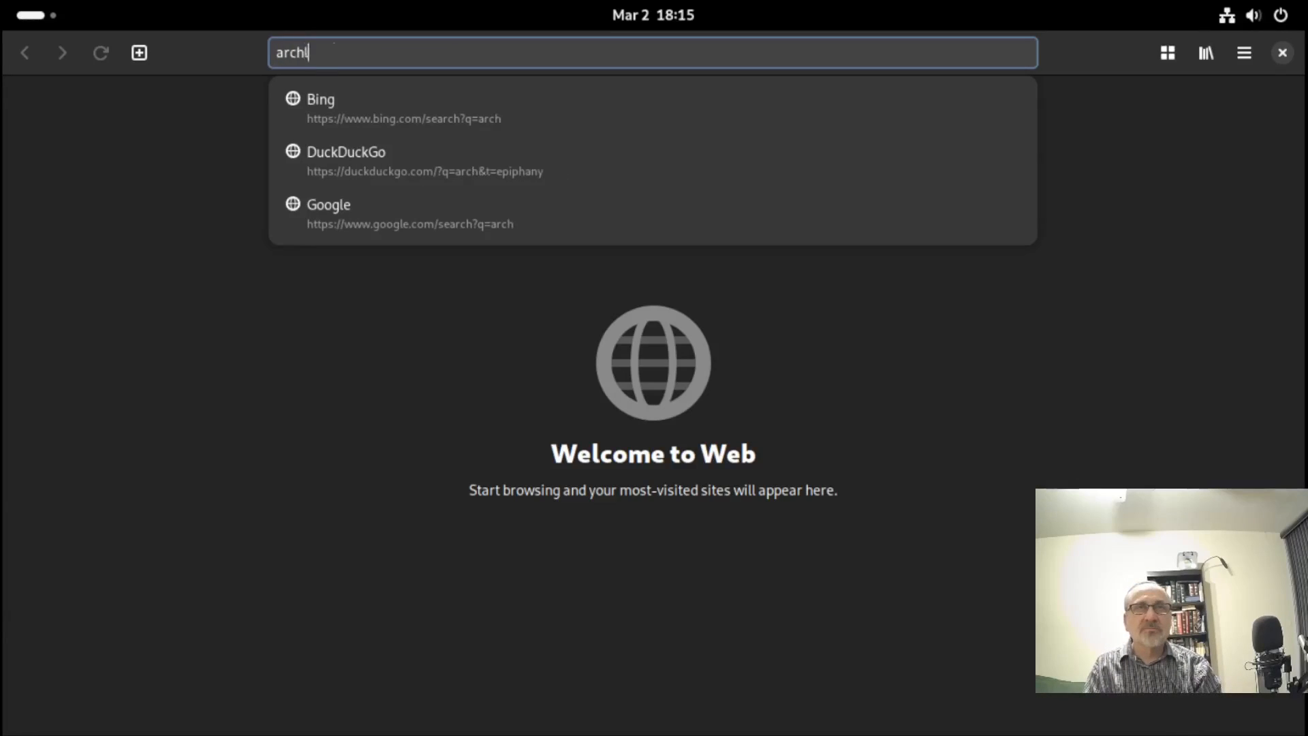
text(inux.org)
key(Return)
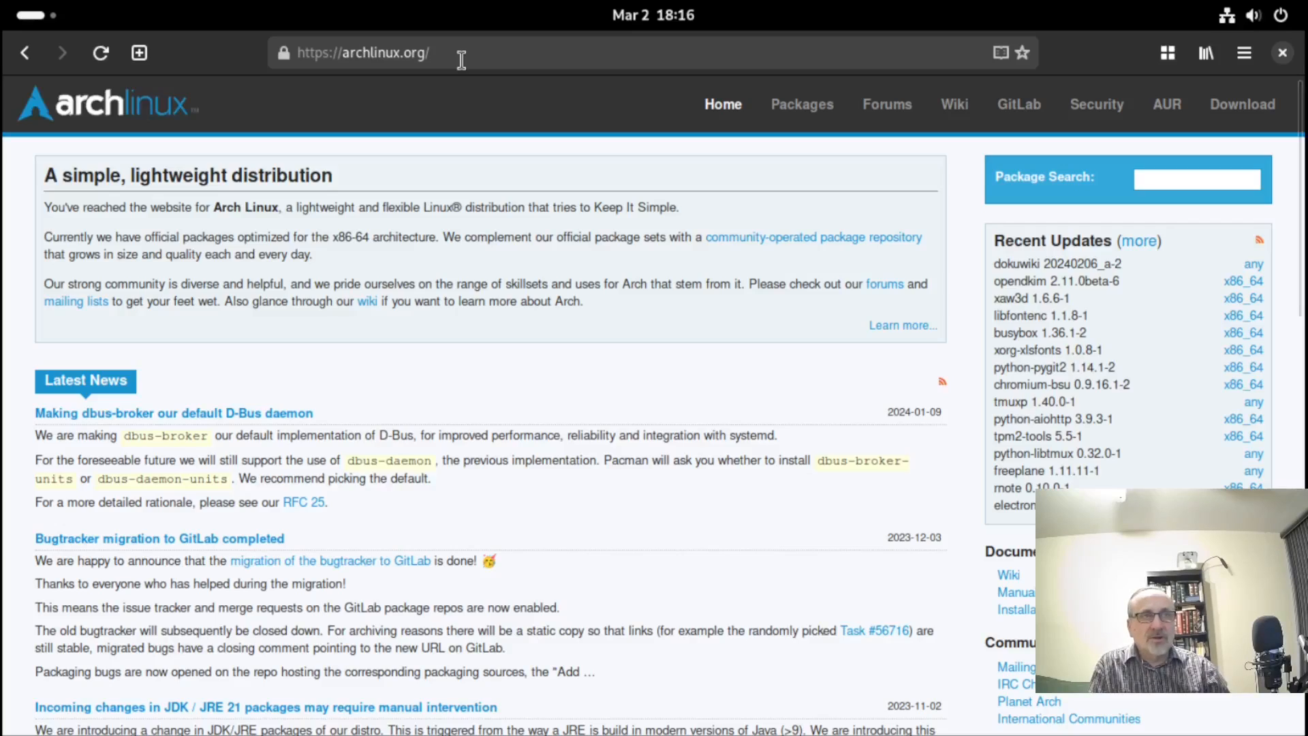
click(1282, 55)
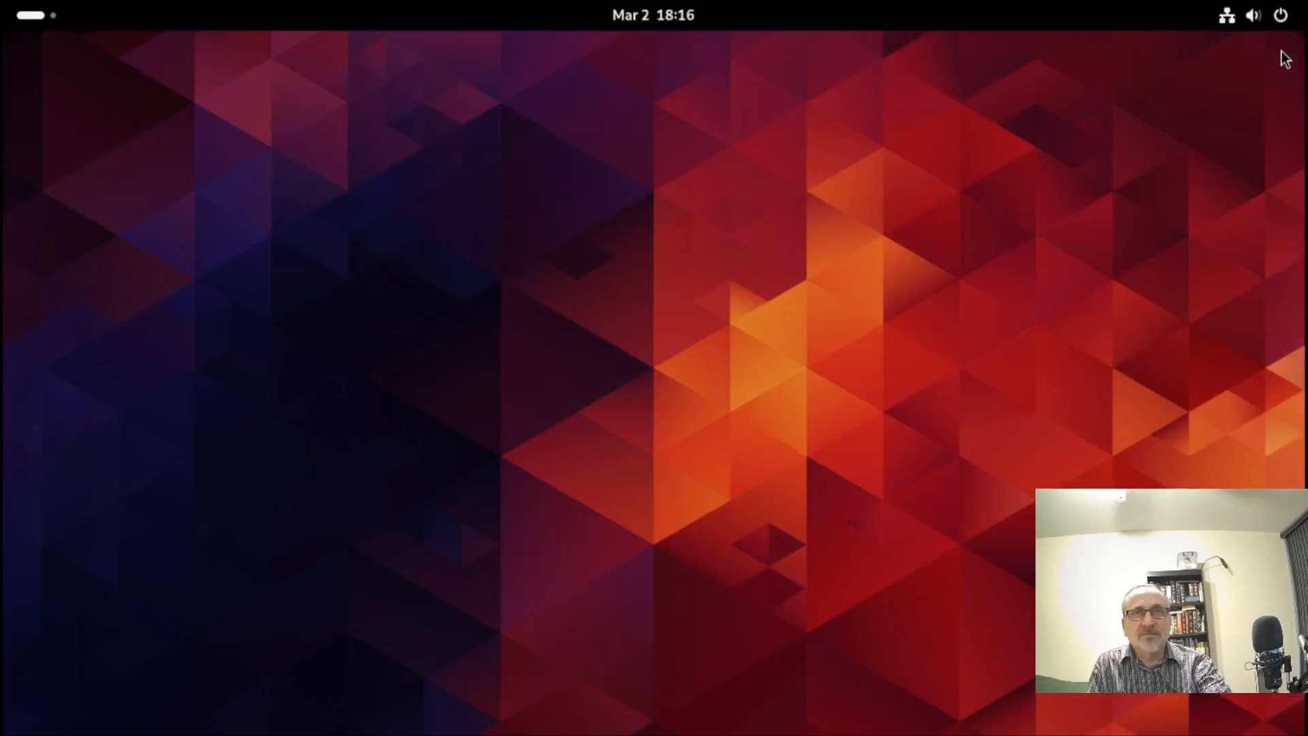
- Relaunch Web from the dash to check which page it starts with, and close it
click(34, 11)
click(444, 693)
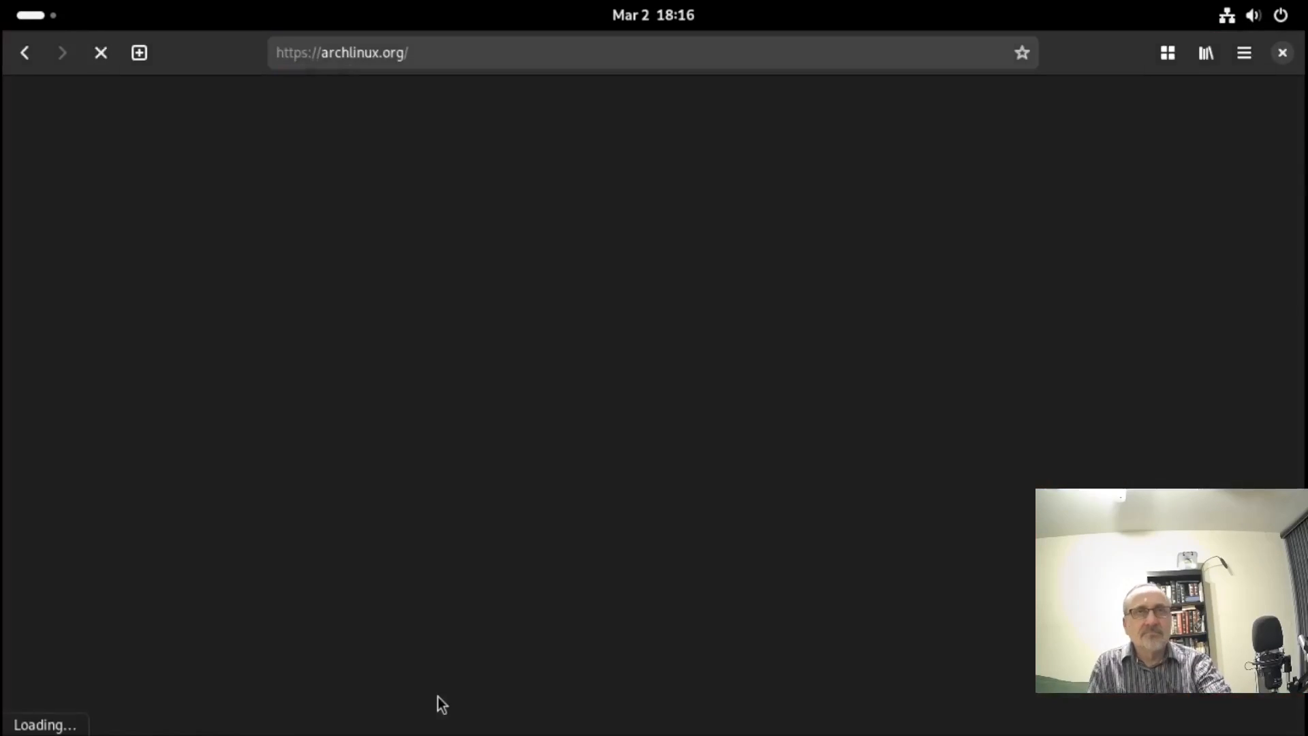
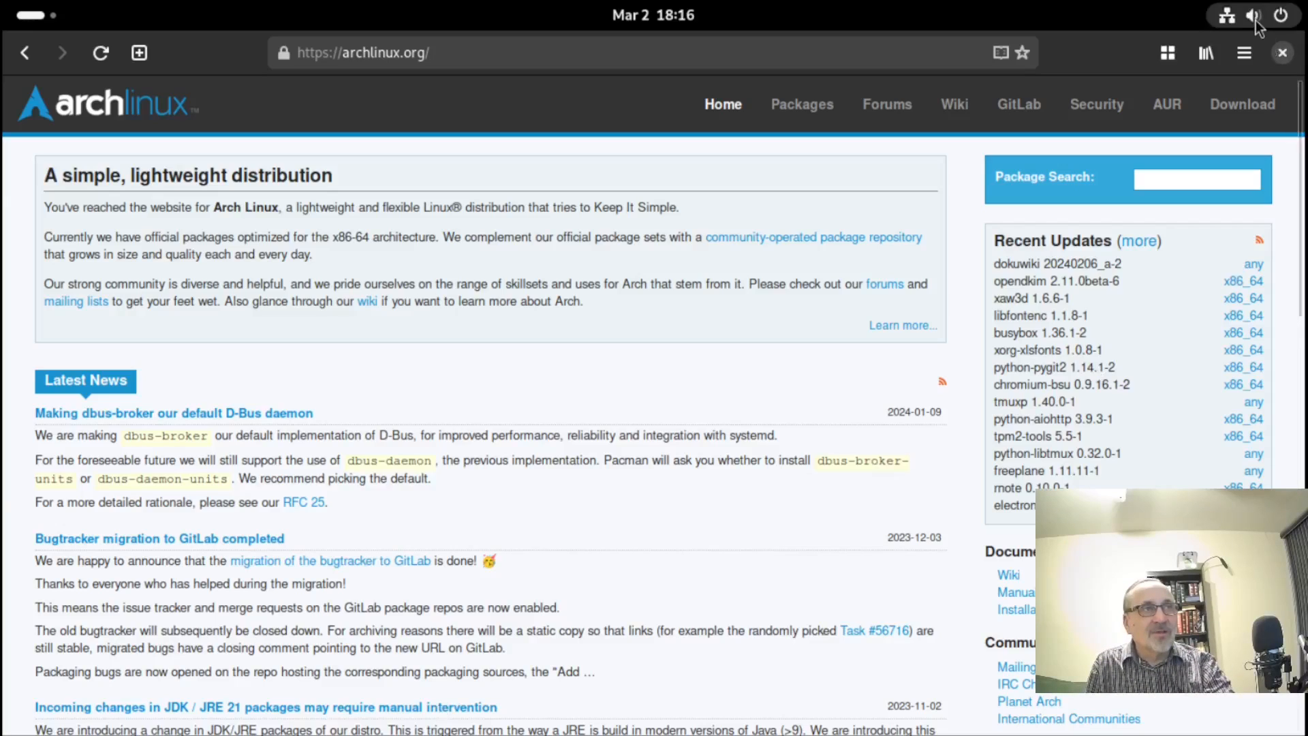
click(1281, 53)
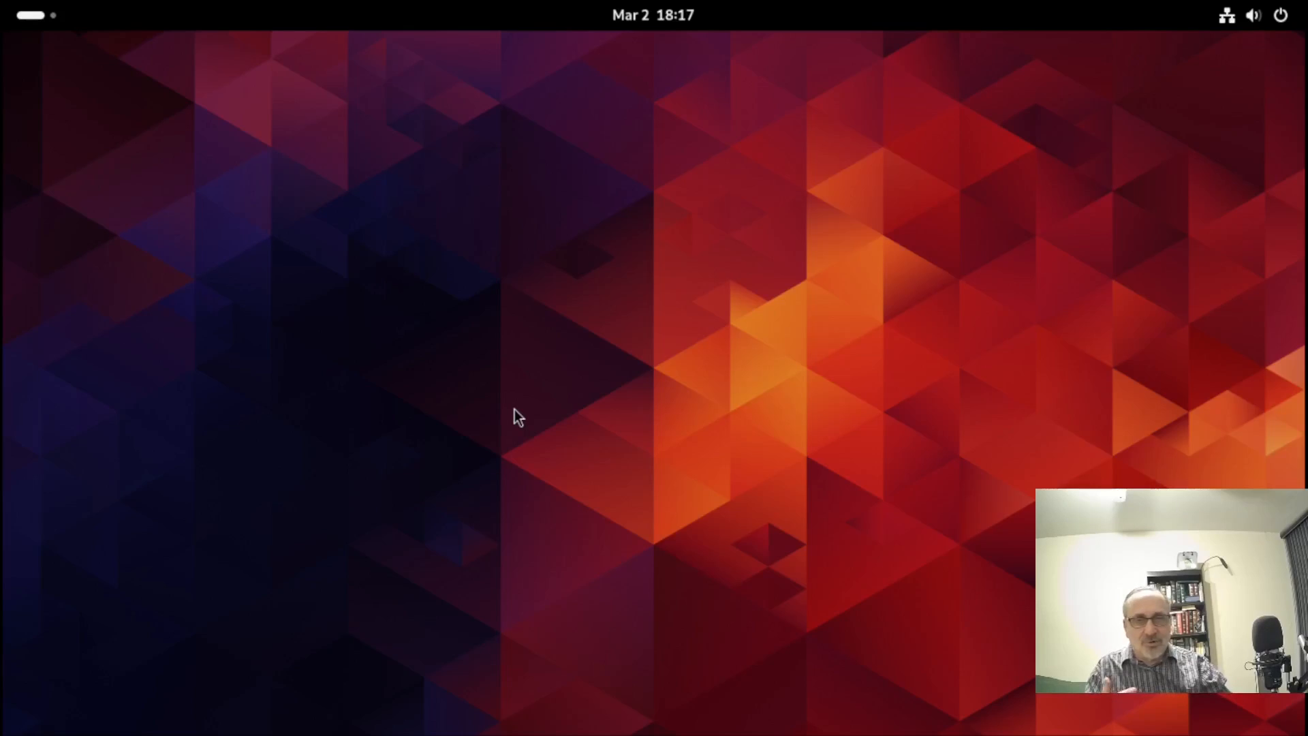
- Unpin Web and Music from the dash
key(super)
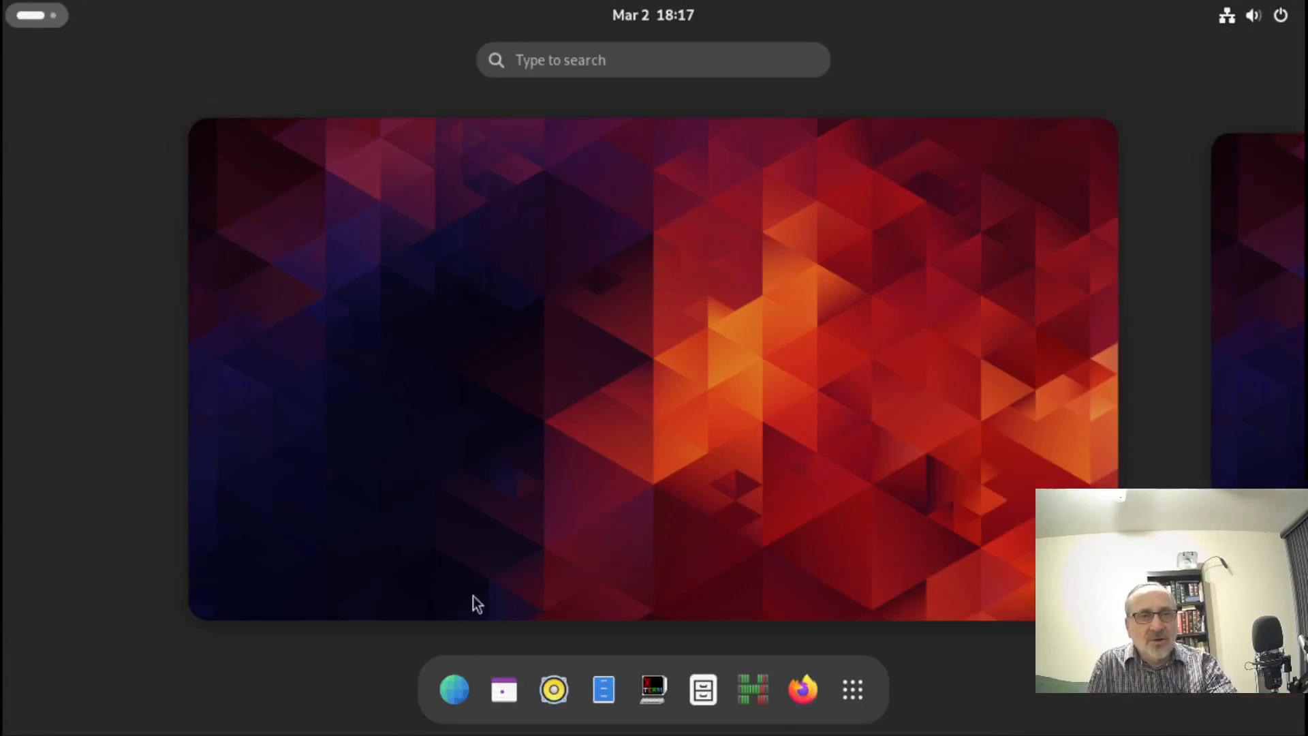
right_click(444, 688)
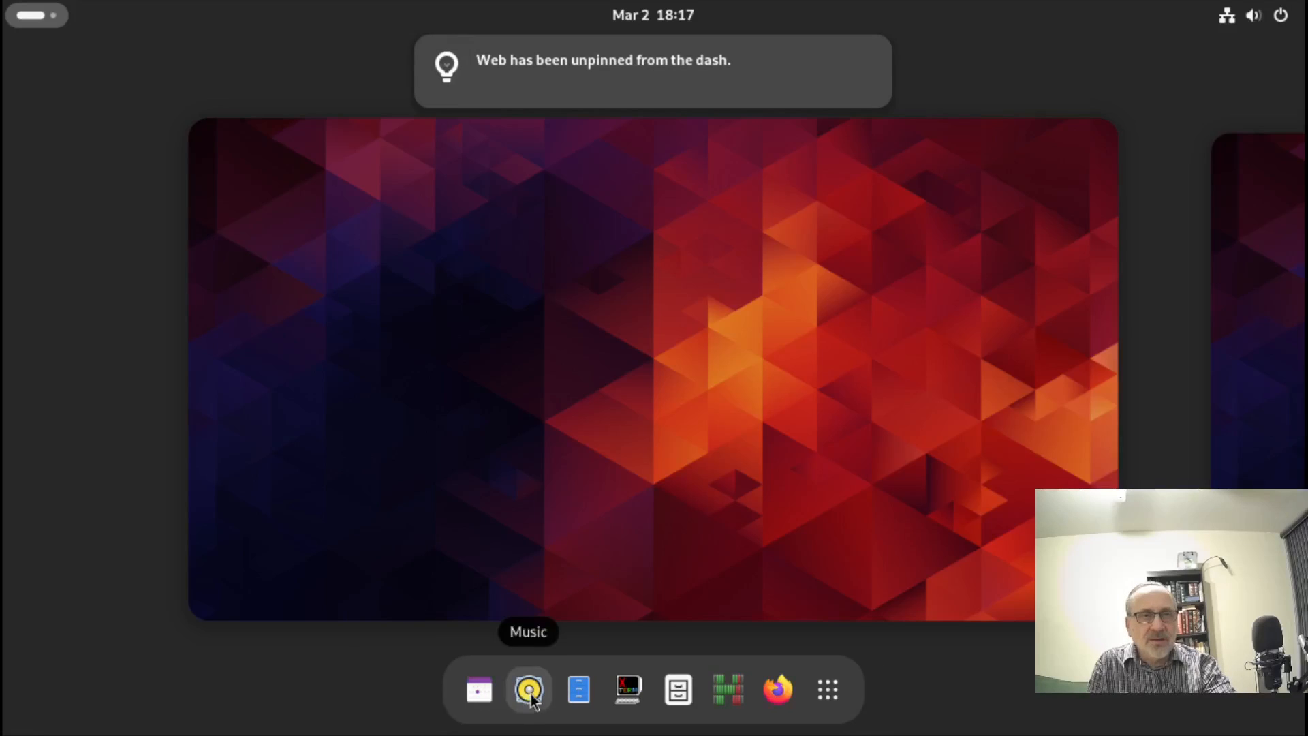
right_click(529, 690)
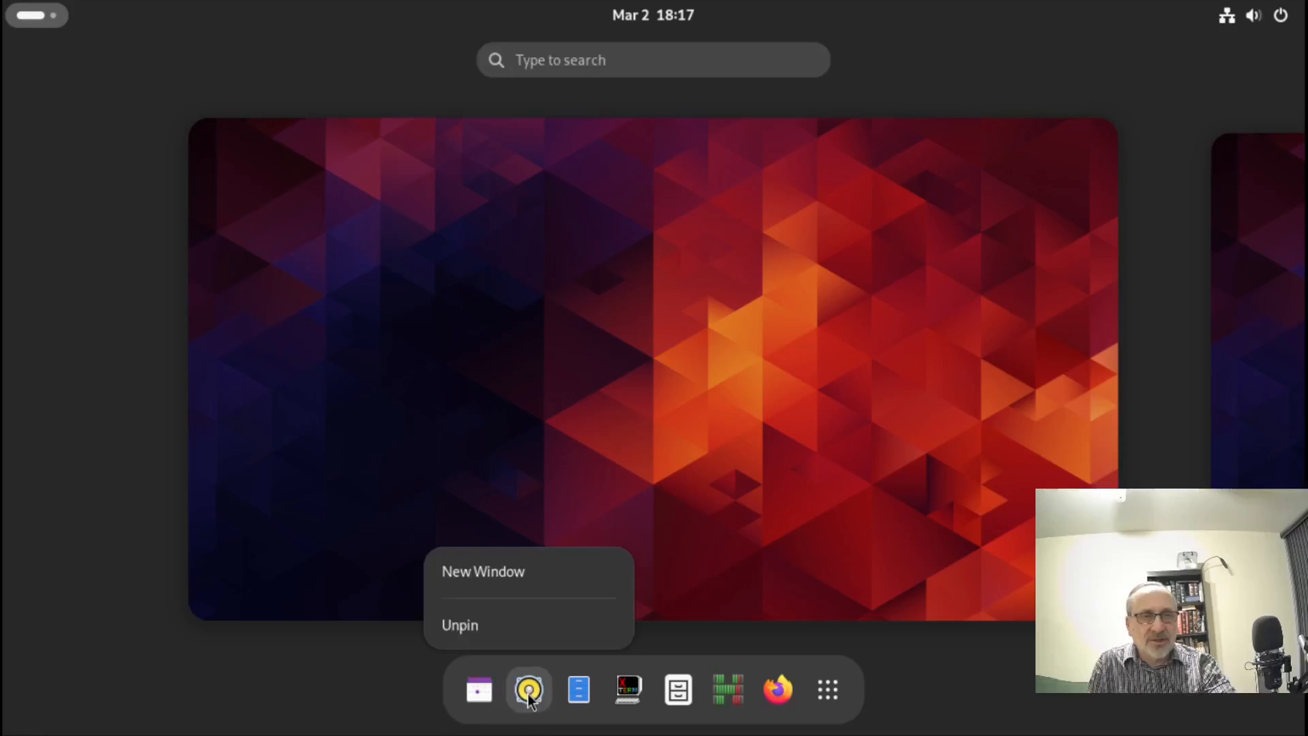
click(463, 622)
- Launch Firefox from the dash to view its welcome page, and close it
click(752, 689)
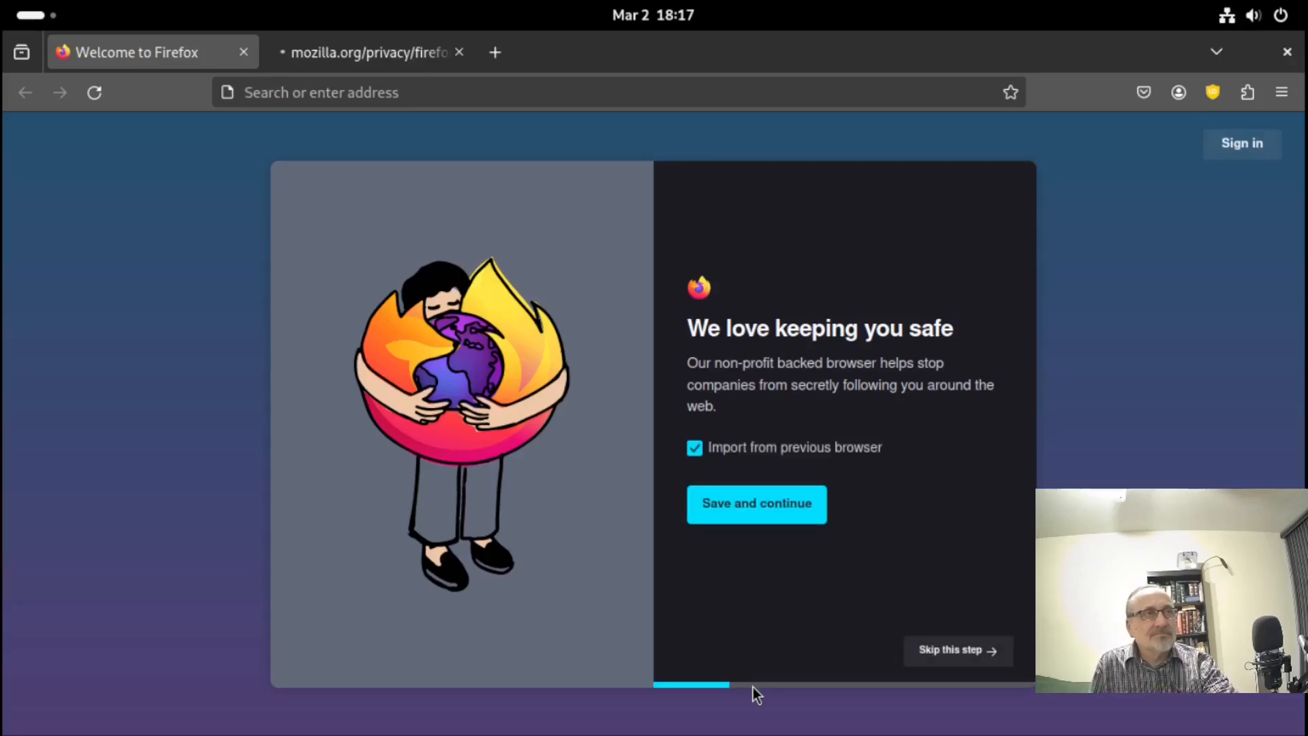
click(1294, 57)
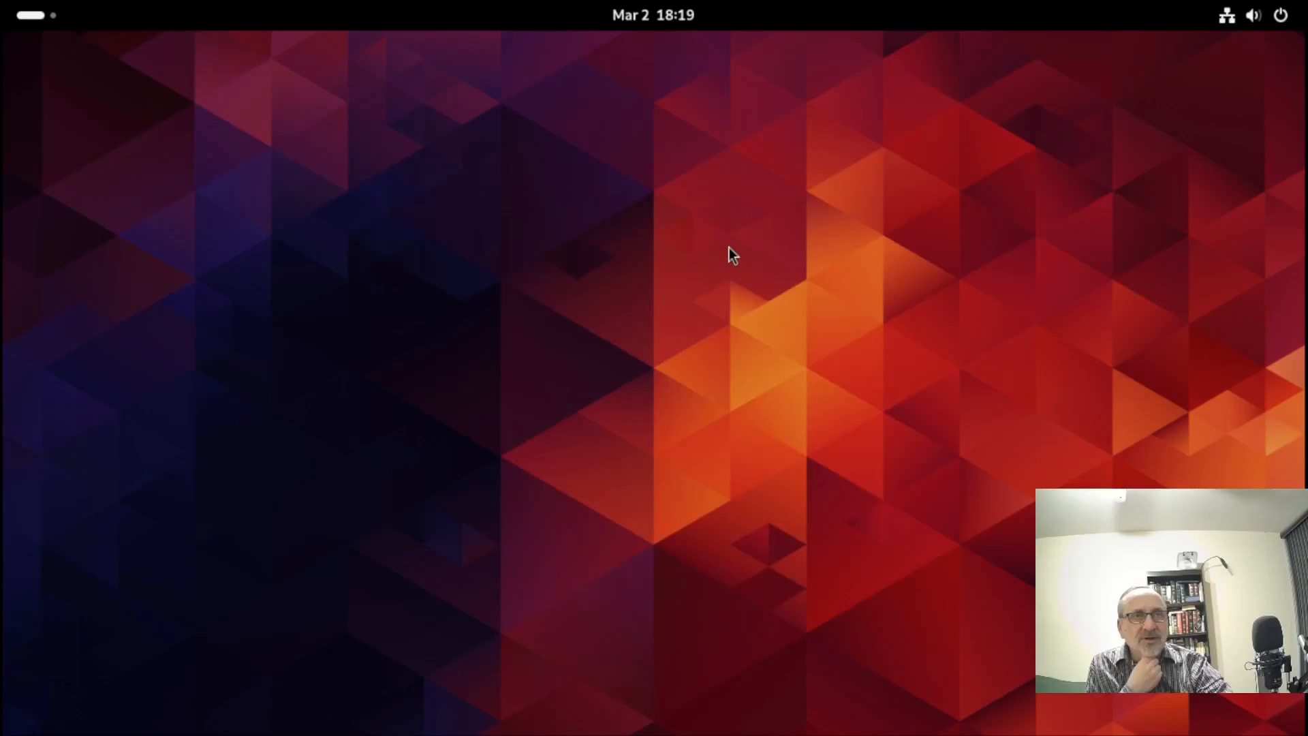
- Add DarkCyan.png from the mench folder as a picture, apply it as the desktop background, and close Settings
right_click(729, 247)
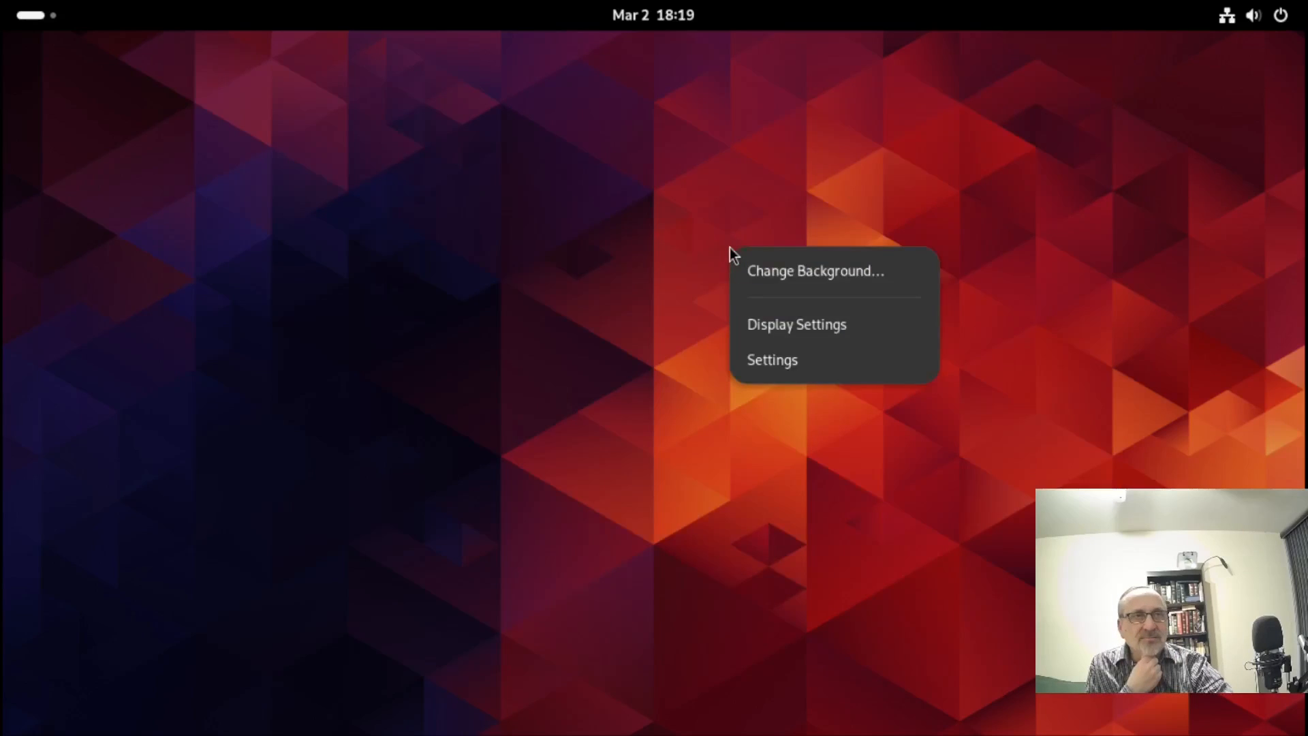
click(797, 271)
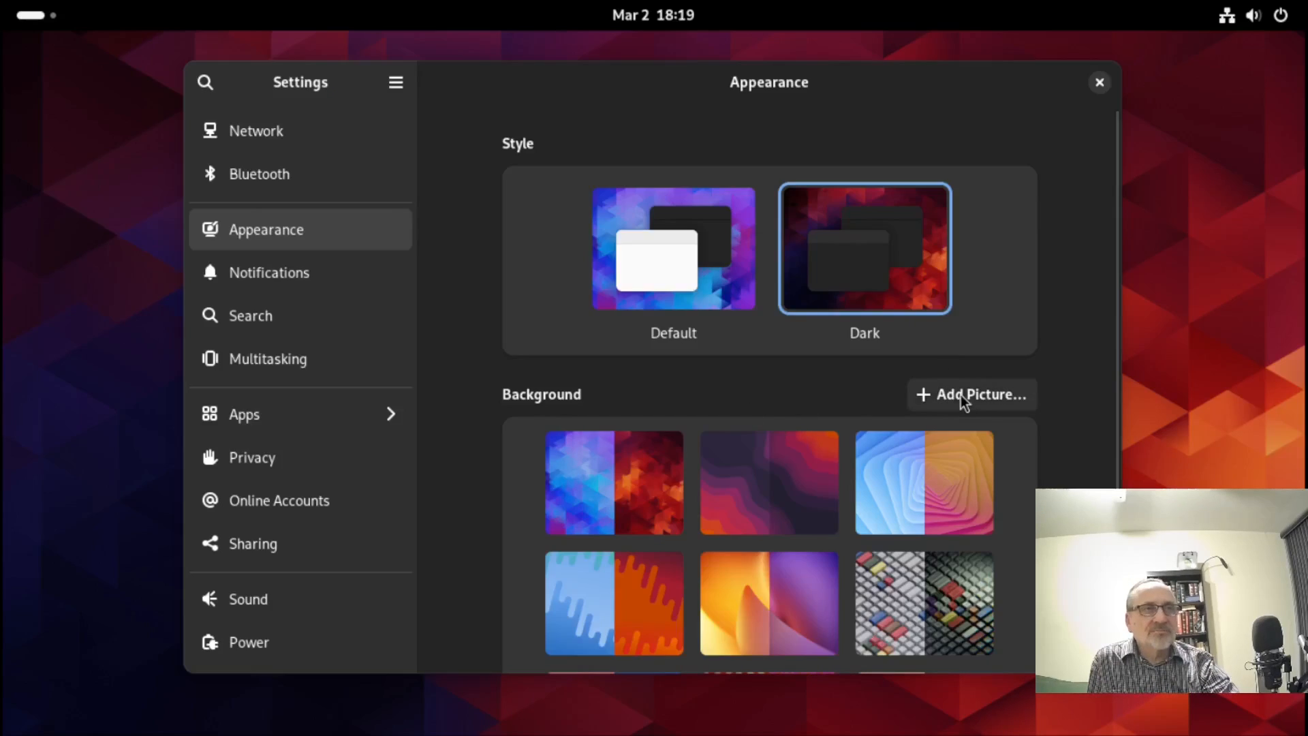
click(965, 402)
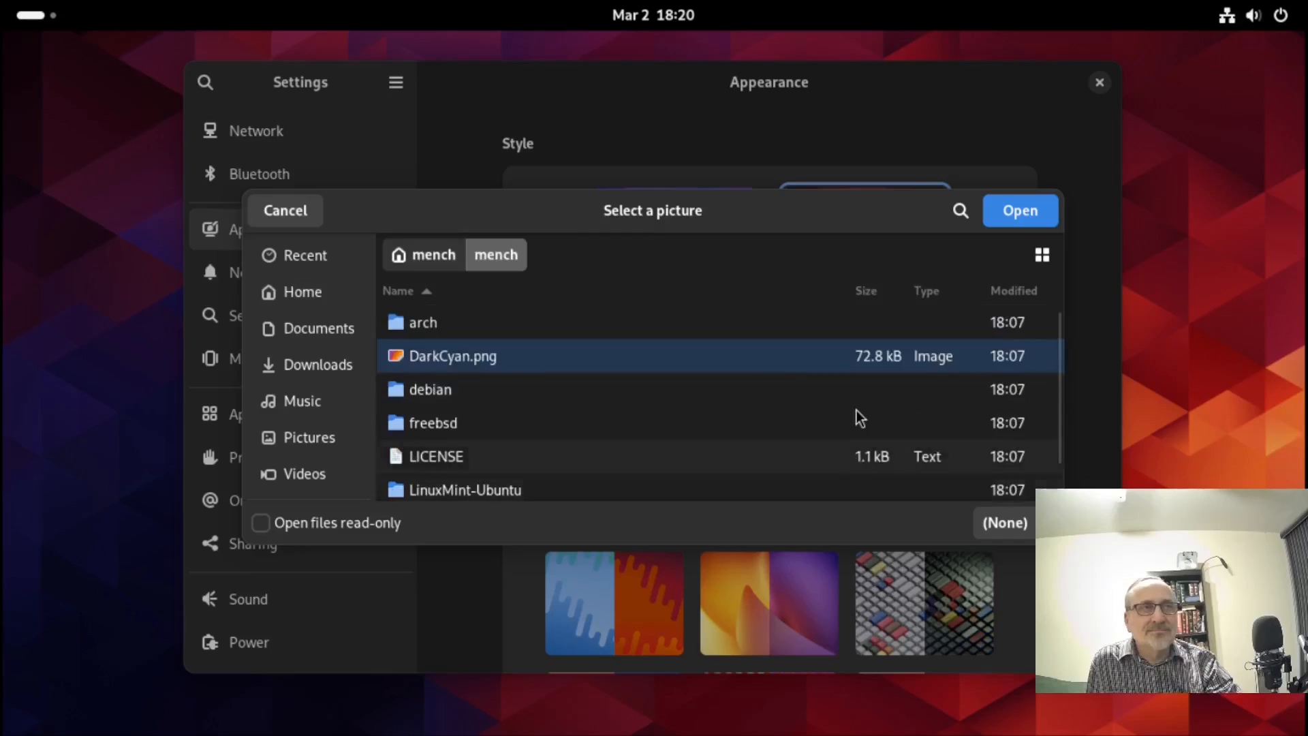
click(1041, 213)
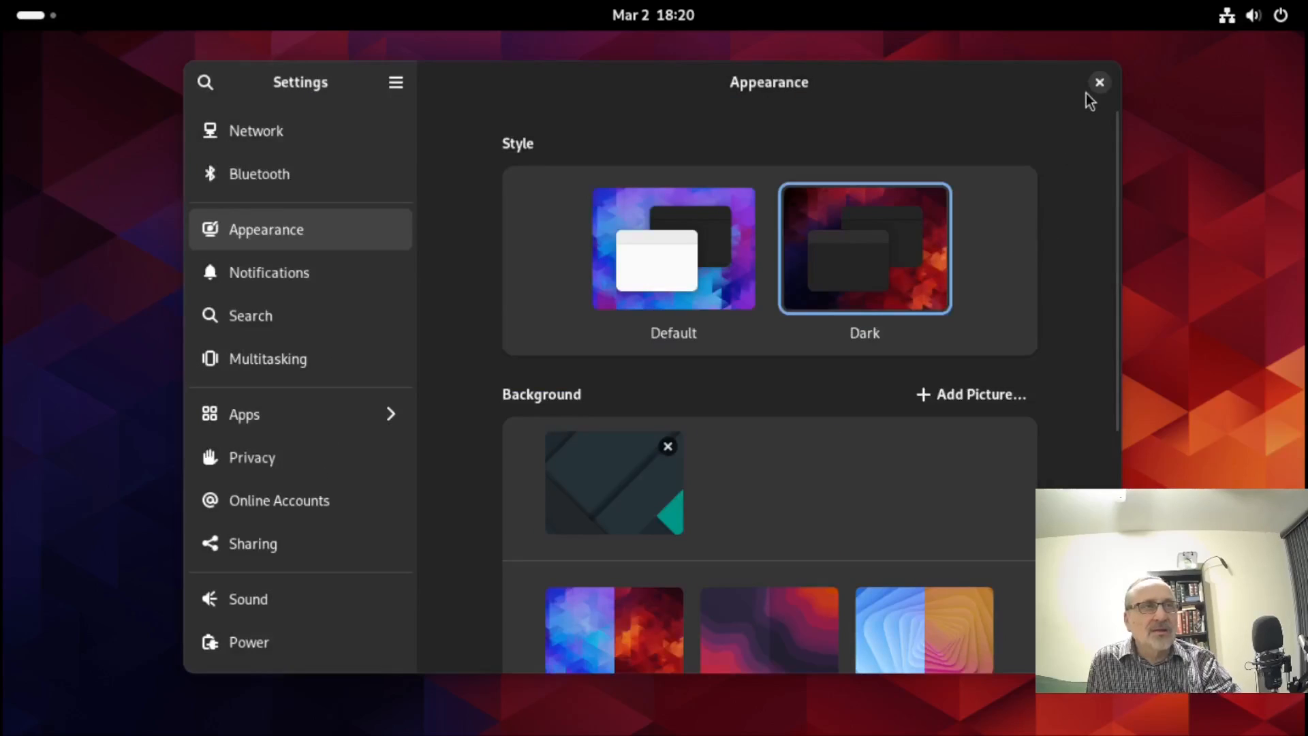
click(607, 462)
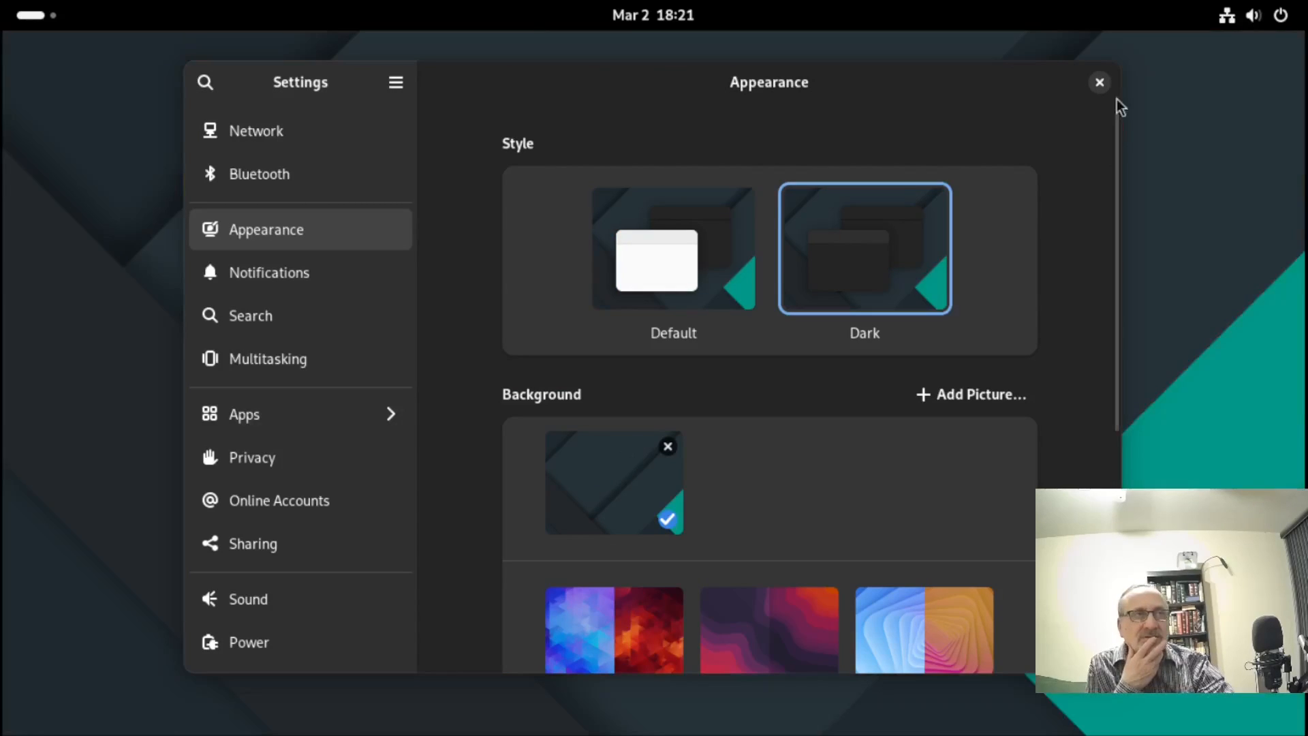
click(1100, 82)
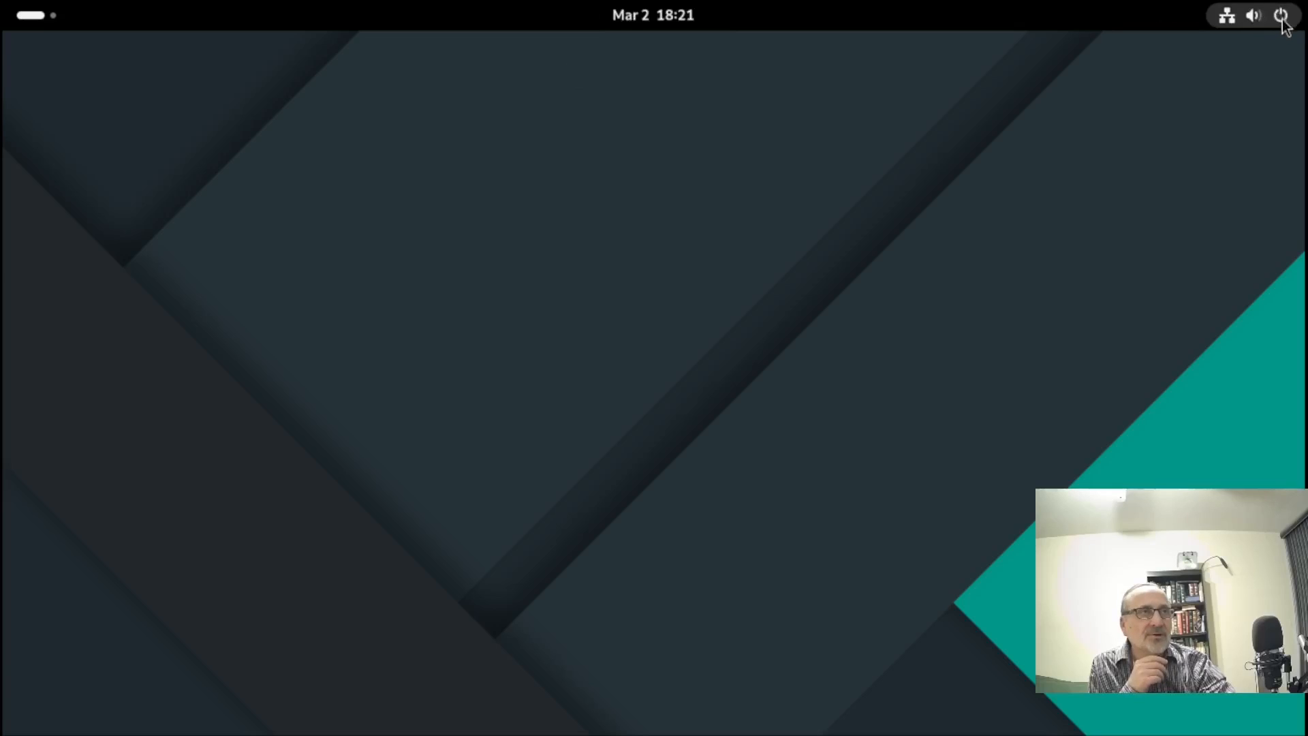
- Raise the system volume to maximum
click(1248, 16)
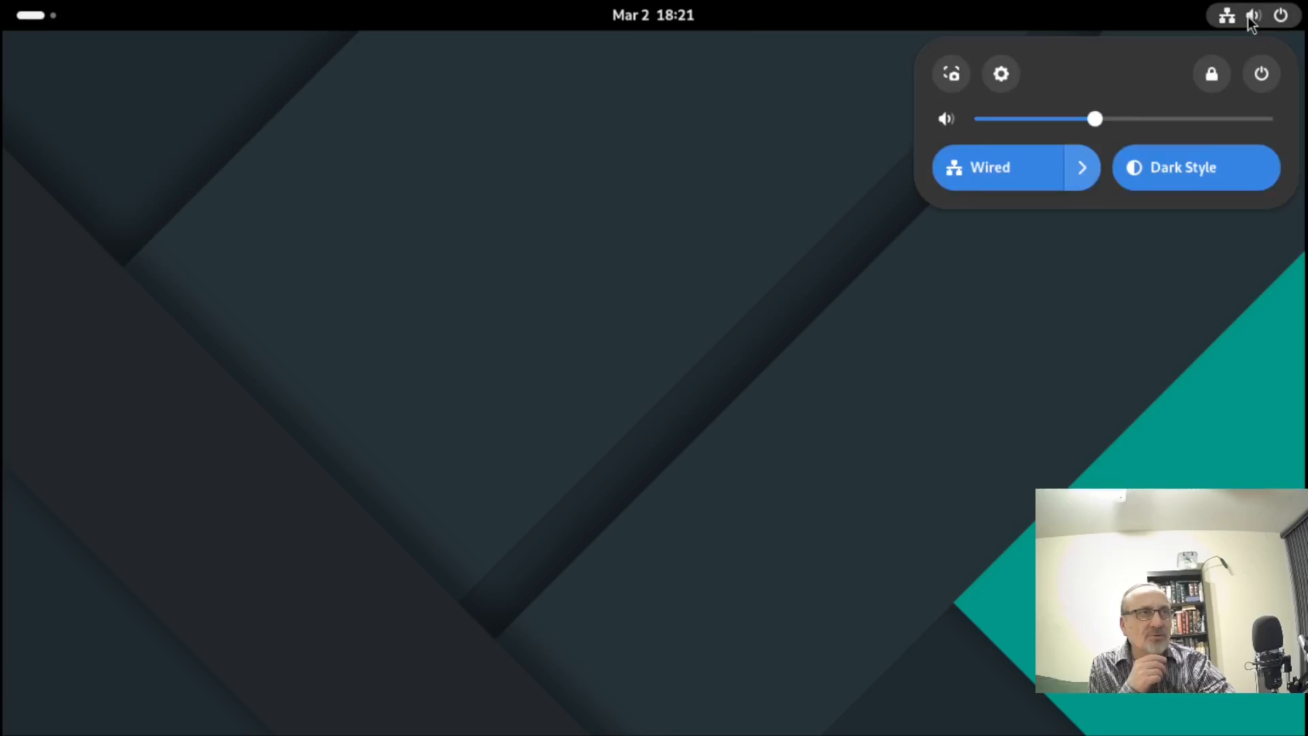
drag(1095, 120, 1260, 120)
click(1279, 17)
- Lock the screen and unlock it by entering the account password
click(1277, 15)
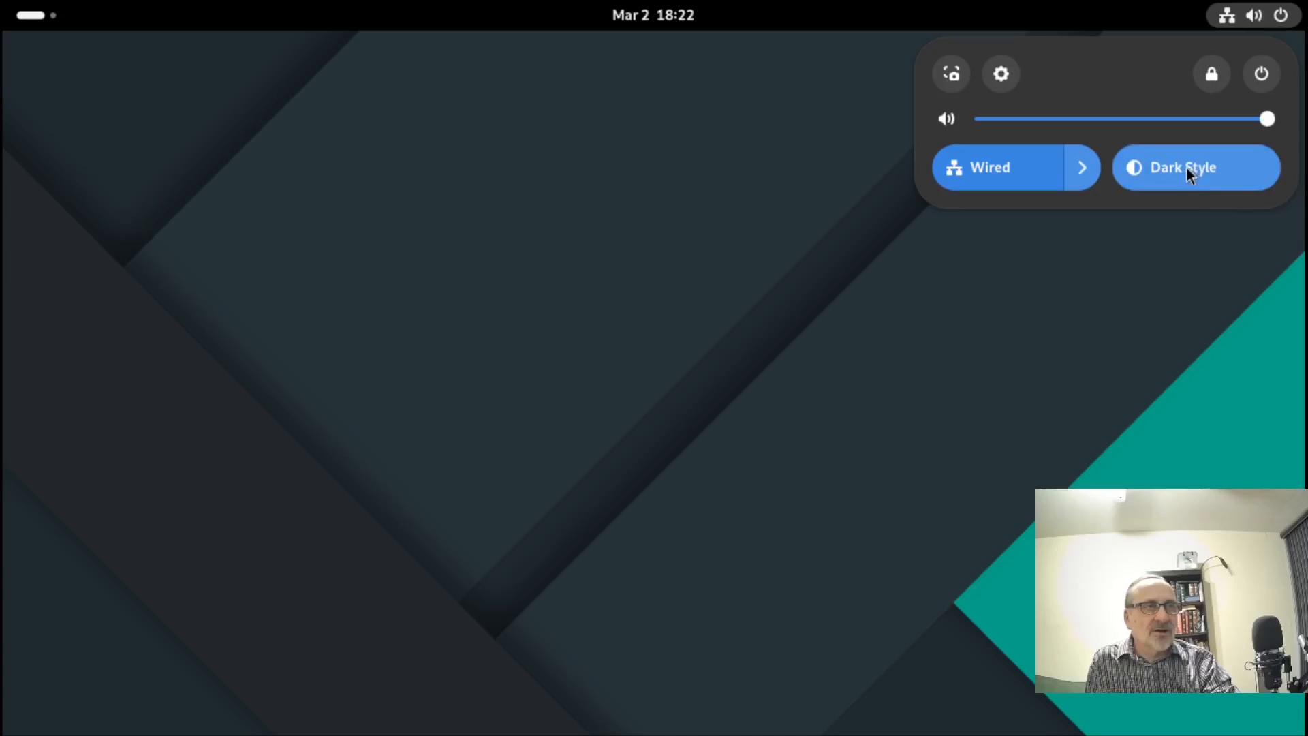
click(1213, 75)
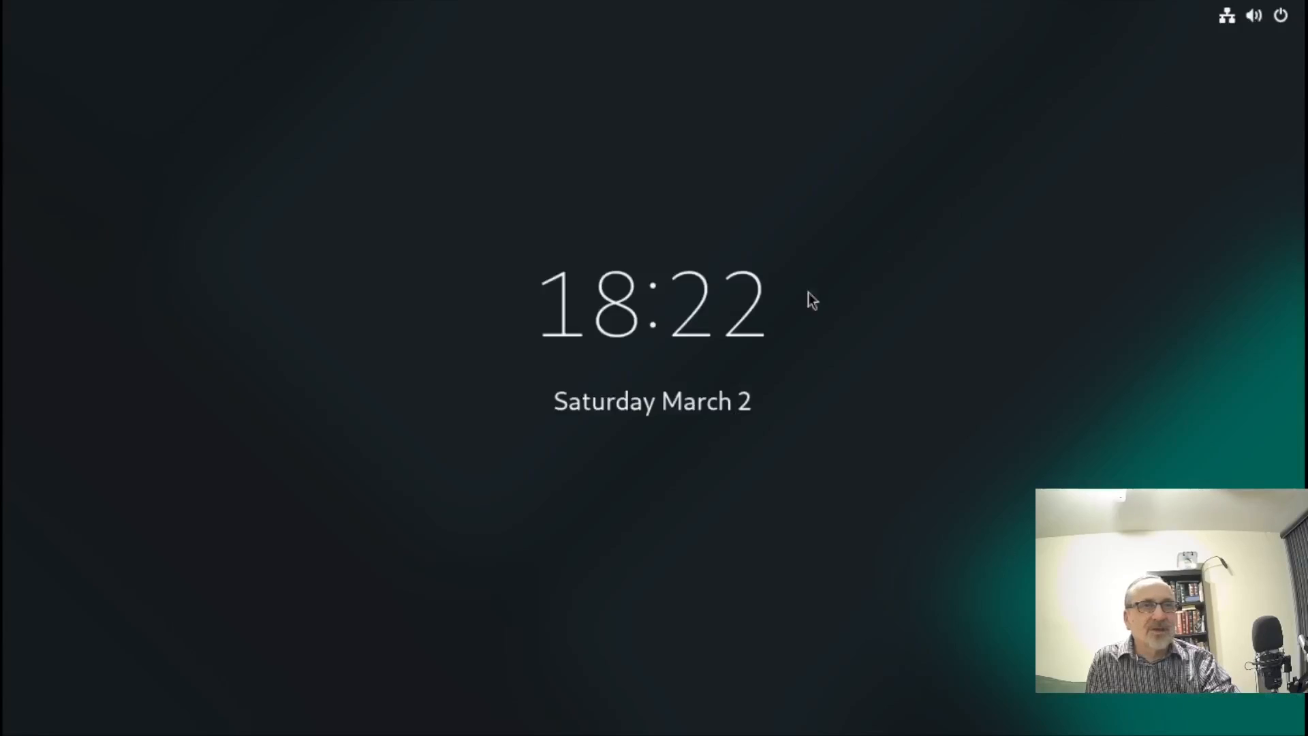
click(725, 370)
text(**)
key(Return)
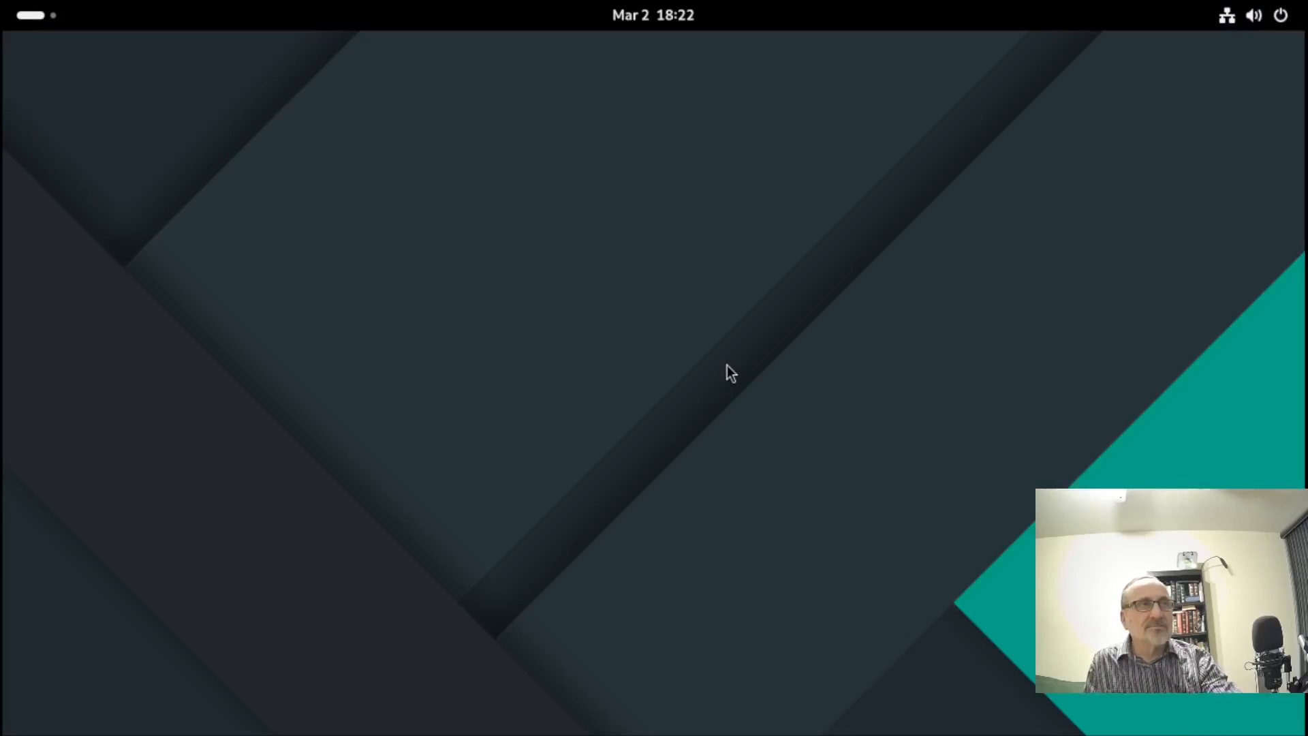
- View the Displays settings from the system menu and from the desktop's context menu, closing Settings each time
click(1278, 16)
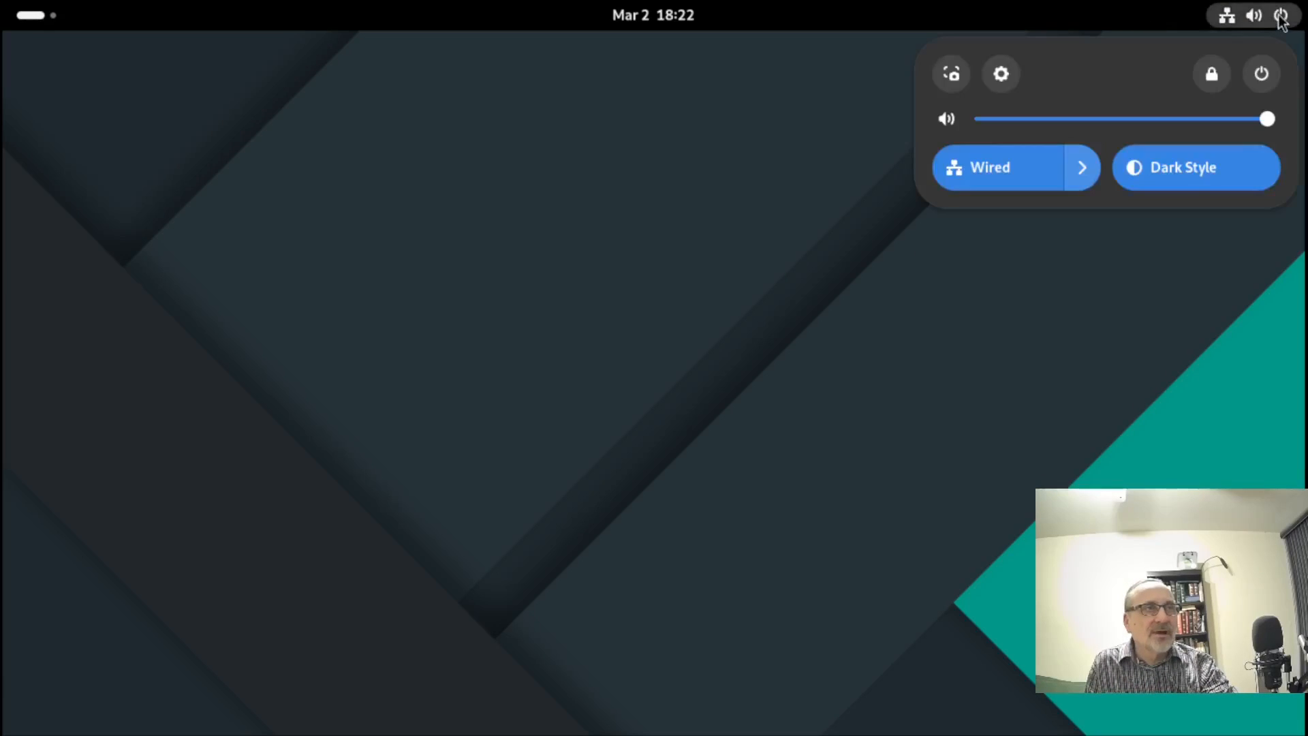
click(1000, 75)
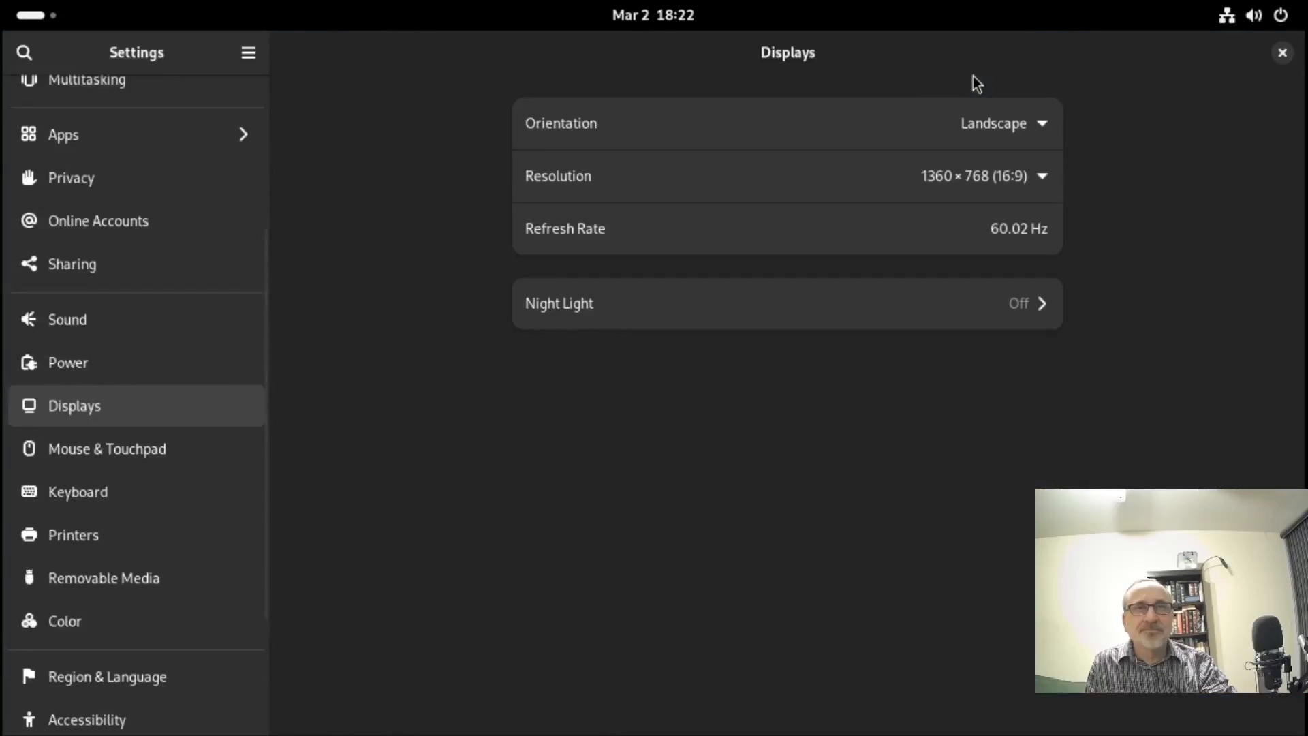
click(1281, 53)
right_click(530, 286)
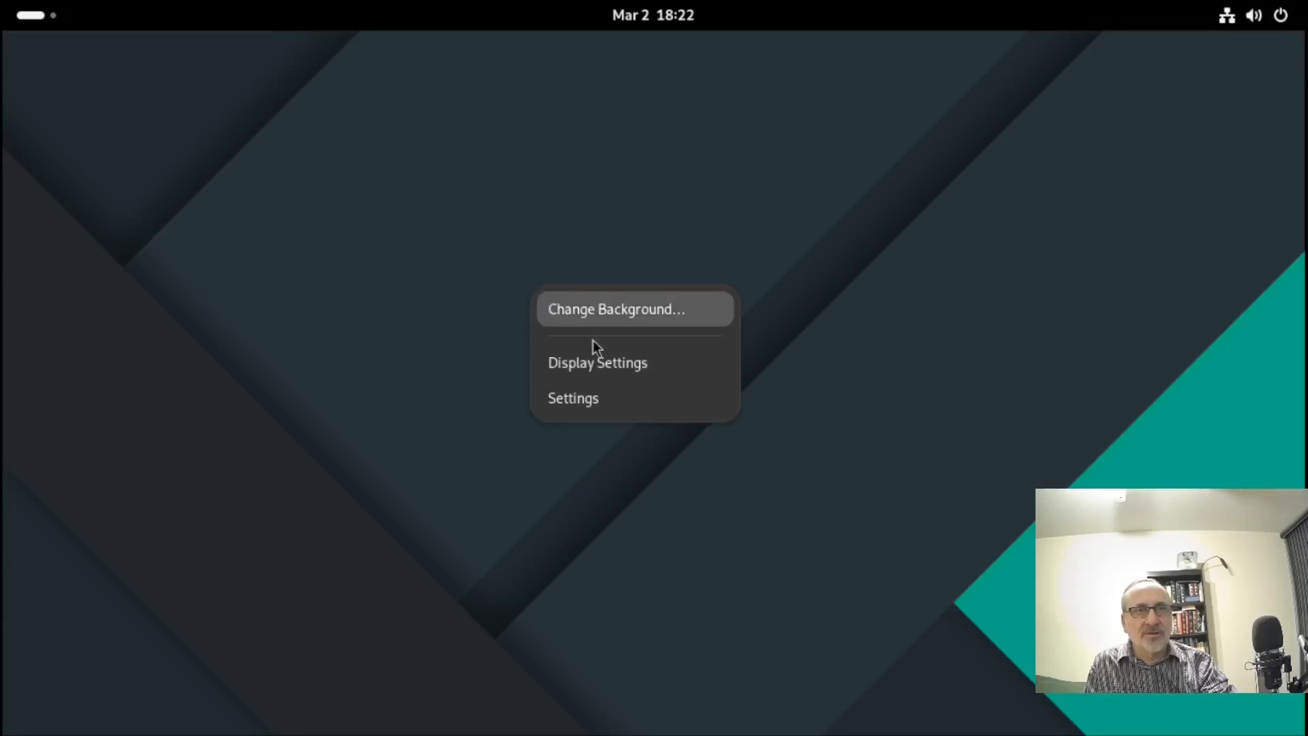
click(590, 401)
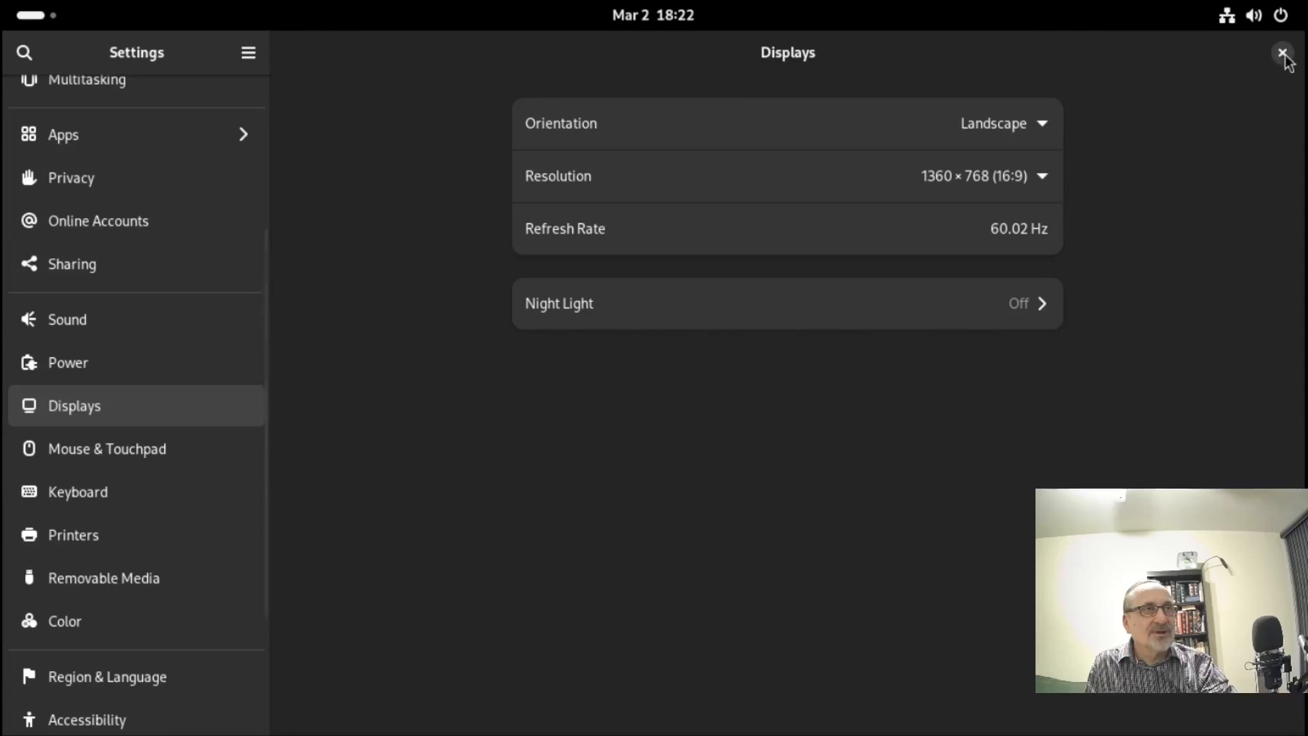
click(1283, 53)
- Launch Files from the dash, maximize its window to view the Home folder, and close it
key(super)
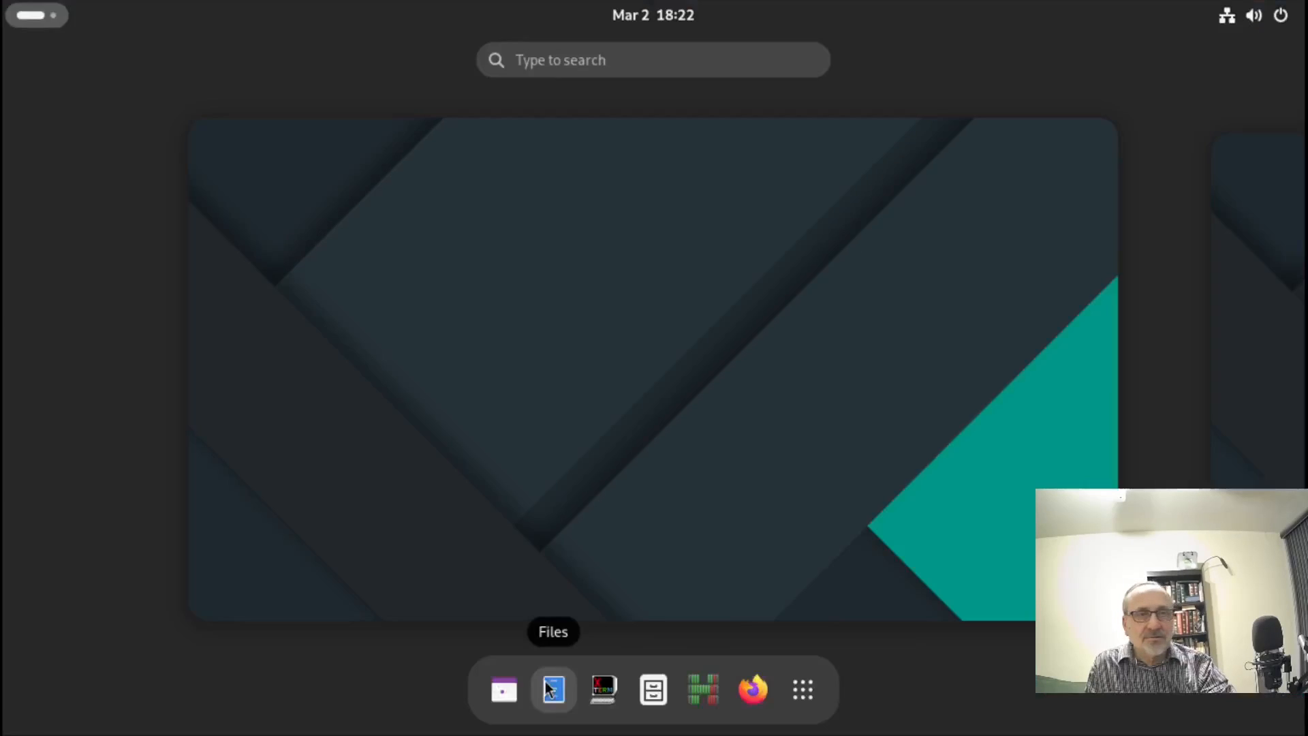
click(553, 690)
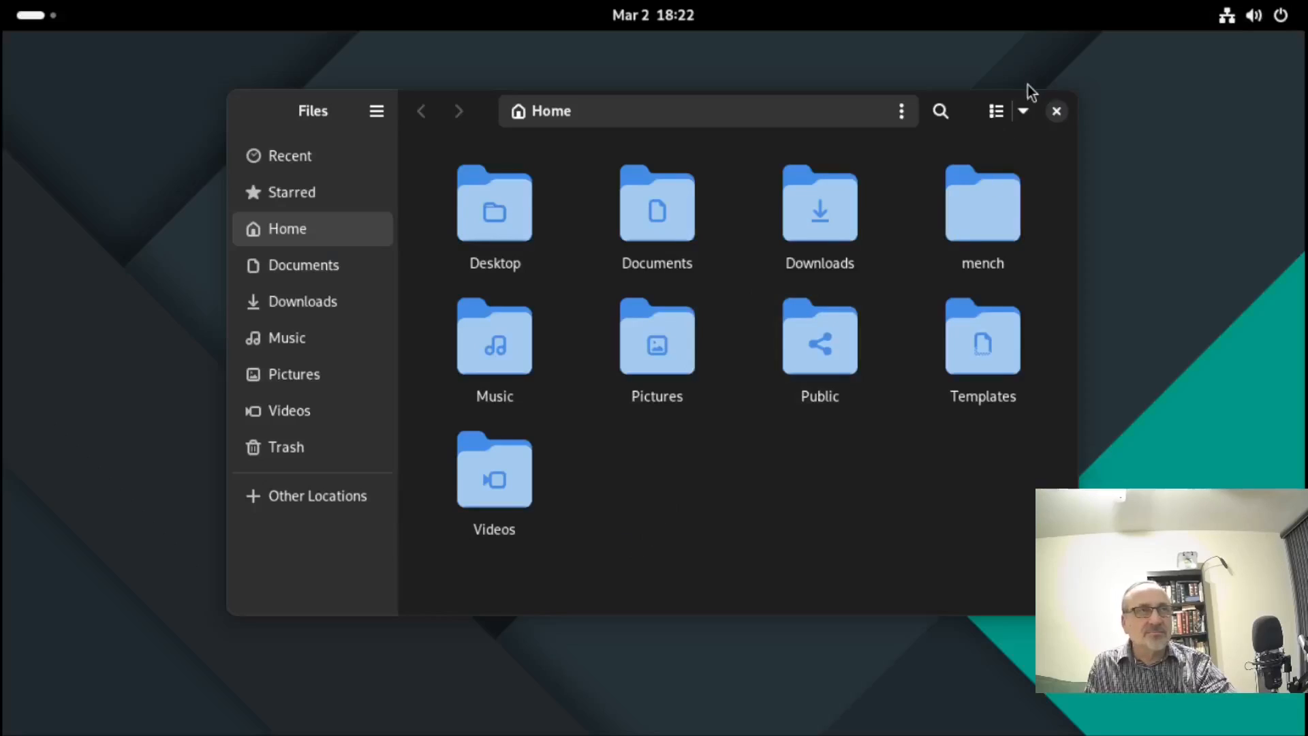
right_click(970, 116)
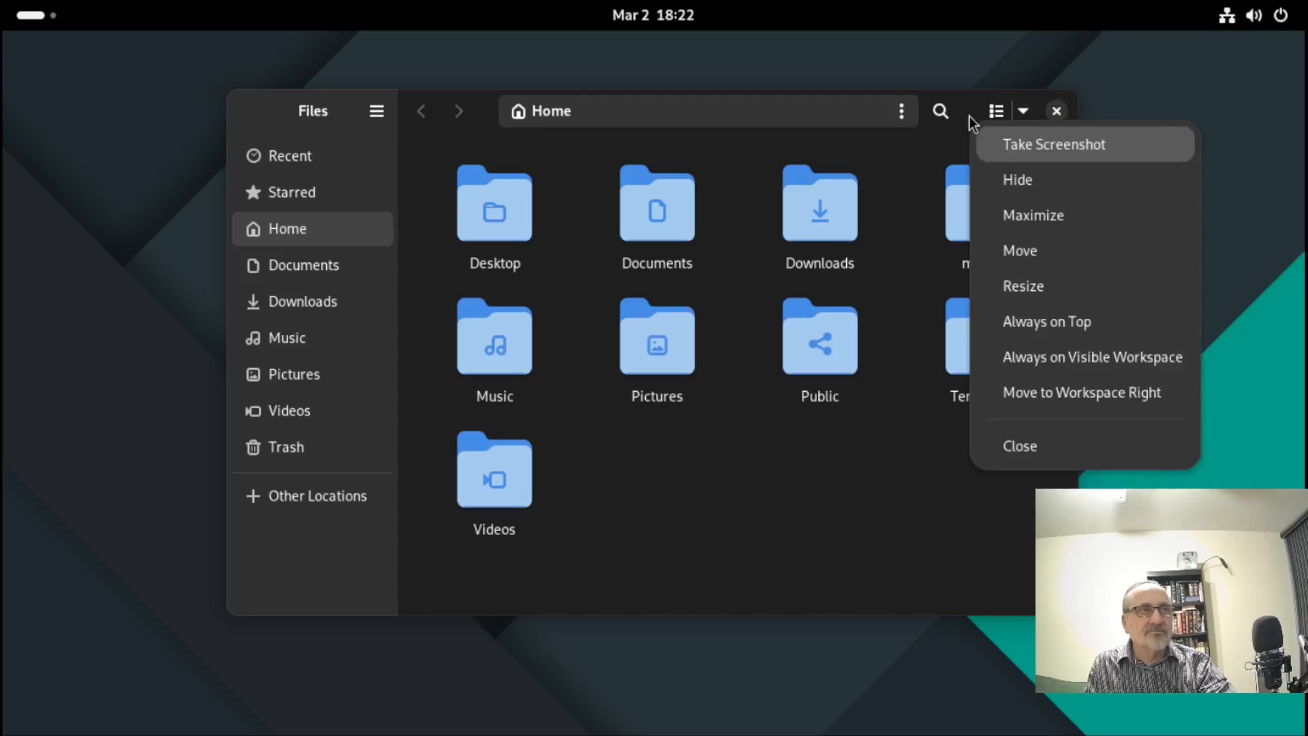
click(1052, 215)
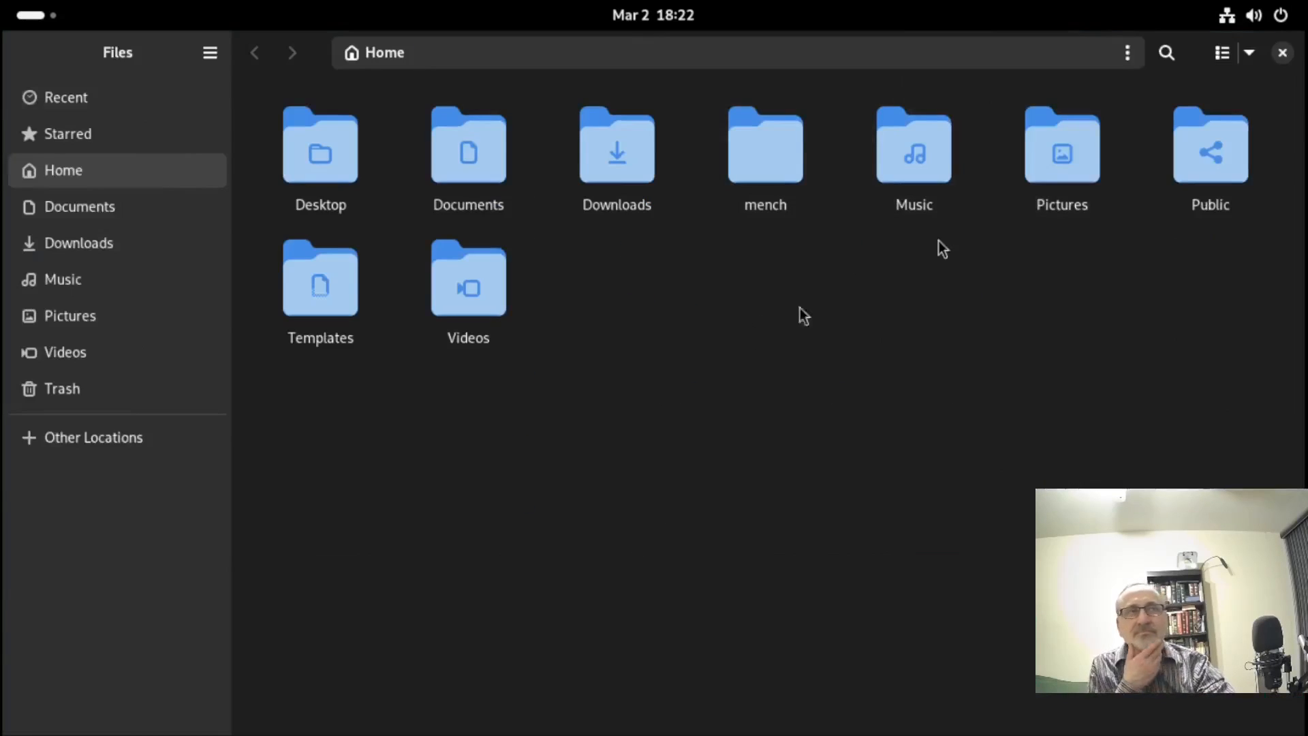
click(1282, 52)
- Set Screen Blank to Never in the Power settings
right_click(468, 241)
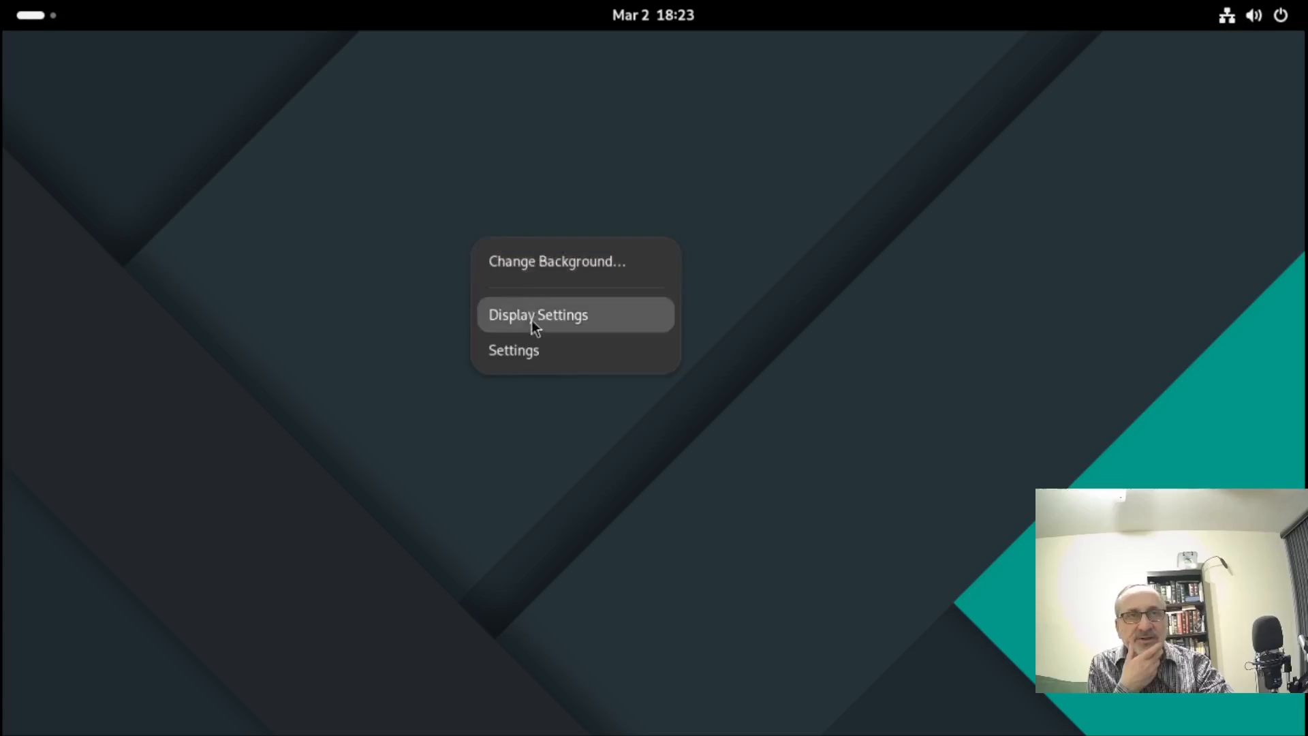
click(532, 354)
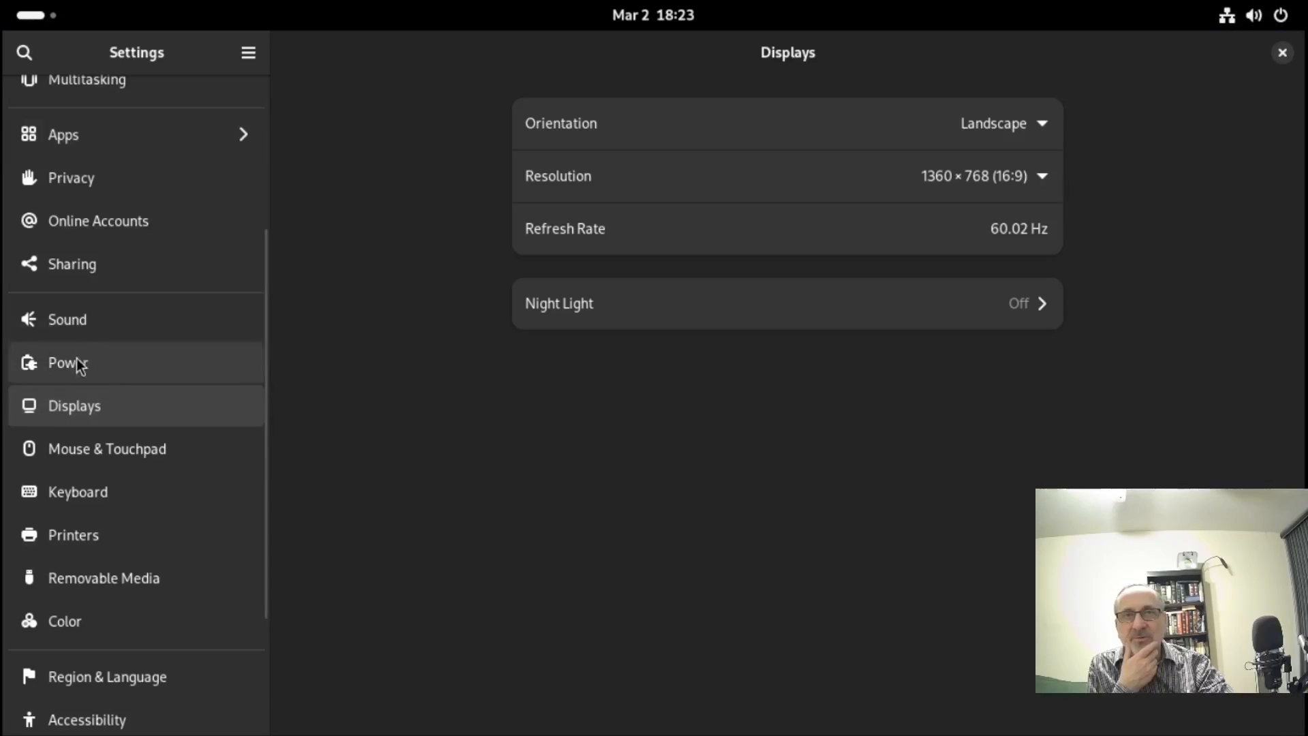
click(79, 366)
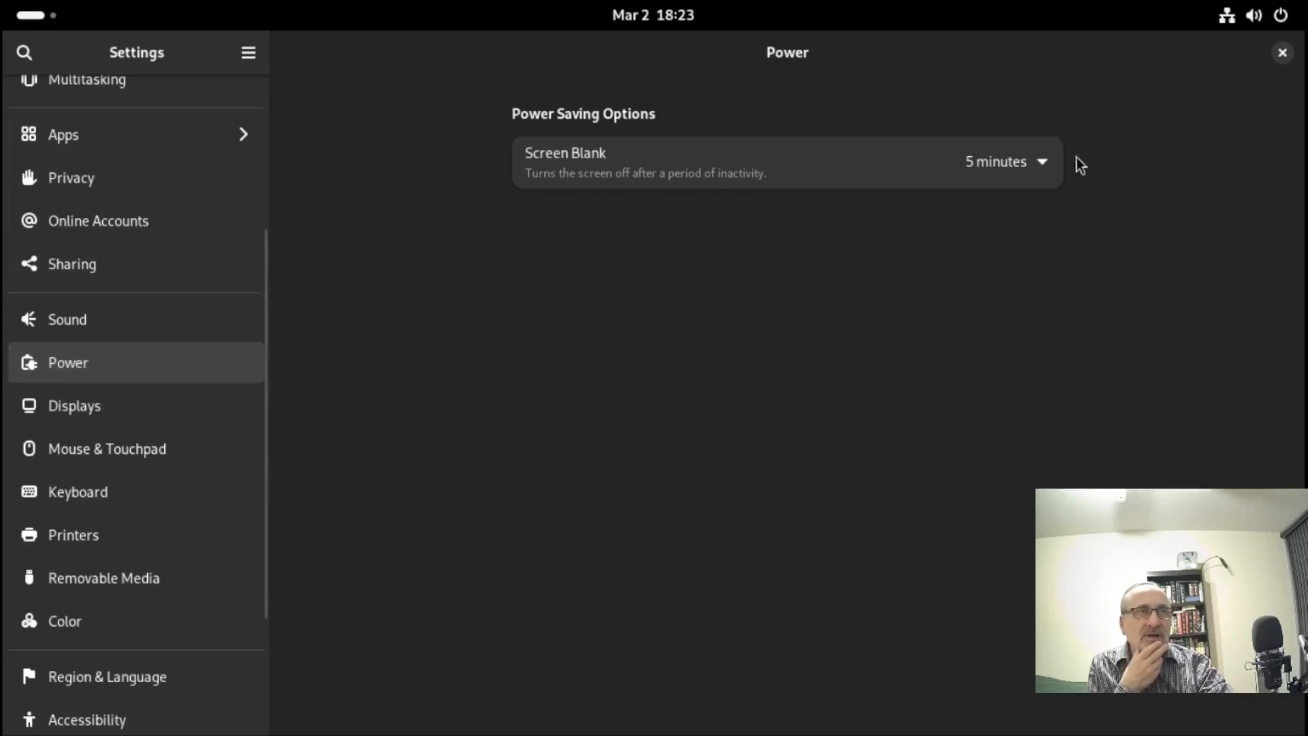
click(1042, 164)
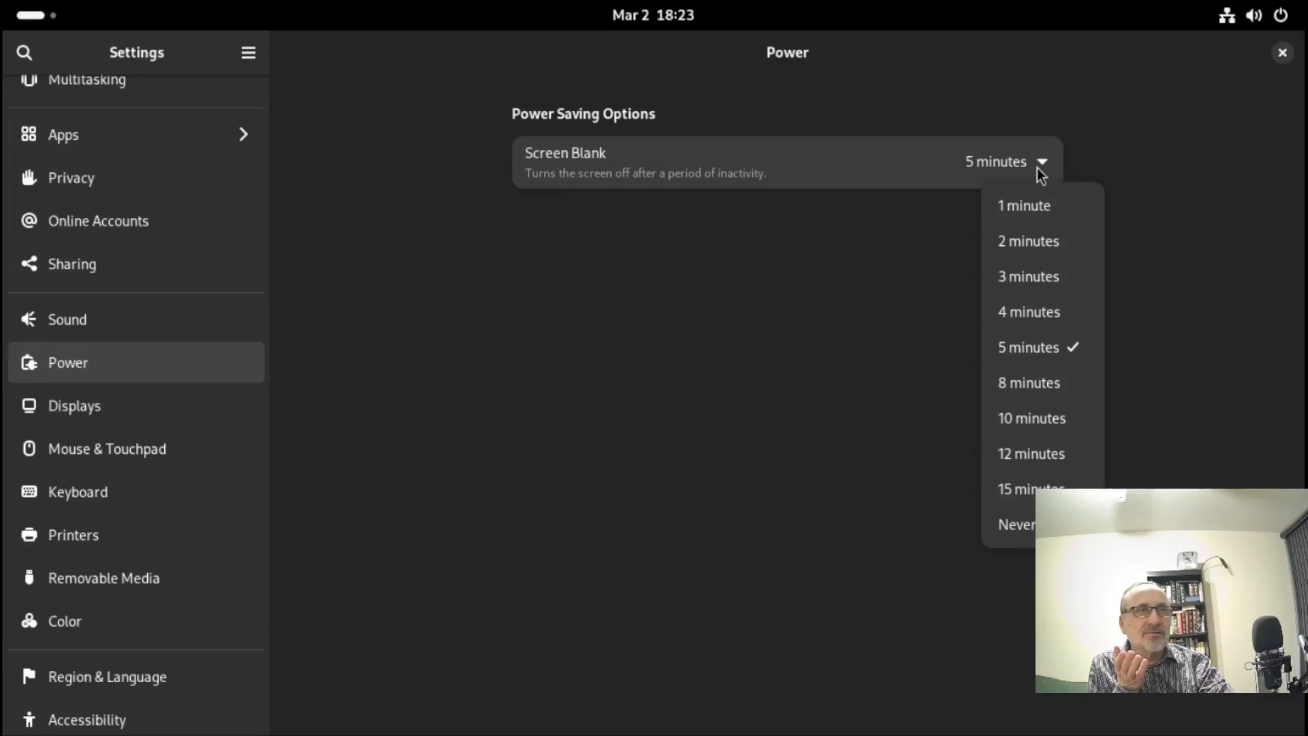
click(1013, 527)
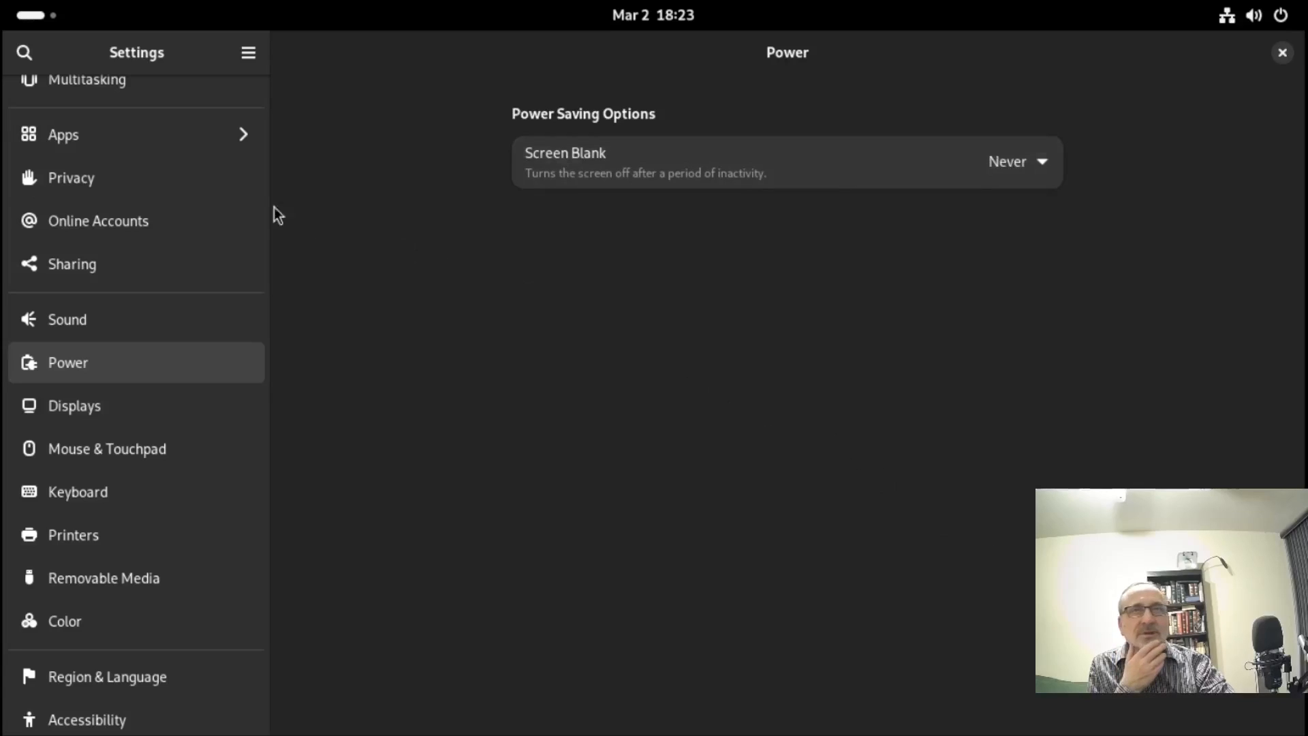
- Enable Remote Desktop and Remote Control in the Sharing settings
click(104, 263)
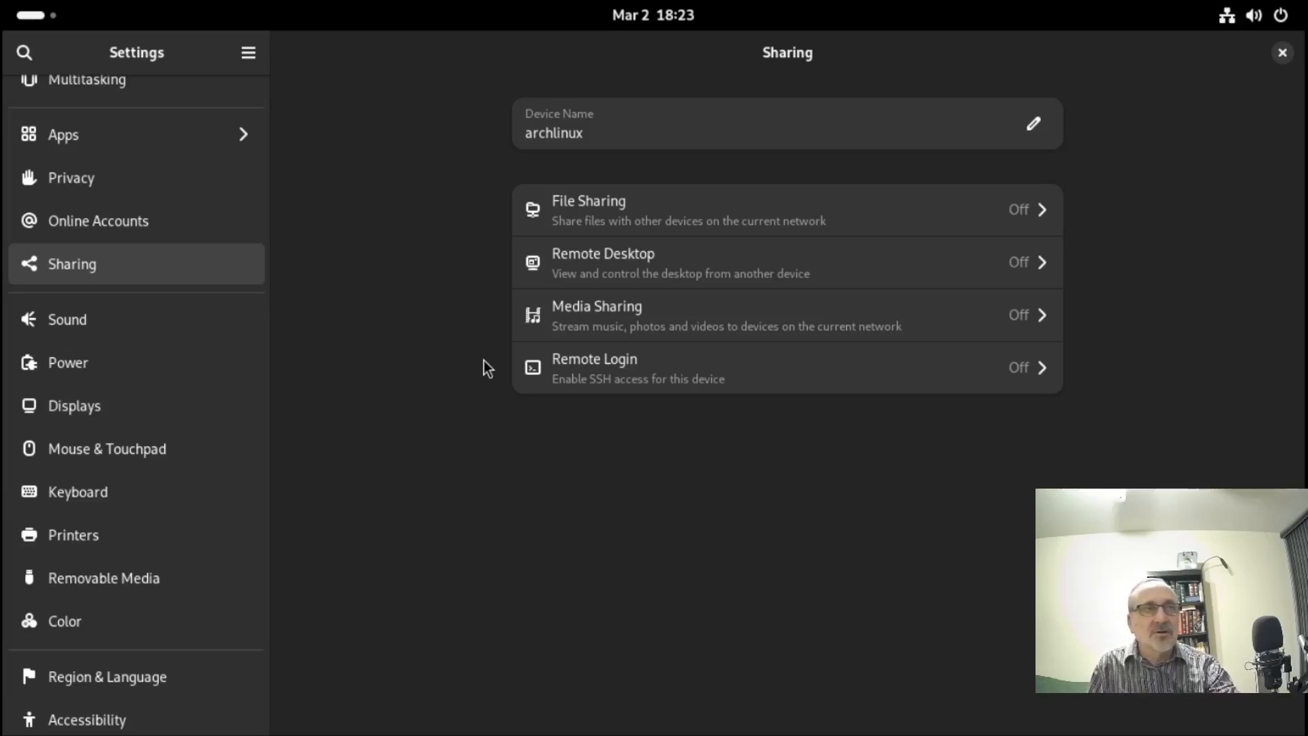
click(718, 255)
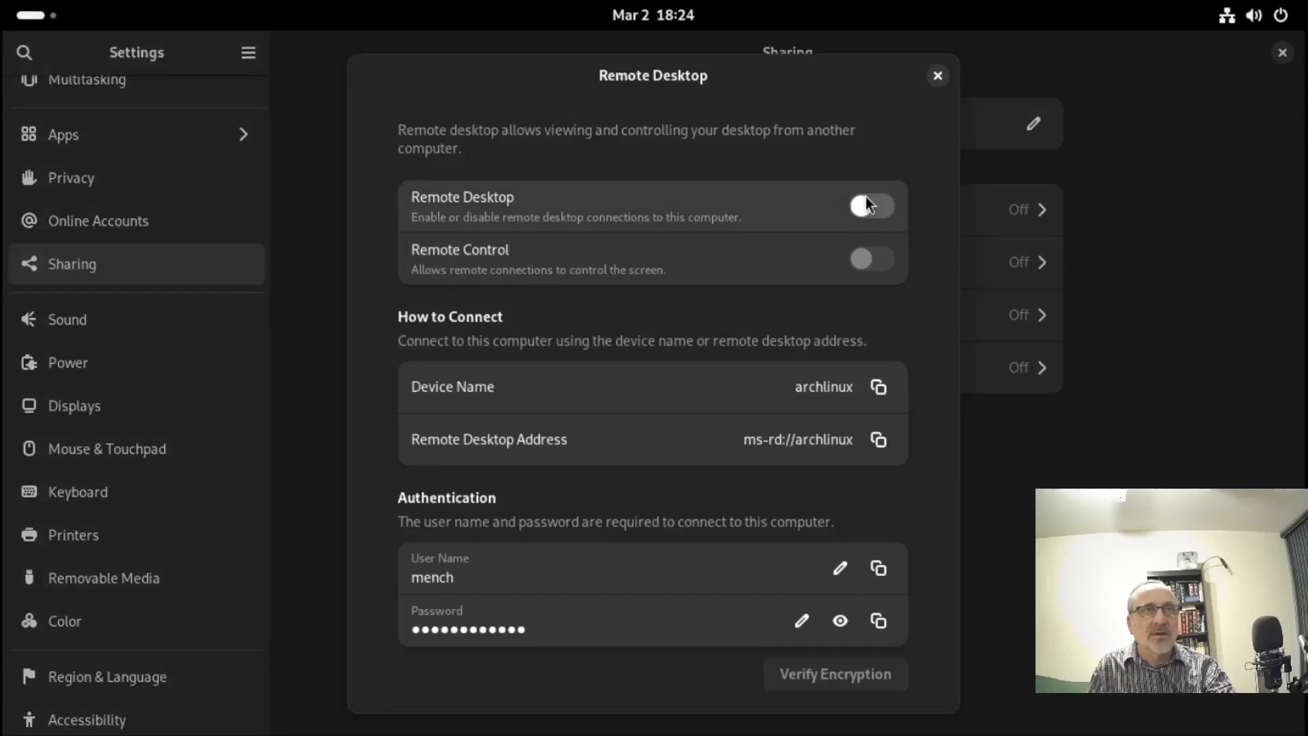
click(883, 204)
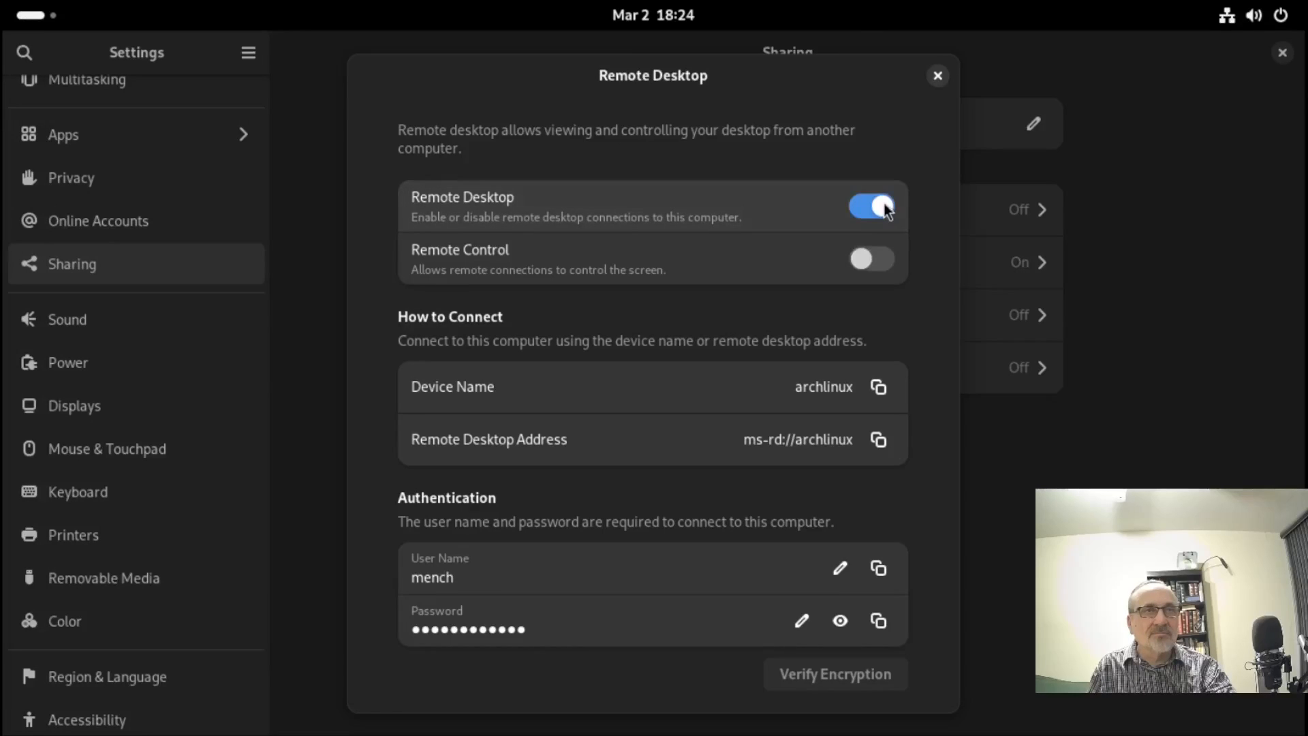
click(880, 265)
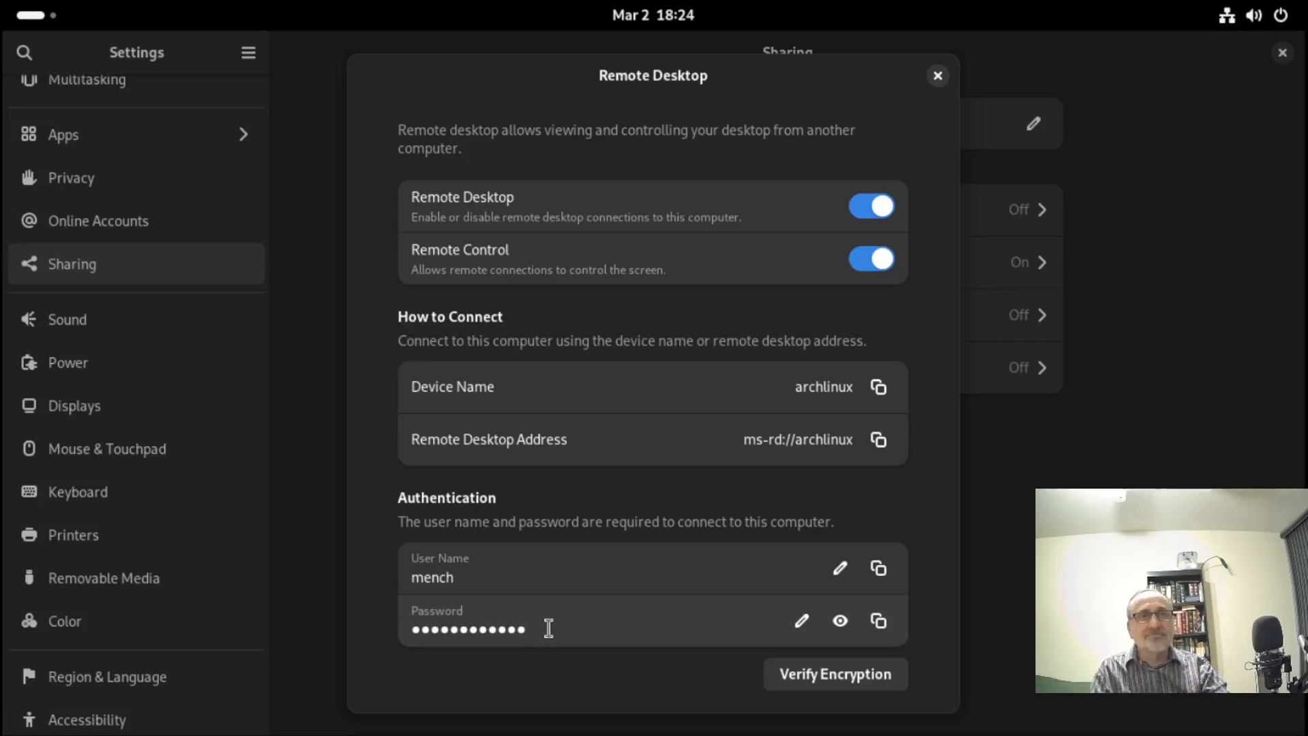
click(938, 82)
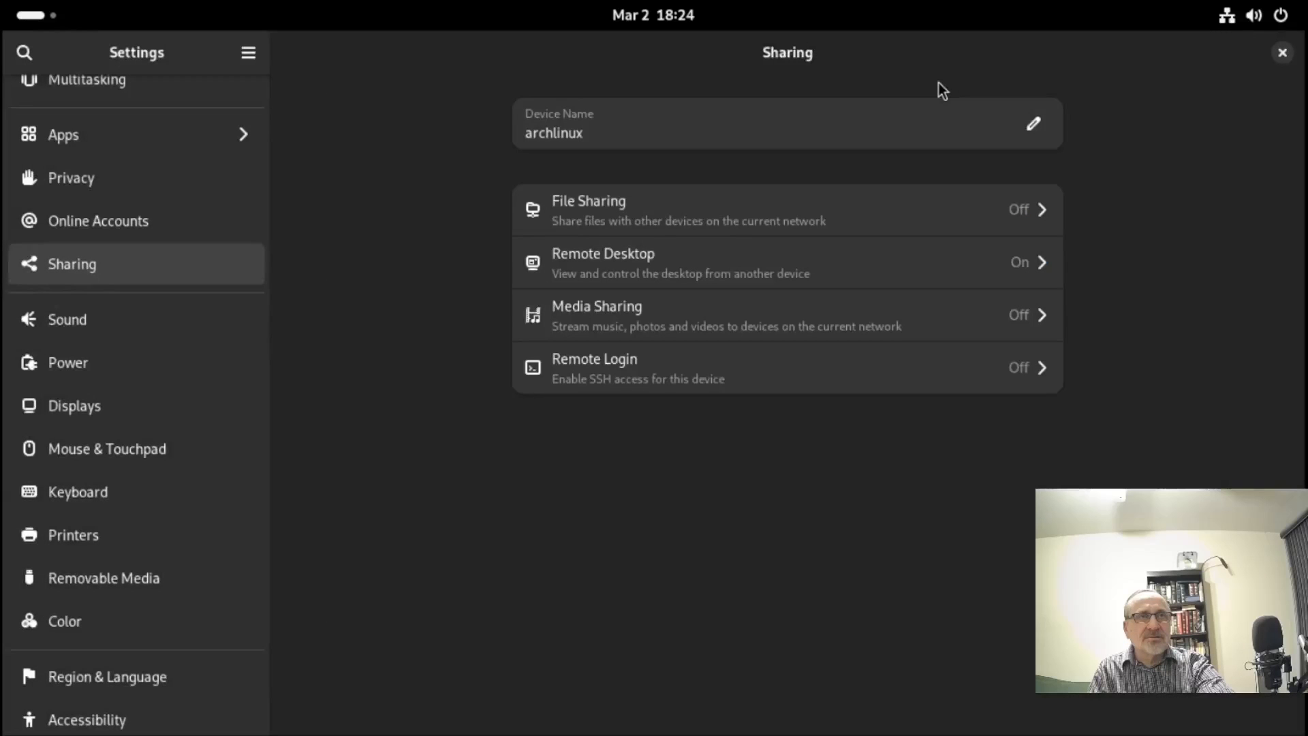
- Turn on File Sharing for Wired connection 1 with a password required
click(615, 218)
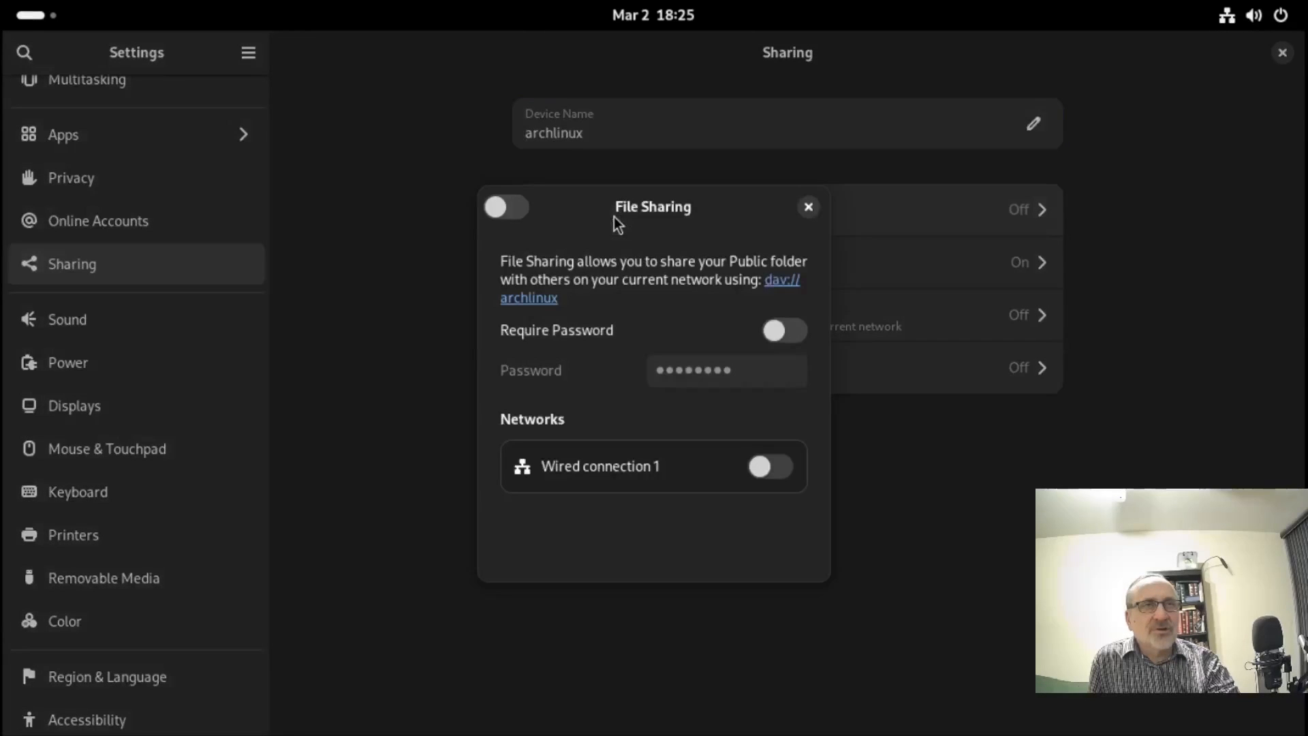
click(798, 330)
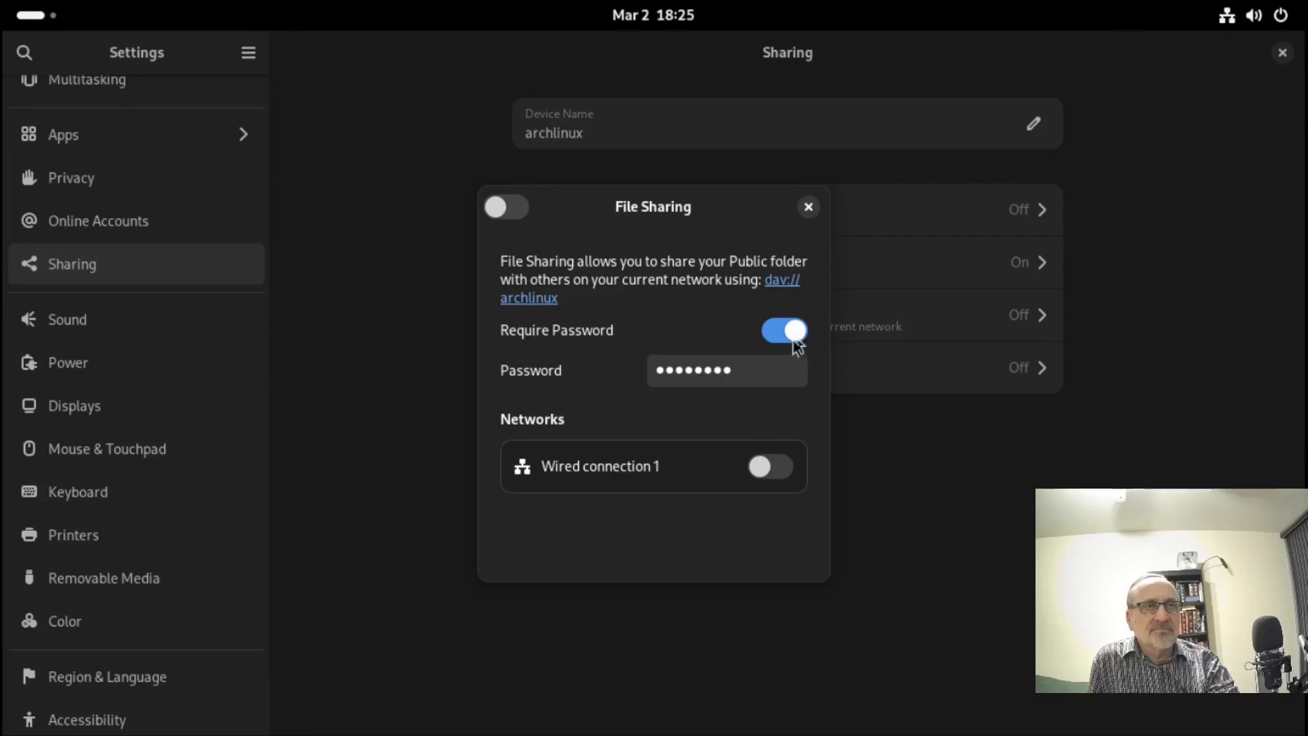
click(776, 471)
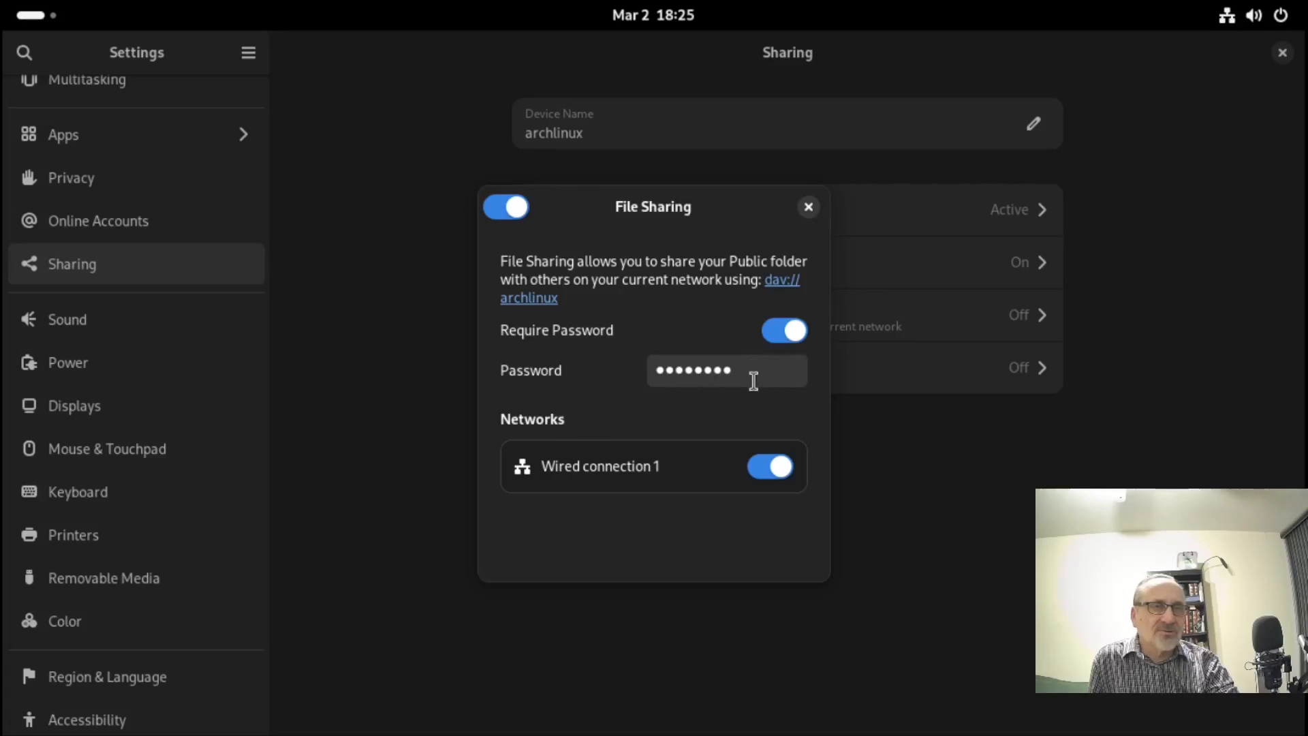
click(809, 207)
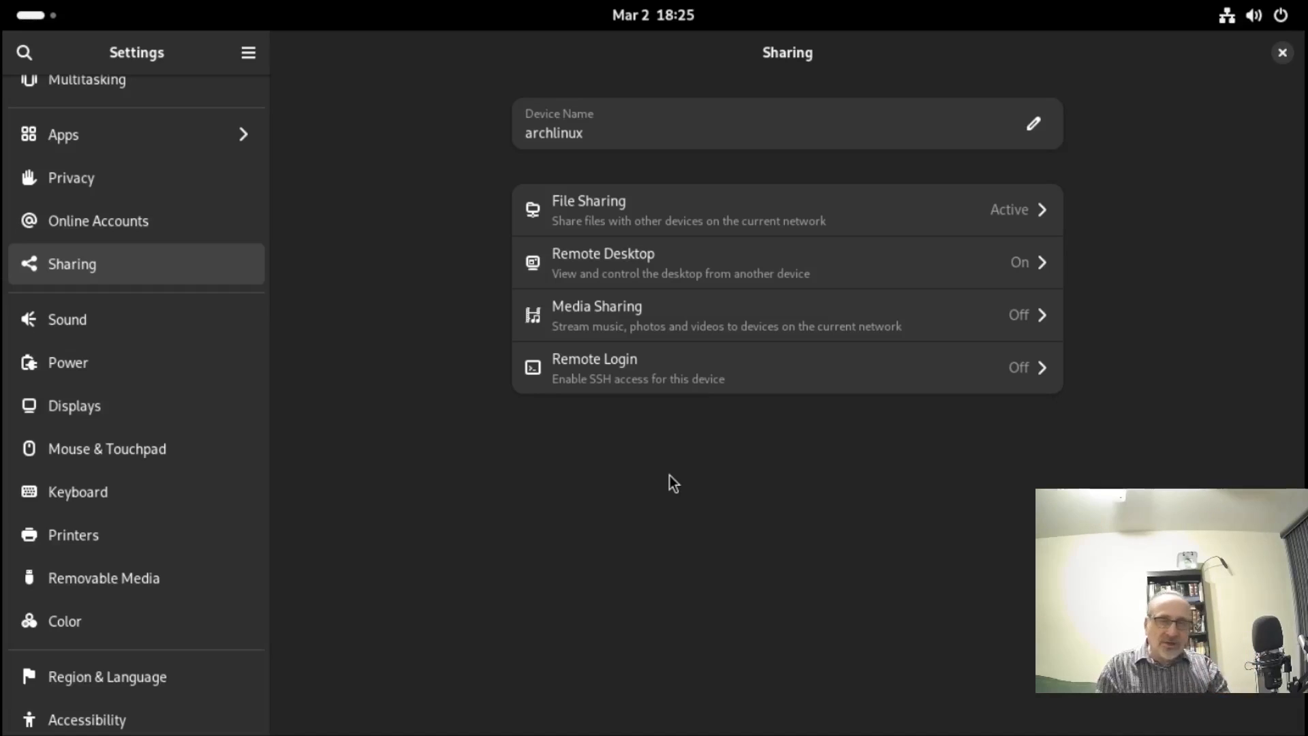
- Assign Shift+Super+C as the Close window keyboard shortcut
scroll(120, 361, down, 3)
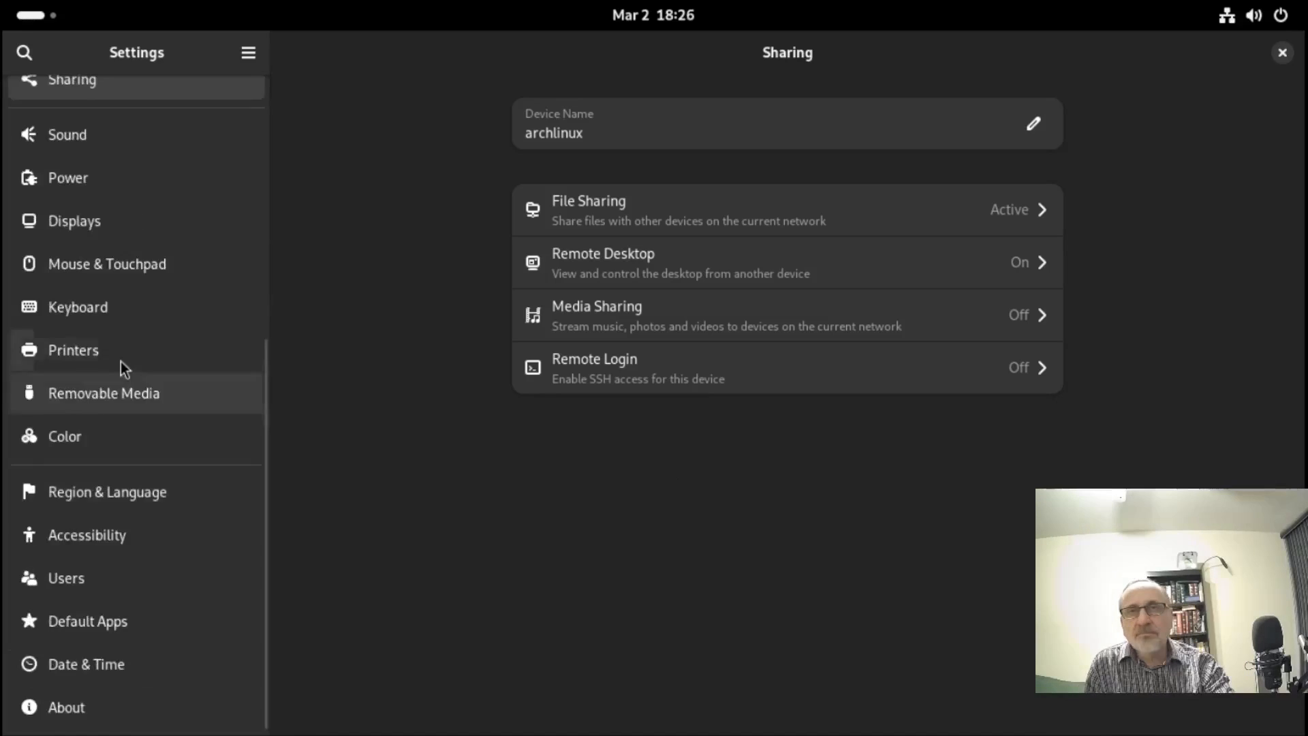
click(79, 324)
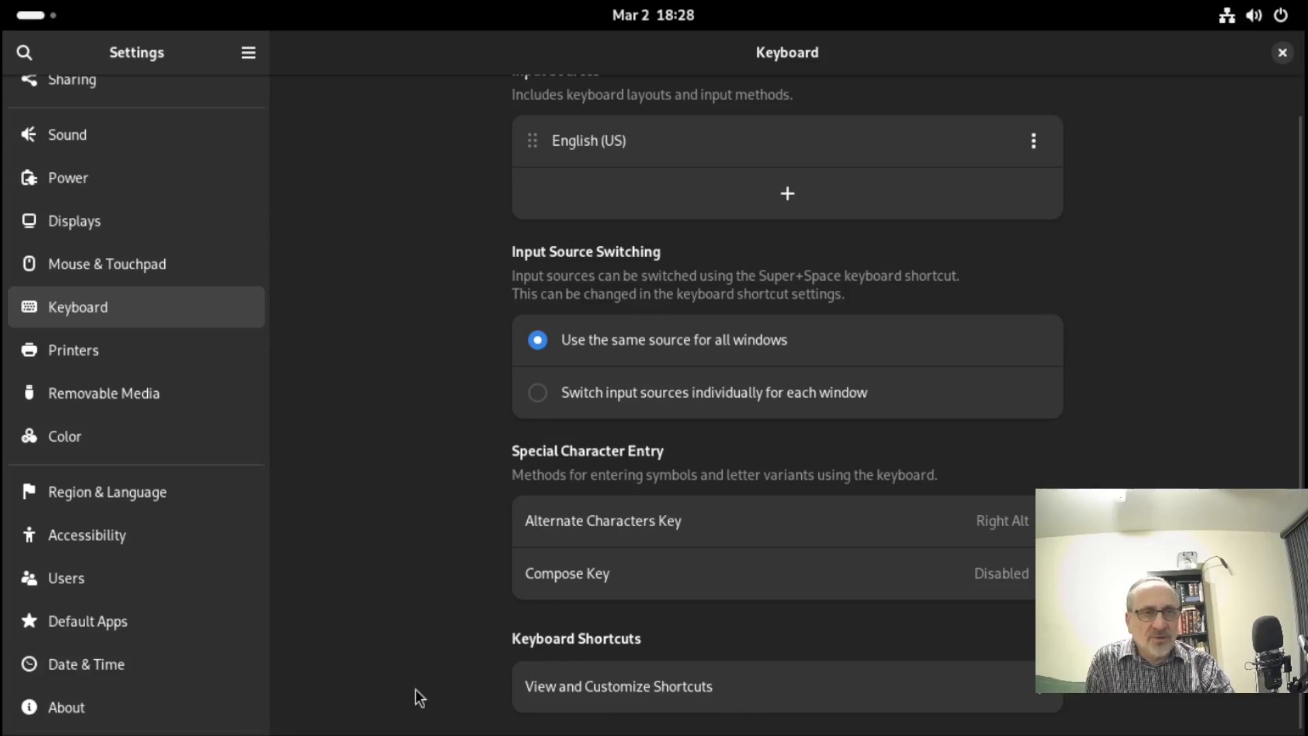
click(843, 689)
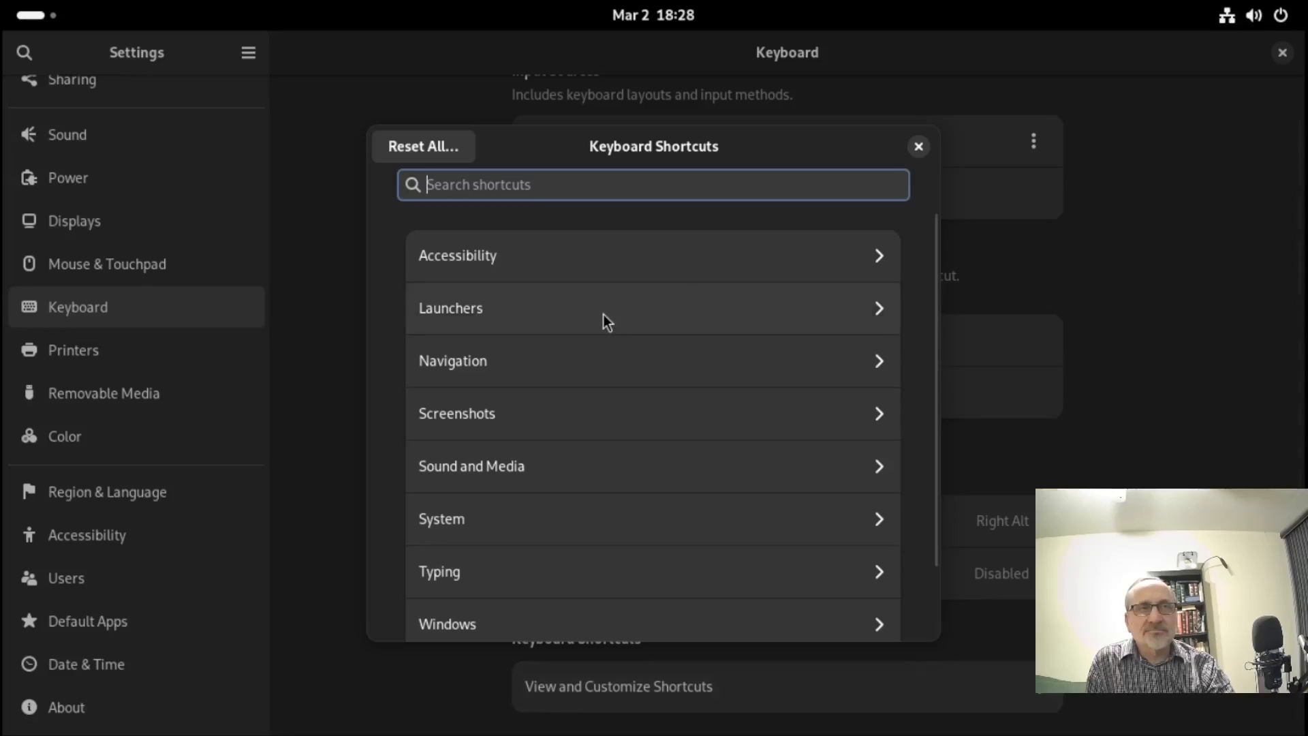
click(515, 625)
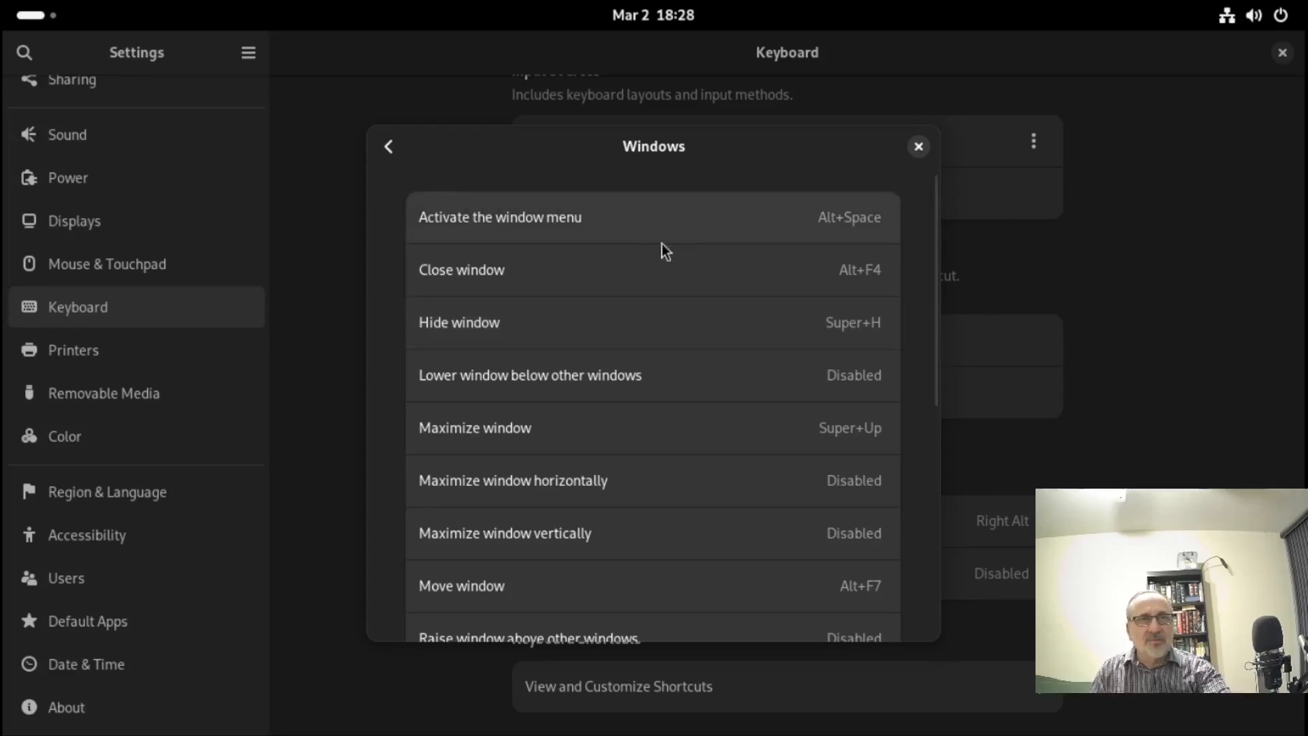
click(586, 271)
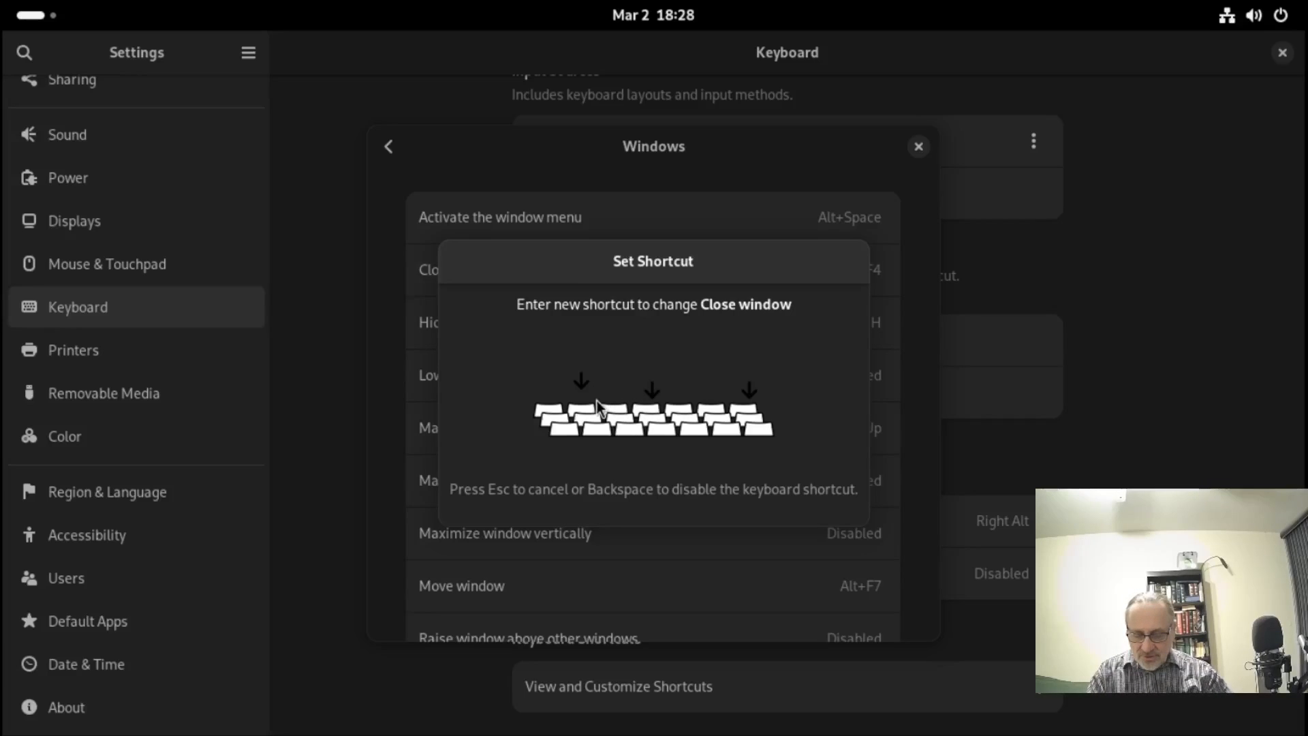
key(shift+super+c)
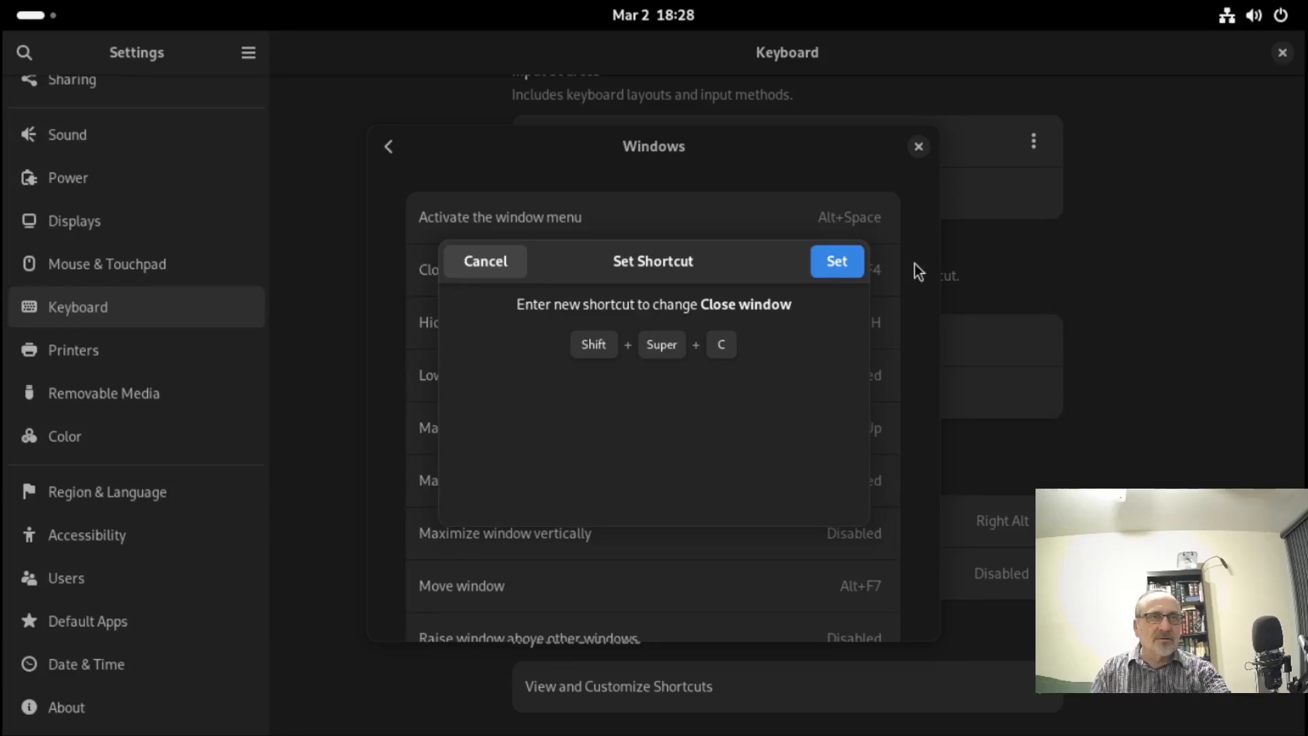
click(836, 261)
- Assign Ctrl+Super+_ as the Toggle maximization state shortcut and close the Windows shortcuts dialog
drag(930, 504, 930, 533)
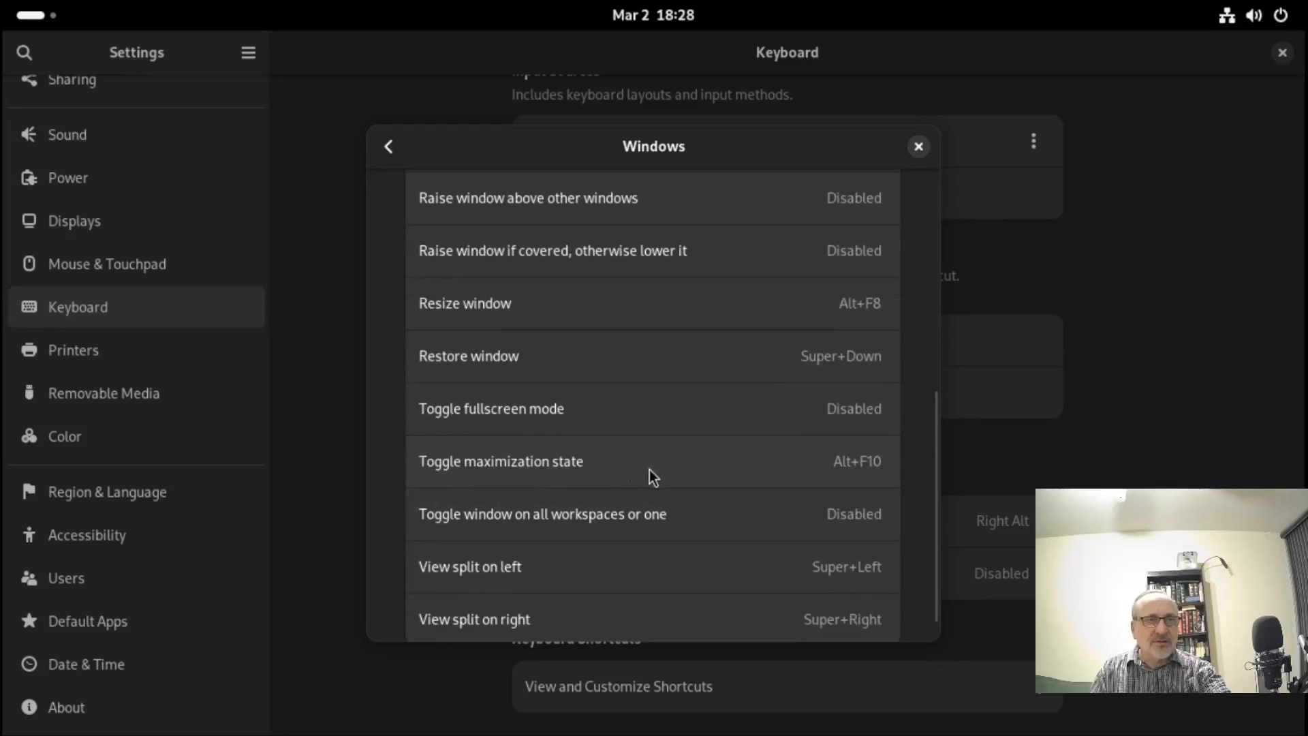
click(727, 467)
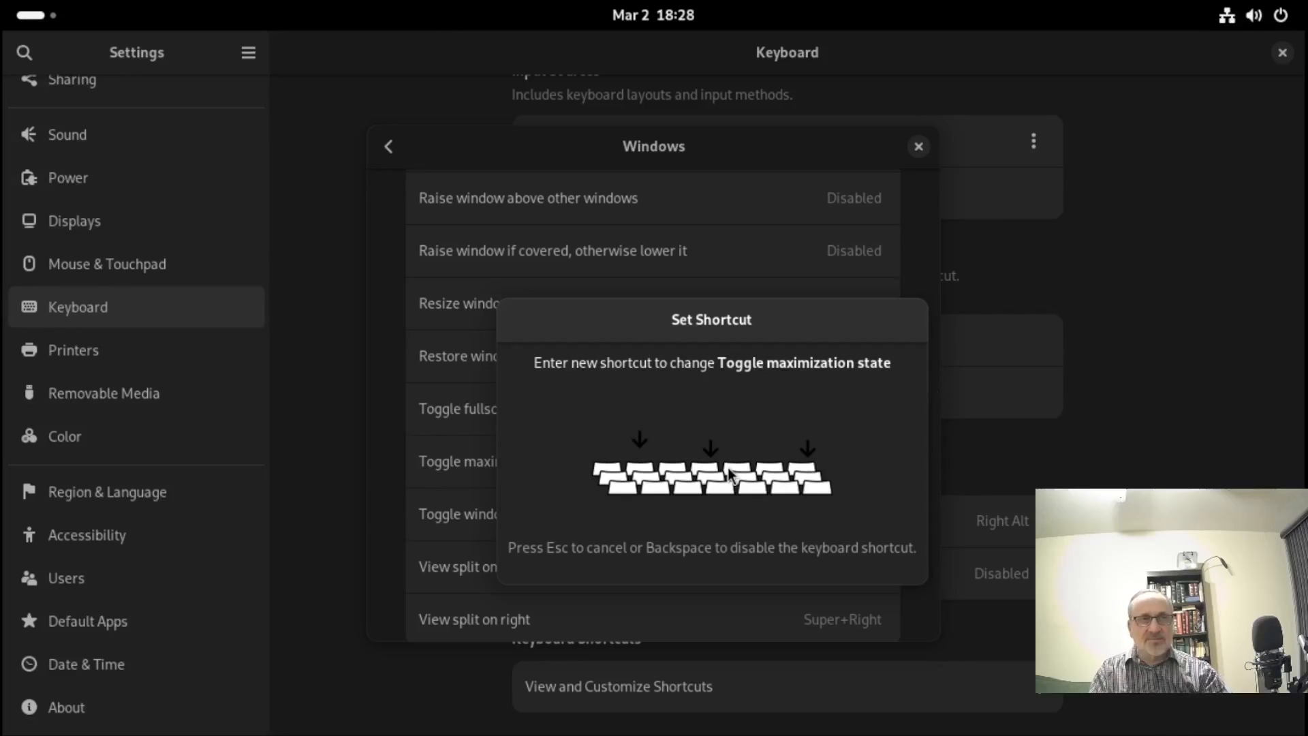
key(ctrl+super+underscore)
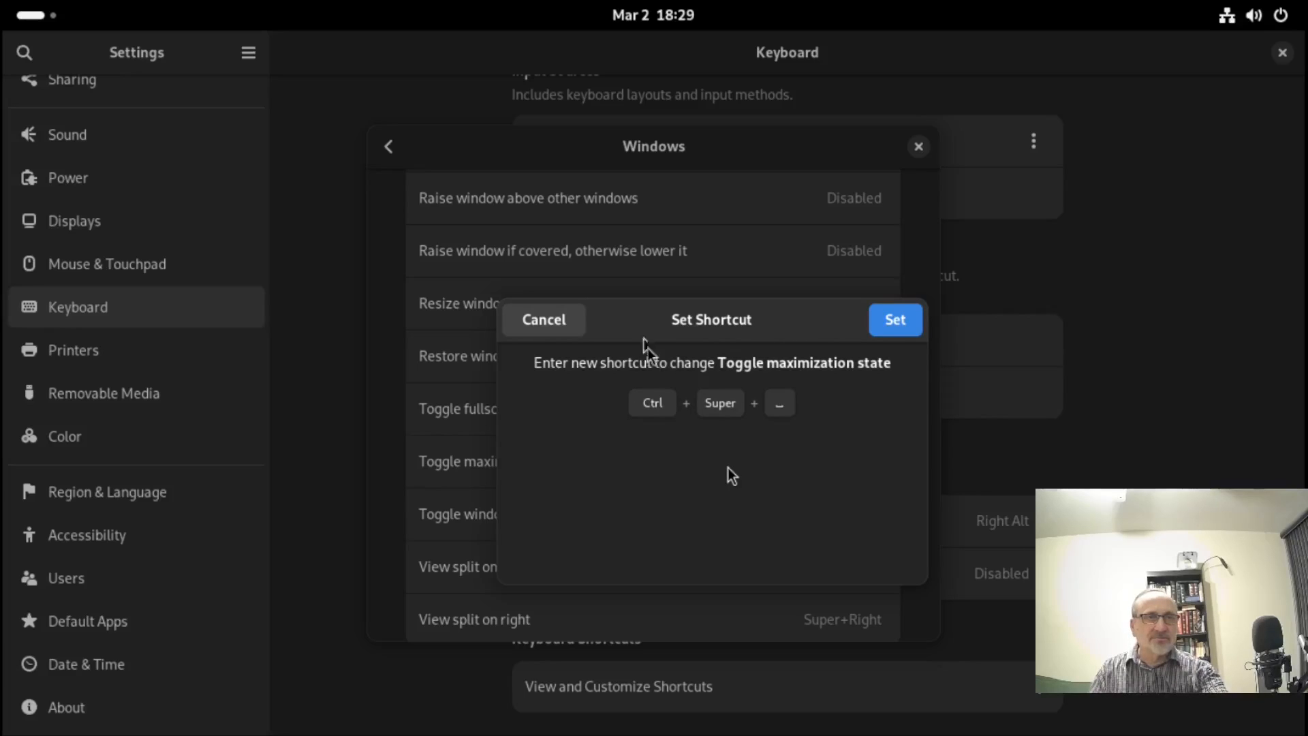
click(896, 315)
scroll(820, 205, up, 5)
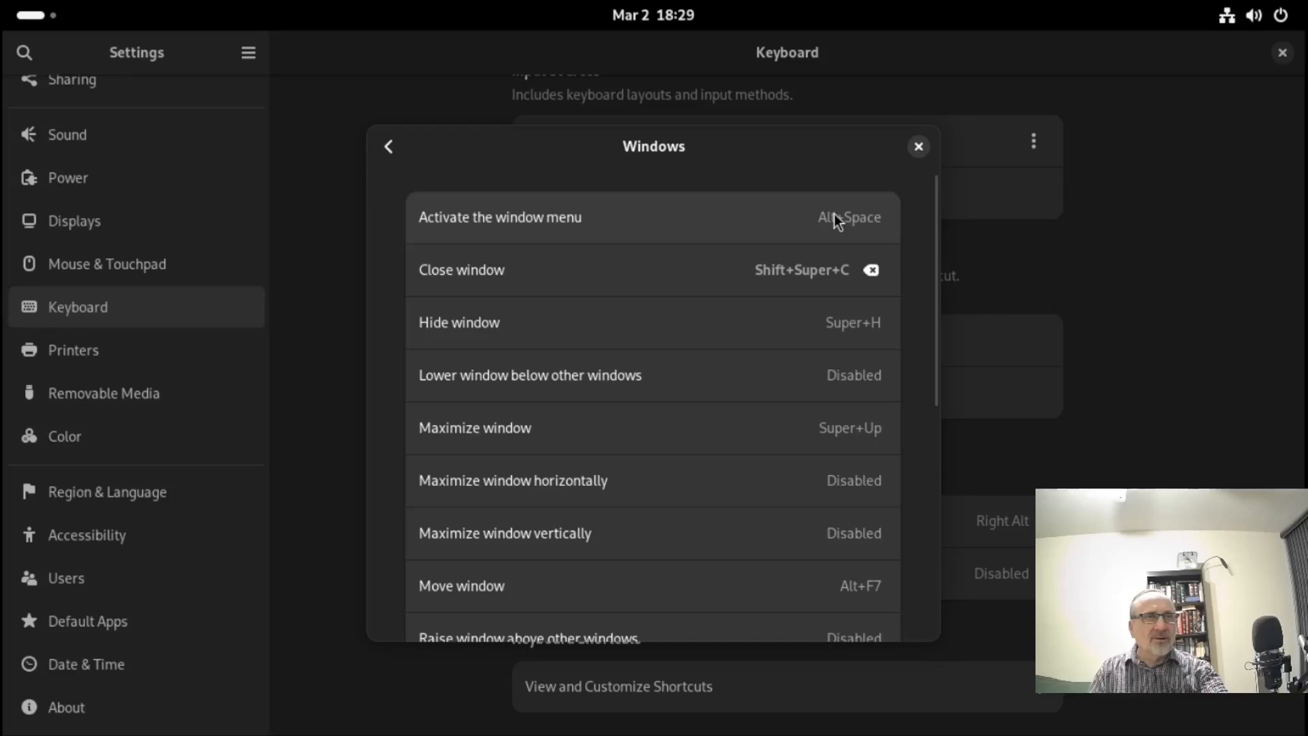
click(917, 147)
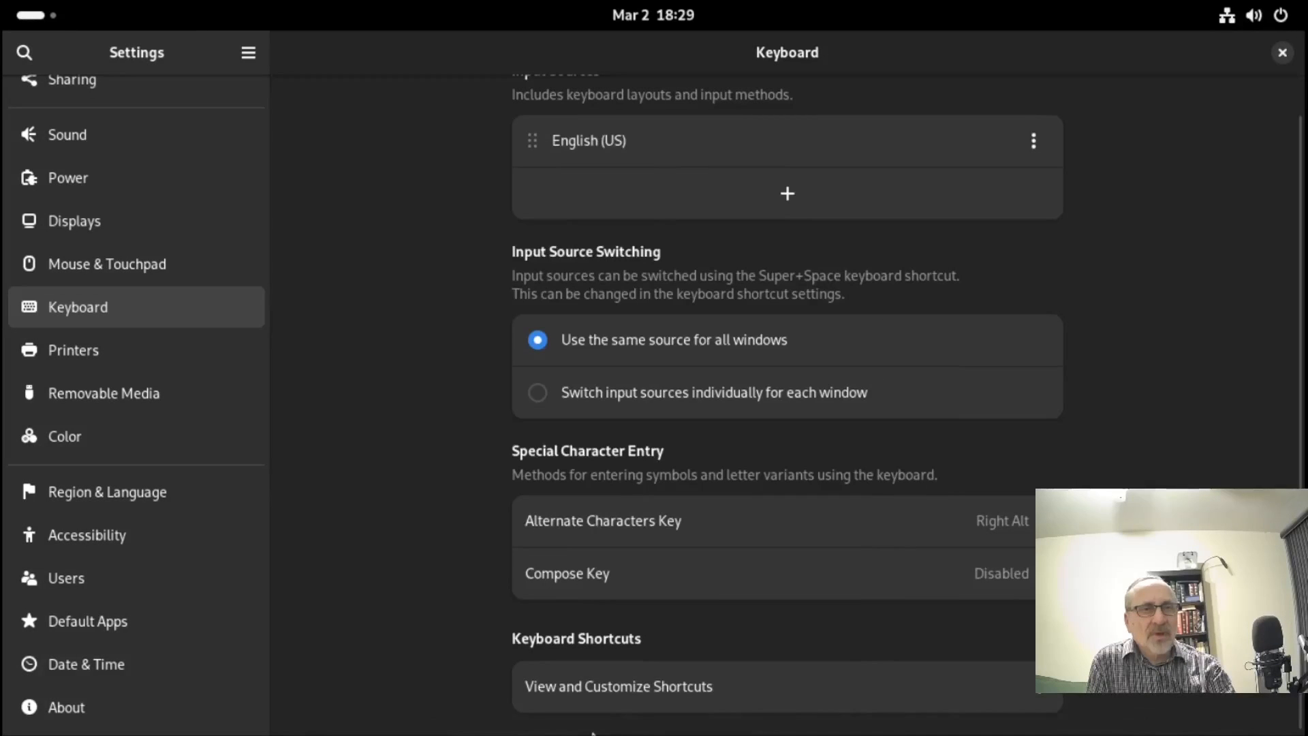
- Add a custom keyboard shortcut named Xterm that runs the command xterm with Super+Return
click(582, 684)
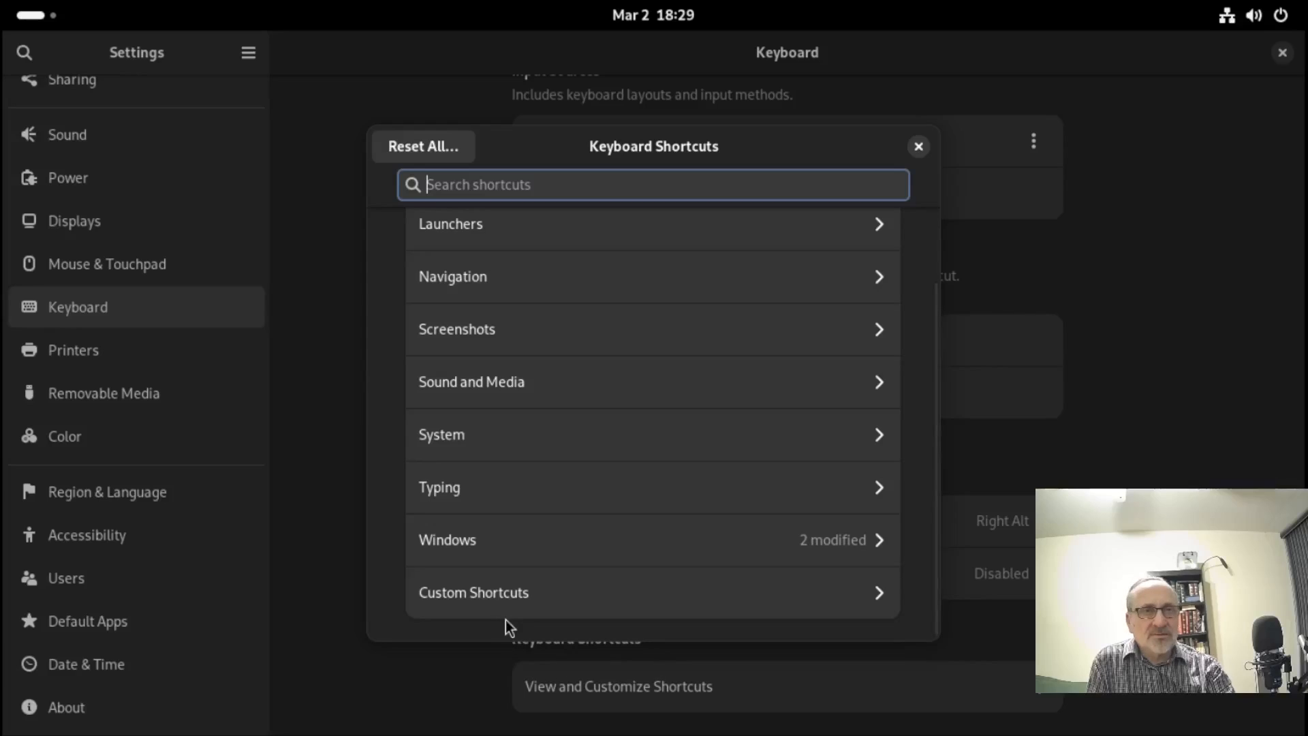
click(500, 602)
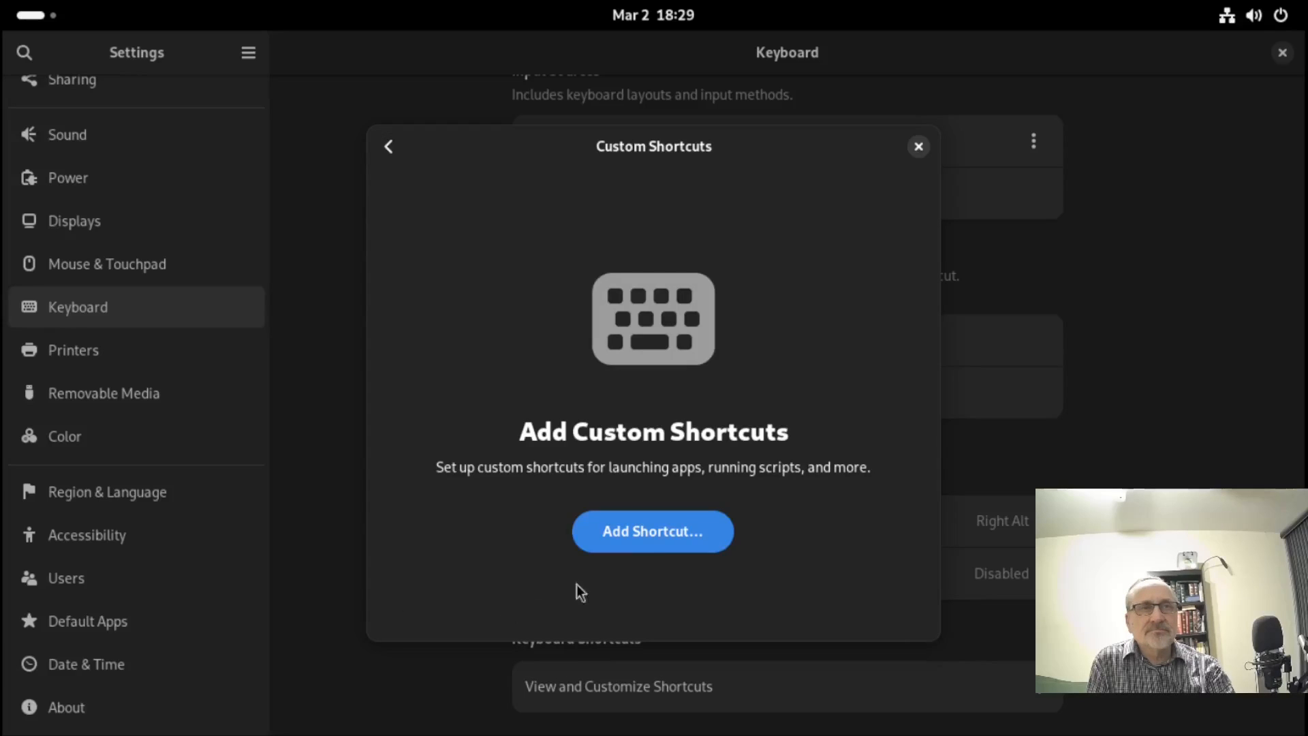
click(660, 529)
text(Xterm)
click(577, 360)
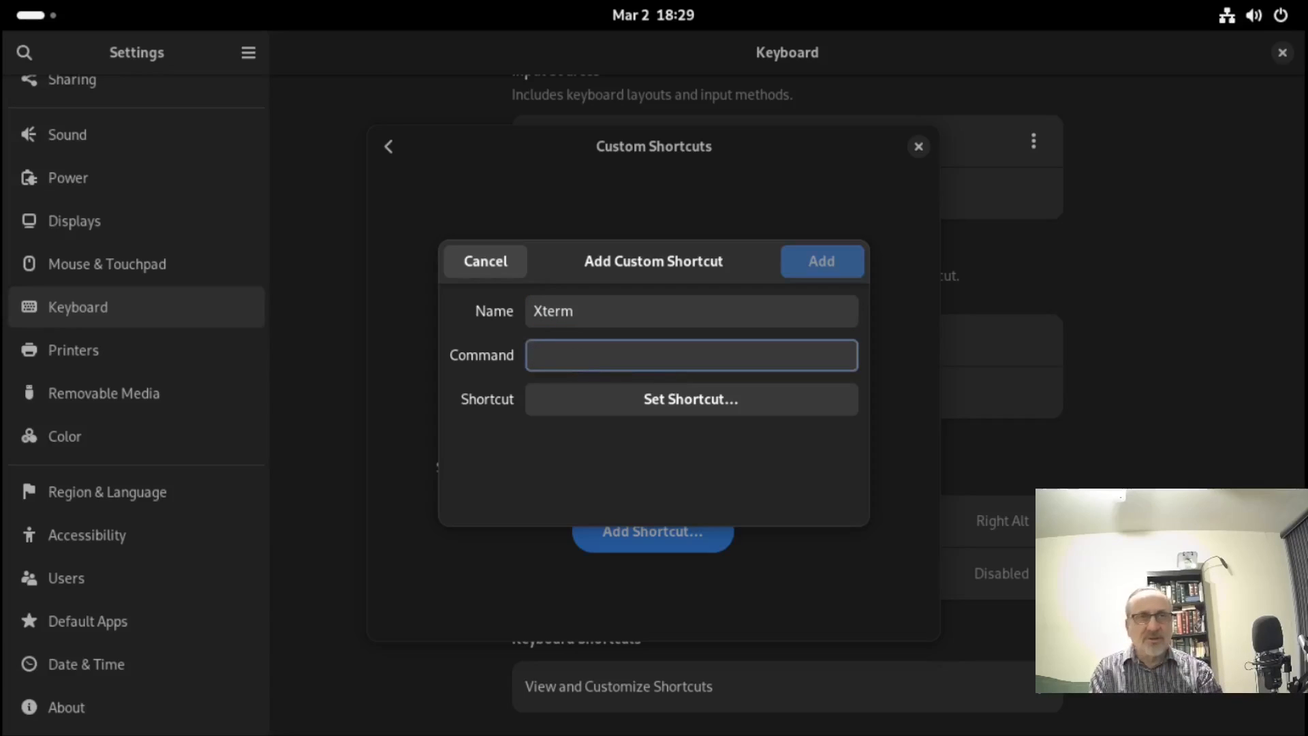
text(xterm)
key(Tab)
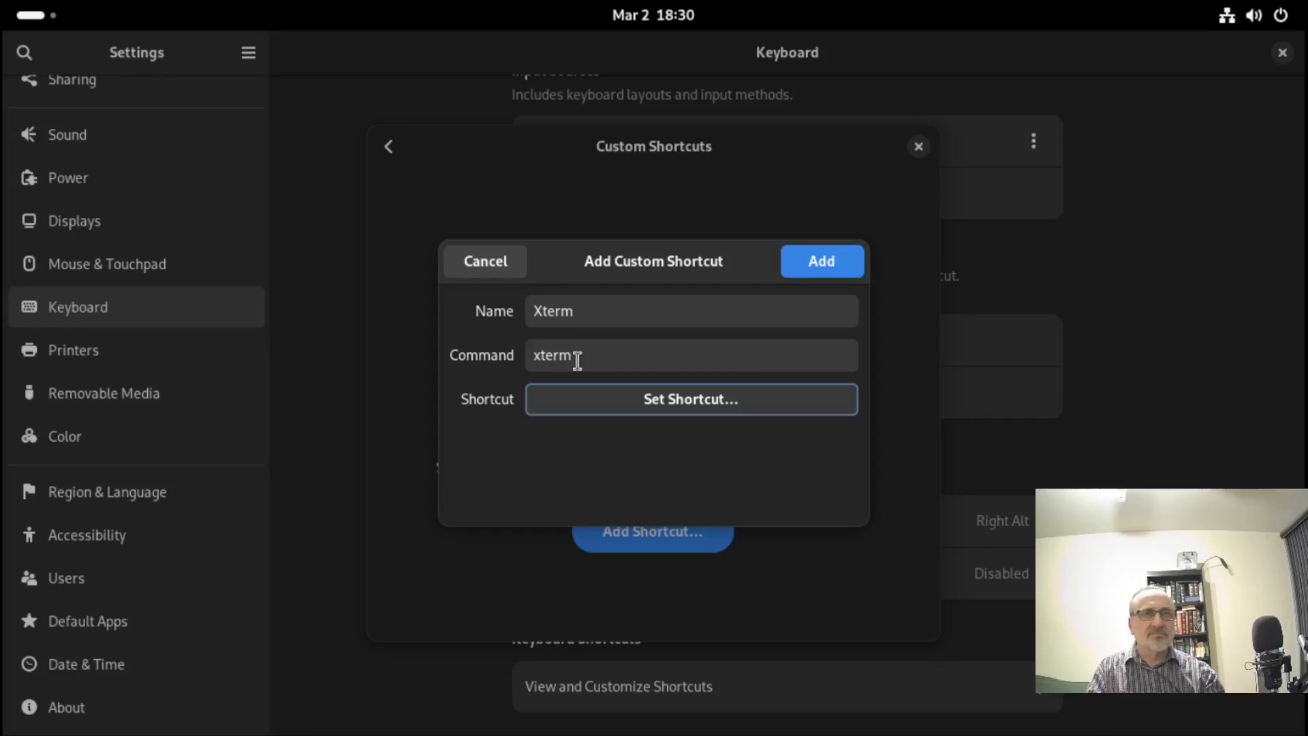
click(653, 398)
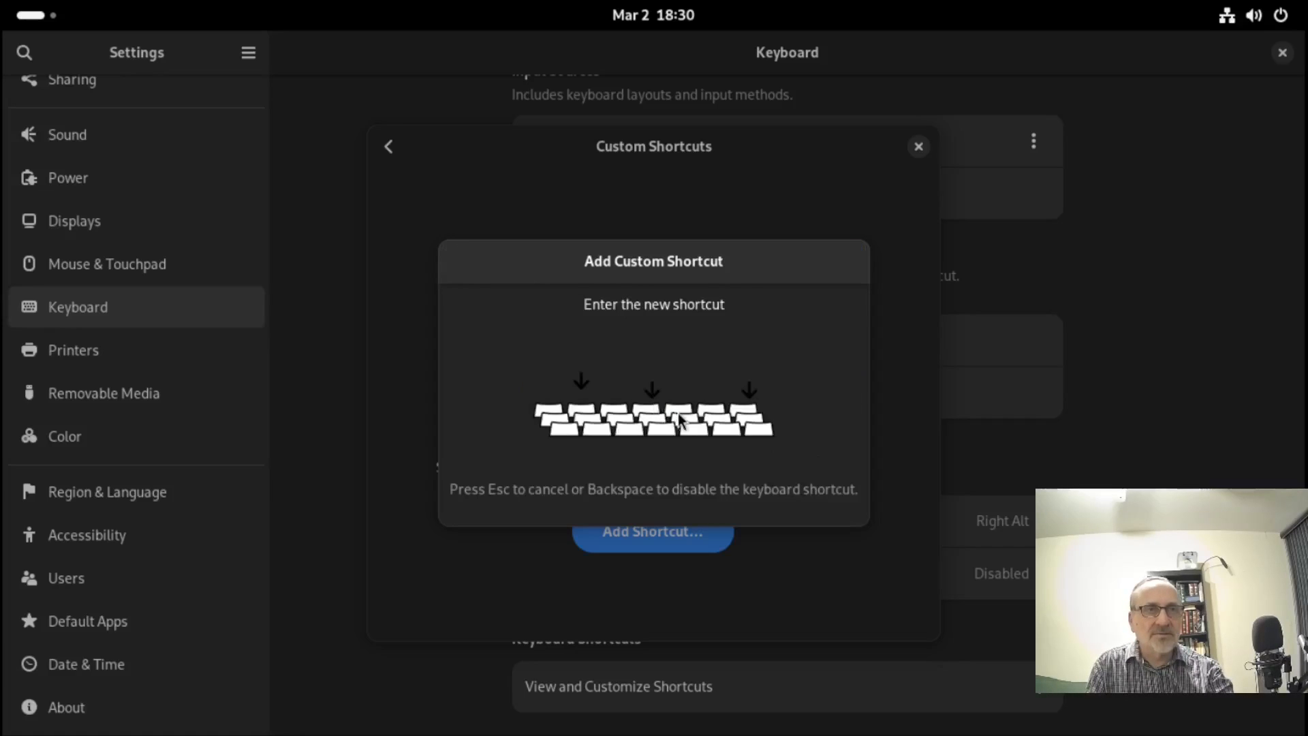
key(super+Return)
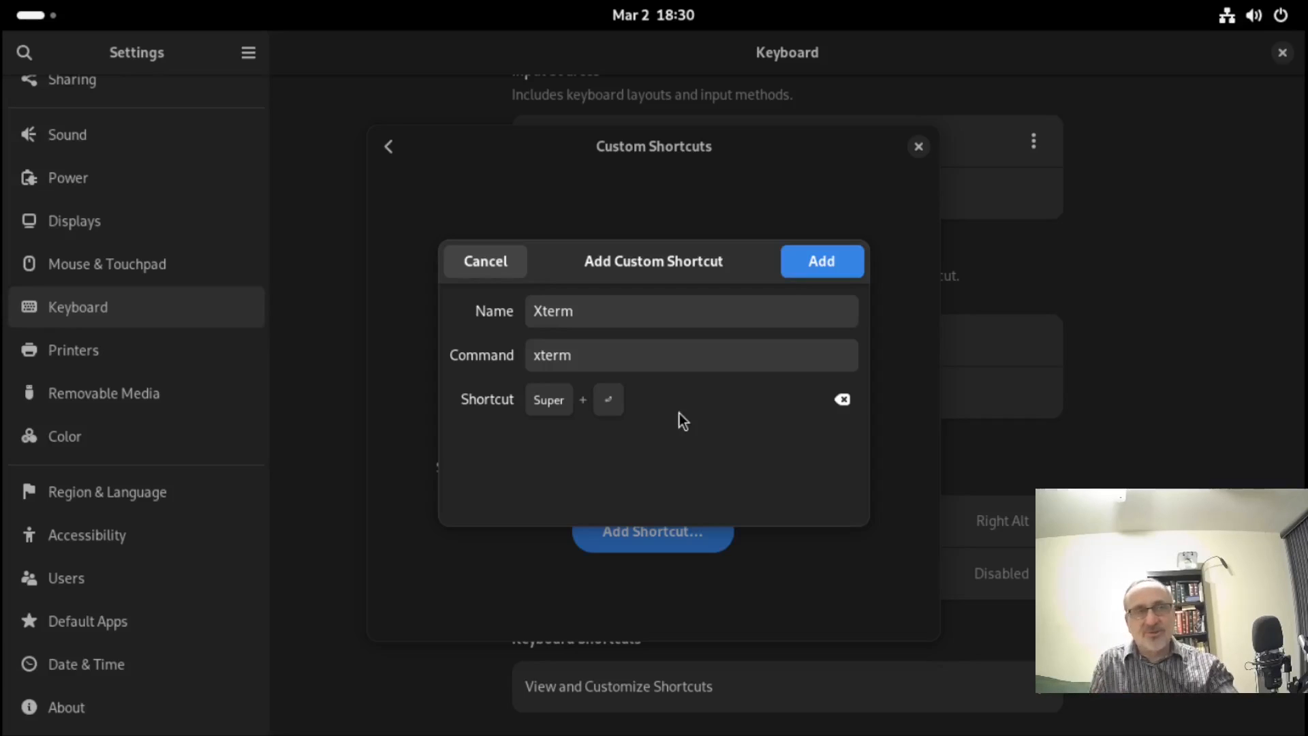
click(821, 258)
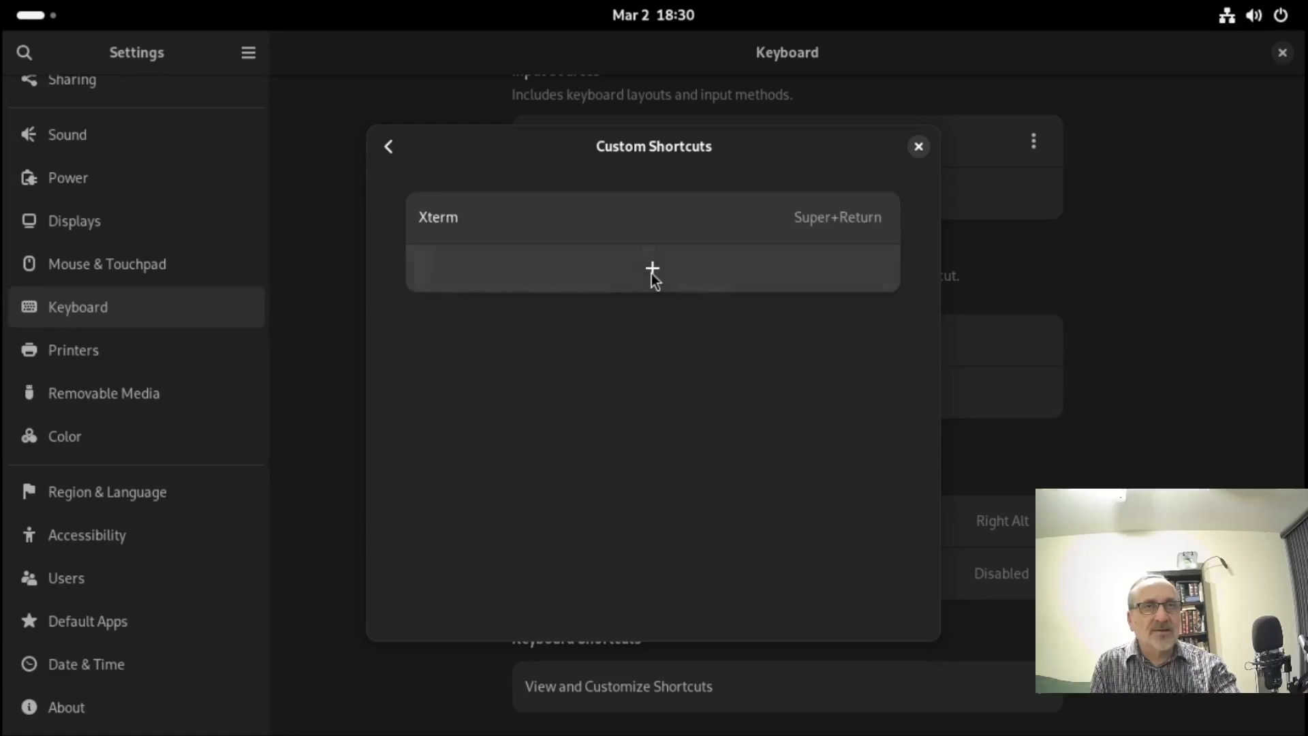
- Add a custom shortcut named Firefox that runs firefox with Super+F, and close the Custom Shortcuts dialog
click(651, 272)
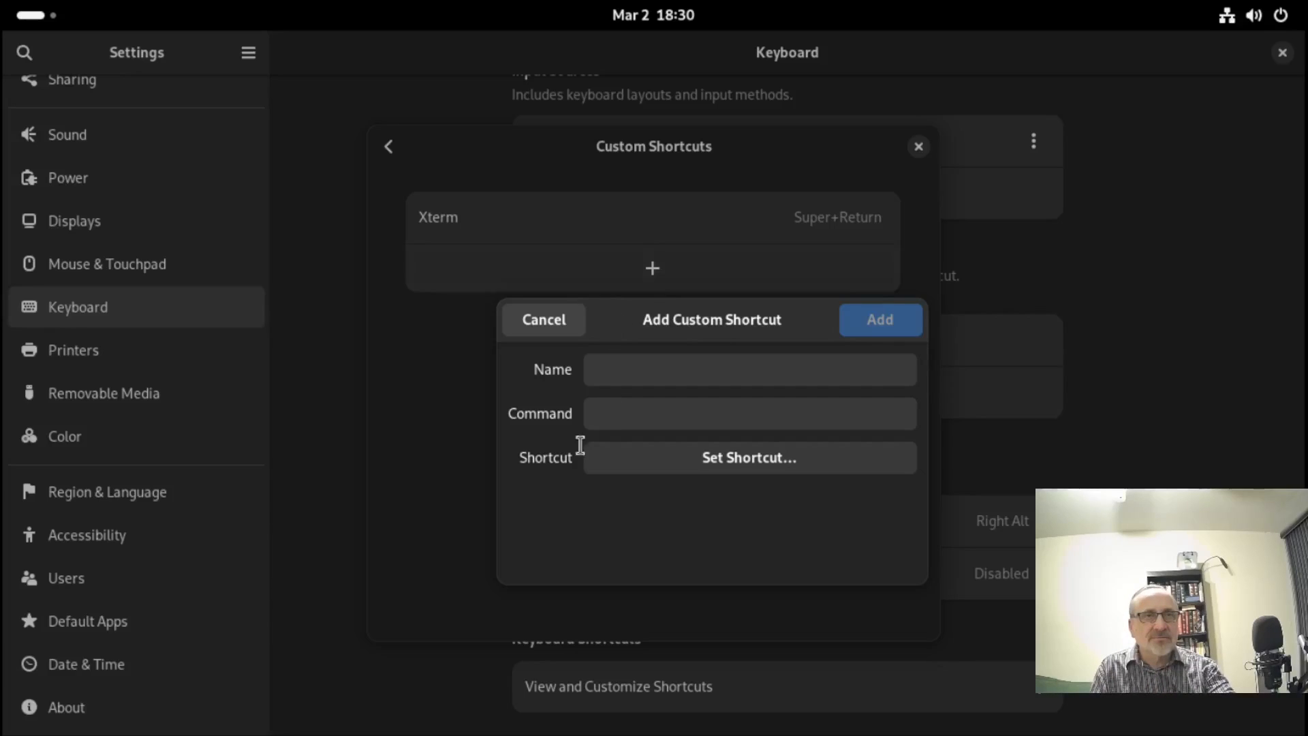
click(614, 369)
text(Firefox)
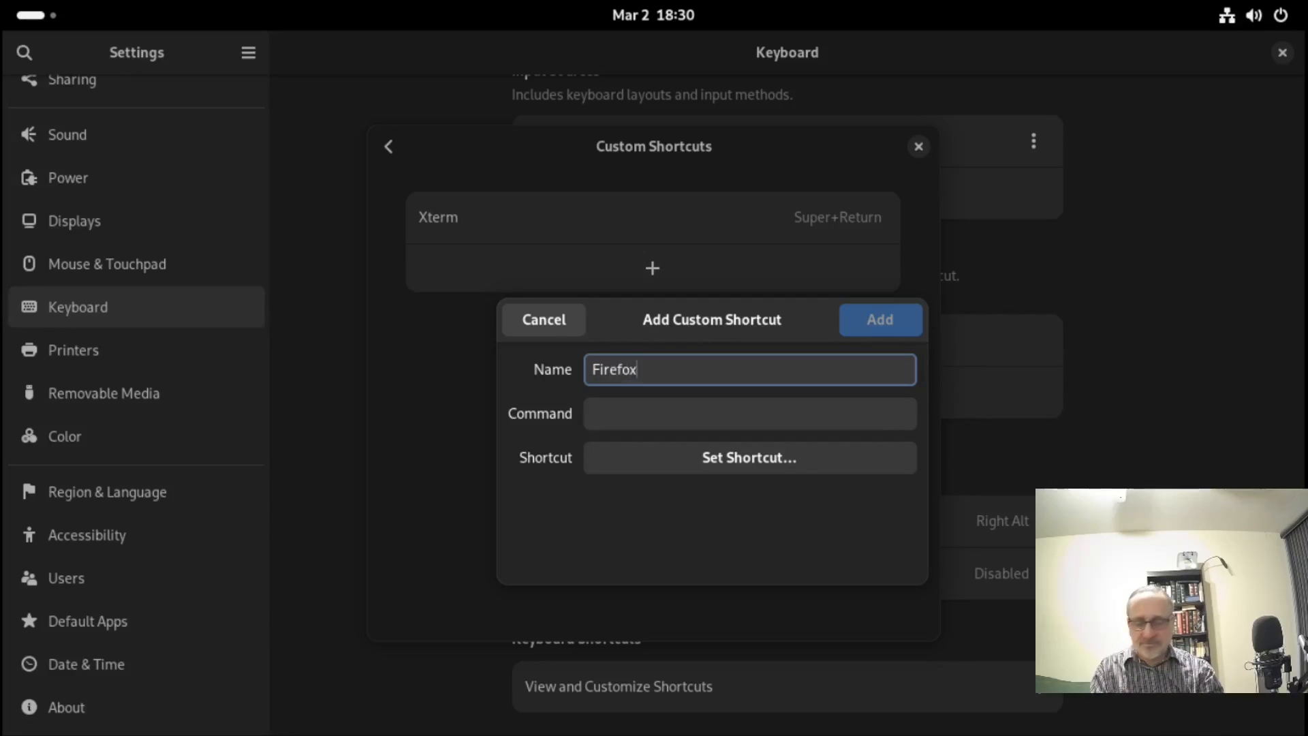
key(Tab)
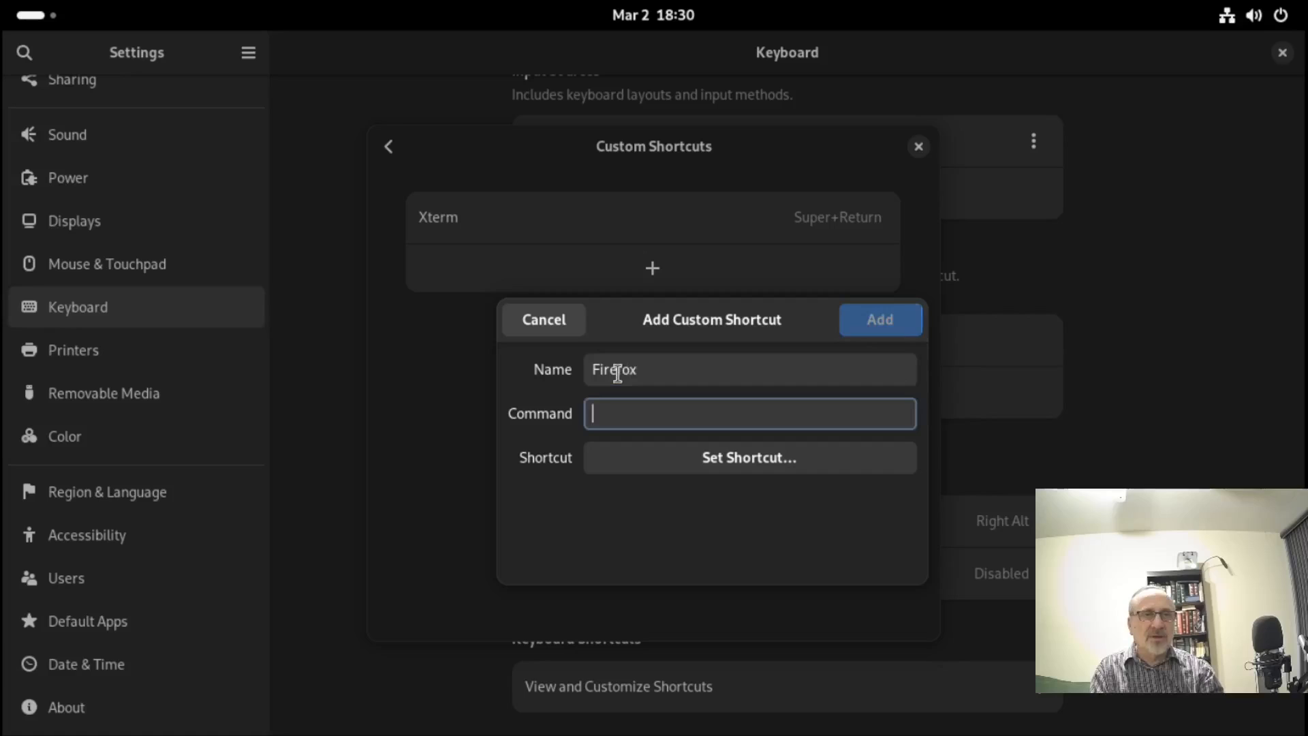
text(firefox)
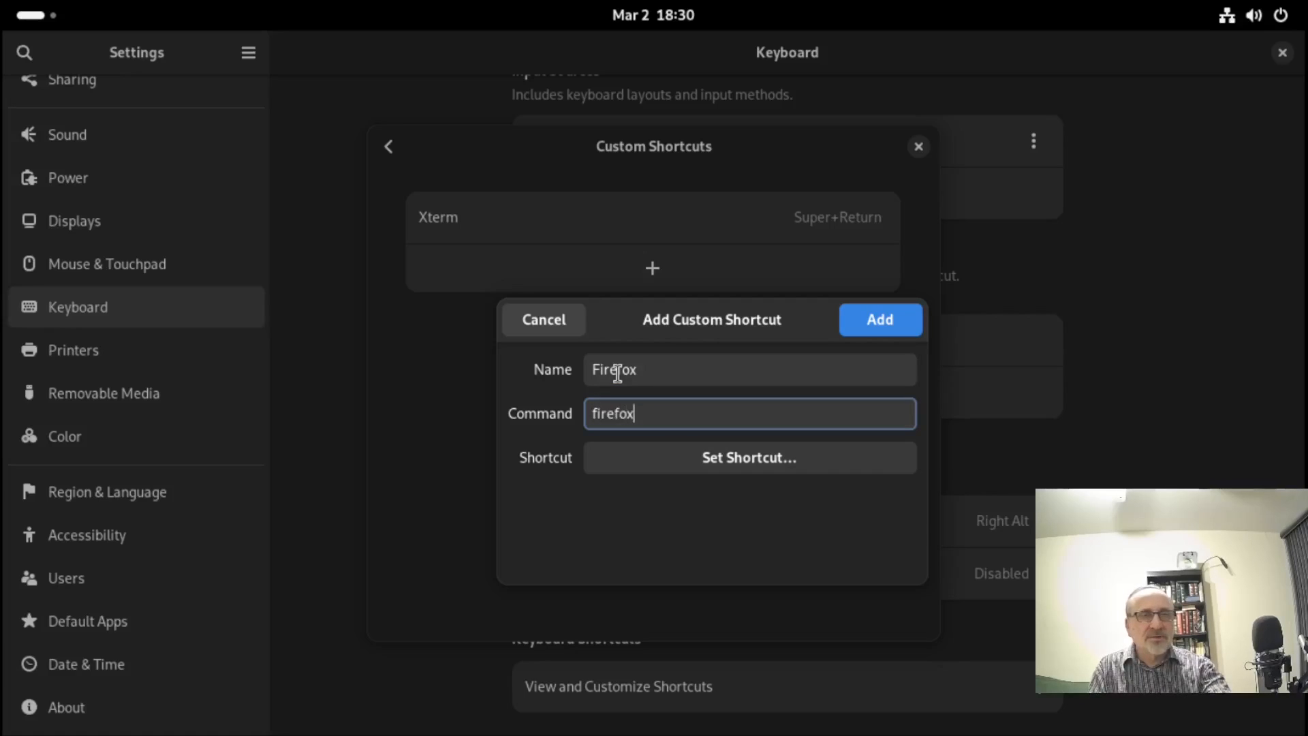
click(692, 468)
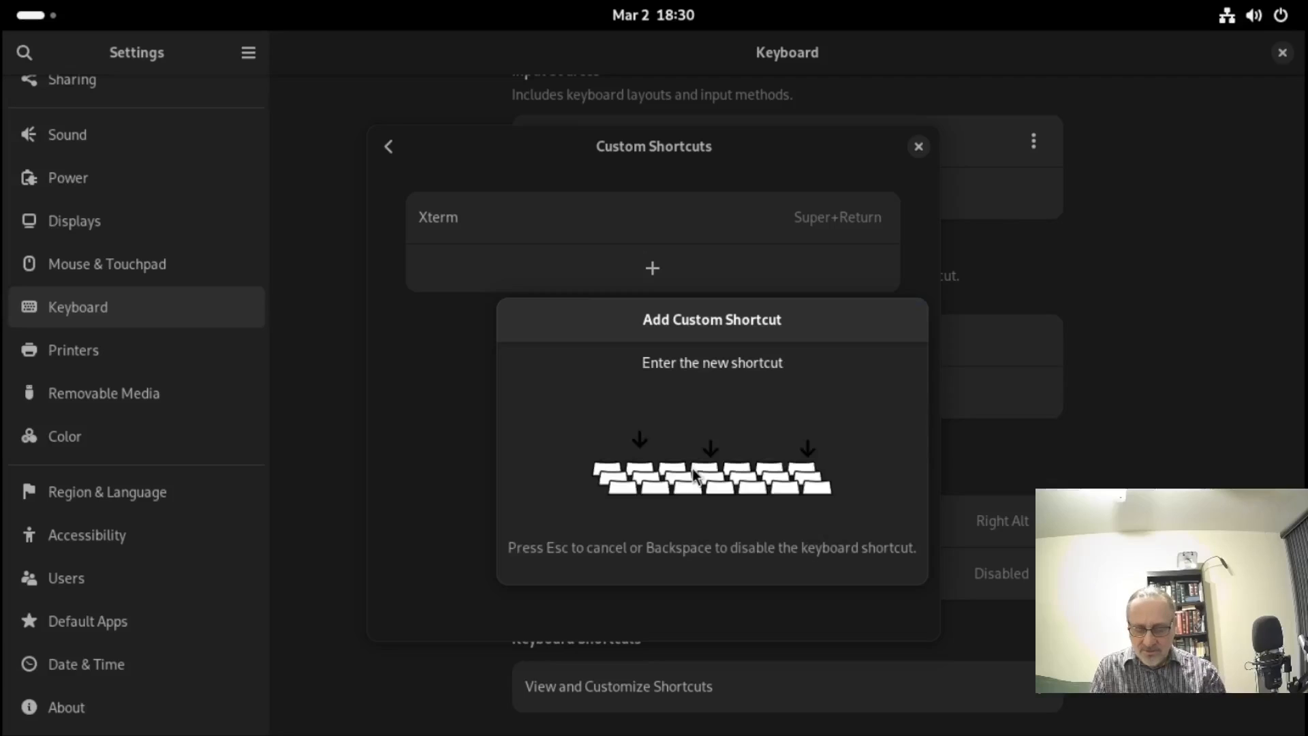
key(super+f)
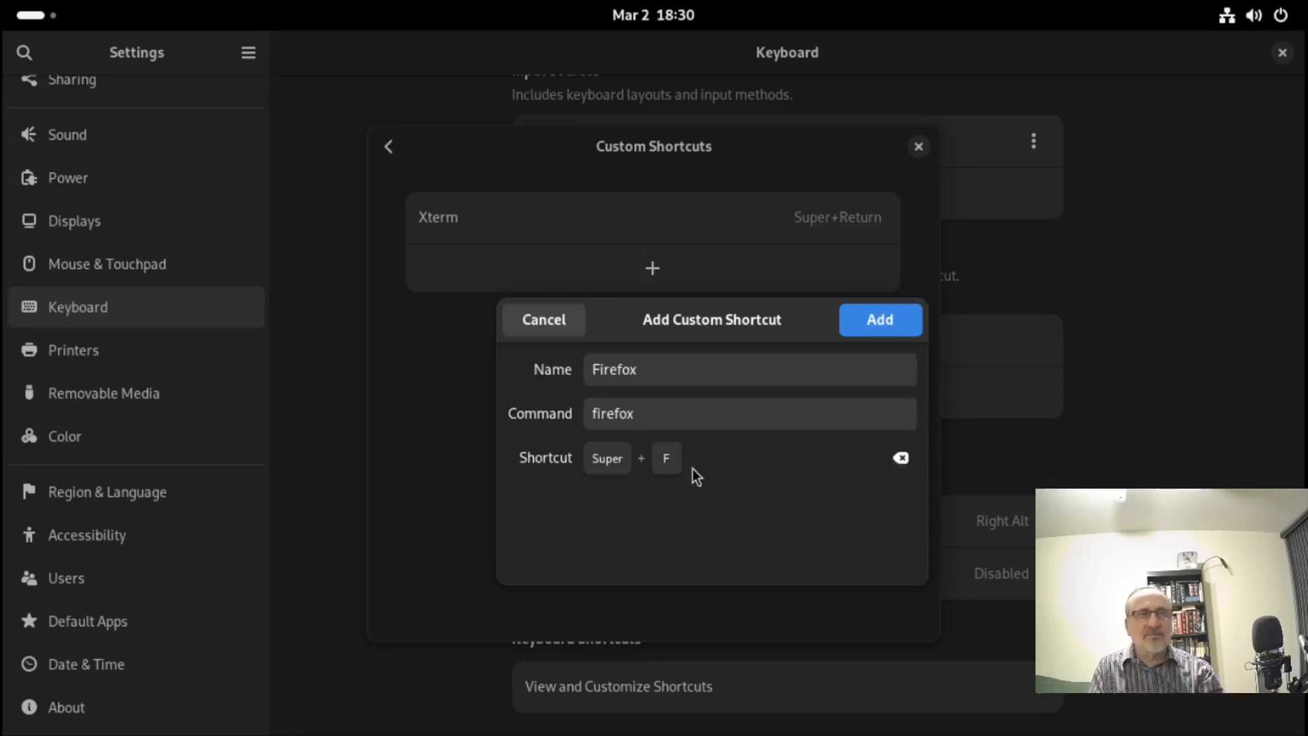
click(893, 317)
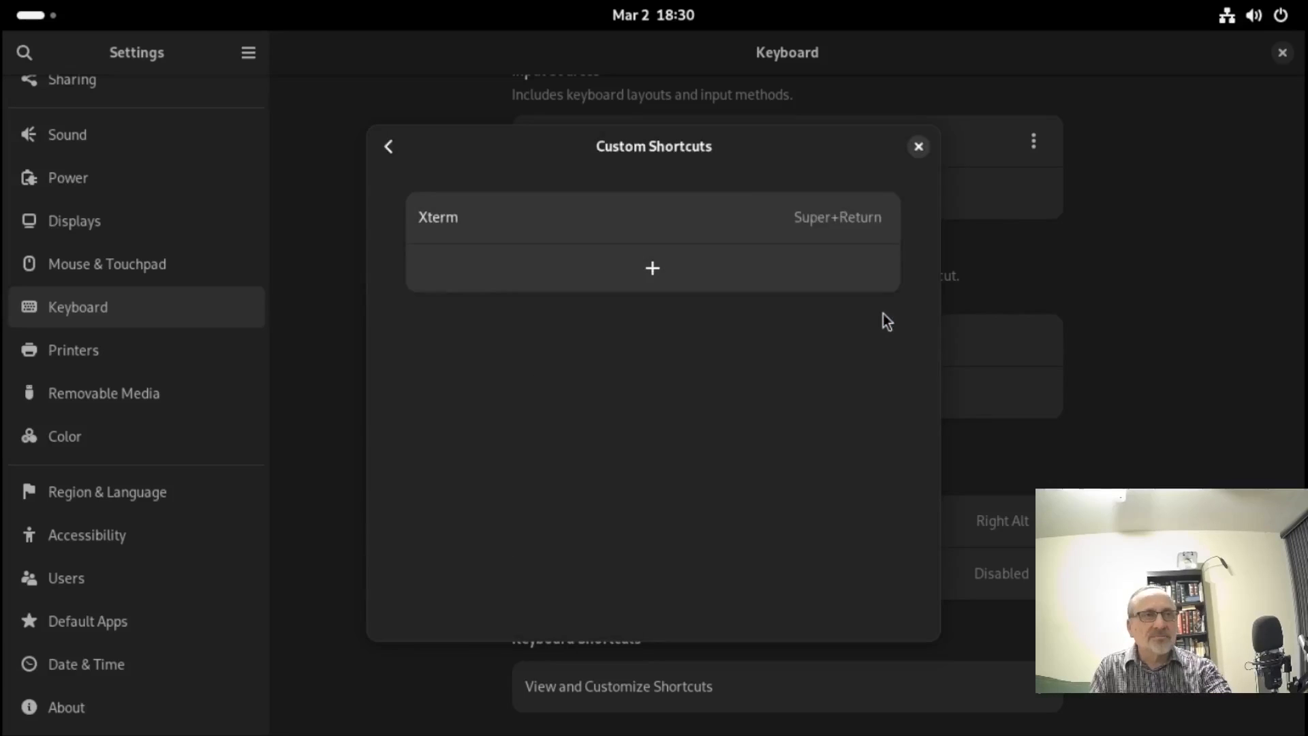
click(921, 147)
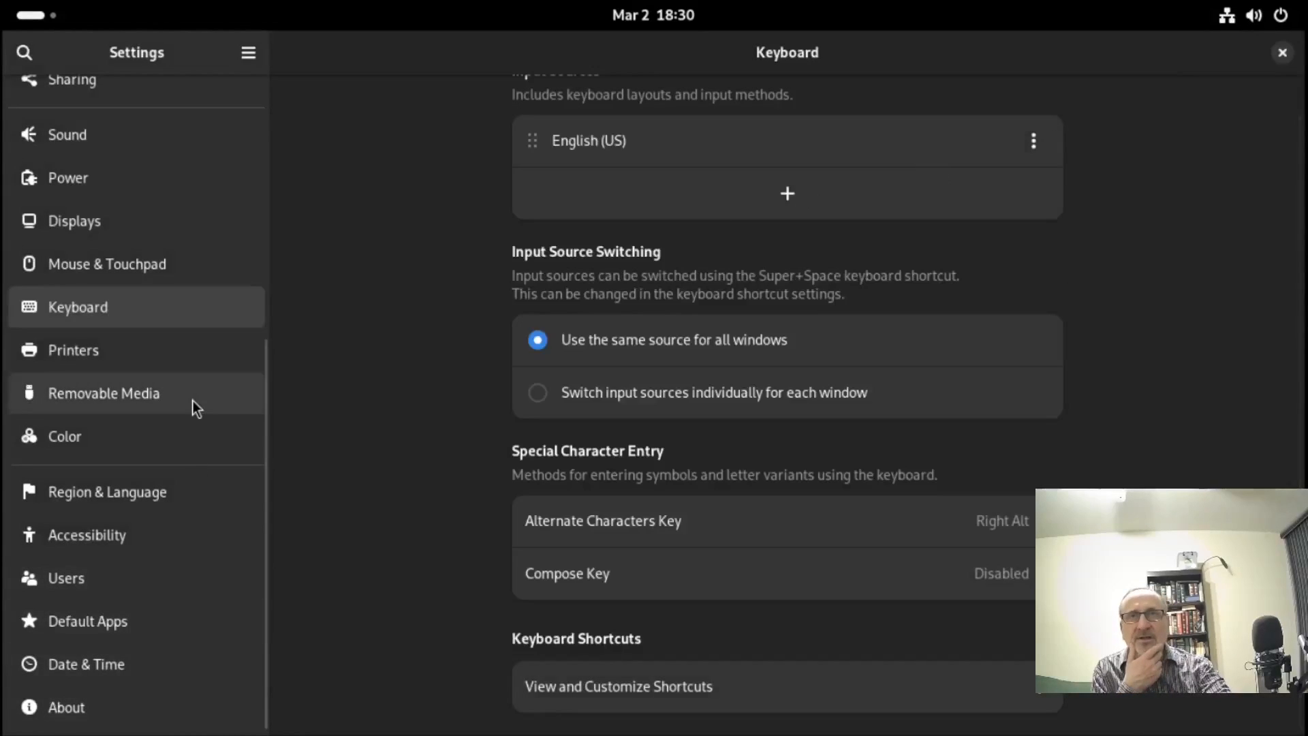
- Set the time format to AM / PM in the Date & Time settings
scroll(192, 399, up, 5)
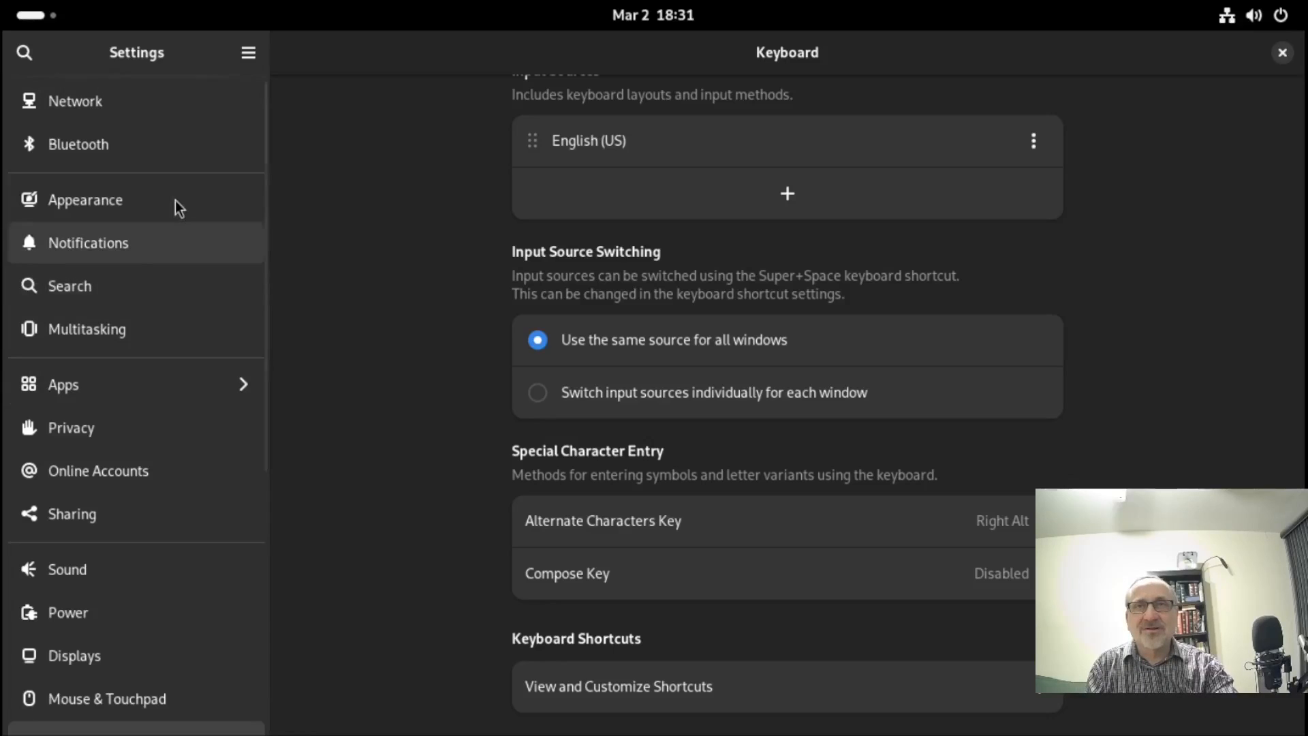
scroll(142, 236, down, 5)
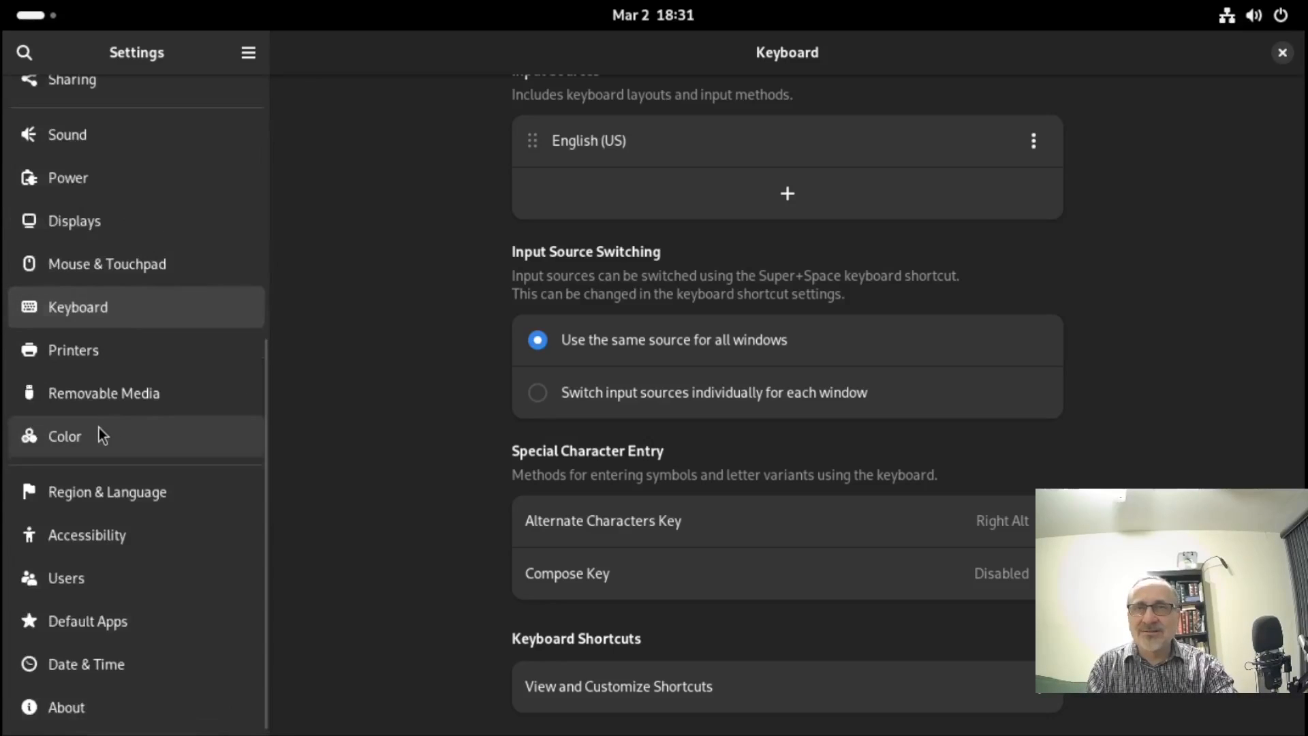
click(123, 664)
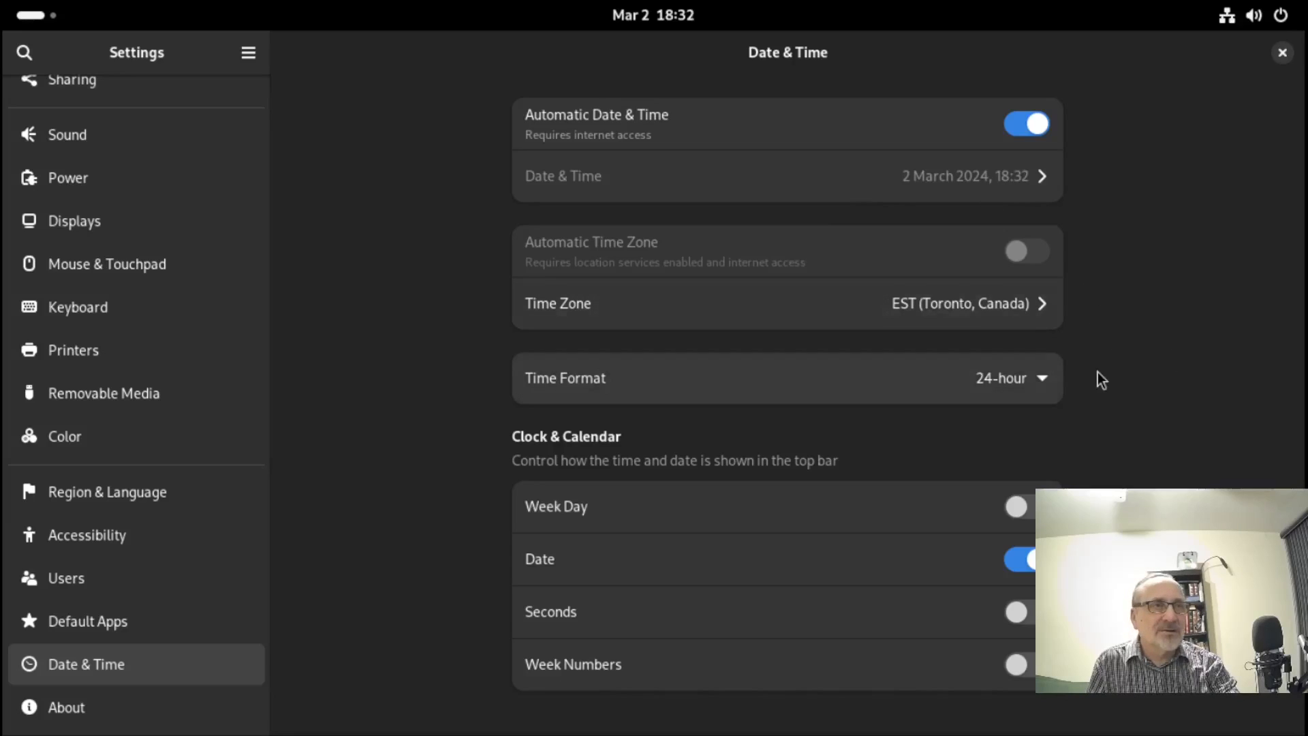
click(1044, 376)
click(1033, 467)
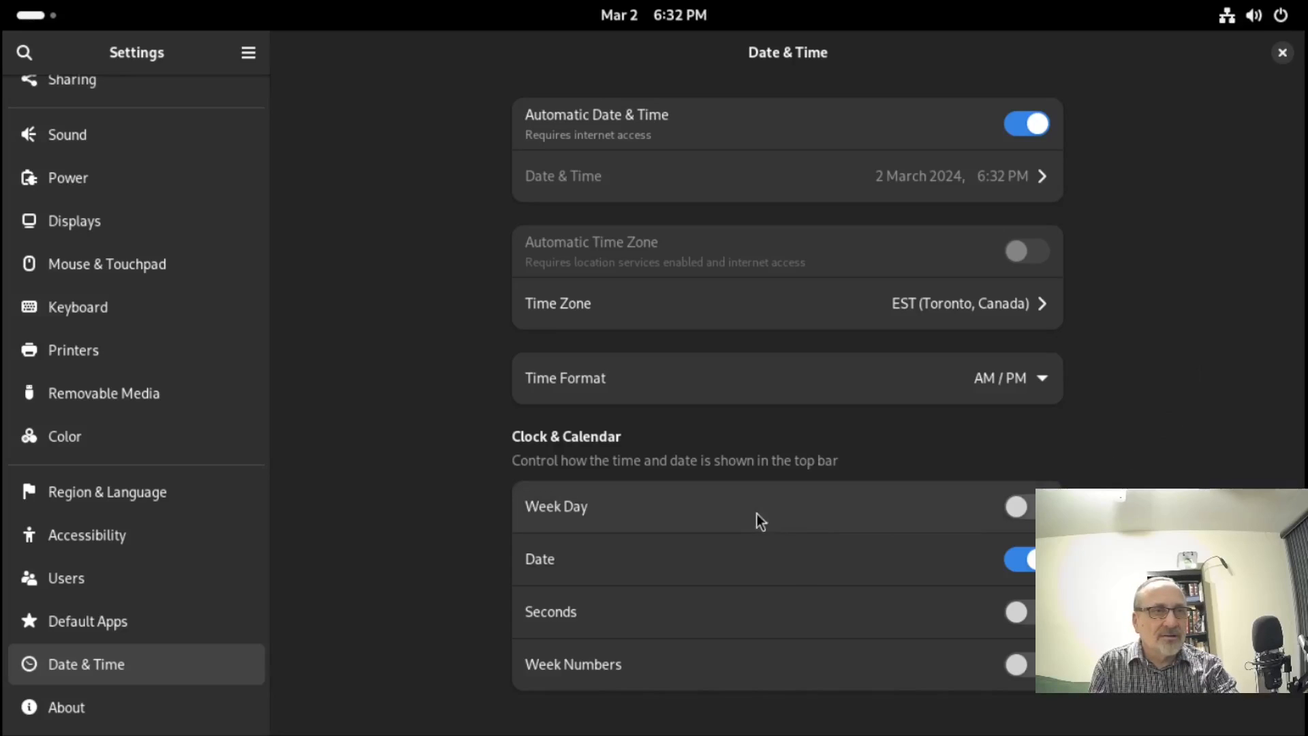
- Show the week day and seconds in the top bar clock, and close Settings
click(1025, 506)
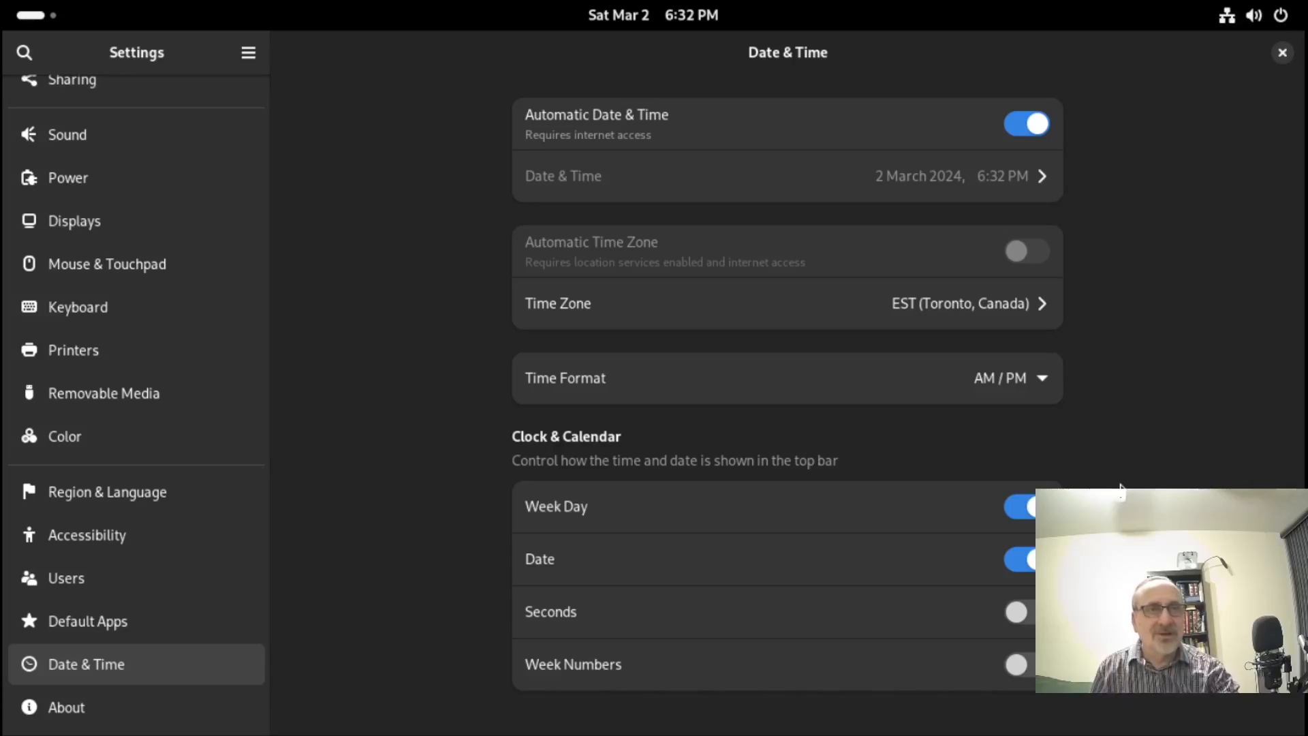
click(1015, 613)
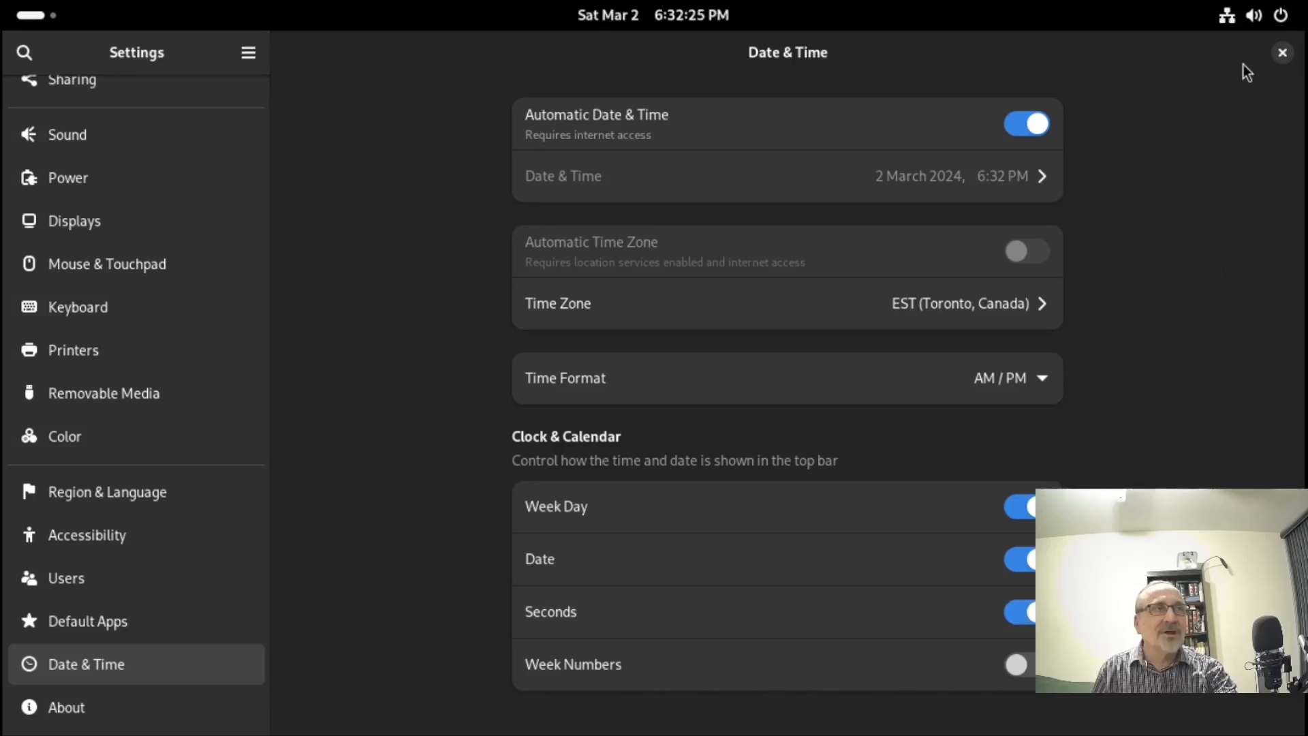
click(1282, 52)
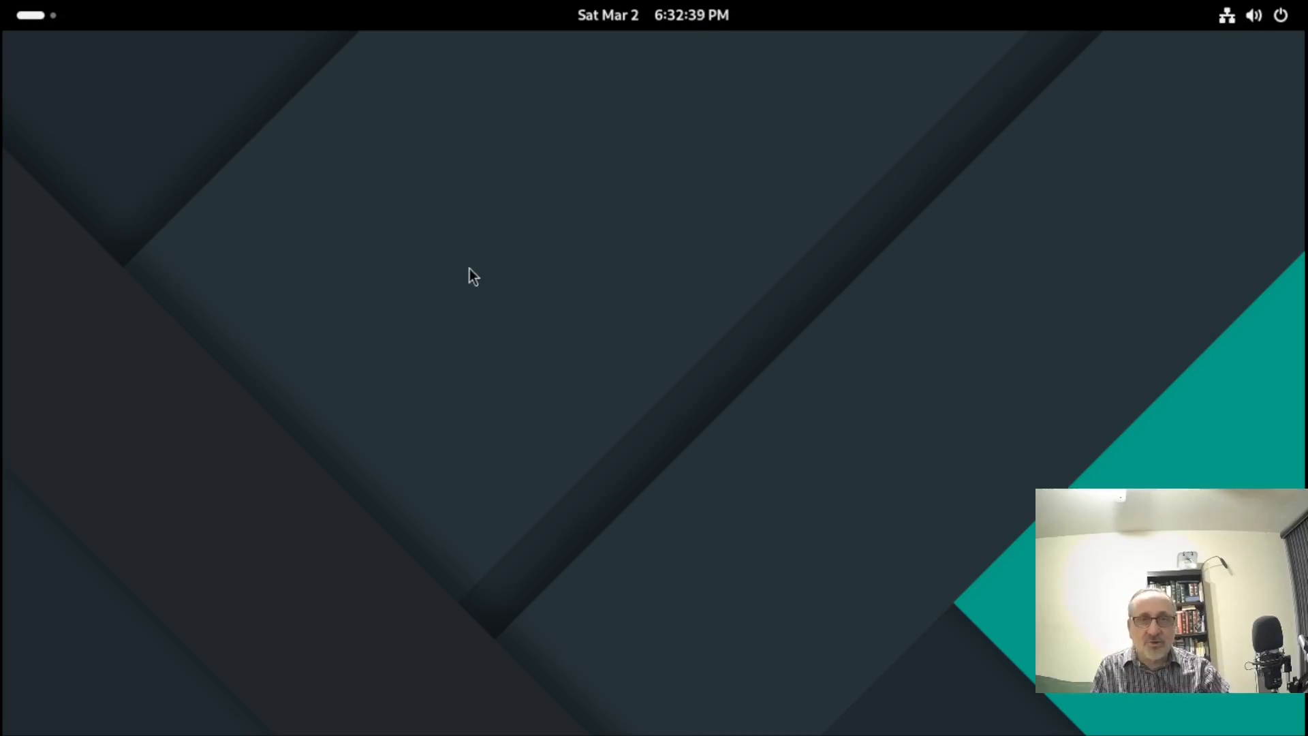
- Test the new keyboard shortcuts on a terminal window and Firefox, closing both windows
key(ctrl+alt+t)
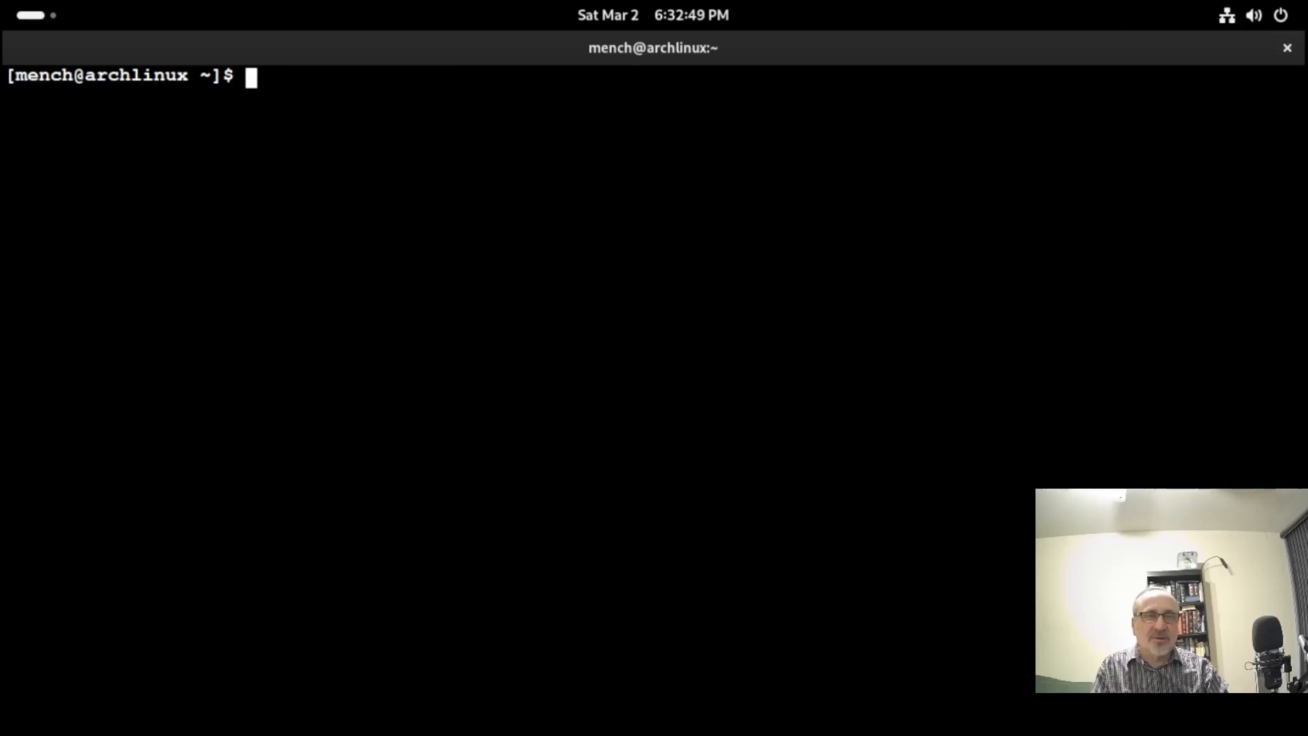
key(super+Down)
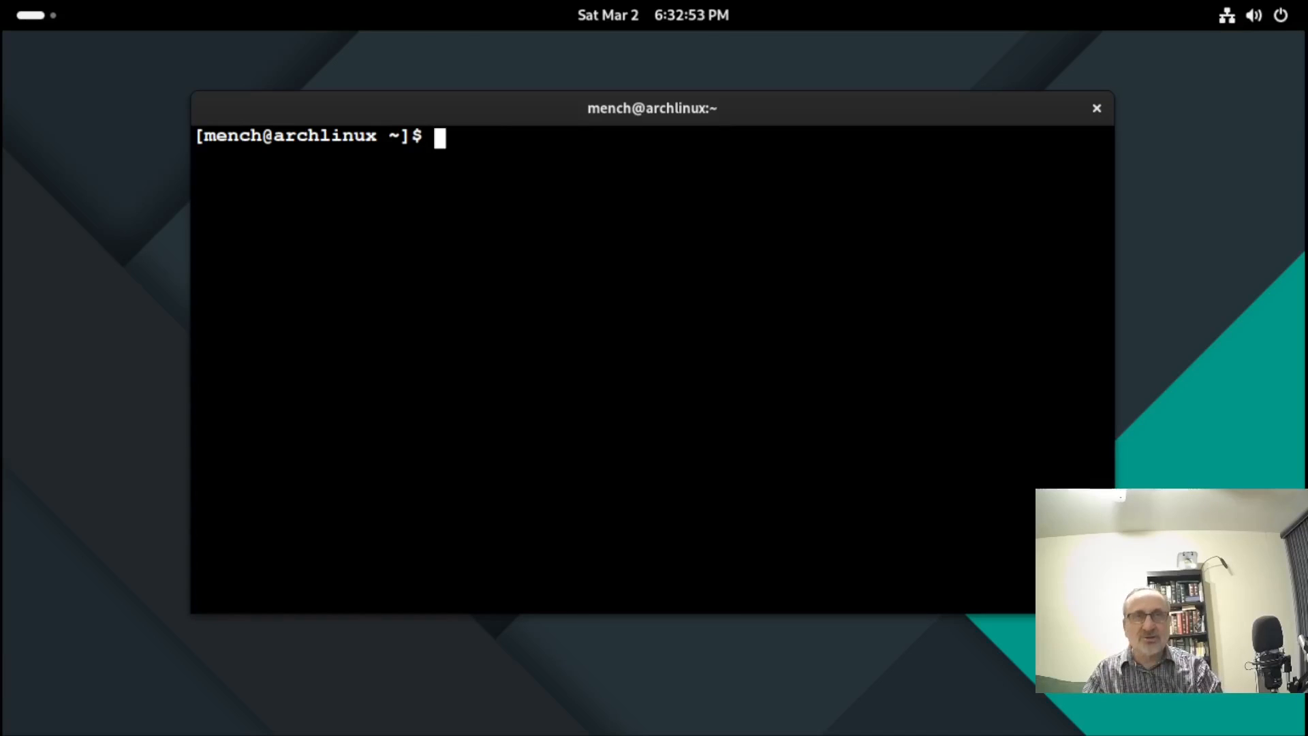
key(alt+F4)
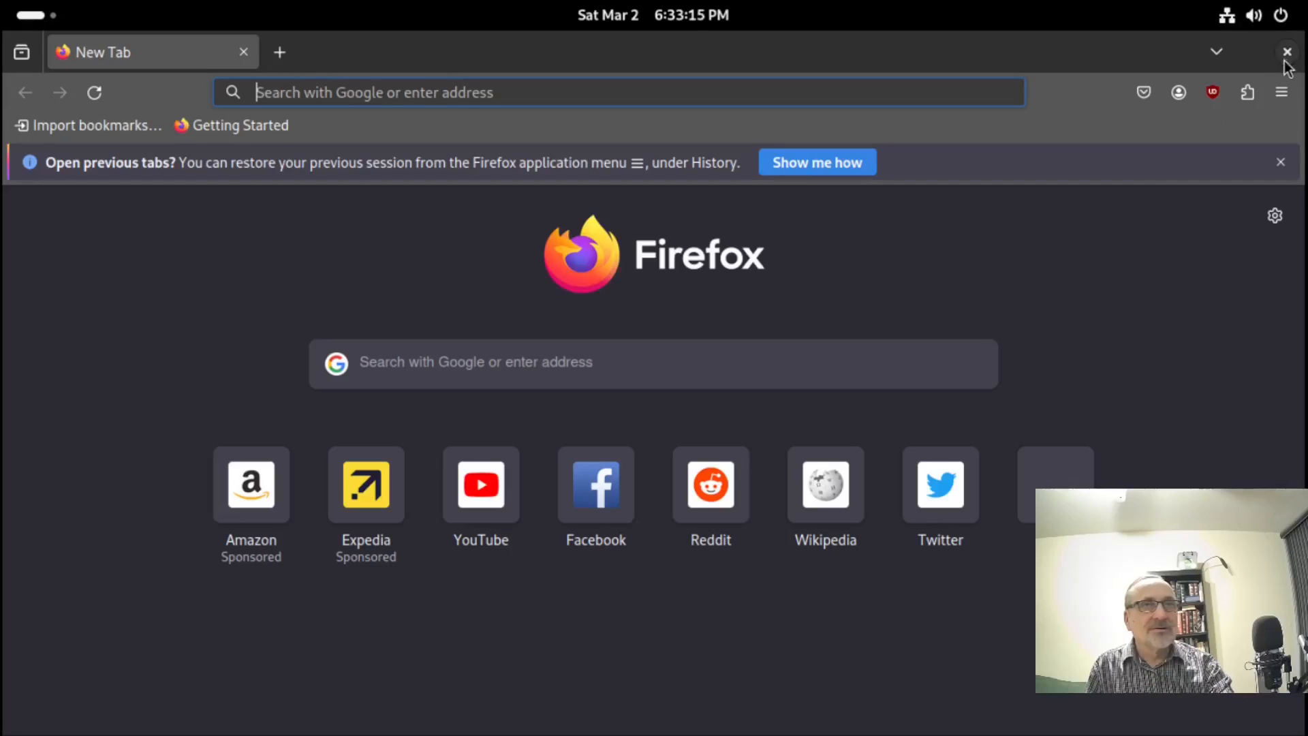
click(1090, 342)
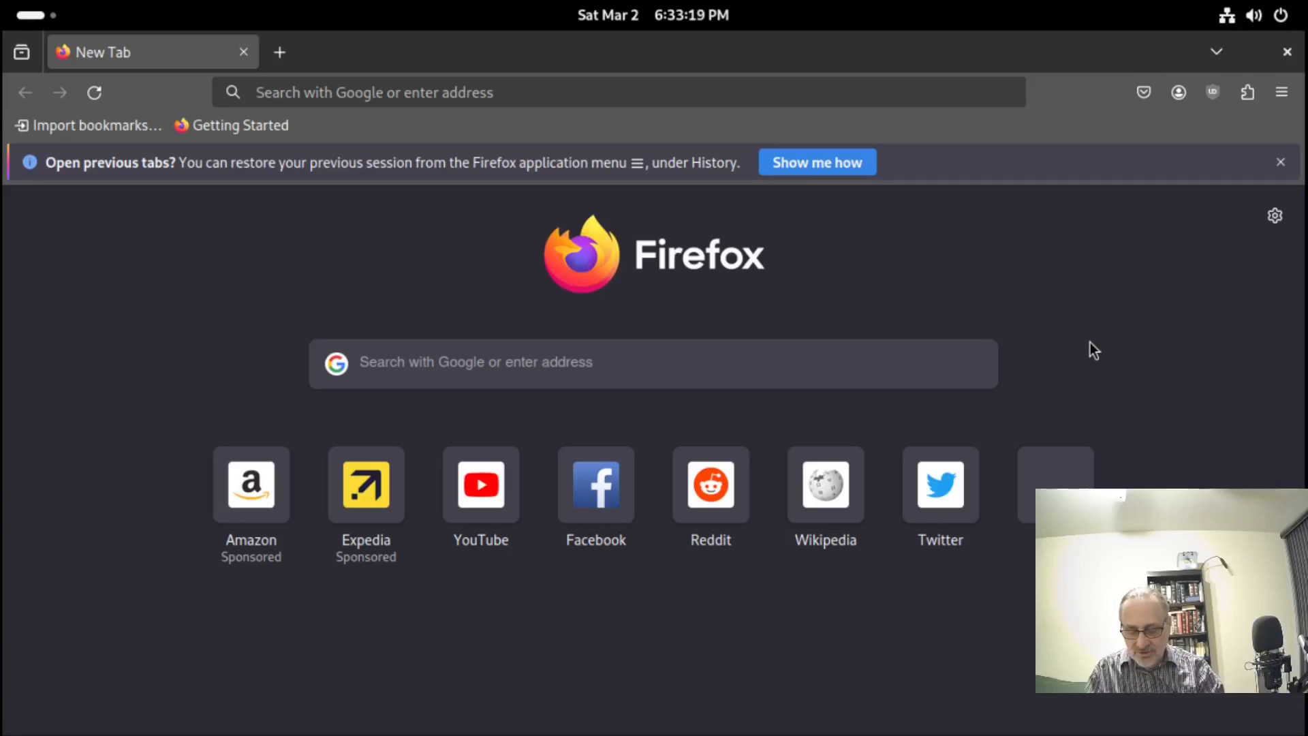
key(ctrl+q)
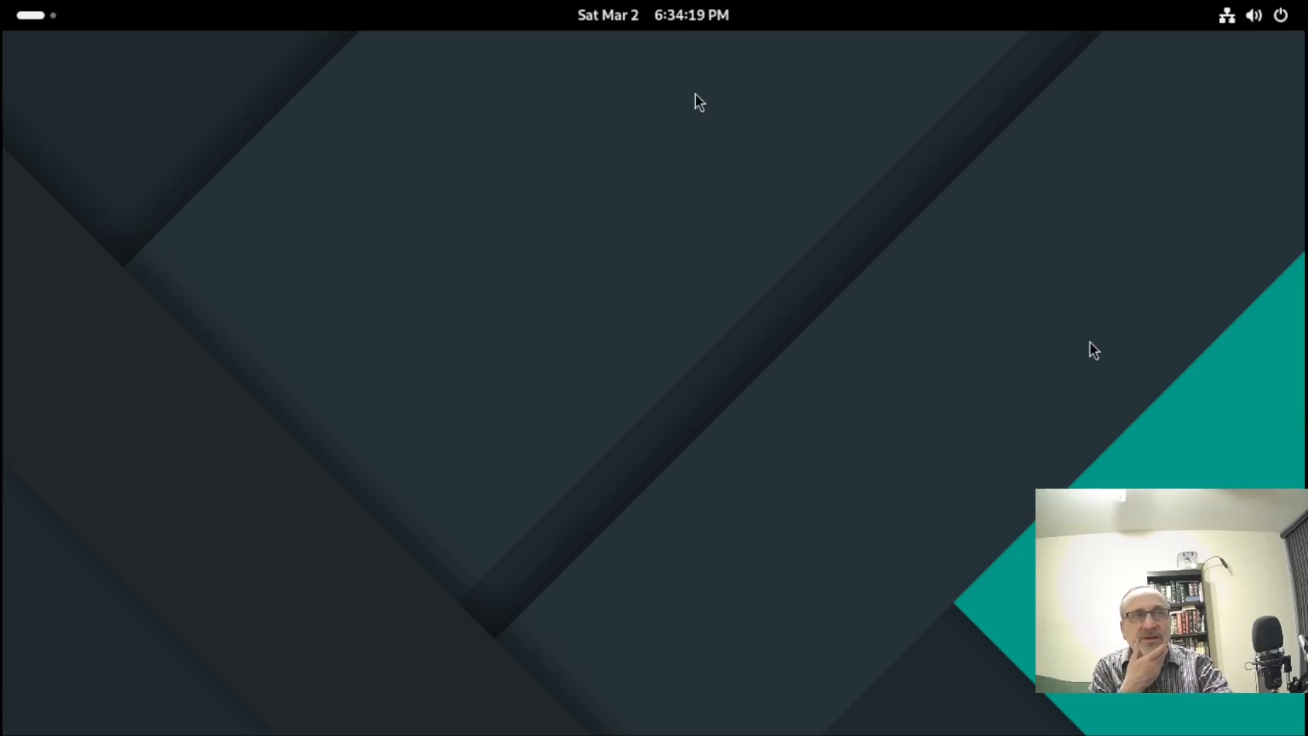
- Set Toronto, Canada as the weather location, starting from the top bar's calendar popup
click(683, 17)
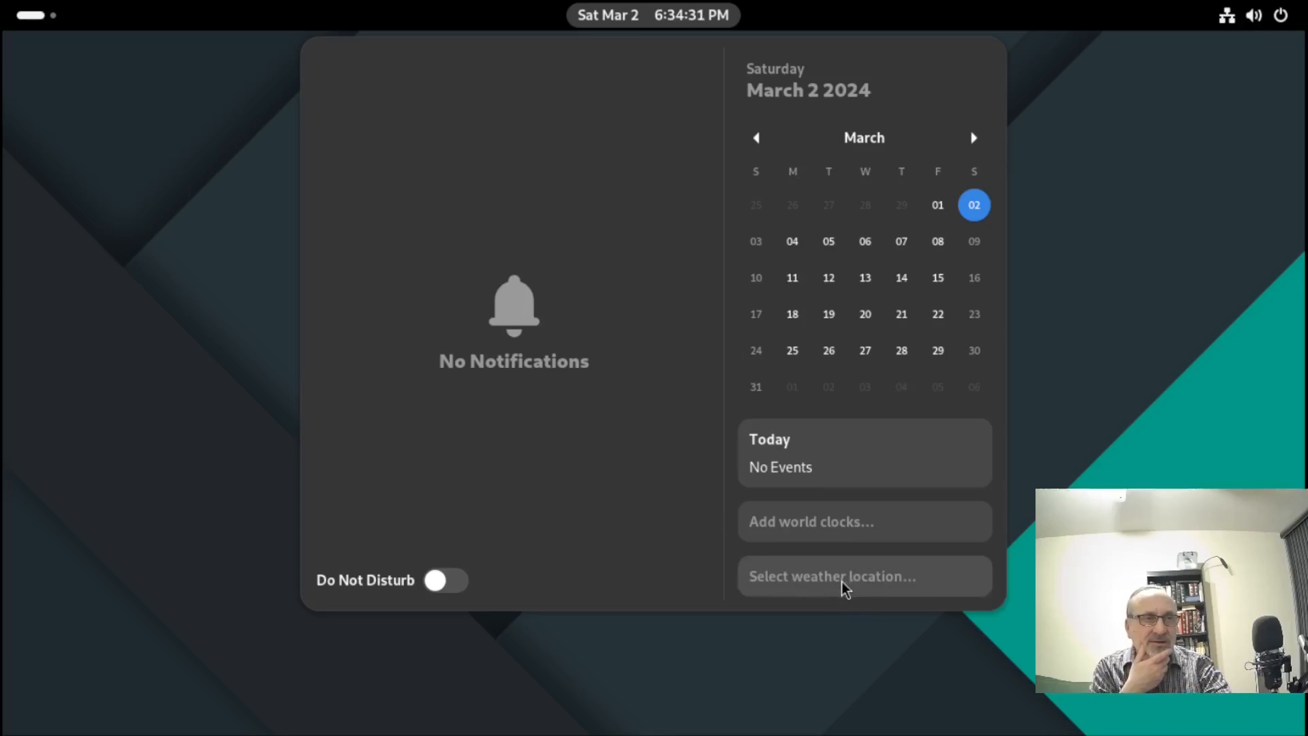
click(839, 582)
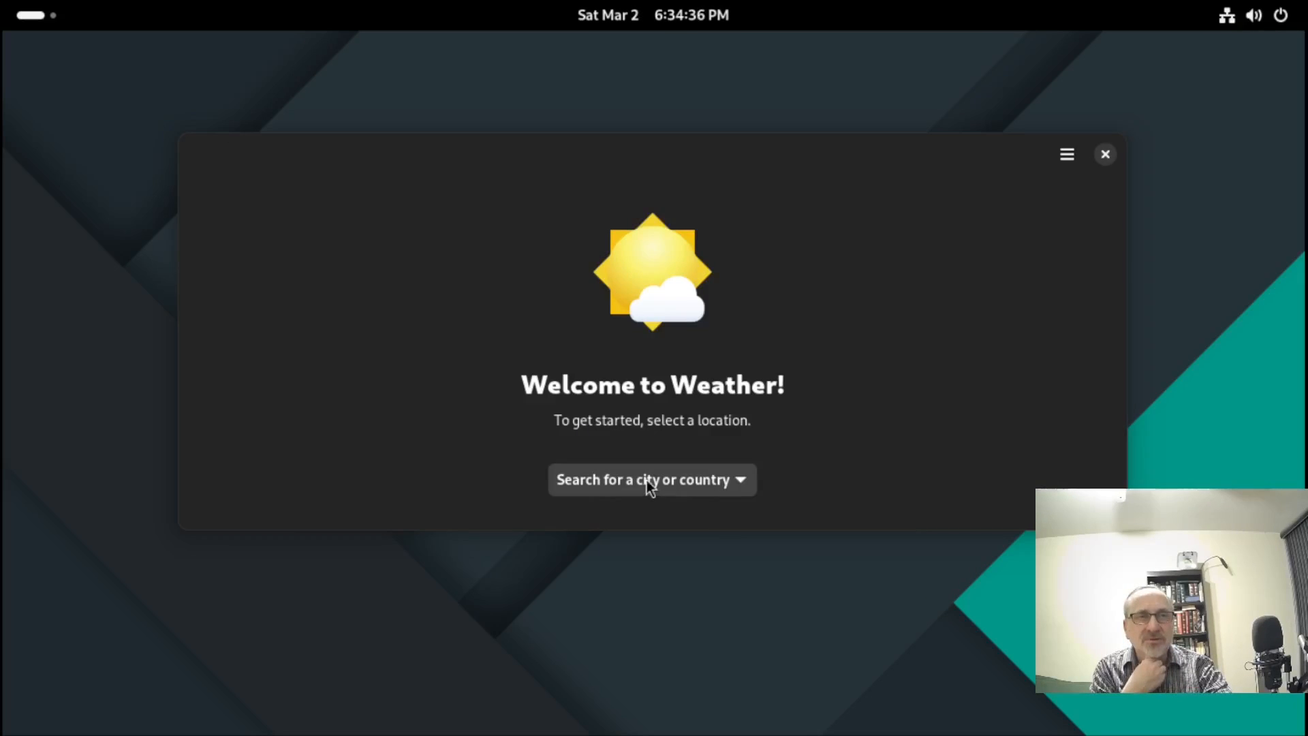
click(727, 481)
text(tor)
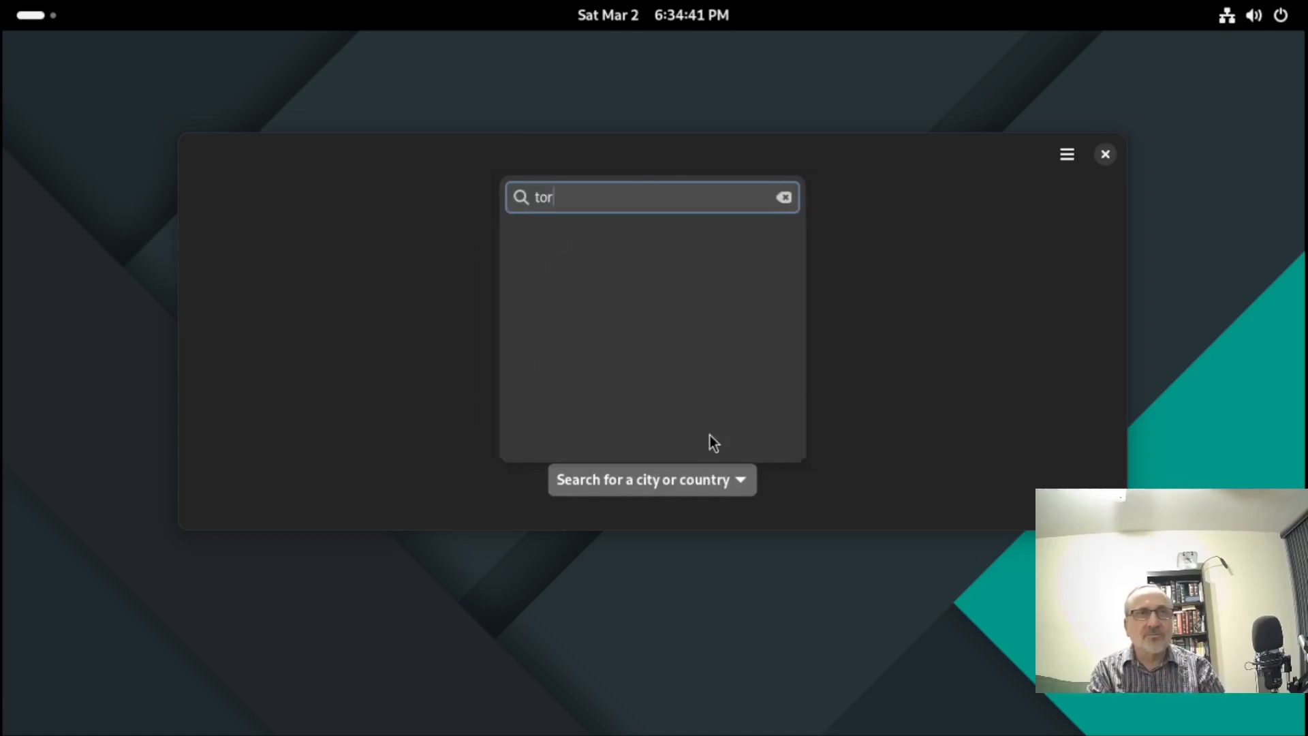
text(onto)
click(521, 408)
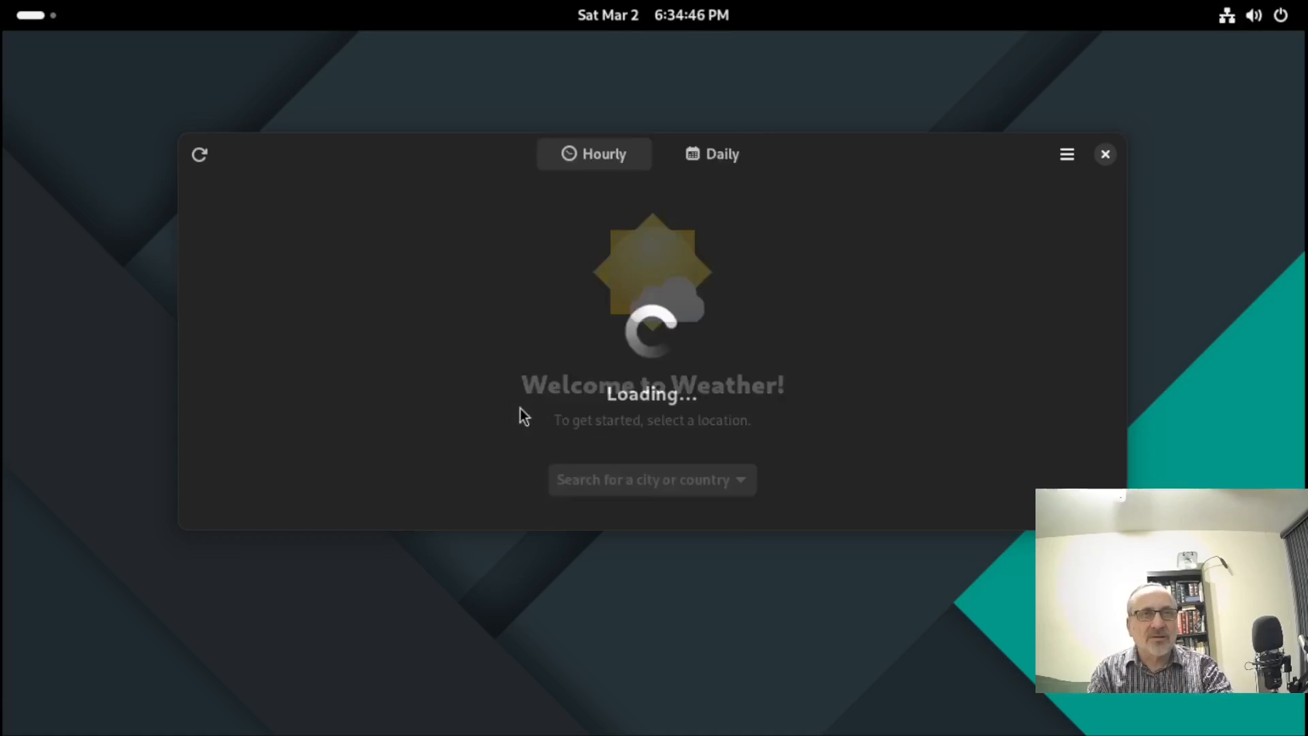
- View the daily forecast in a maximized Weather window, close it, and check the weather in the calendar popup
right_click(948, 160)
click(991, 251)
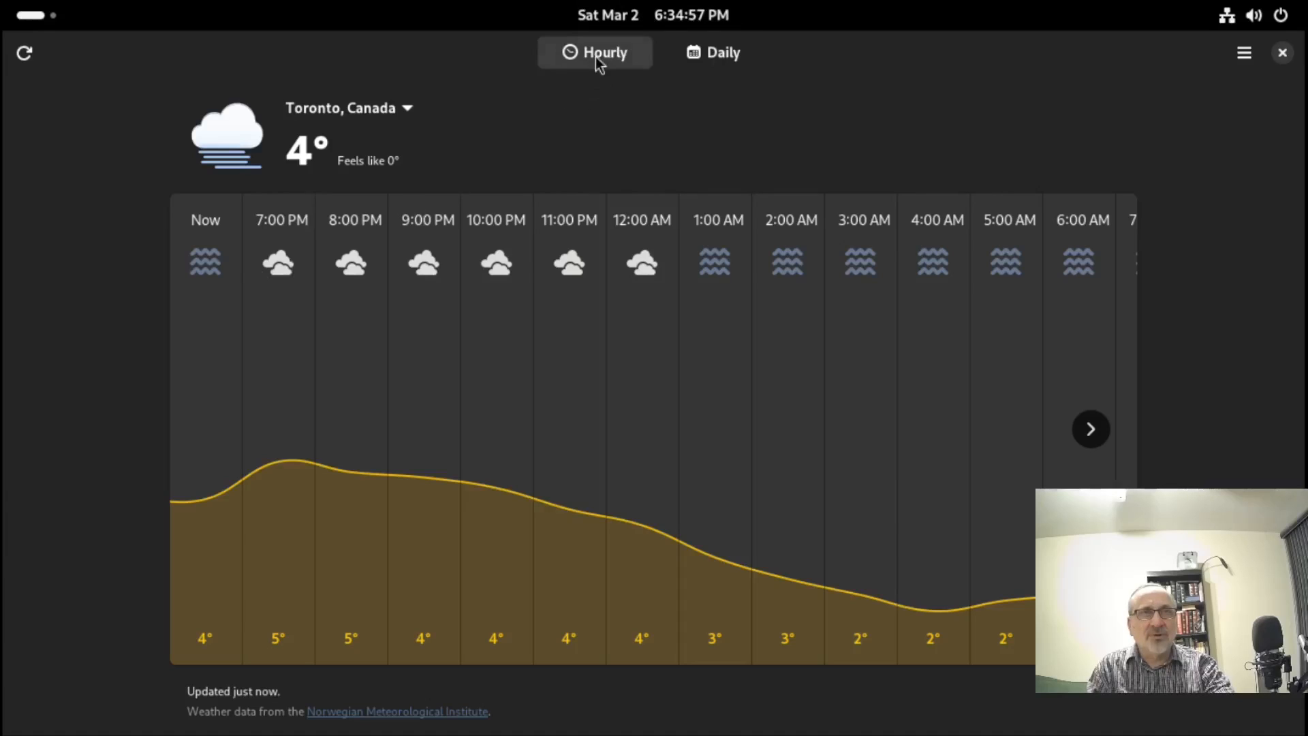
click(723, 60)
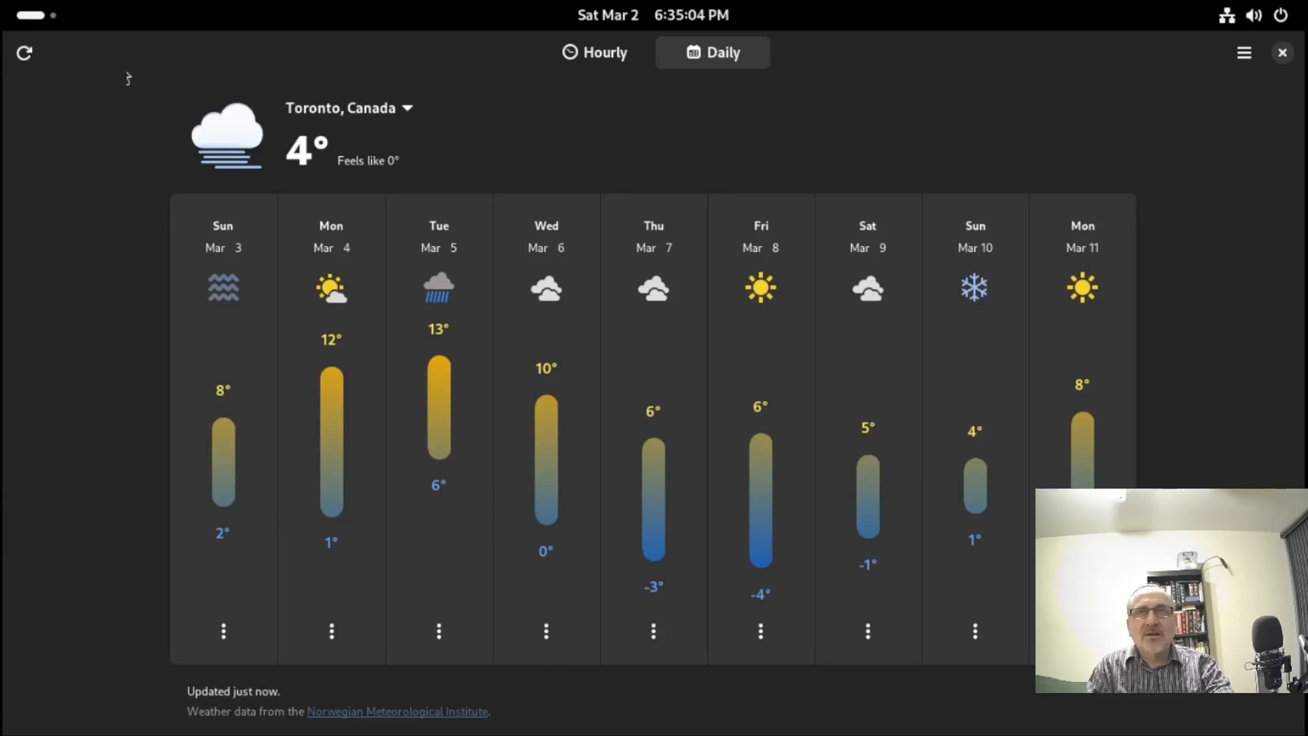
click(1283, 54)
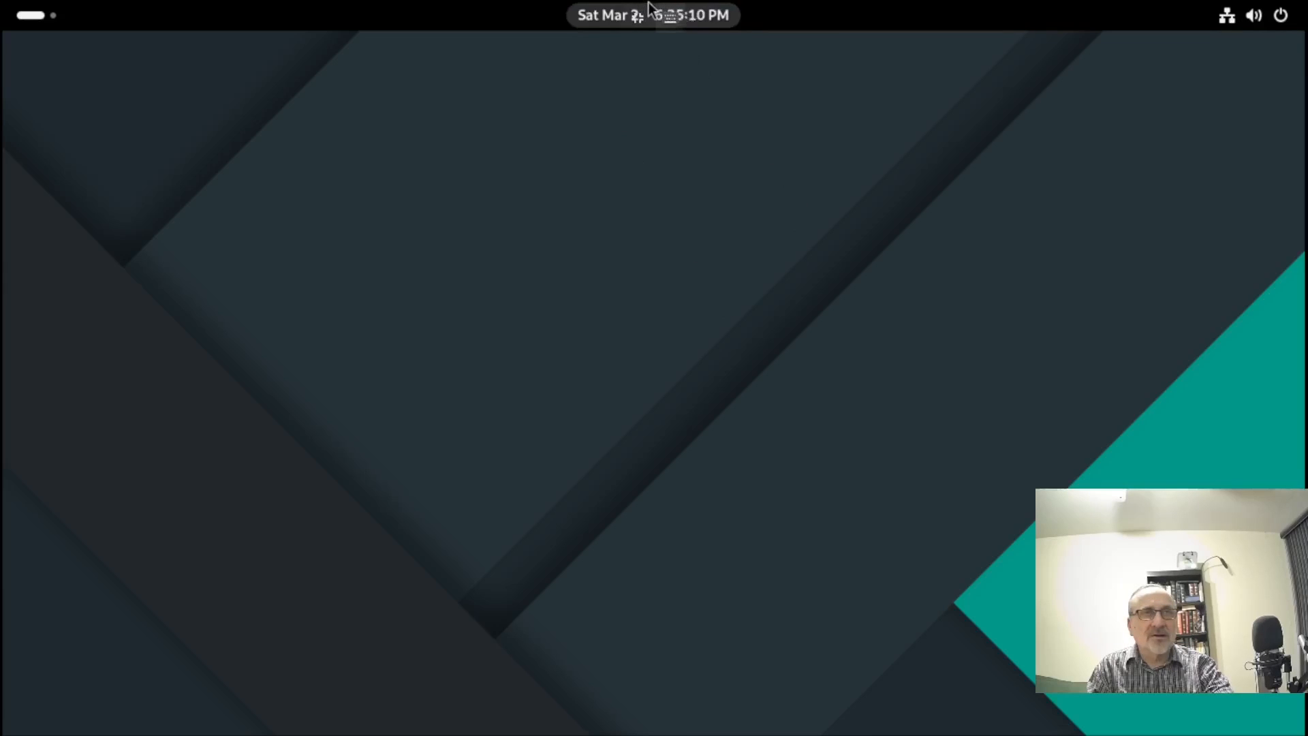
click(727, 19)
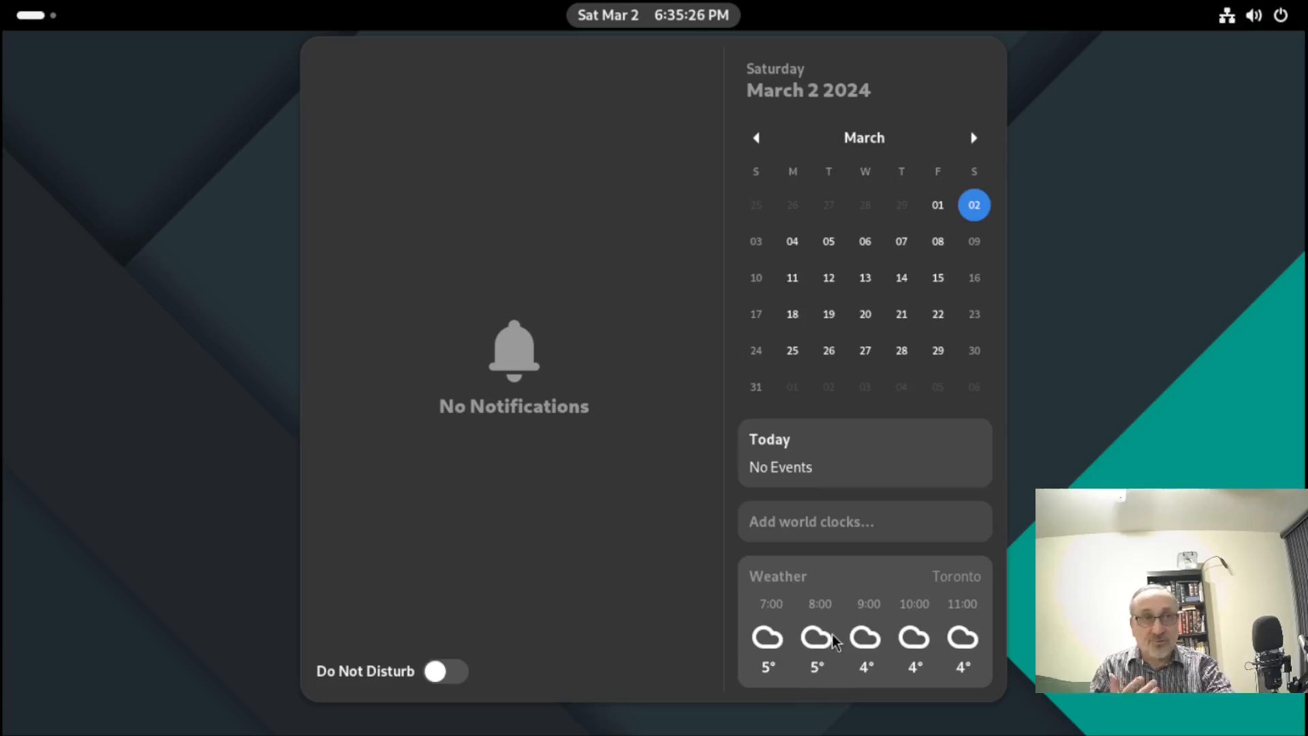
- View the later hours of Toronto's hourly forecast and the daily forecast in Weather, and close the window
key(Escape)
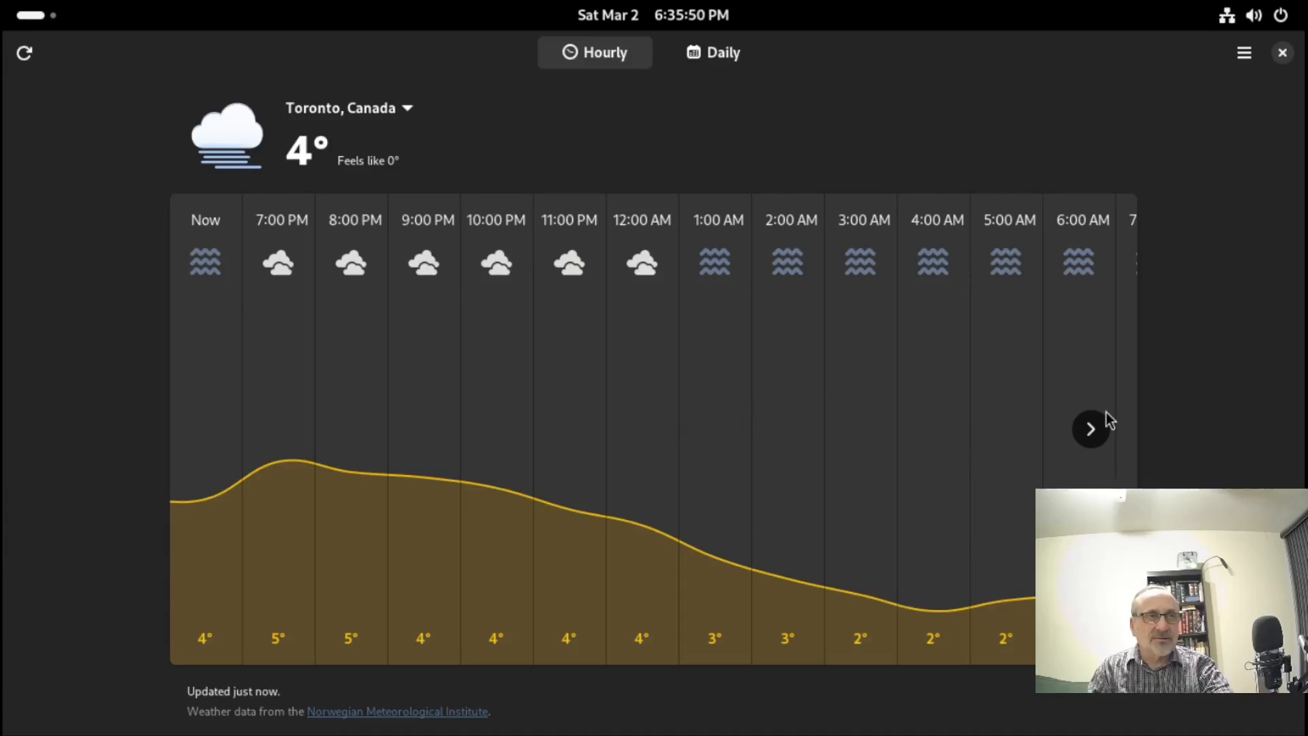
click(1080, 438)
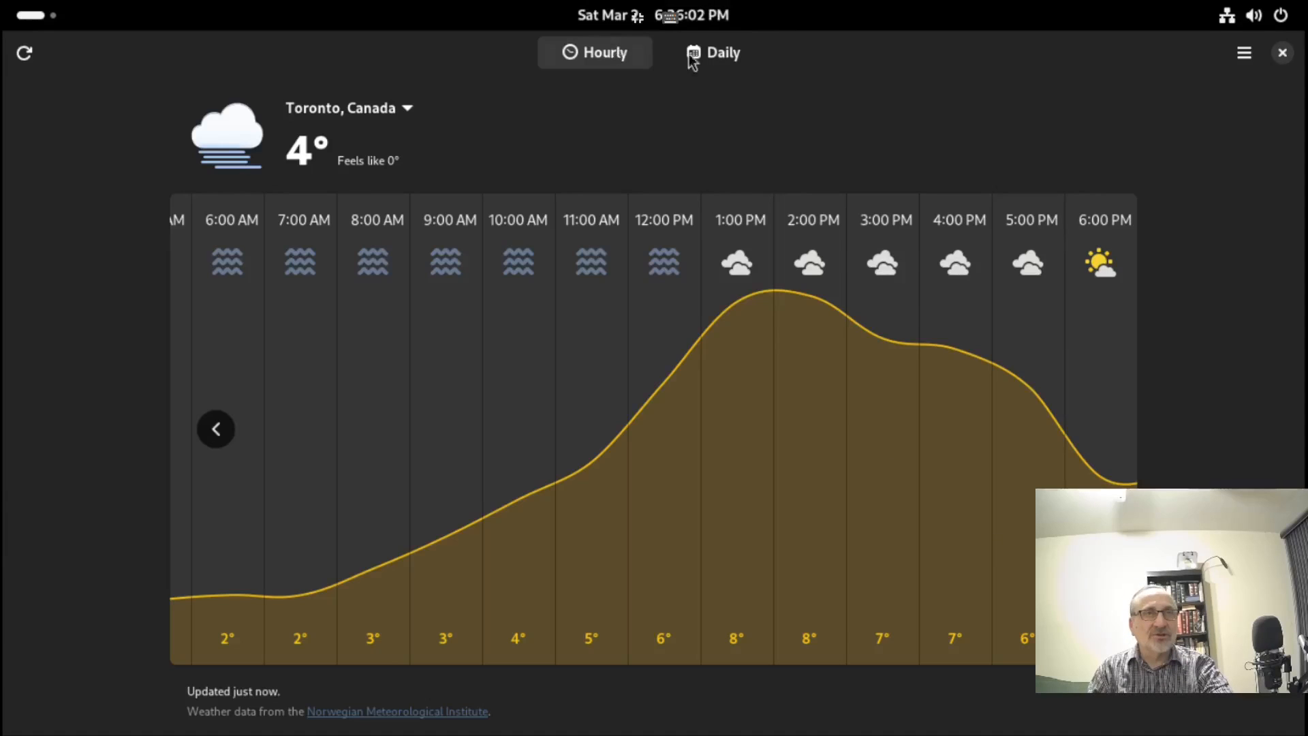
click(716, 58)
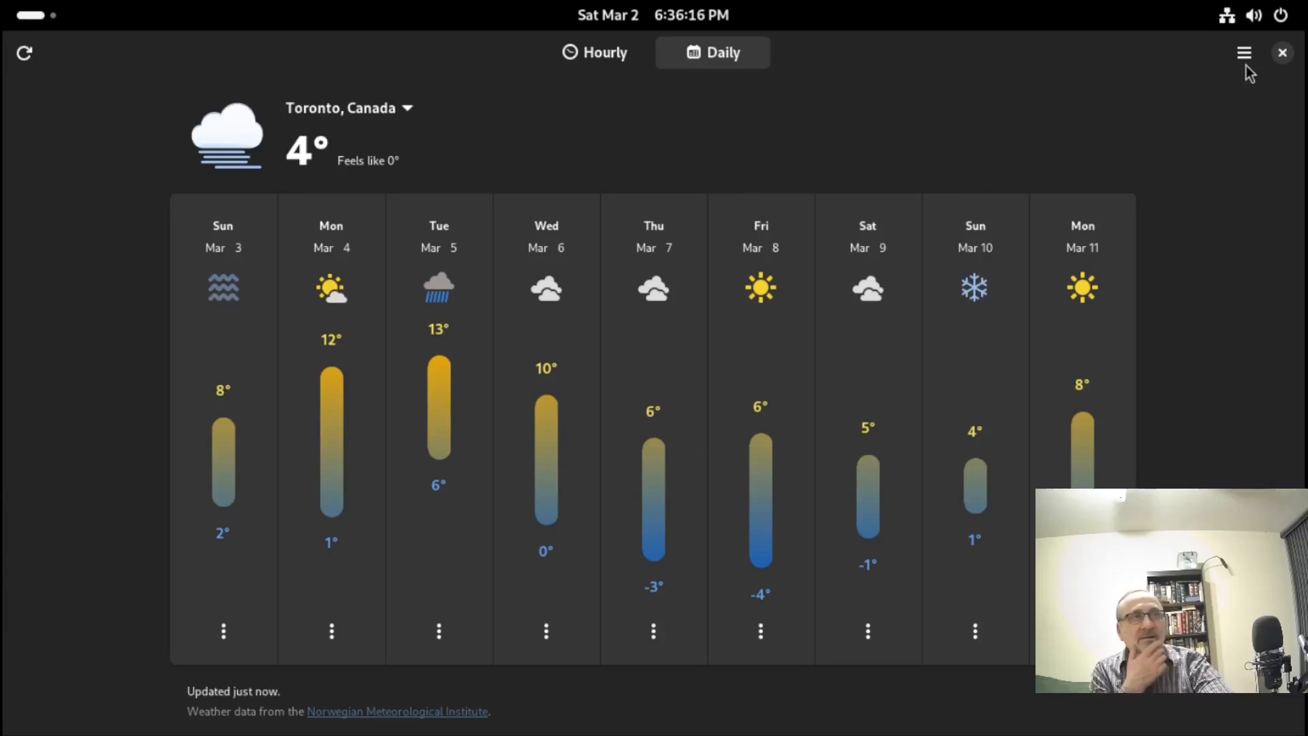
click(1283, 52)
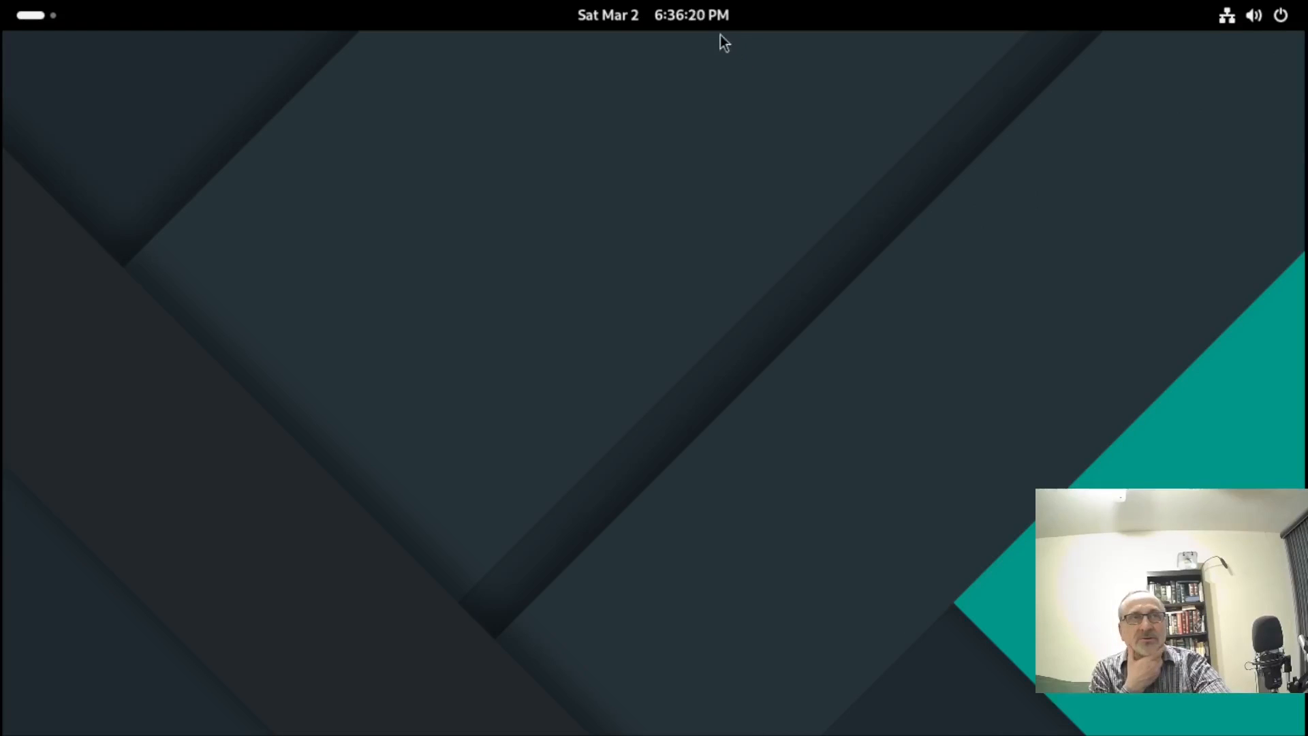
- Reopen Weather from the top bar's calendar popup to view the hourly forecast, and close it
click(695, 20)
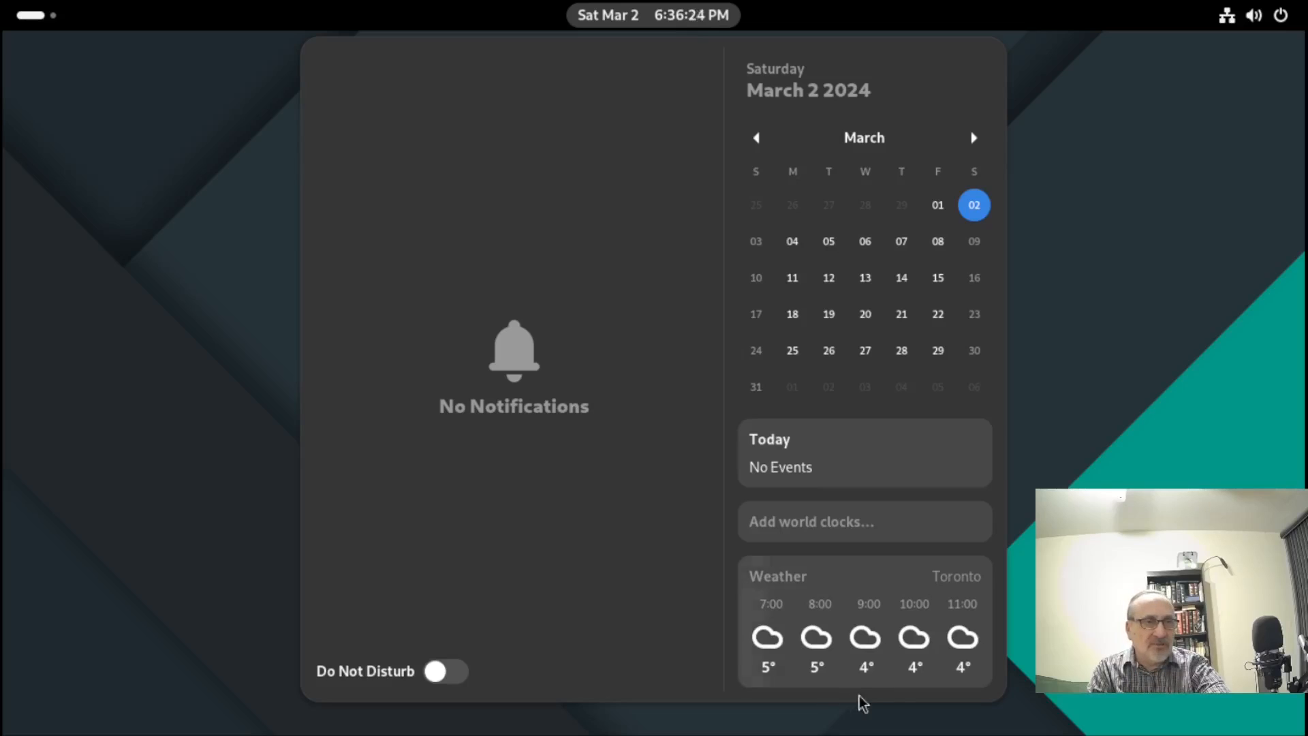
click(867, 624)
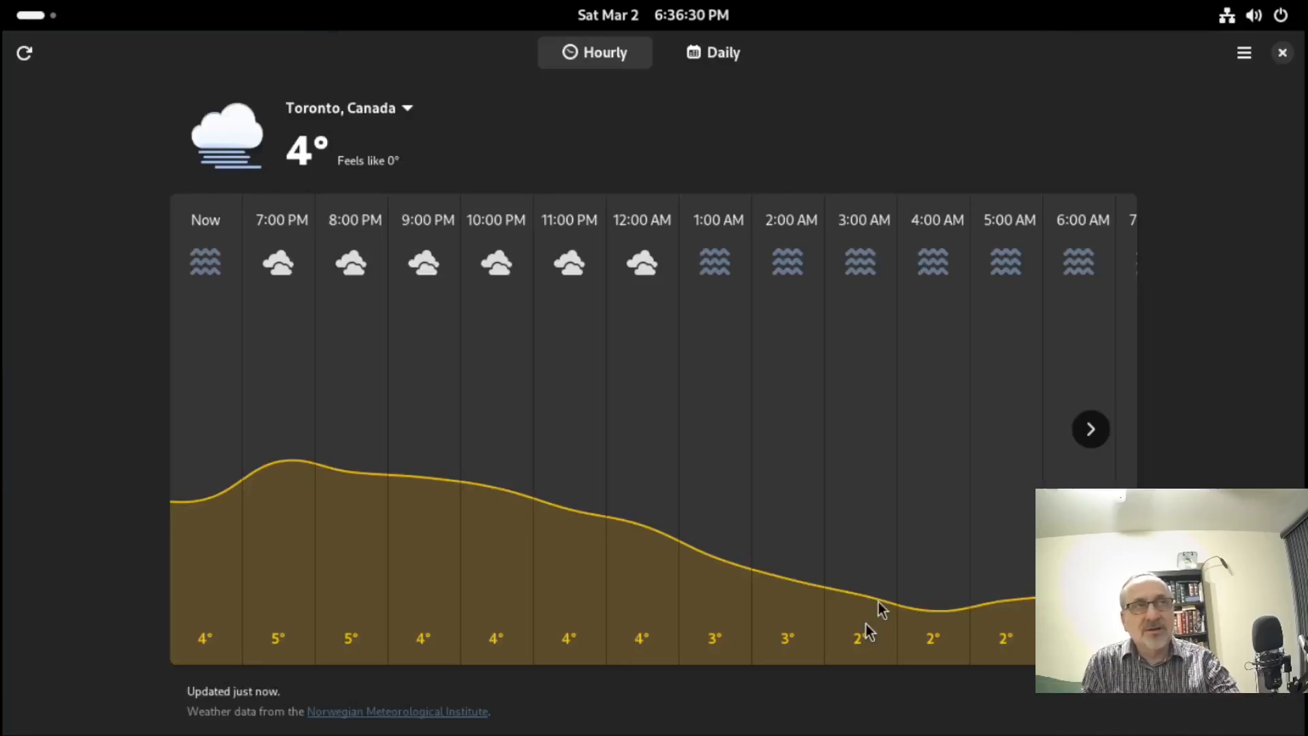
click(1275, 59)
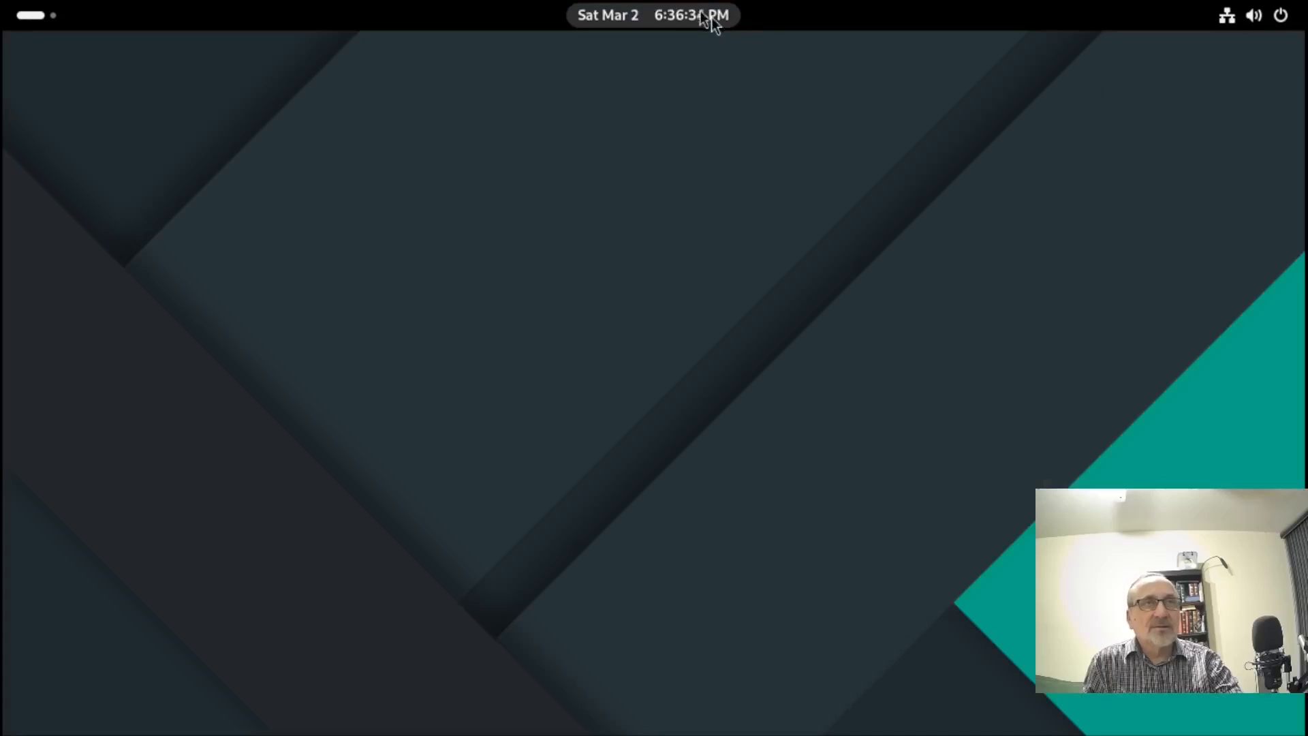
- Add a world clock for London, United Kingdom, starting from the calendar popup, and close Clocks
click(677, 21)
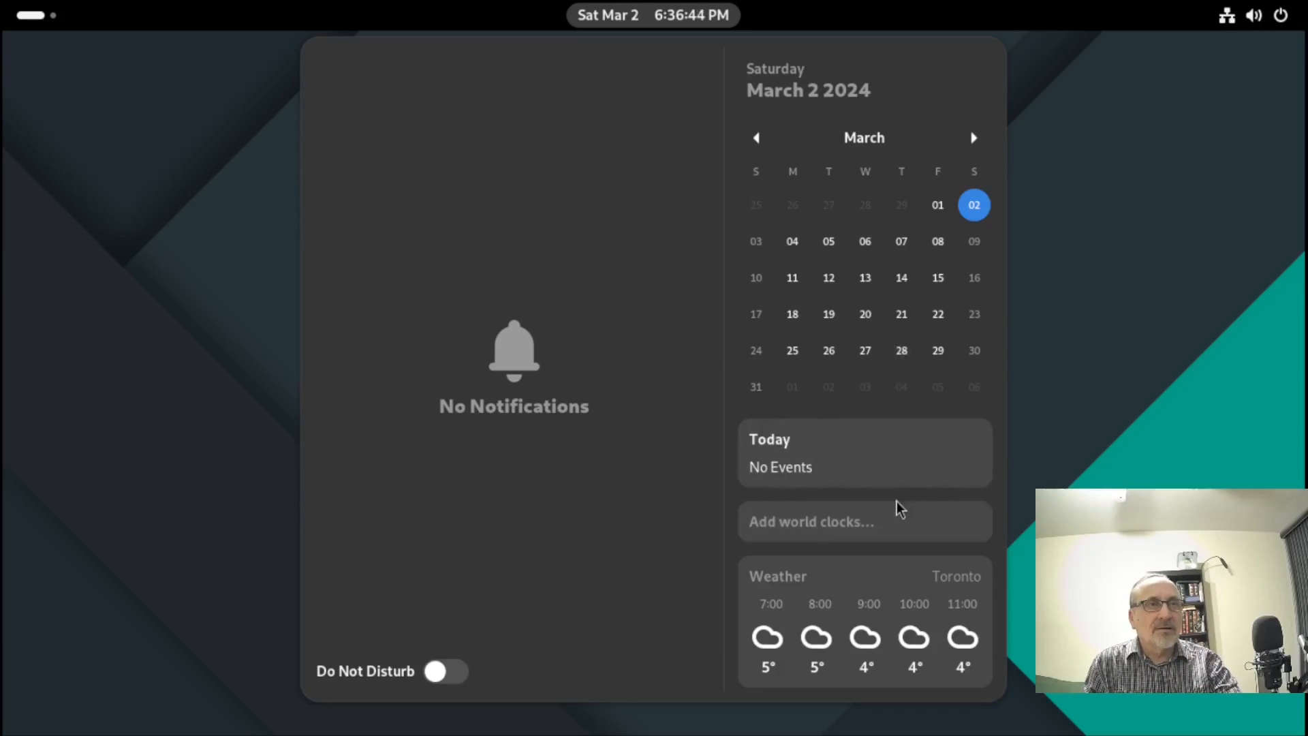
click(832, 529)
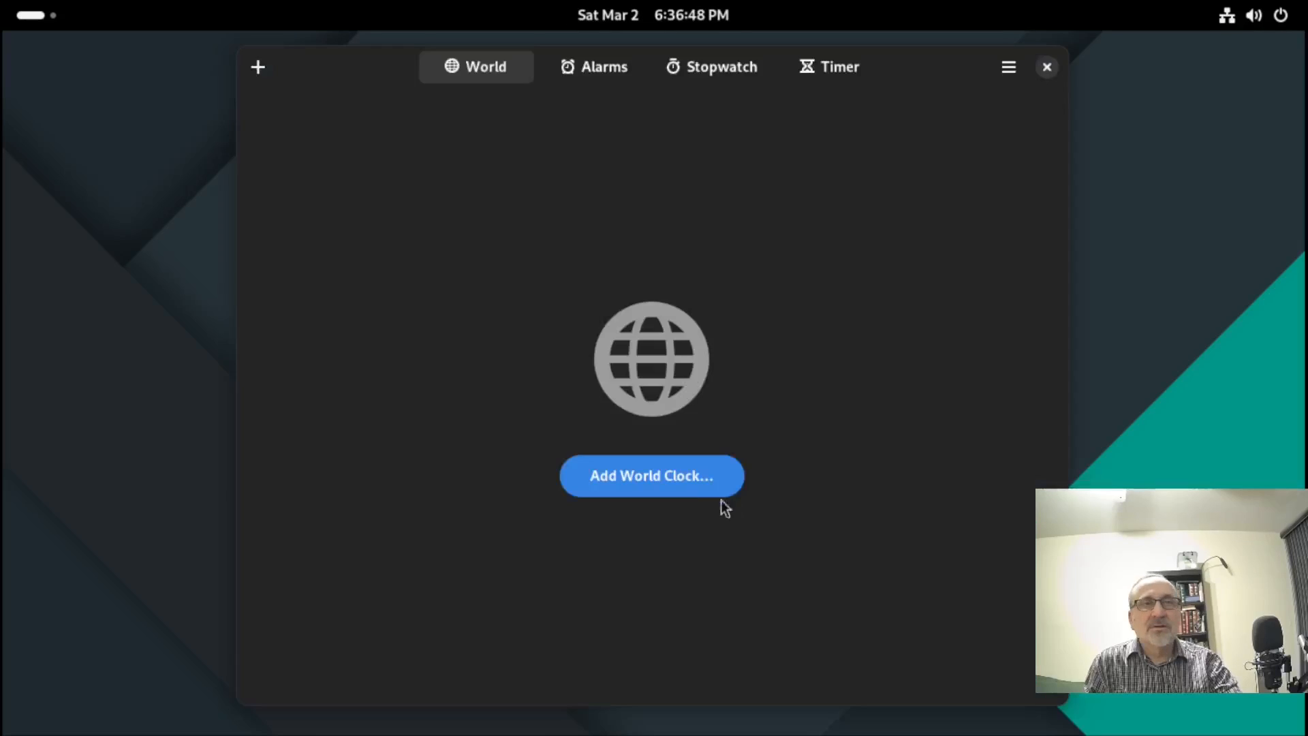
click(616, 475)
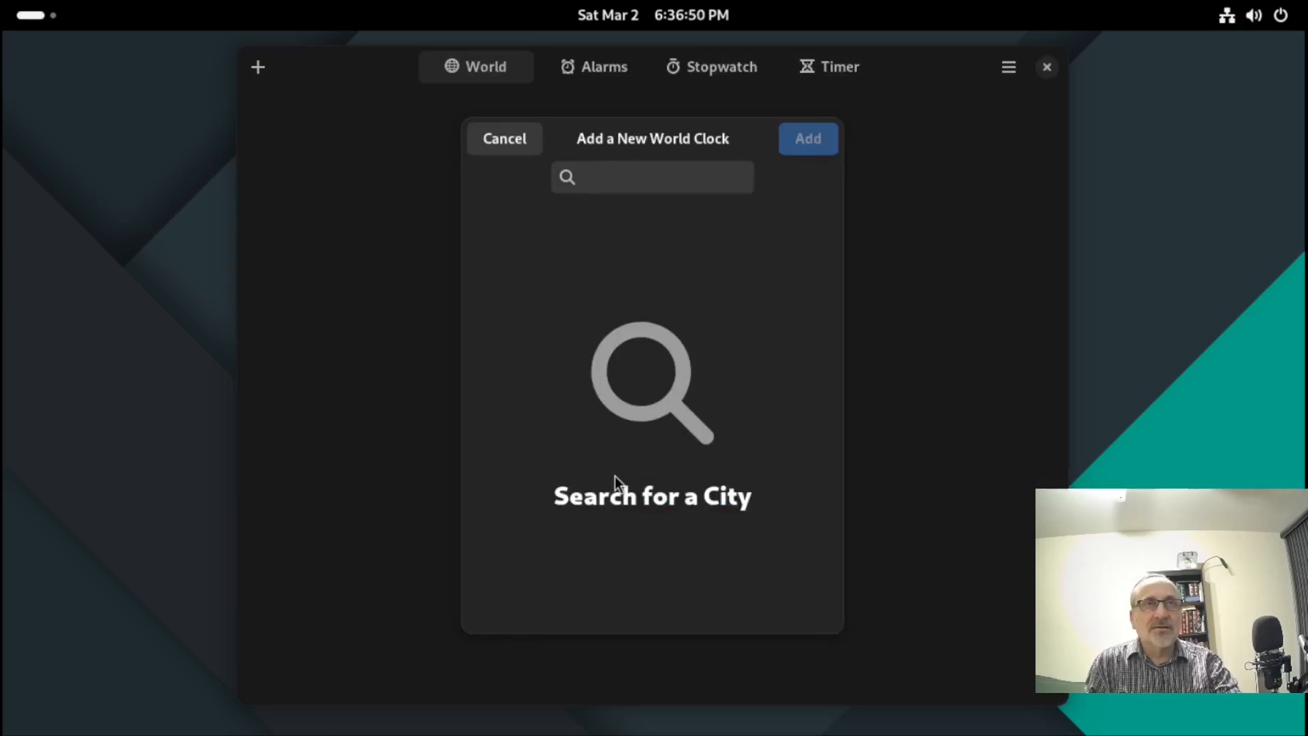
click(635, 184)
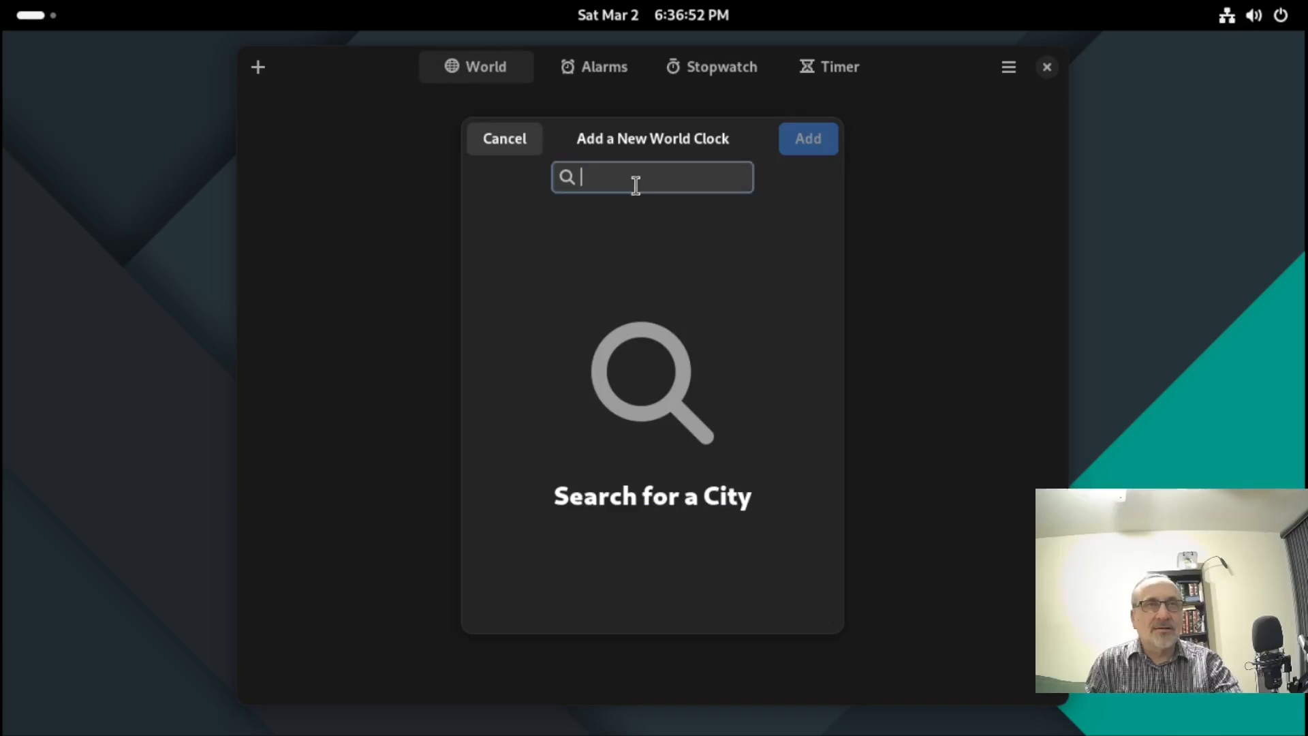
text(lond)
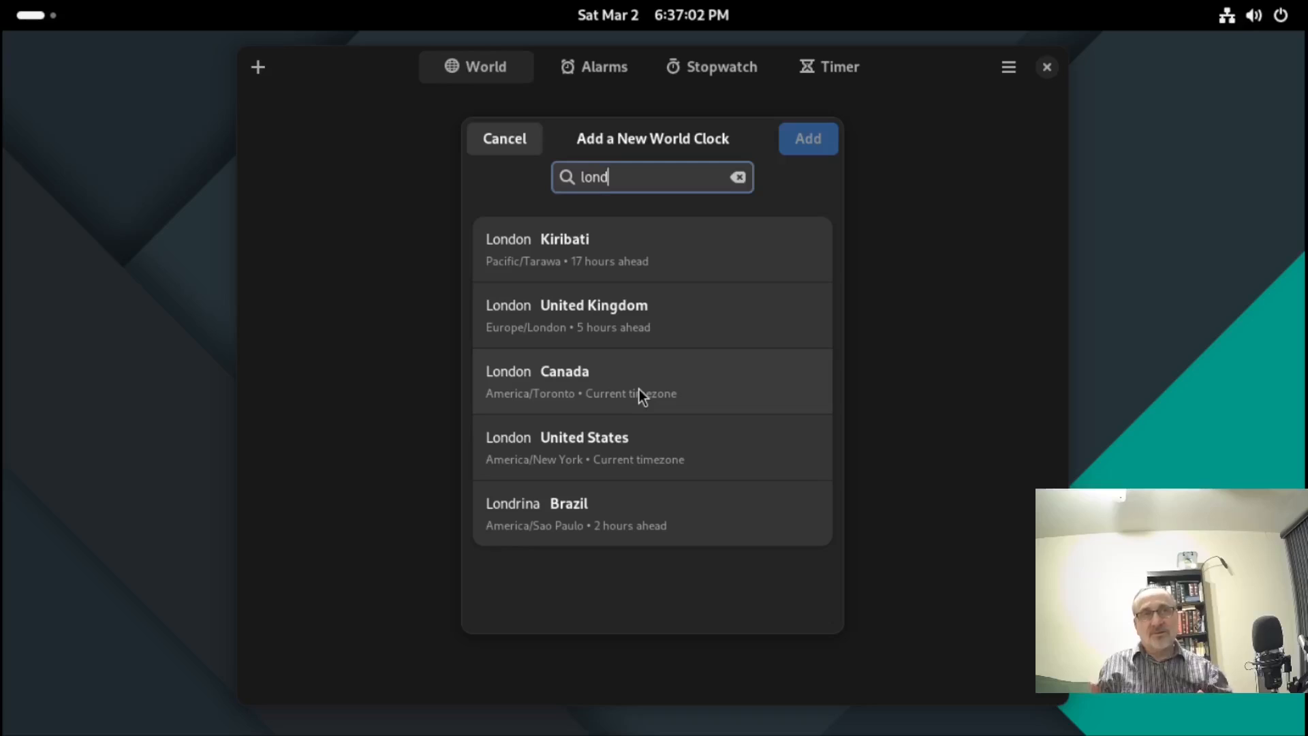
click(610, 313)
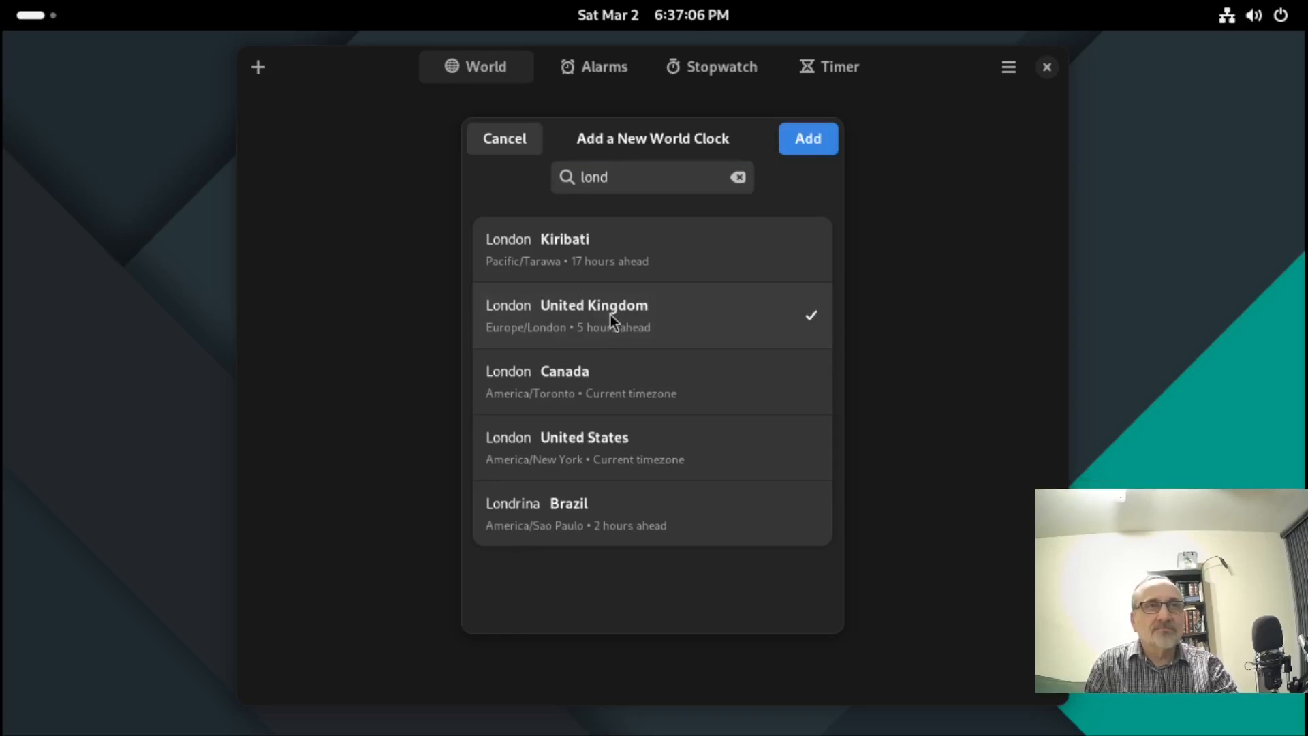
click(800, 133)
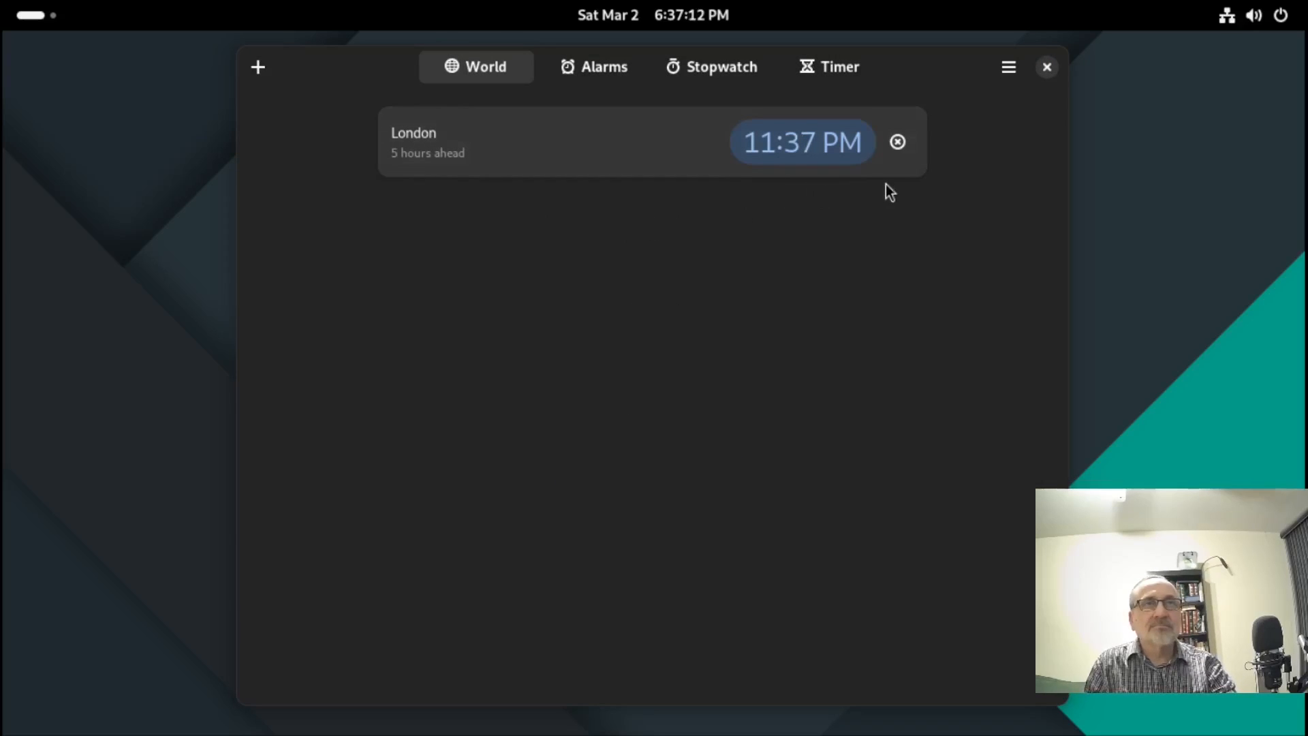
click(1046, 67)
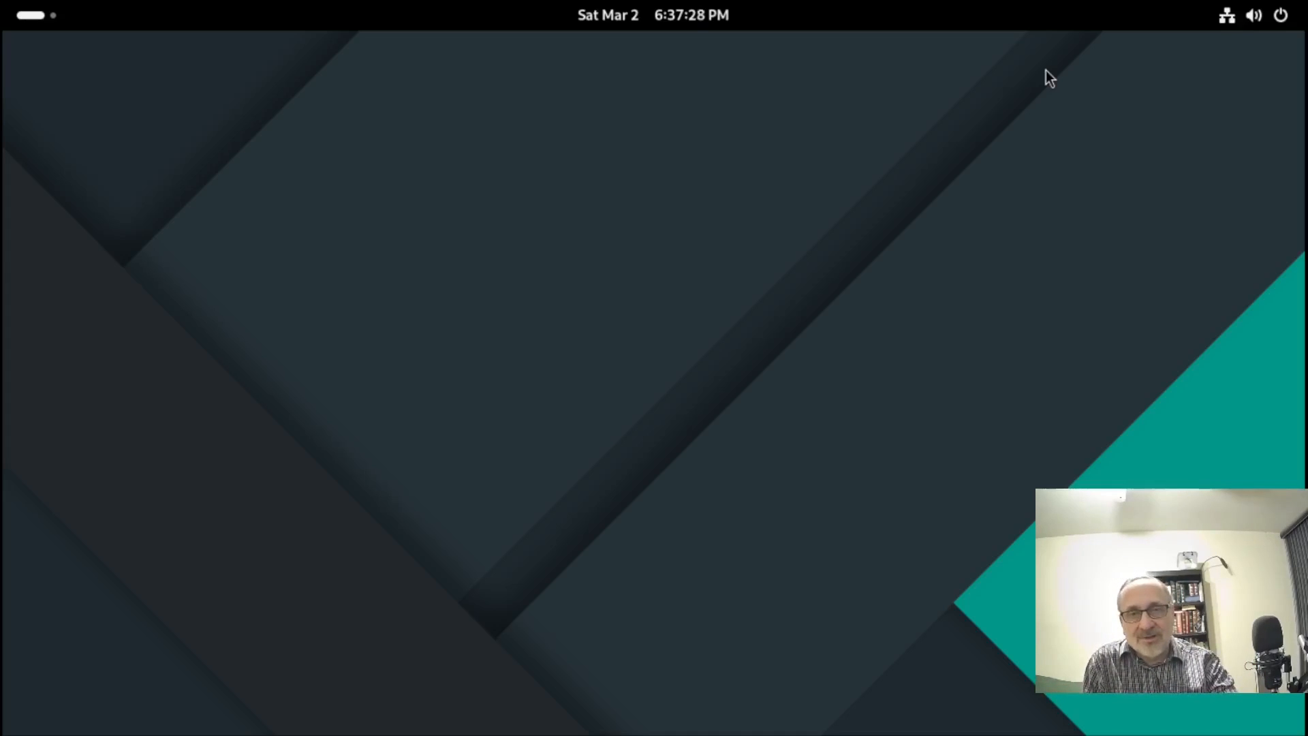
- Check the London world clock in the calendar popup and in the Clocks window, and close Clocks
click(702, 17)
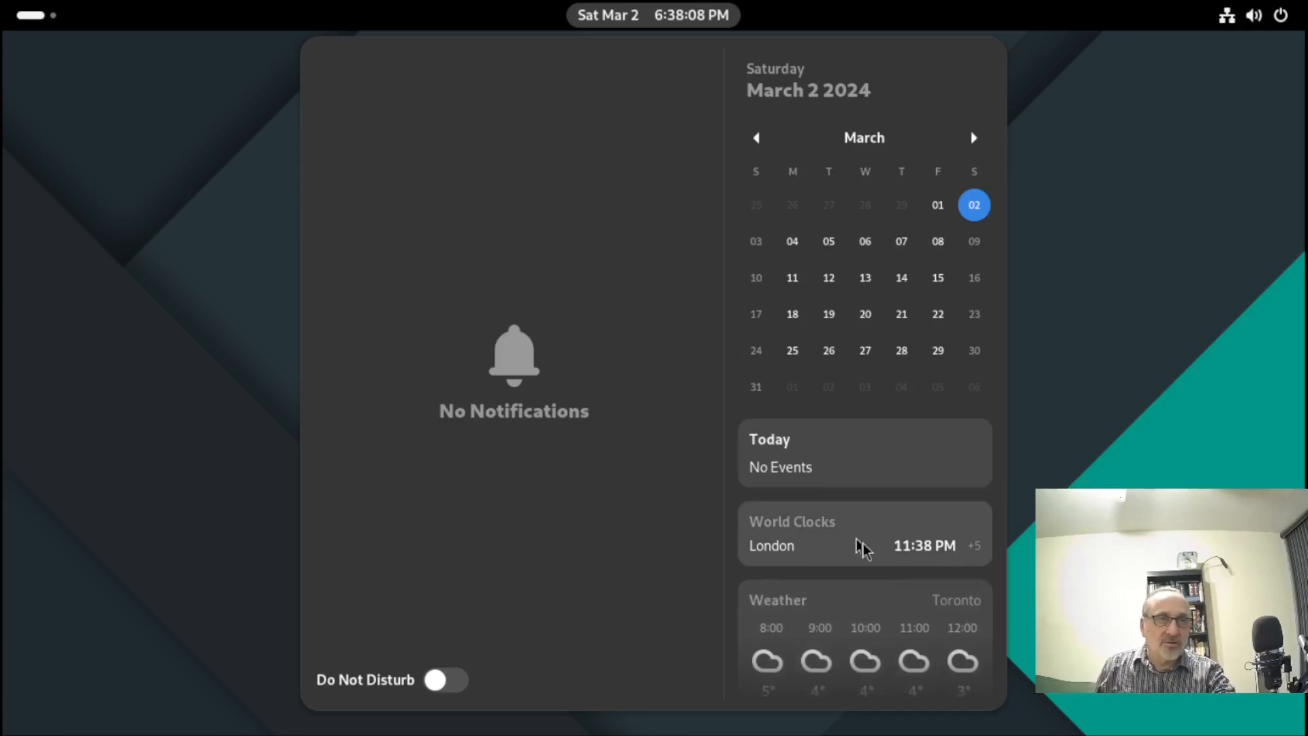
click(846, 533)
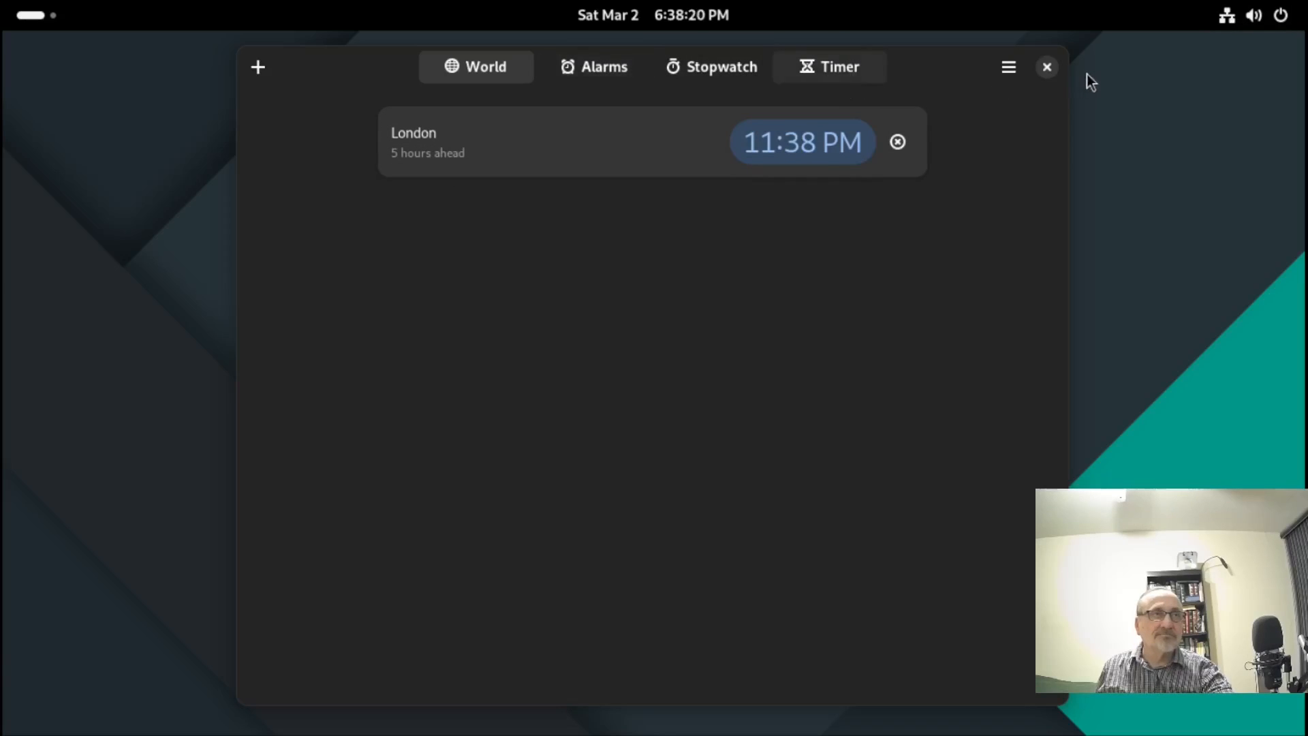
click(1046, 66)
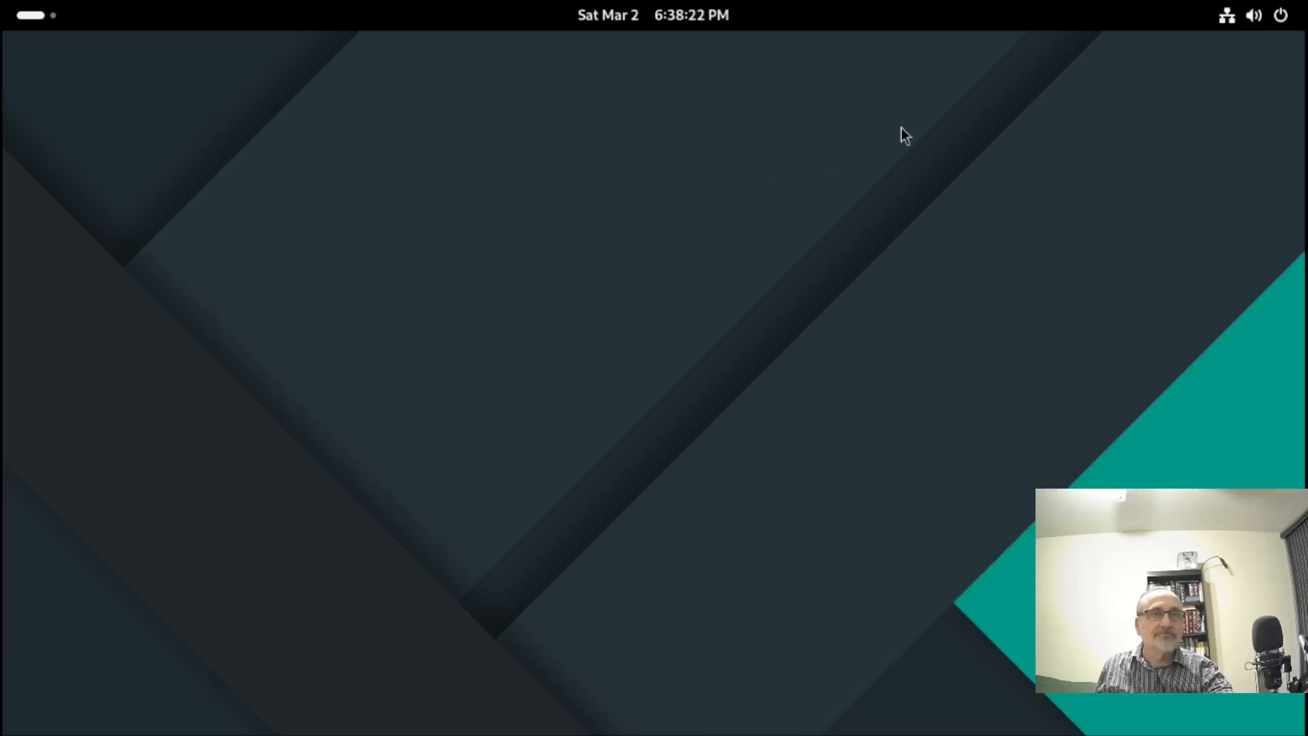
- Show the activities overview and launch the Calendar app from the dash
click(31, 17)
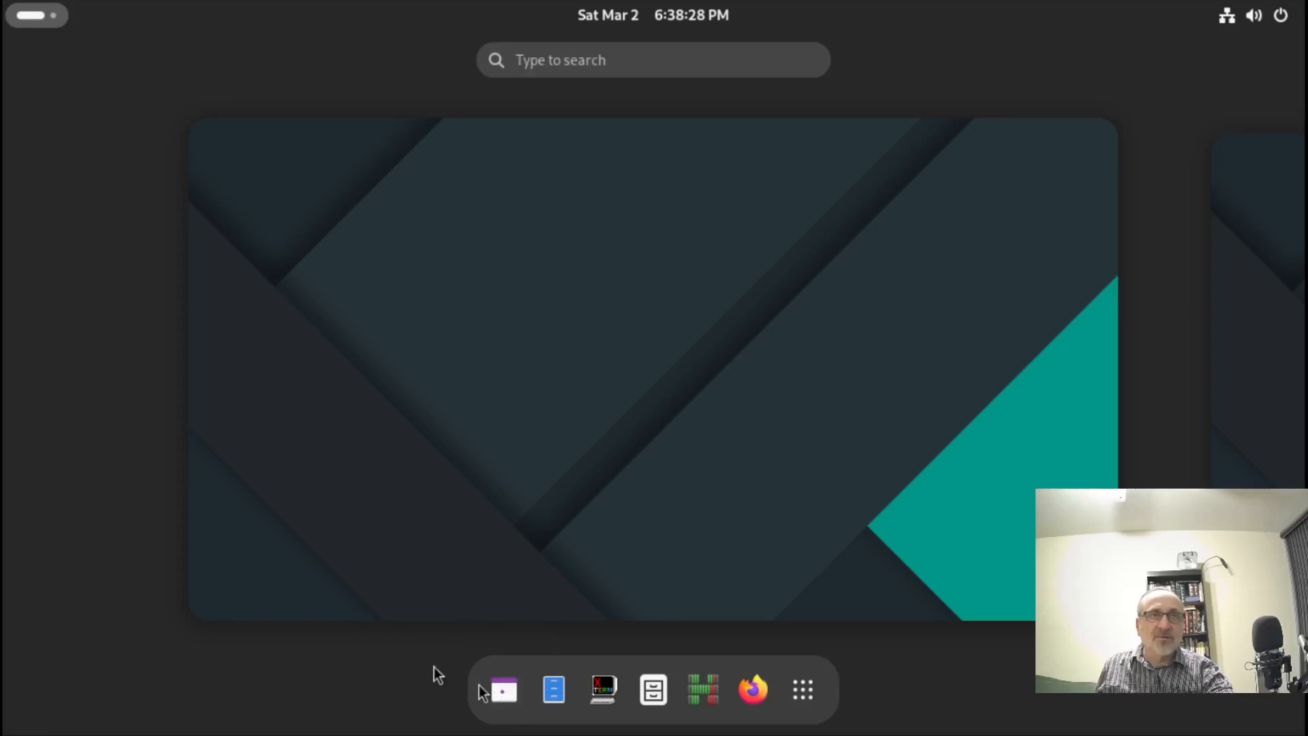
click(22, 23)
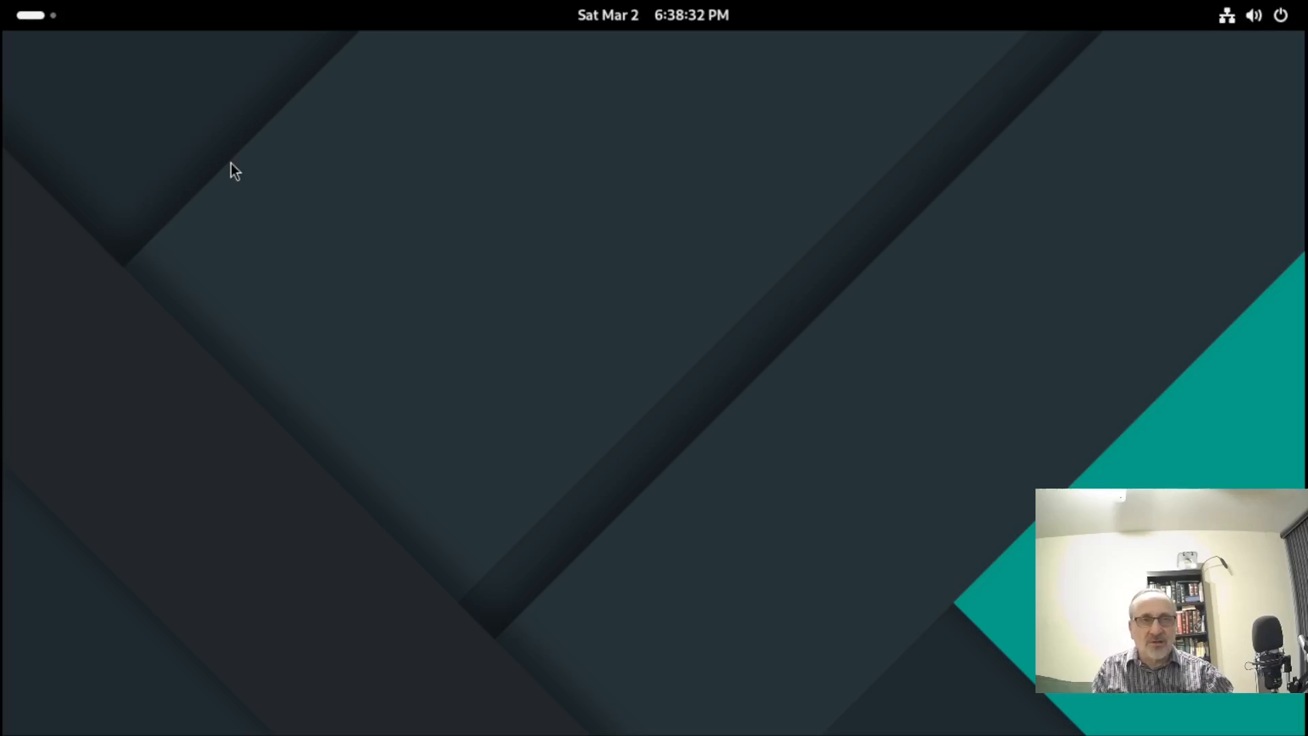
key(super)
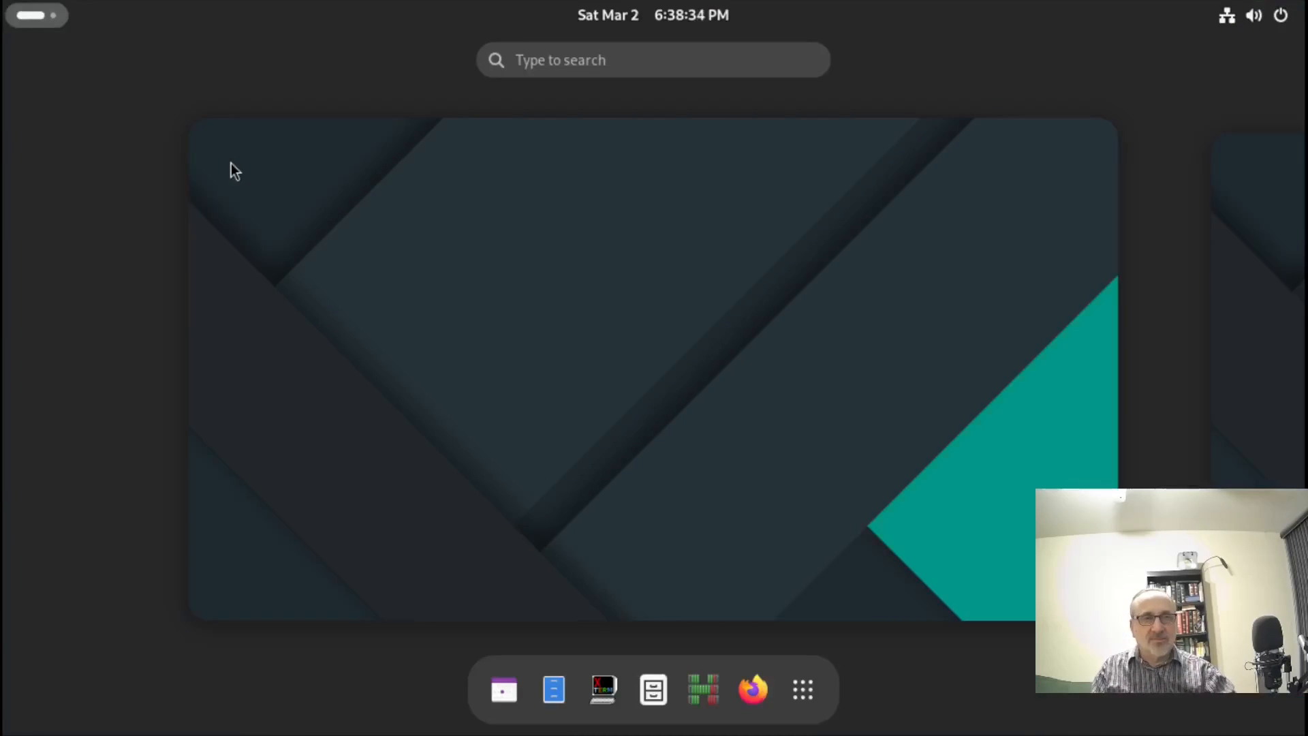
click(504, 691)
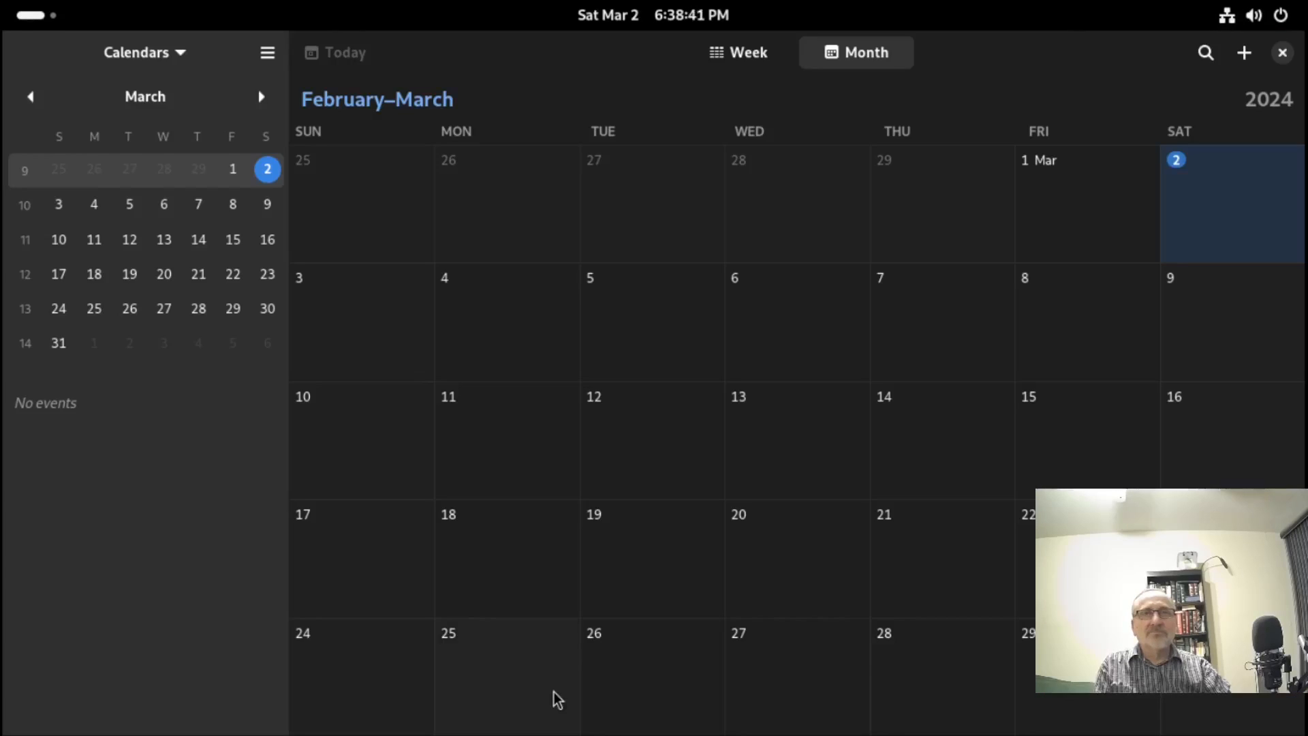